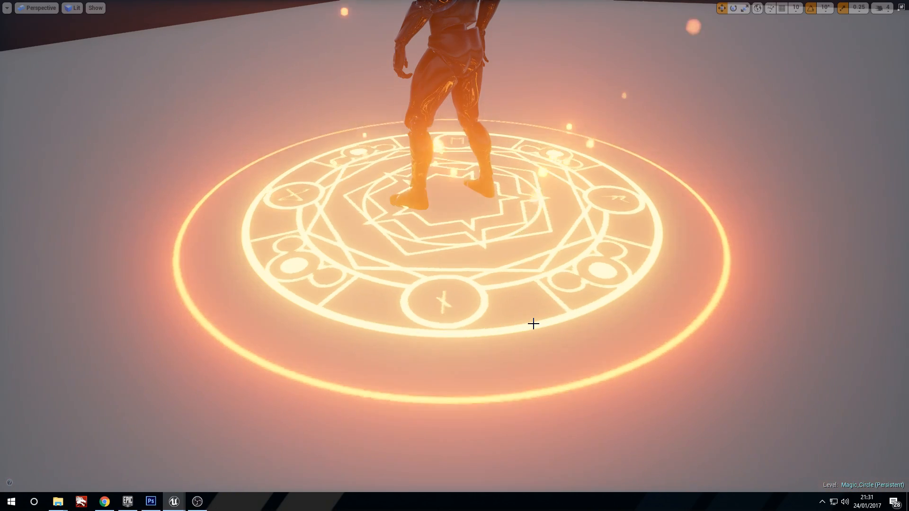
- Exit the full-screen viewport and switch to the Tutorials Unreal Editor project
key(F11)
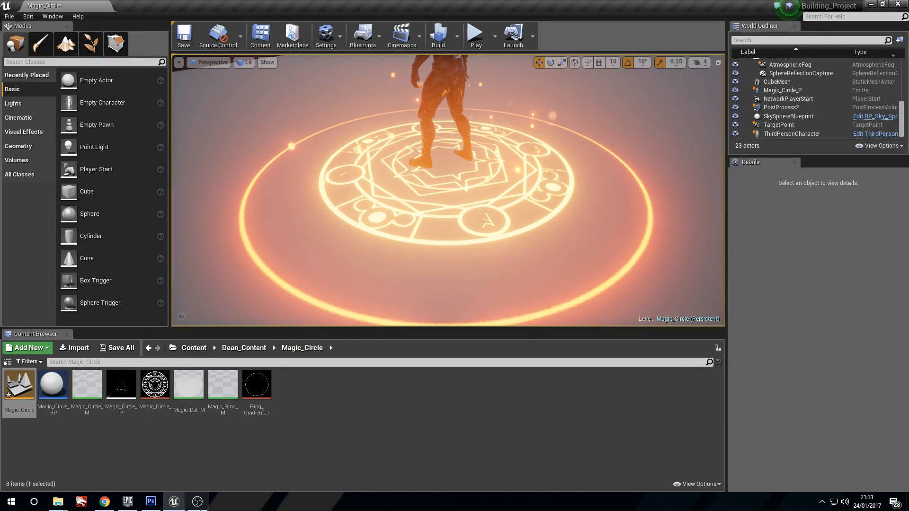
mouse_move(174, 501)
click(144, 471)
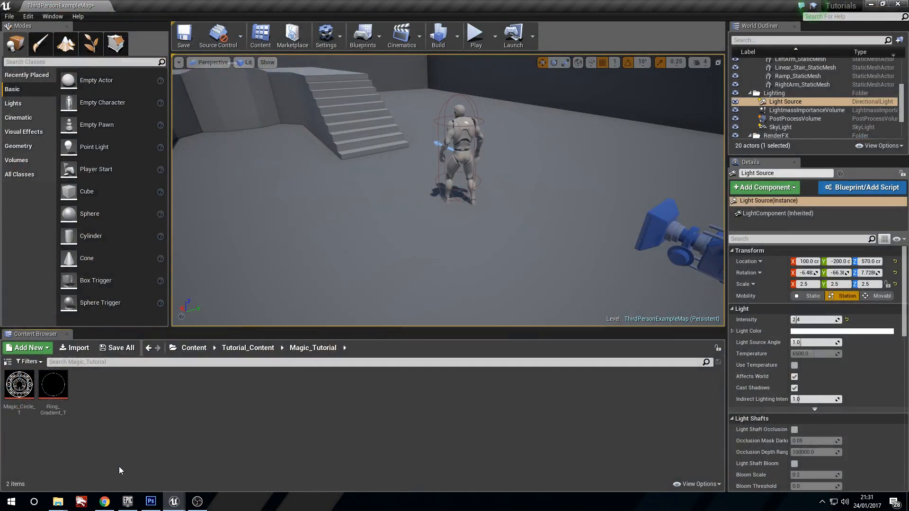
- View the Magic_Circle_T and Ring_Gradient_T textures in the Magic_Tutorial folder, closing each one
double_click(19, 384)
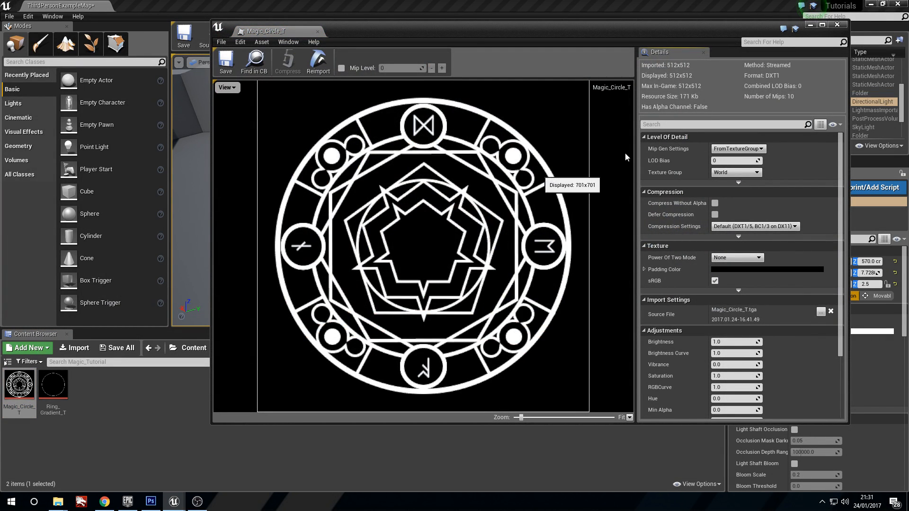
click(837, 24)
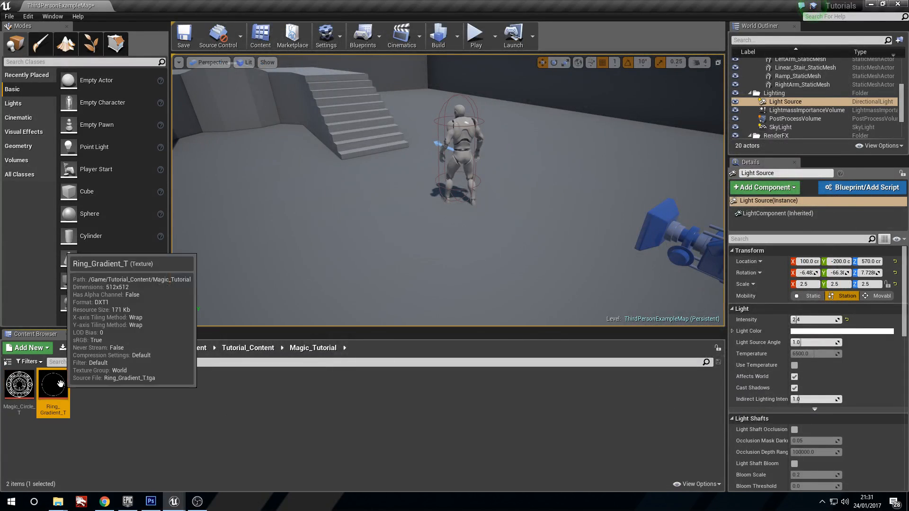
double_click(53, 384)
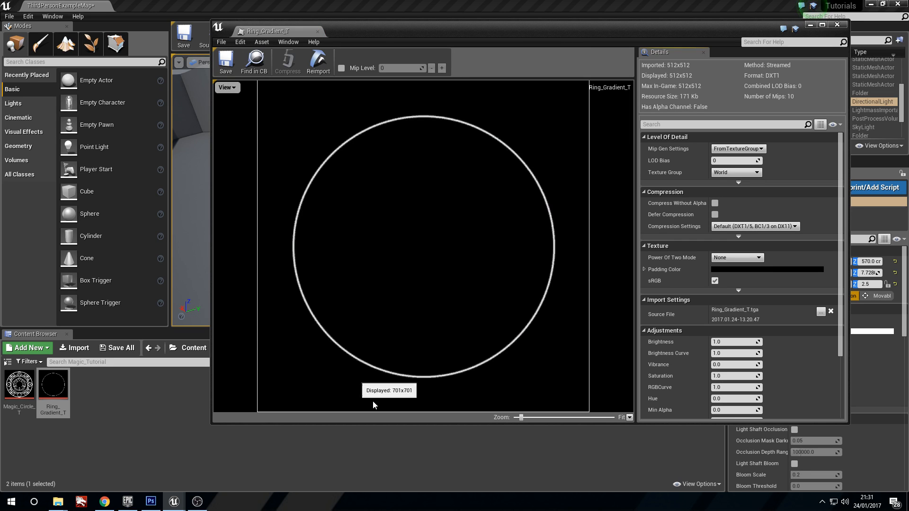
click(317, 31)
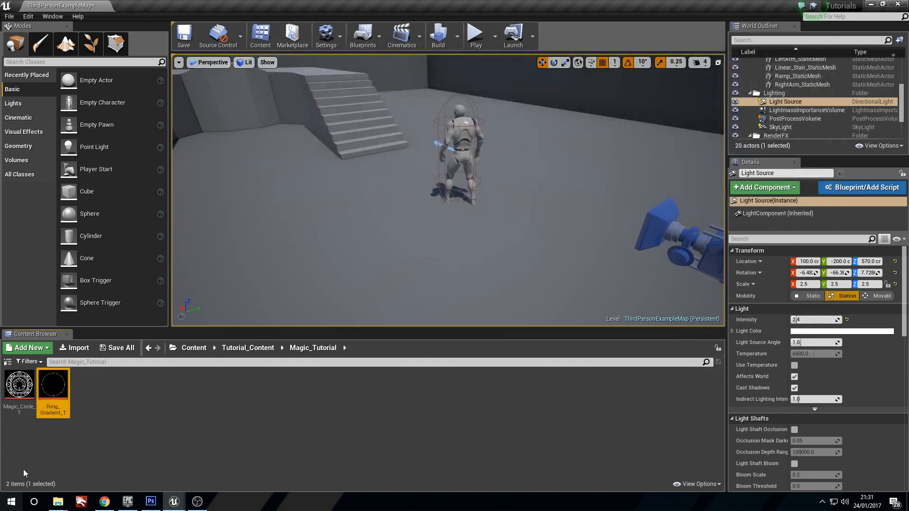
- Switch to Photoshop, show the Large layer in Circle.psd and activate the Ellipse Tool
click(151, 501)
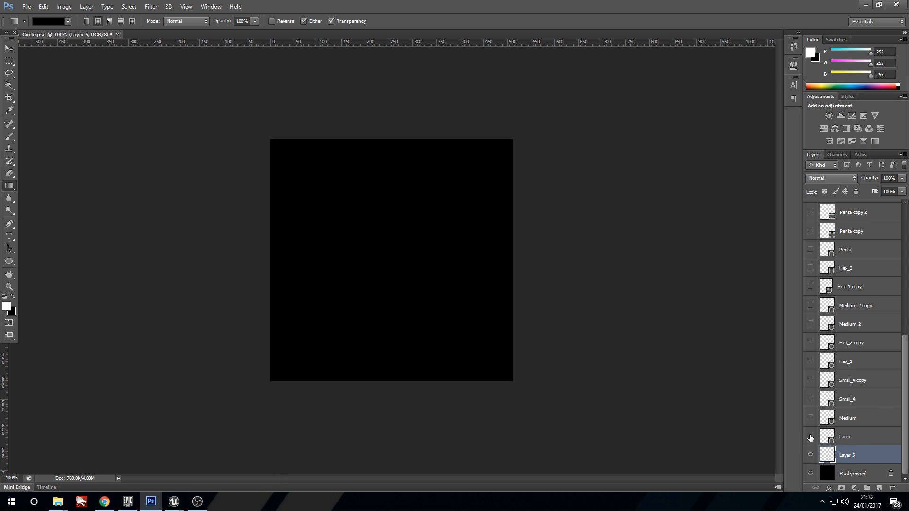
click(809, 436)
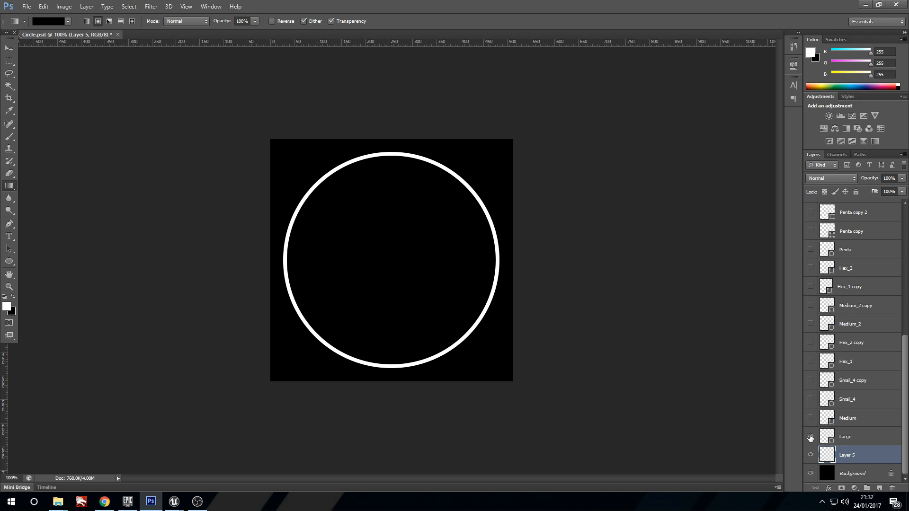
click(10, 260)
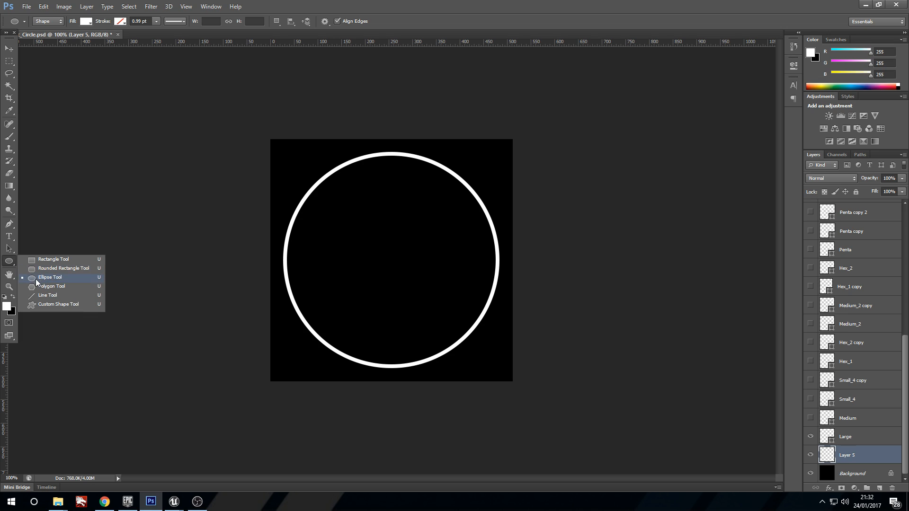
click(505, 2)
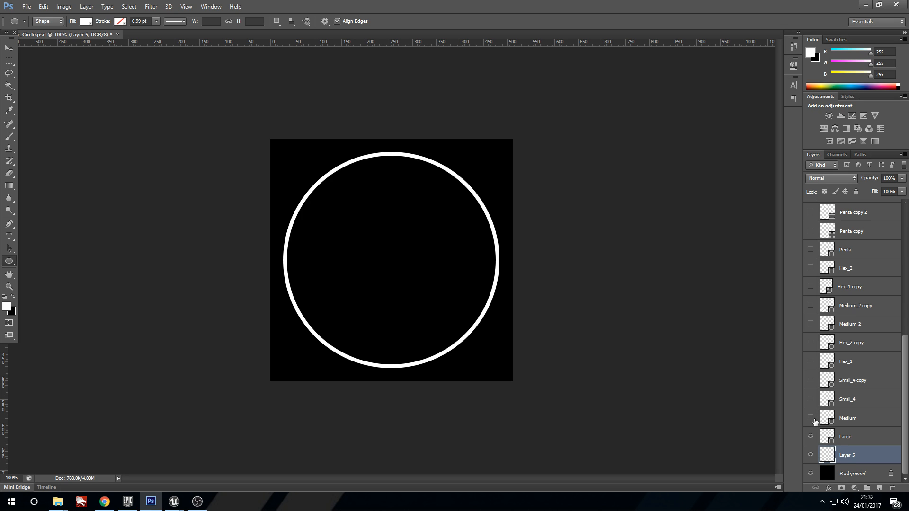
- Show the rune symbols on Layer 1, Layer 2, Layer 3 and Layer 4
scroll(813, 421, up, 5)
click(811, 305)
drag(813, 307, 813, 360)
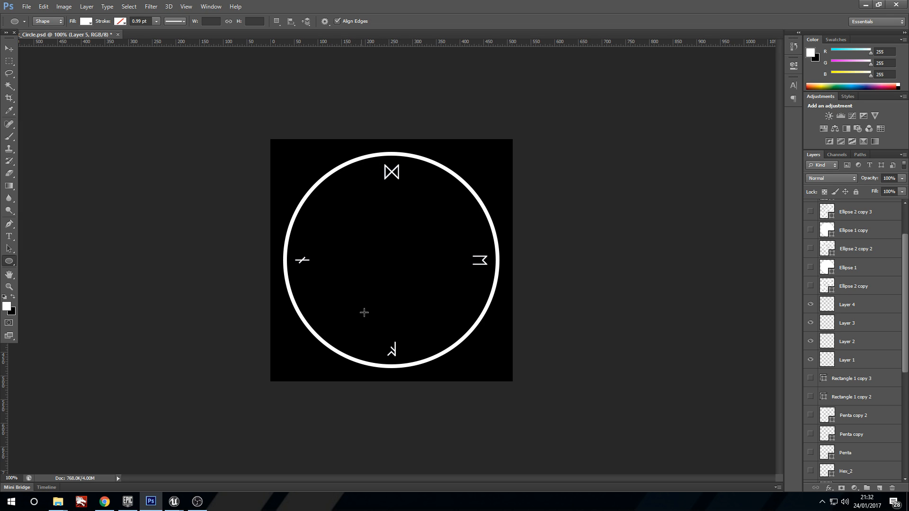
- Show the Medium ring layer and the Small_4 layer
scroll(859, 248, down, 5)
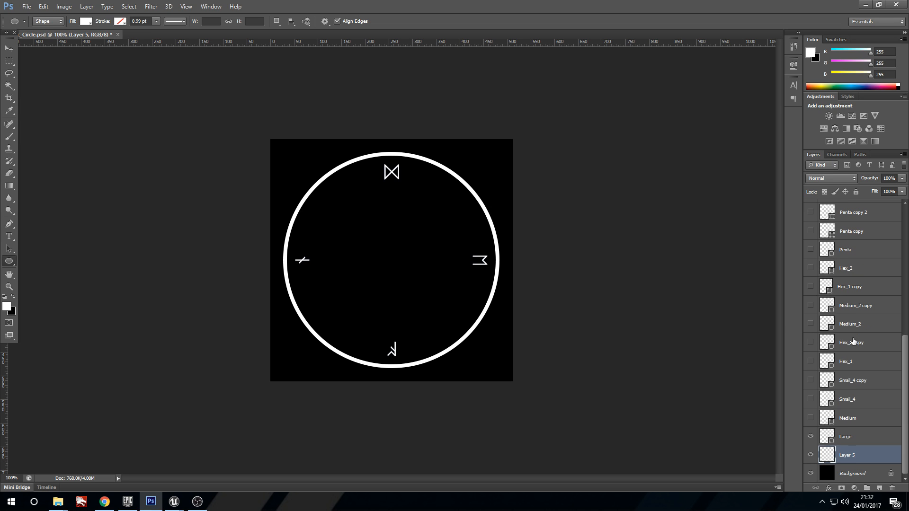
click(809, 419)
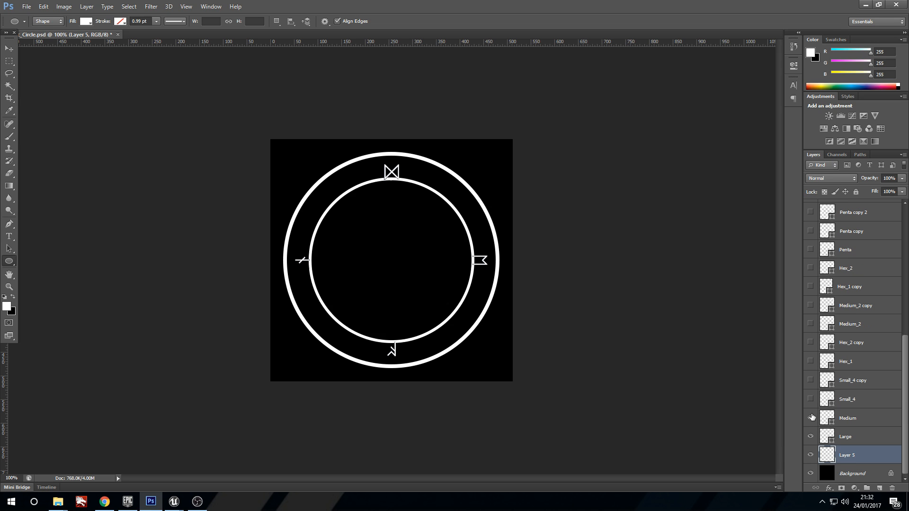
click(810, 419)
click(810, 420)
click(810, 400)
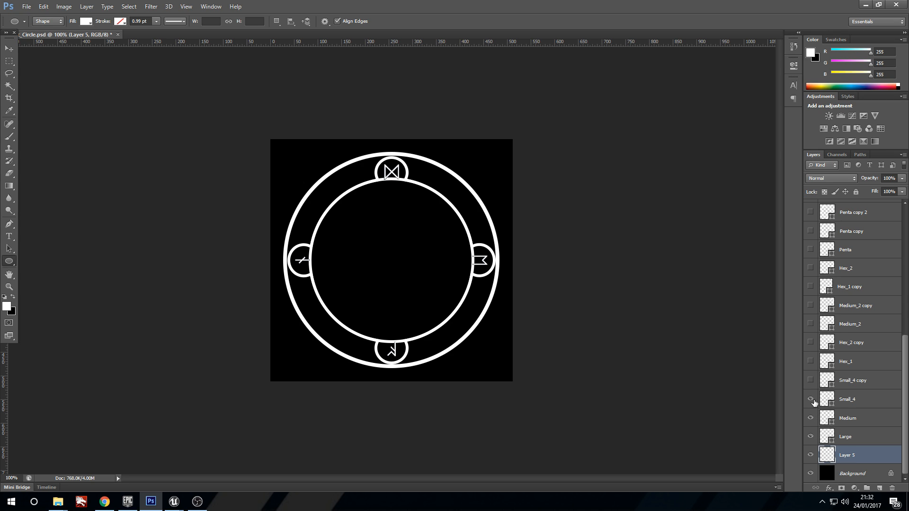
- Show the Small_4 copy layer and hide the Medium layer
click(809, 380)
click(810, 419)
click(811, 420)
click(812, 419)
click(811, 419)
click(812, 419)
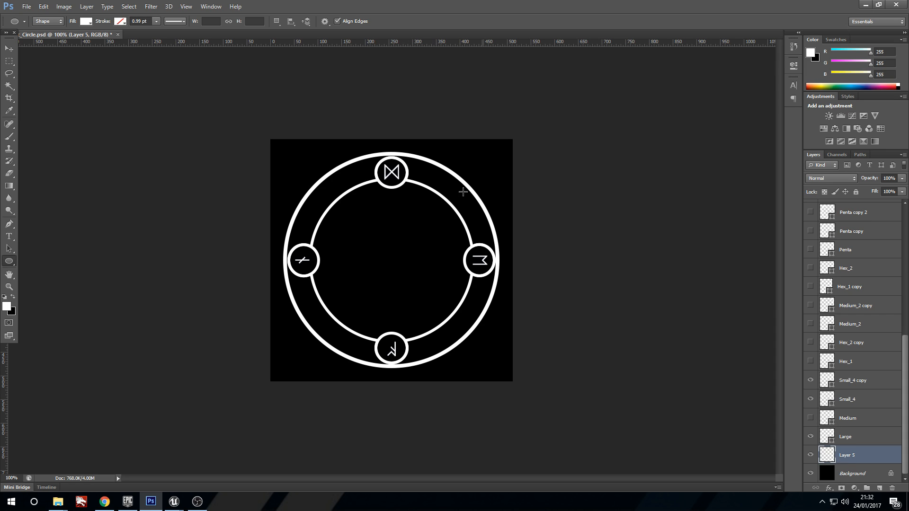
- Select the Small_4 and Small_4 copy layers together and view the merge options available for them
click(854, 398)
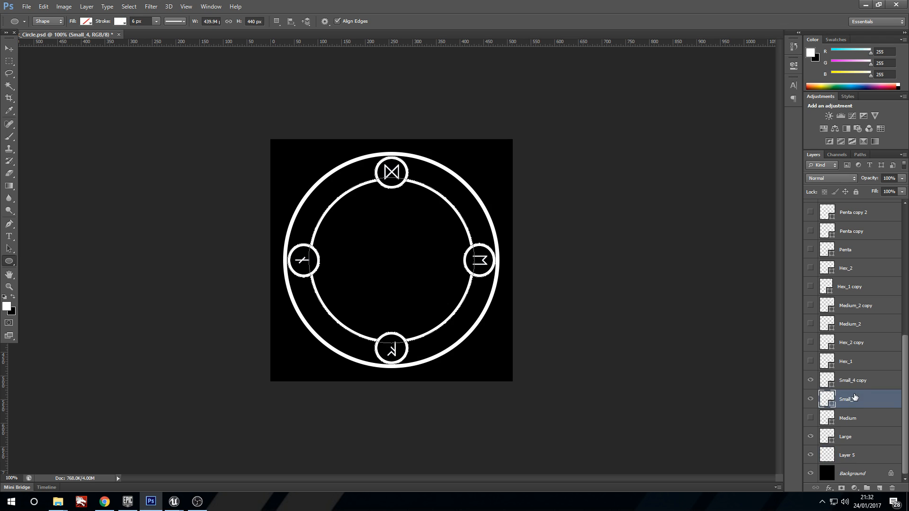
shift+click(857, 382)
right_click(861, 385)
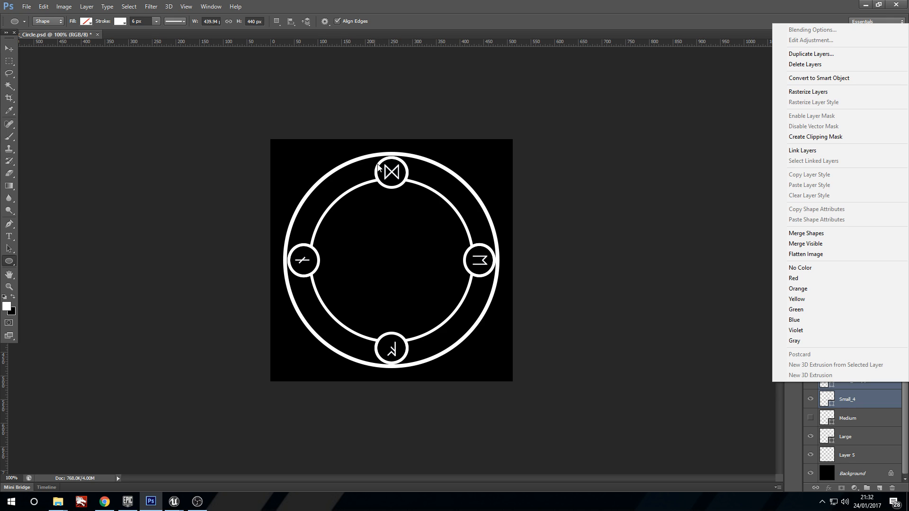
click(696, 4)
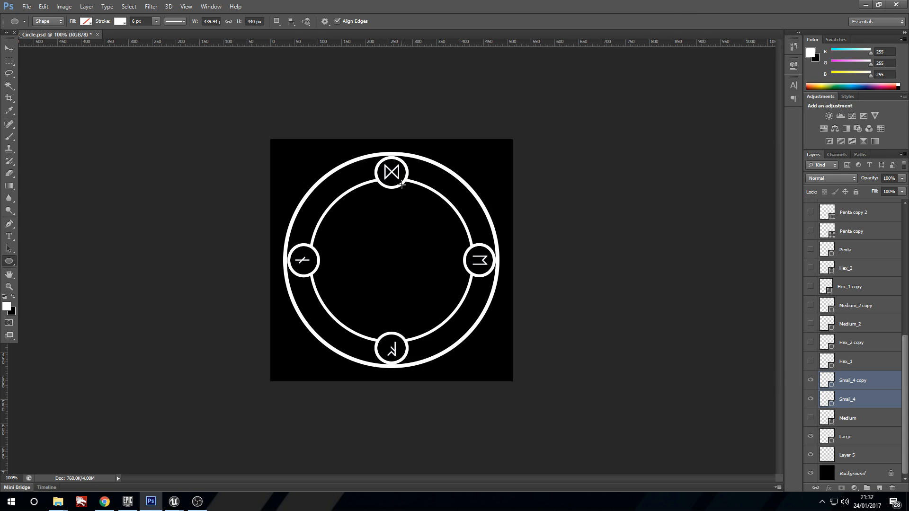
- Compare the Small_4 and Small_4 copy layers by hiding and showing Small_4 copy, leaving it visible
click(852, 399)
click(809, 380)
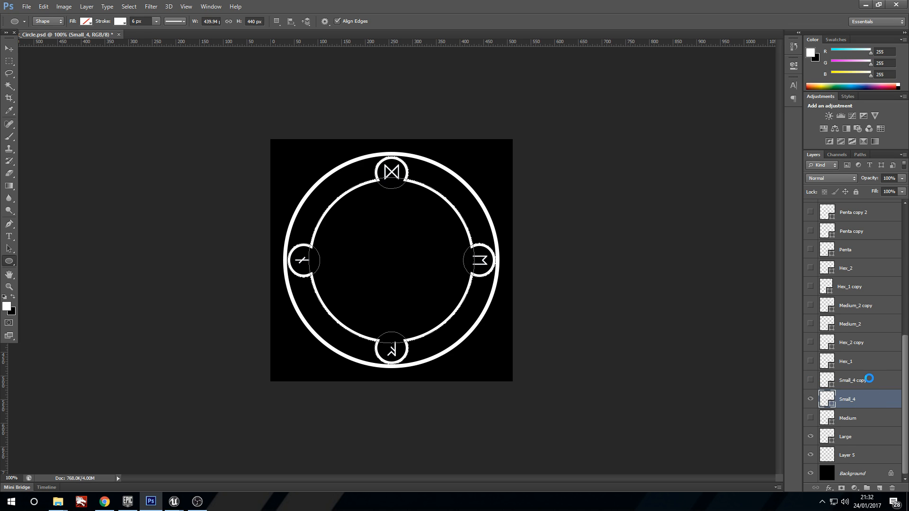
click(869, 379)
click(810, 382)
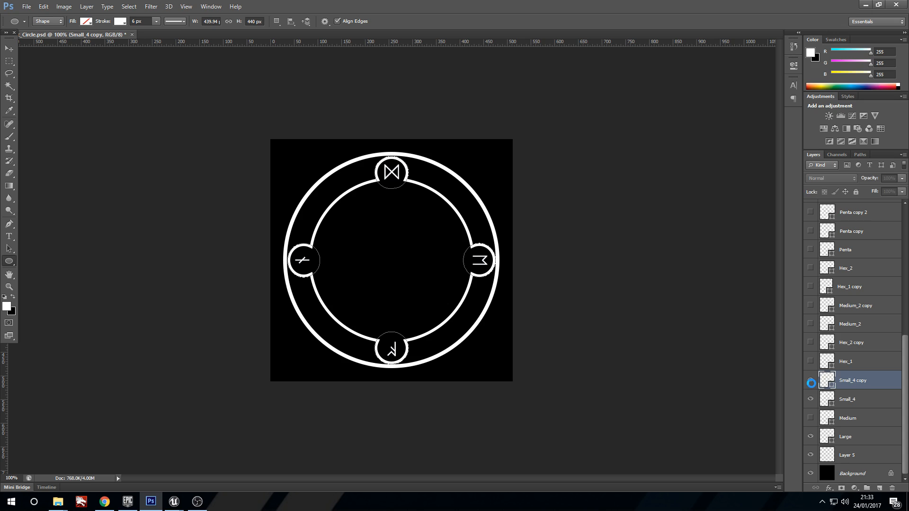
click(810, 381)
click(810, 382)
- Show the Hex_1, Hex_2 copy and Medium_2 copy layers, leaving Medium_2 hidden
click(810, 362)
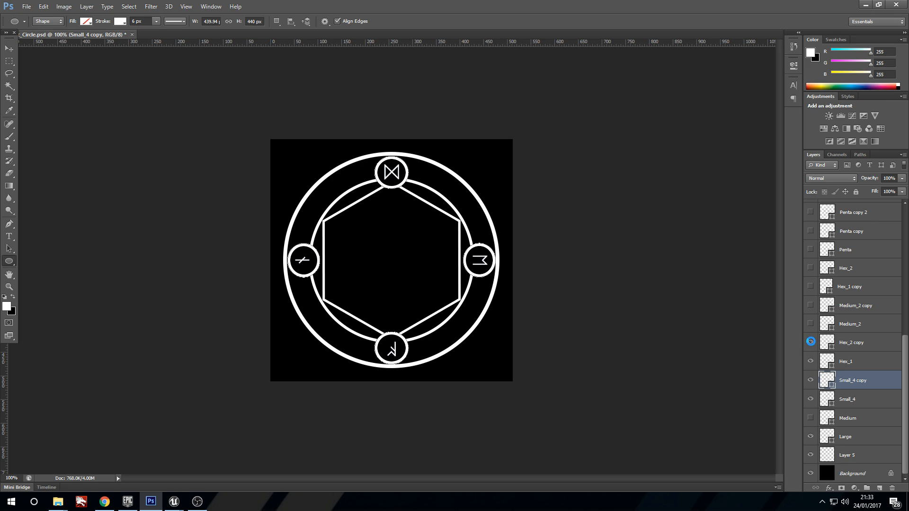
click(810, 342)
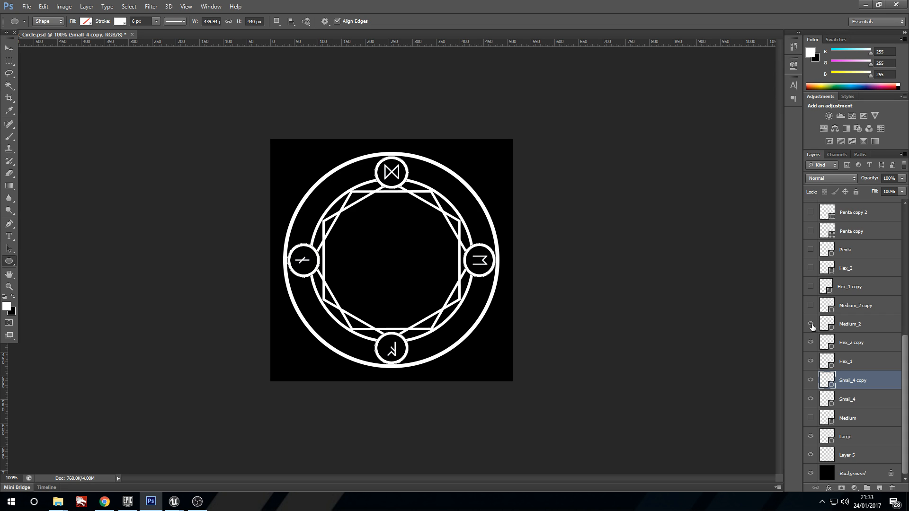
click(810, 324)
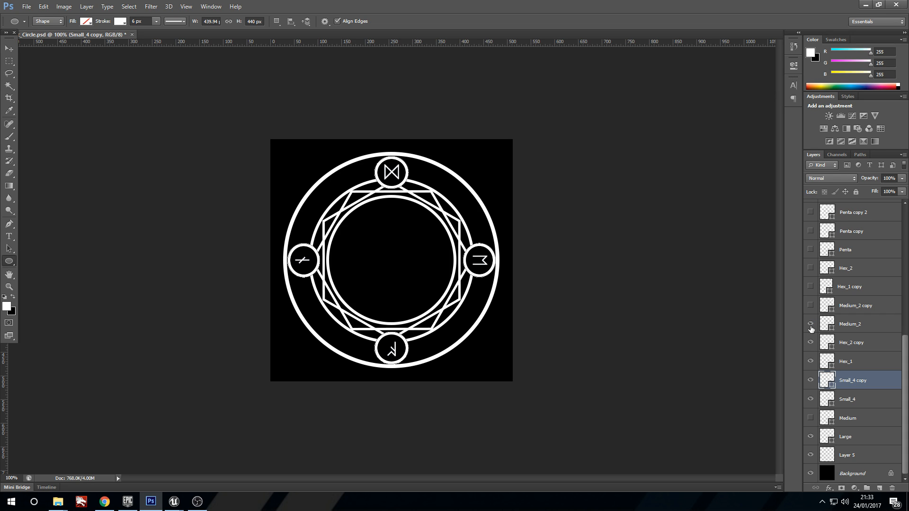
click(810, 324)
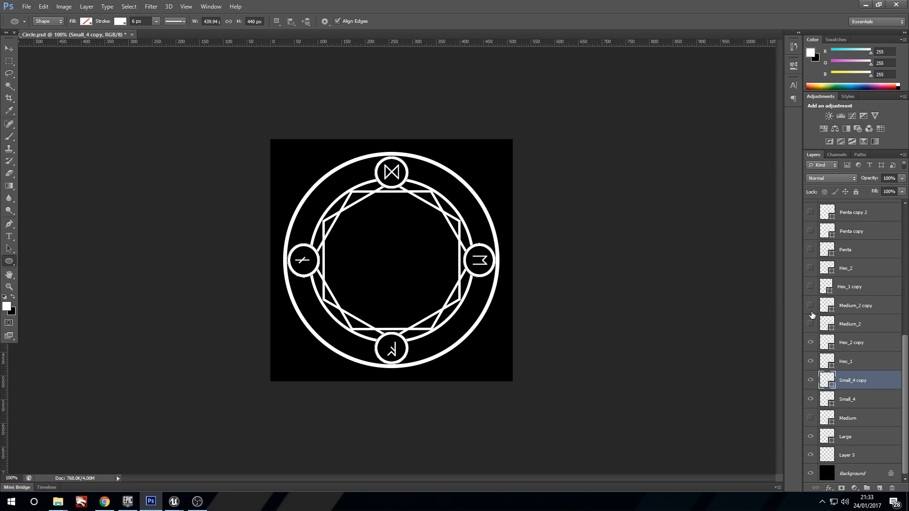
click(810, 306)
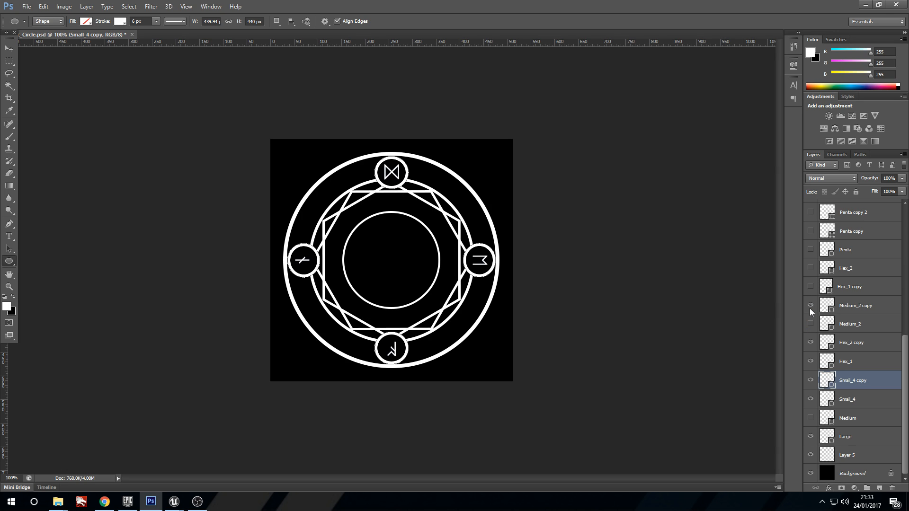
- Show the Penta, Penta copy and Penta copy 2 layers, leaving Hex_1 copy hidden
click(810, 288)
click(810, 287)
click(812, 246)
scroll(813, 252, up, 1)
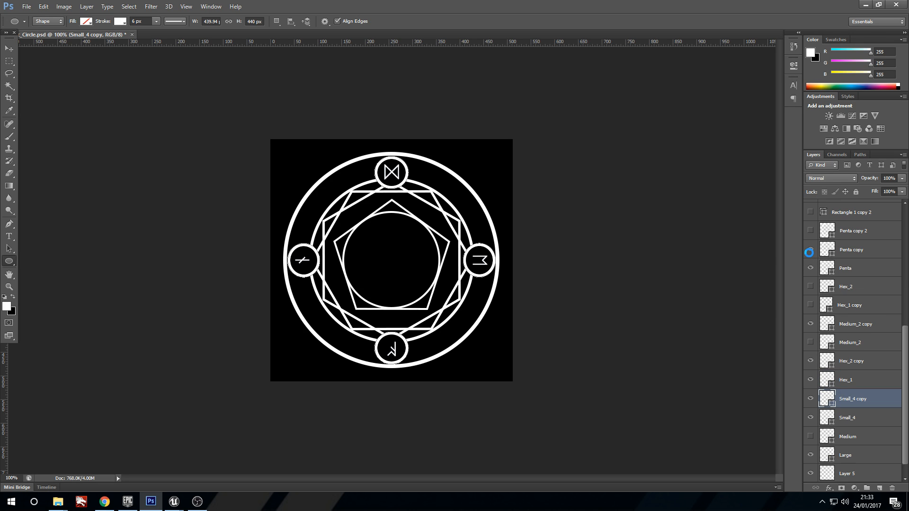
click(810, 249)
scroll(811, 258, up, 1)
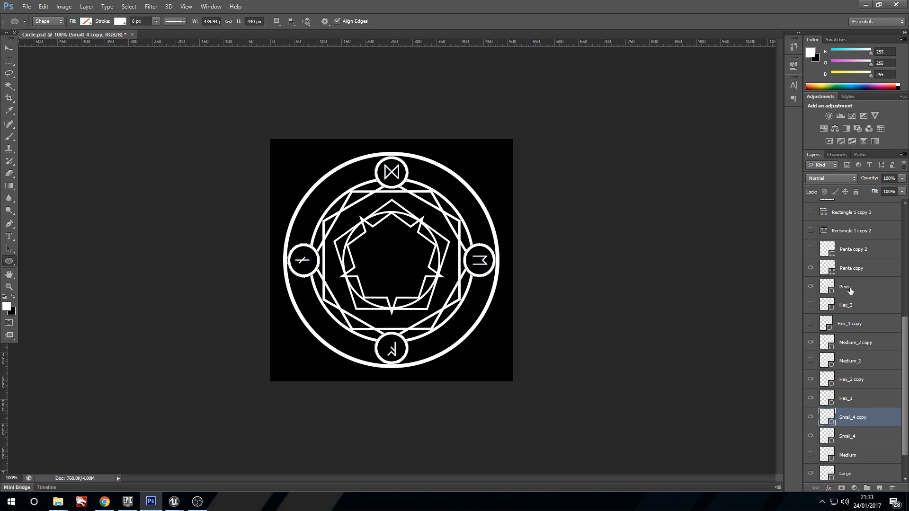
scroll(851, 291, up, 1)
click(810, 267)
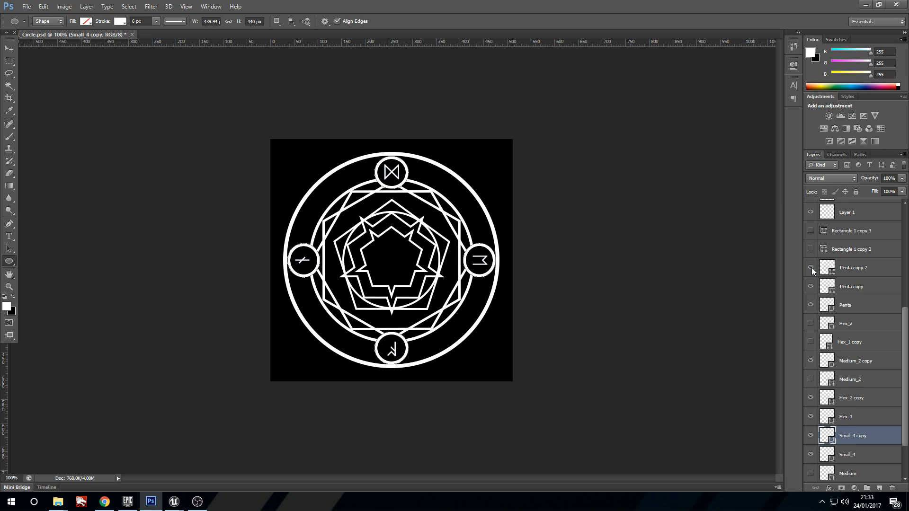
- Show the Rectangle 1 copy 2 and Rectangle 1 copy 3 divider layers
scroll(811, 269, up, 5)
click(810, 342)
click(810, 324)
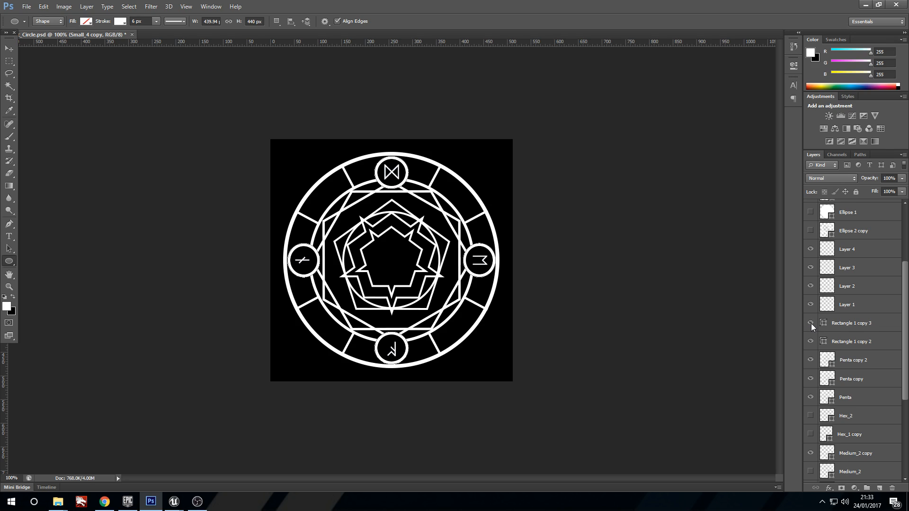
- Show all the Ellipse 1 and Ellipse 2 layers and their copies to complete the small circle clusters
scroll(829, 417, up, 6)
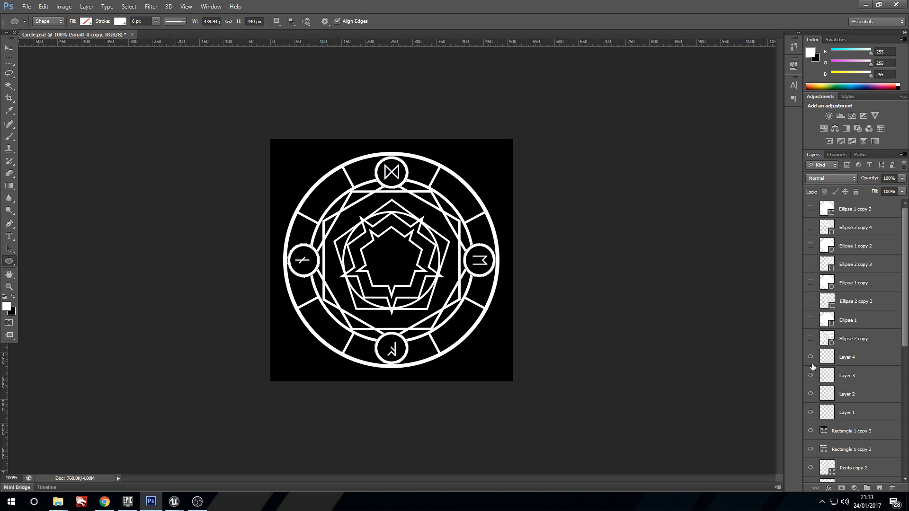
click(810, 339)
click(810, 301)
click(810, 264)
click(811, 227)
click(811, 228)
click(810, 321)
click(810, 282)
click(810, 245)
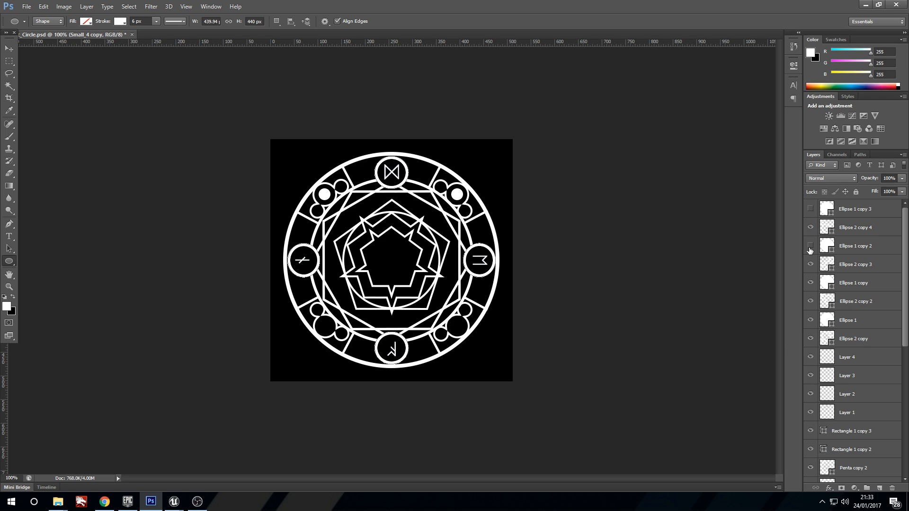
click(811, 210)
- Switch back to the Tutorials Unreal Editor project and view the Ring_Gradient_T texture
mouse_move(183, 502)
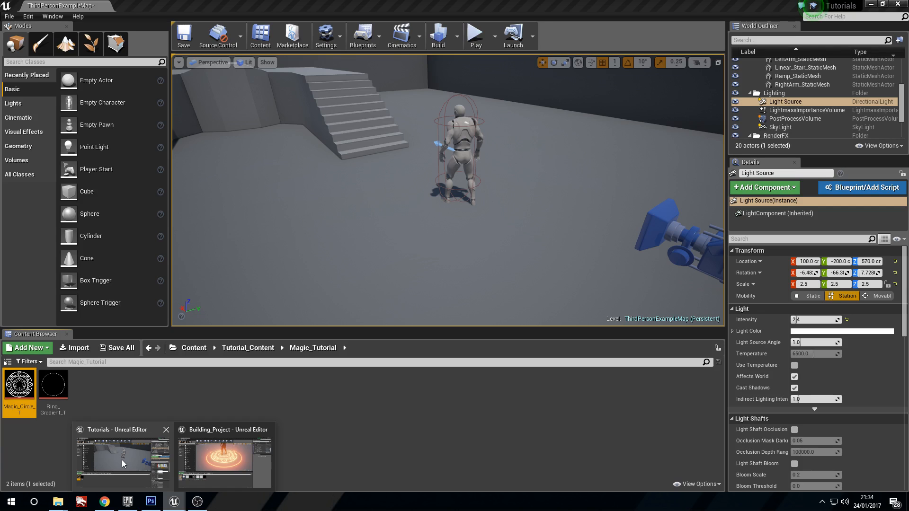
click(121, 459)
click(138, 424)
right_click(165, 417)
click(159, 419)
double_click(57, 394)
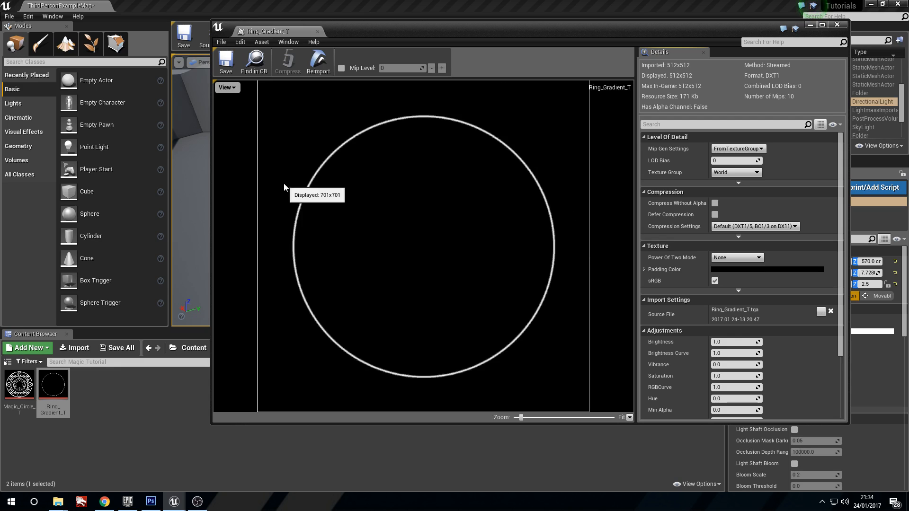
click(317, 31)
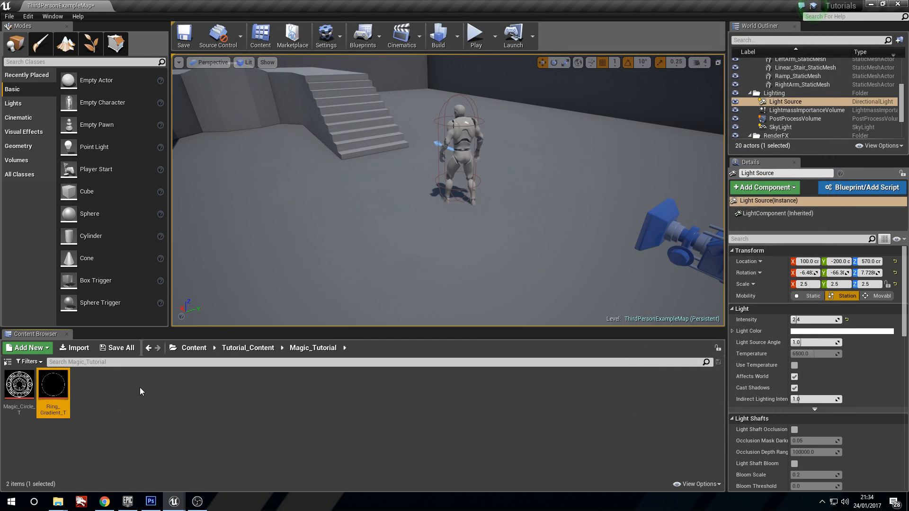
- Create a new material named Magic_Circle_M in the Magic_Tutorial folder
right_click(140, 390)
click(171, 263)
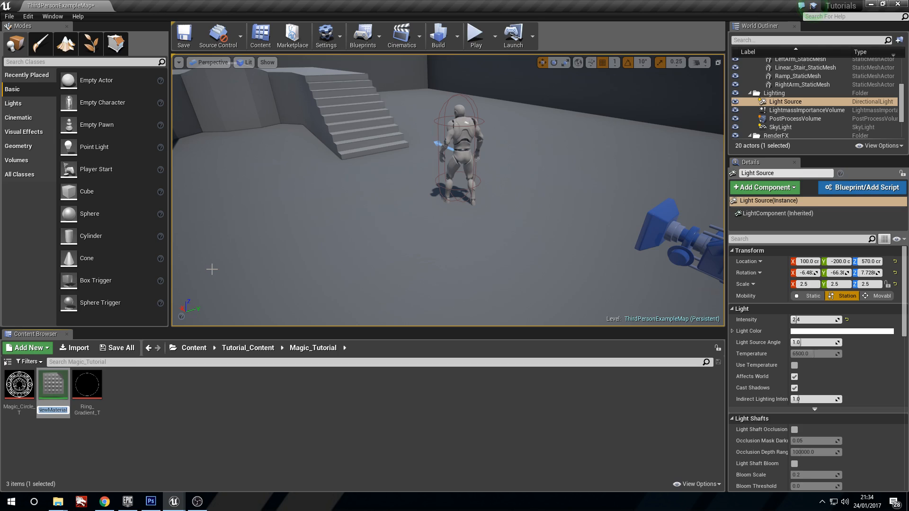
text(Magic_Circle_M)
key(Return)
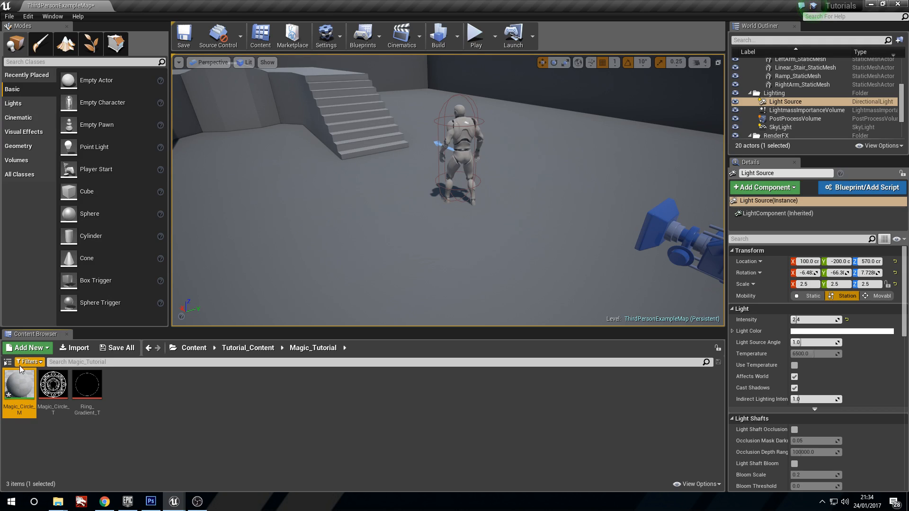
- Open Magic_Circle_M and add the Magic_Circle_T texture to its graph as a Texture Sample node beside the material node
double_click(19, 383)
drag(53, 383, 412, 226)
right_drag(425, 187, 537, 200)
drag(549, 239, 487, 229)
- Set the material's blend mode to Translucent and its shading model to Unlit
click(658, 125)
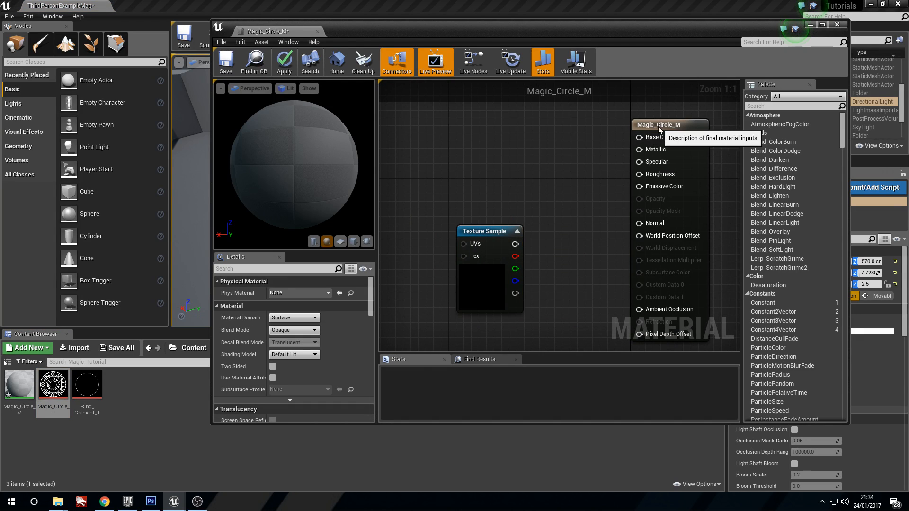
click(303, 330)
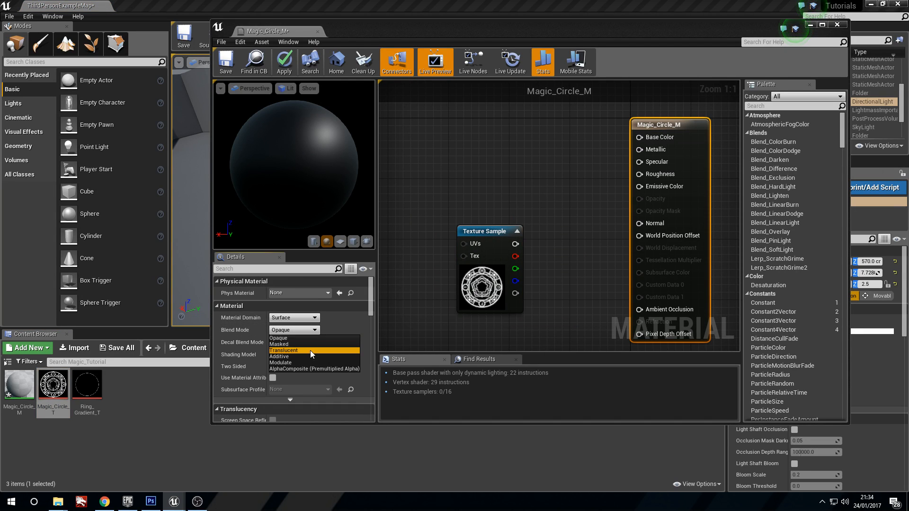
click(300, 354)
click(300, 354)
click(304, 362)
- Add a Particle Color node and arrange it above the Texture Sample, leaving space before the material node
mouse_move(497, 153)
right_down()
mouse_move(452, 169)
mouse_move(468, 198)
right_up()
right_click(468, 198)
text(partic)
key(Return)
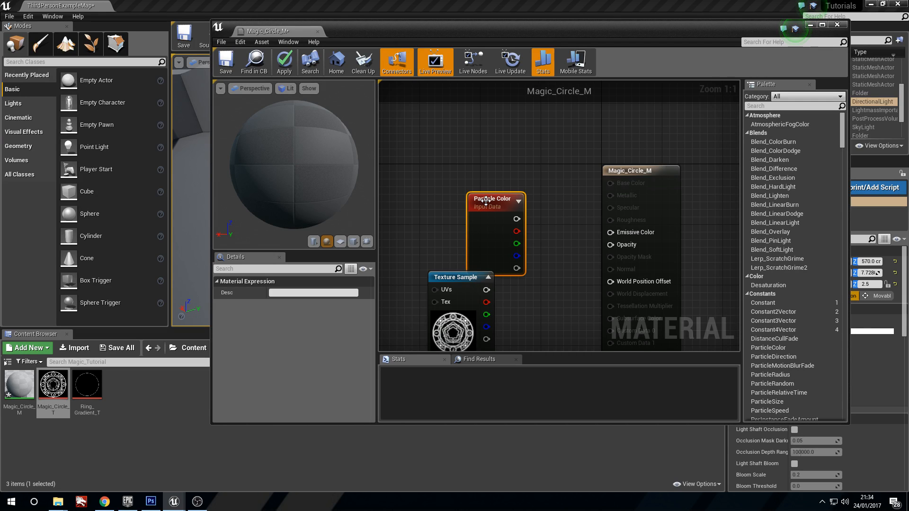
drag(485, 201, 416, 150)
right_drag(435, 199, 496, 176)
drag(525, 255, 467, 256)
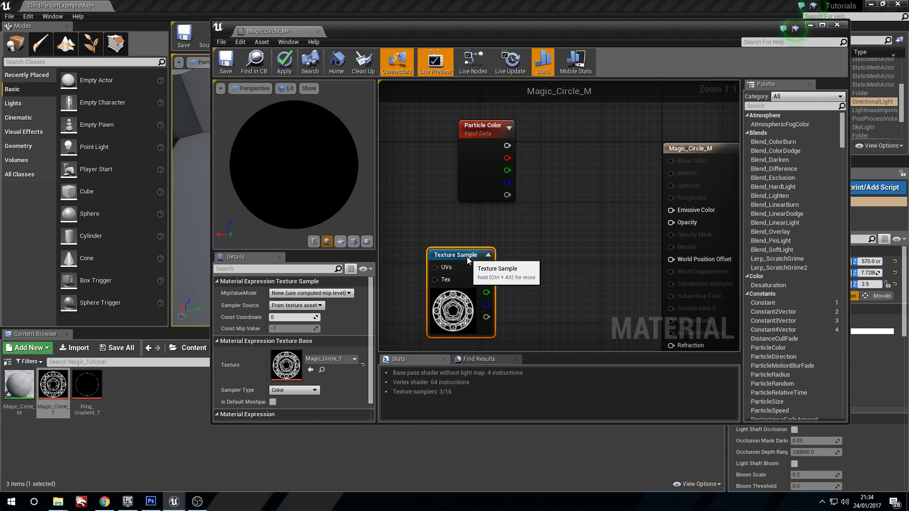
- Add two Multiply nodes and feed the Particle Color and Texture Sample colour outputs into A and B of the upper one
right_drag(539, 218, 513, 226)
key(m)
click(536, 168)
click(561, 271)
drag(480, 155, 542, 187)
drag(463, 275, 544, 199)
drag(426, 265, 441, 258)
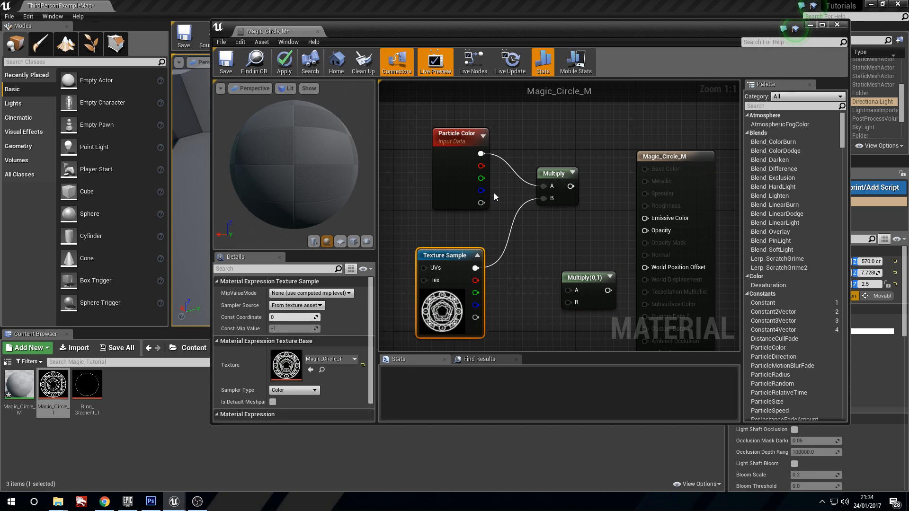
- Multiply Particle Color's alpha by the texture colour in the lower node, and connect the upper product to Emissive Color and the lower to Opacity
drag(481, 203, 578, 294)
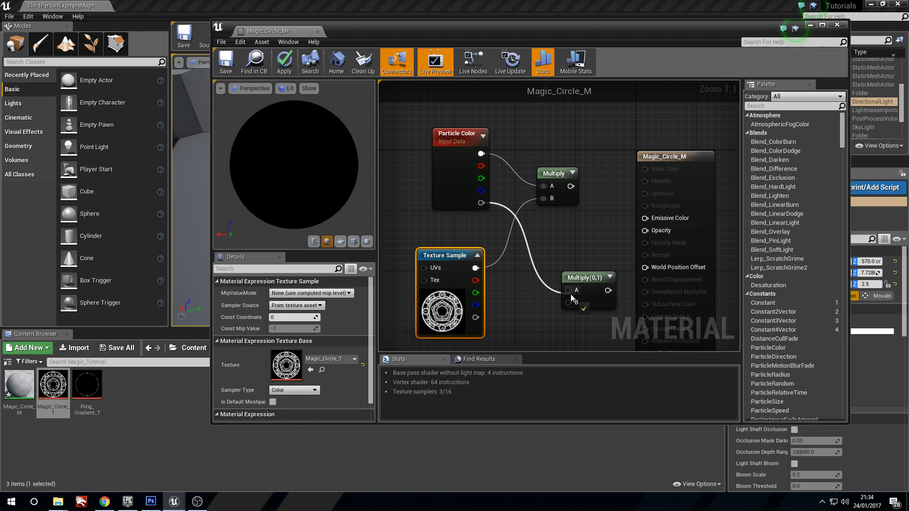
drag(474, 268, 549, 278)
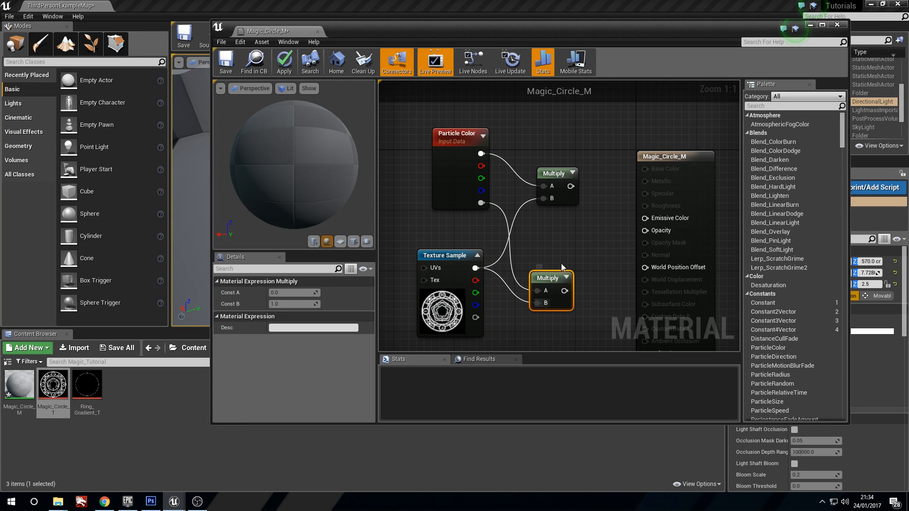
drag(570, 186, 645, 218)
drag(565, 290, 652, 233)
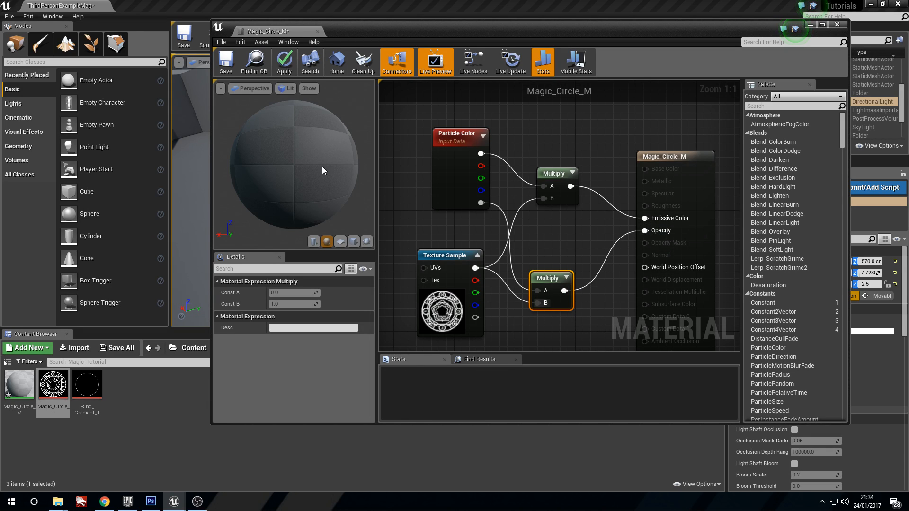
- Preview the material on a plane and inspect the magic circle pattern up close
click(343, 239)
mouse_move(286, 193)
mouse_down()
mouse_move(331, 193)
mouse_move(303, 189)
mouse_up()
right_drag(296, 162, 303, 199)
drag(303, 166, 274, 179)
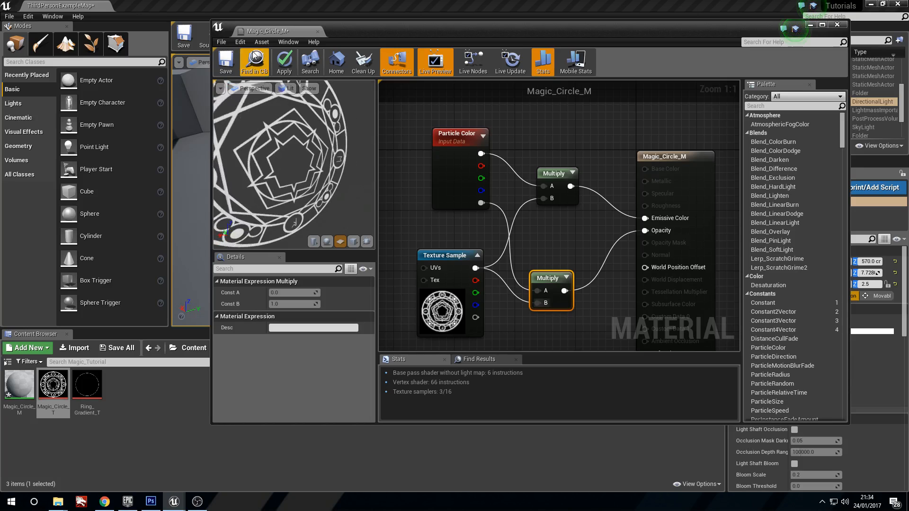
- Apply and save the Magic_Circle_M material, and close its editor
click(282, 61)
key(ctrl+s)
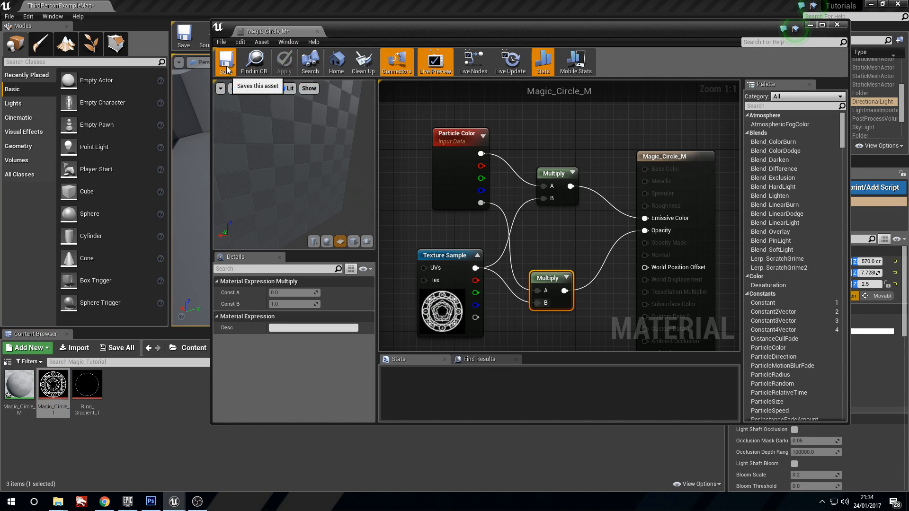
click(840, 24)
- Create a new particle system named Magic_Circle_P in the Magic_Tutorial folder
right_click(168, 428)
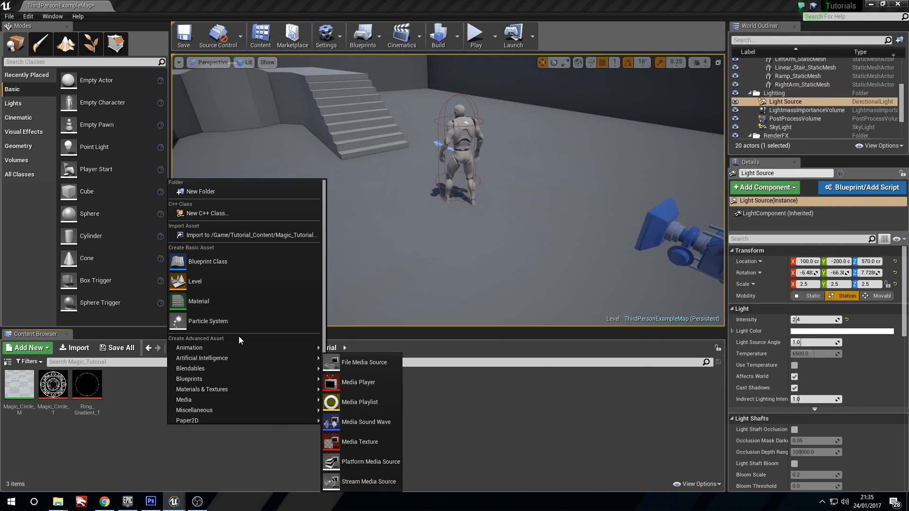
click(239, 324)
text(M)
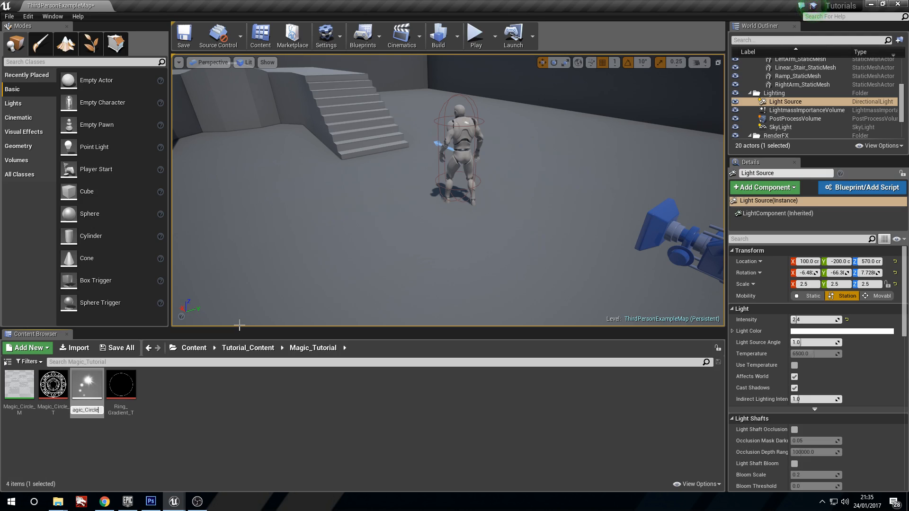
key(Return)
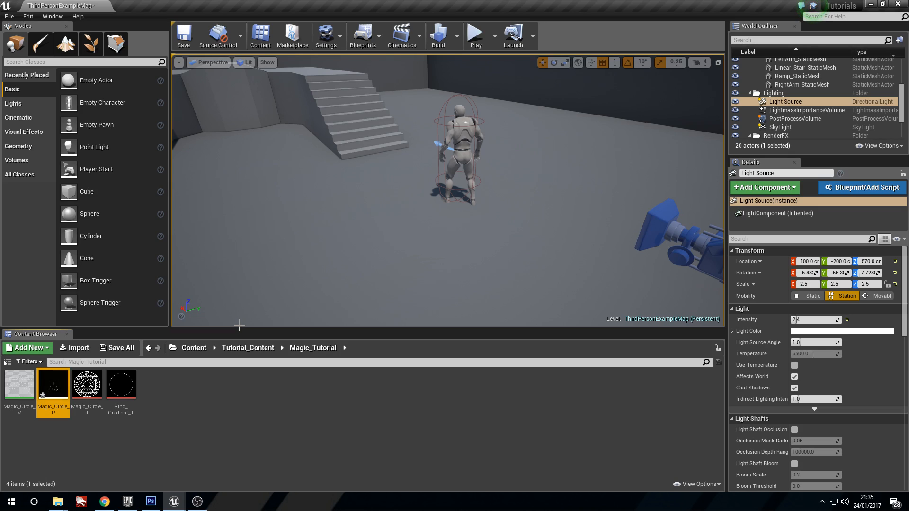
- Open Magic_Circle_P and assign Magic_Circle_M as the emitter's material in the Required module
double_click(52, 389)
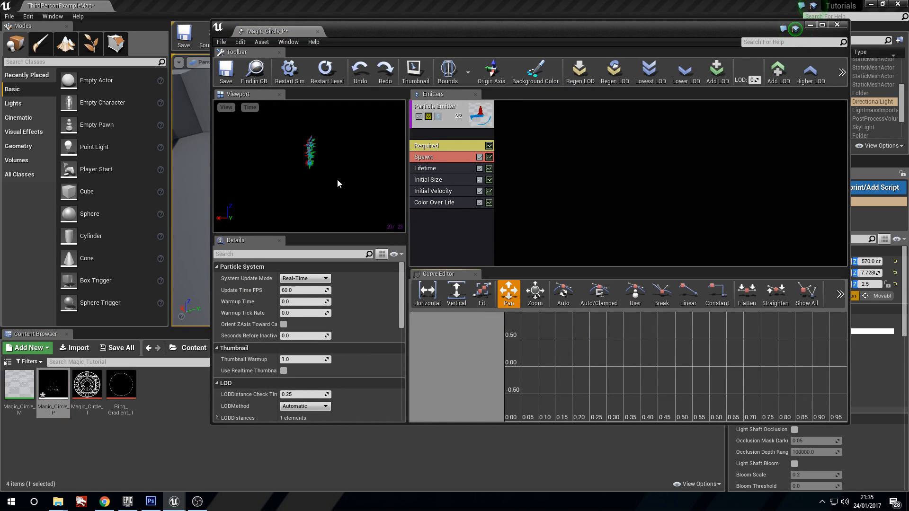
click(443, 145)
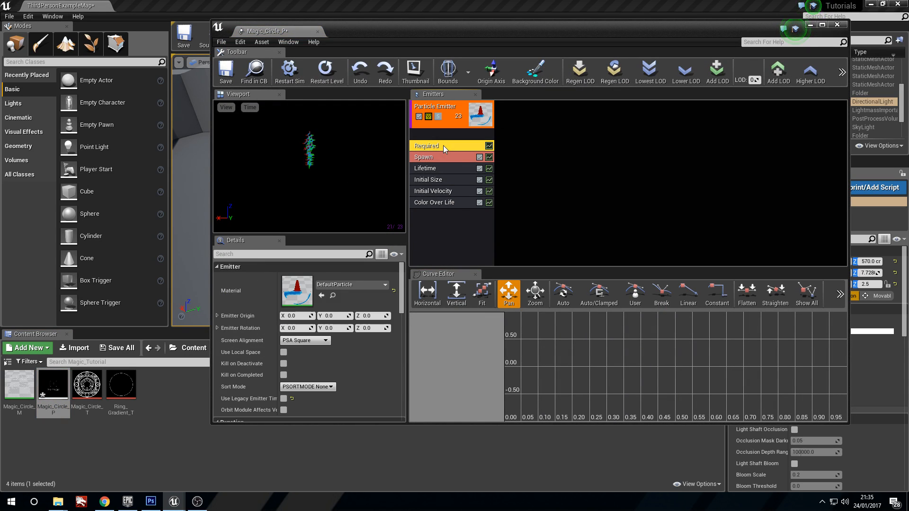
click(345, 284)
text(magic)
click(382, 154)
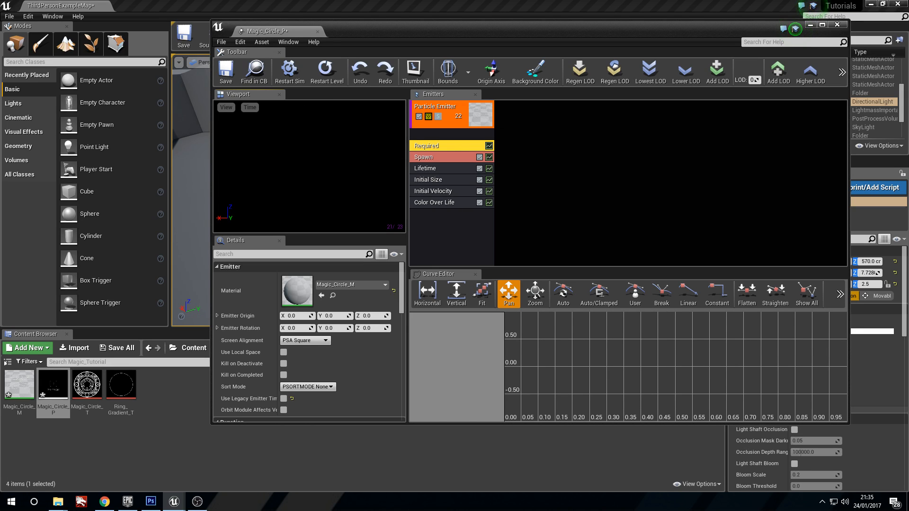
mouse_move(348, 154)
right_down()
mouse_move(355, 133)
mouse_move(355, 166)
mouse_move(355, 137)
right_up()
- Set the Spawn module's constant rate to 0
click(448, 142)
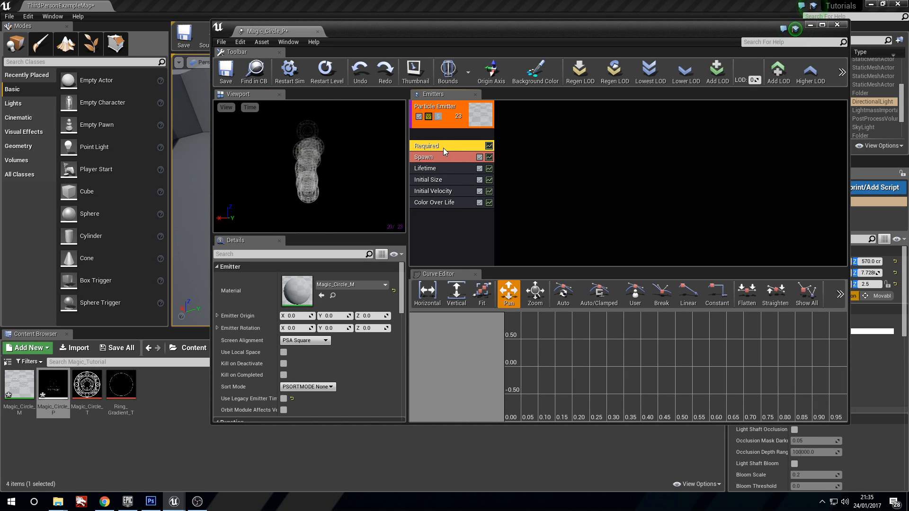
click(448, 158)
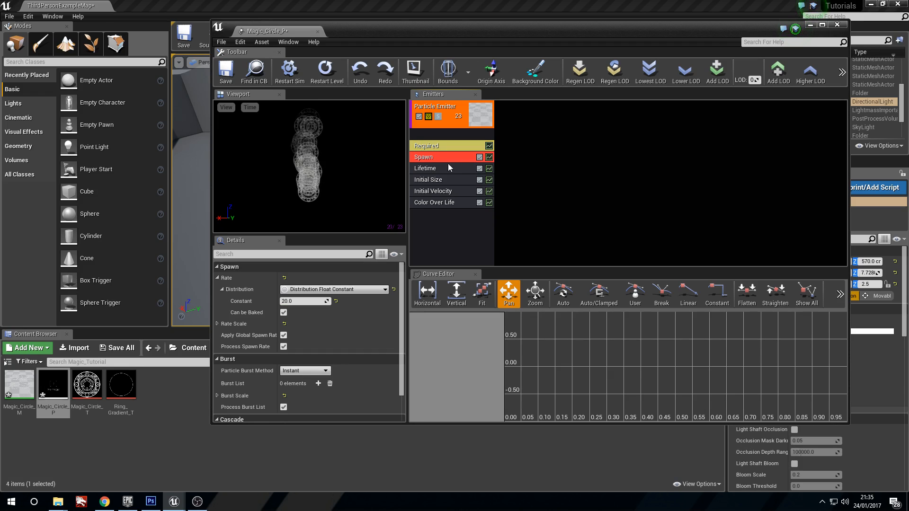
click(314, 301)
text(0)
key(Return)
- Add one entry to the Spawn module's burst list with a count of 1
scroll(310, 339, down, 2)
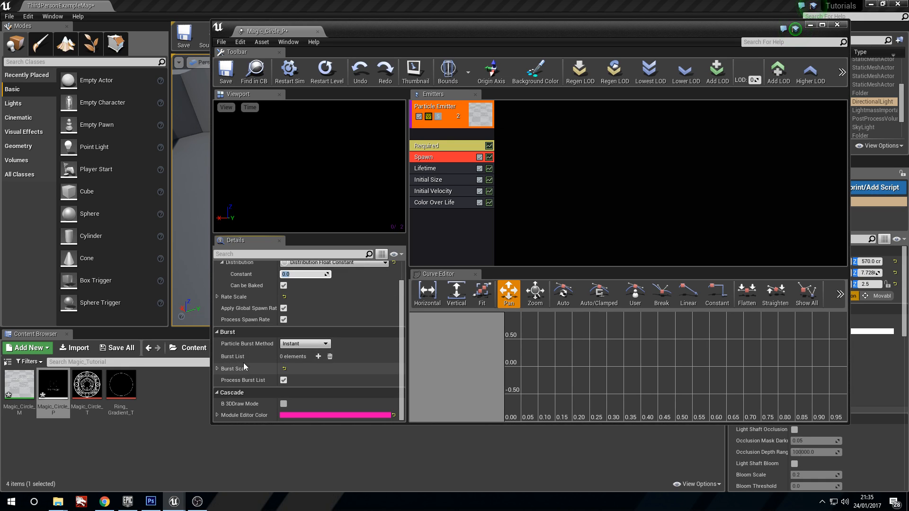
click(318, 356)
scroll(267, 362, down, 2)
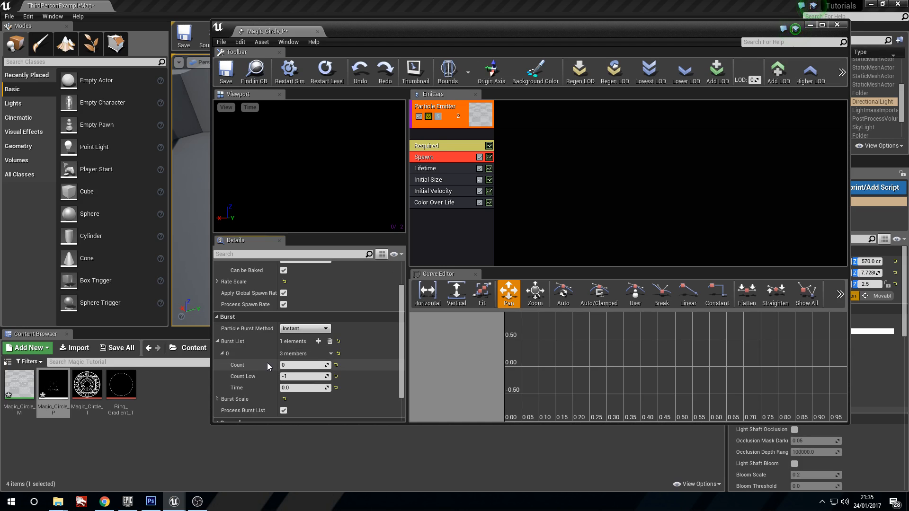
click(307, 352)
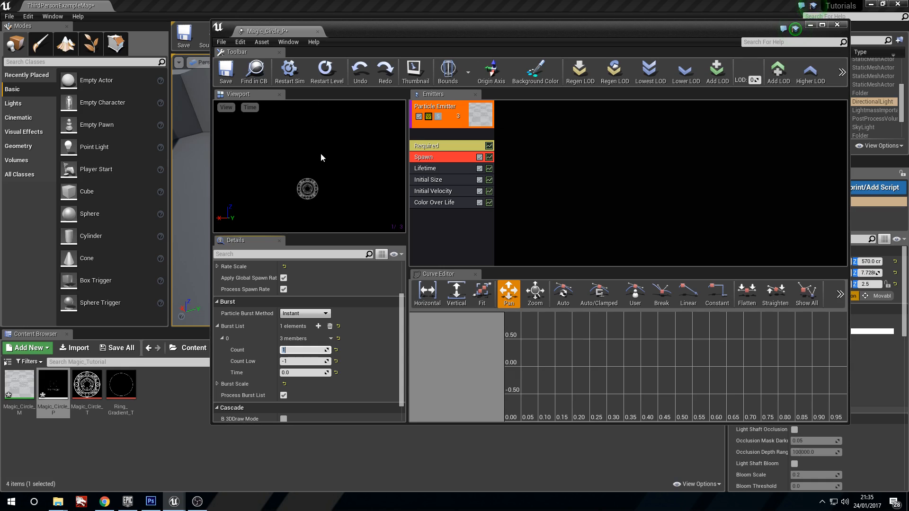
drag(312, 185, 312, 193)
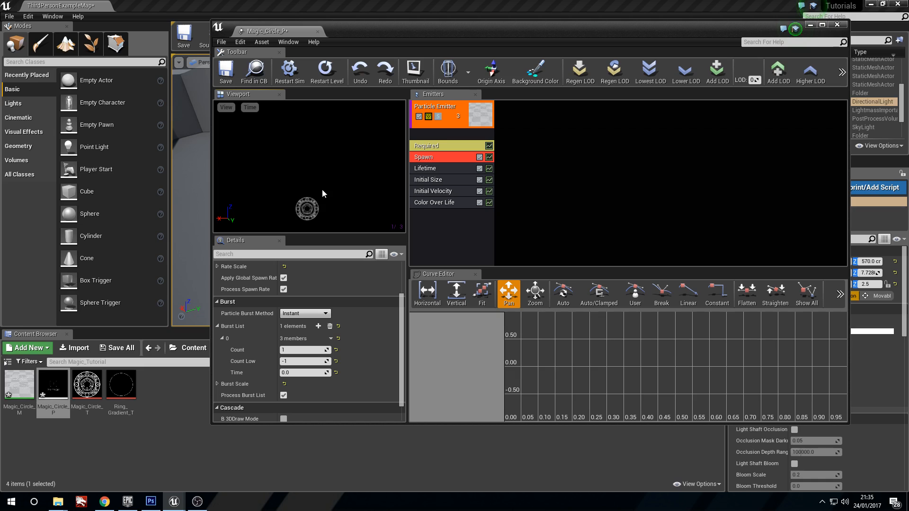
- Set Emitter Loops to 1 in the Required module's duration settings
click(447, 147)
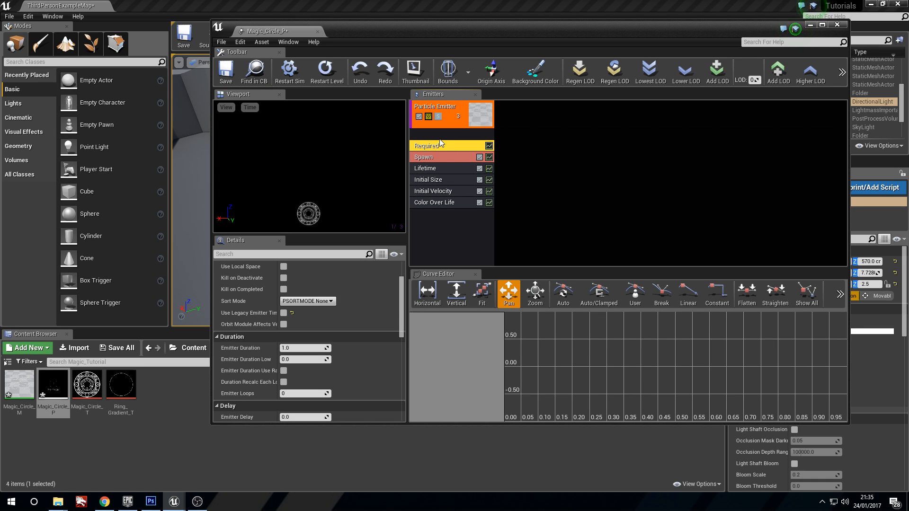
scroll(336, 291, down, 2)
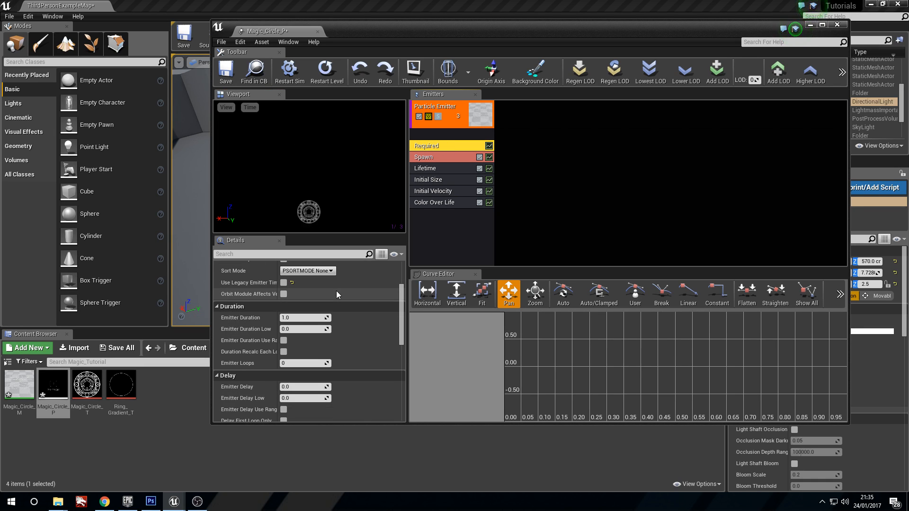
scroll(336, 291, down, 2)
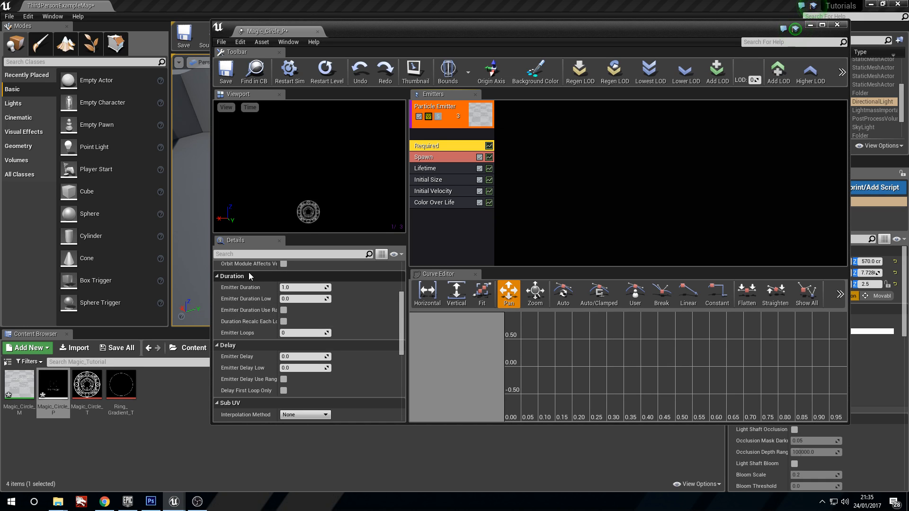
click(293, 332)
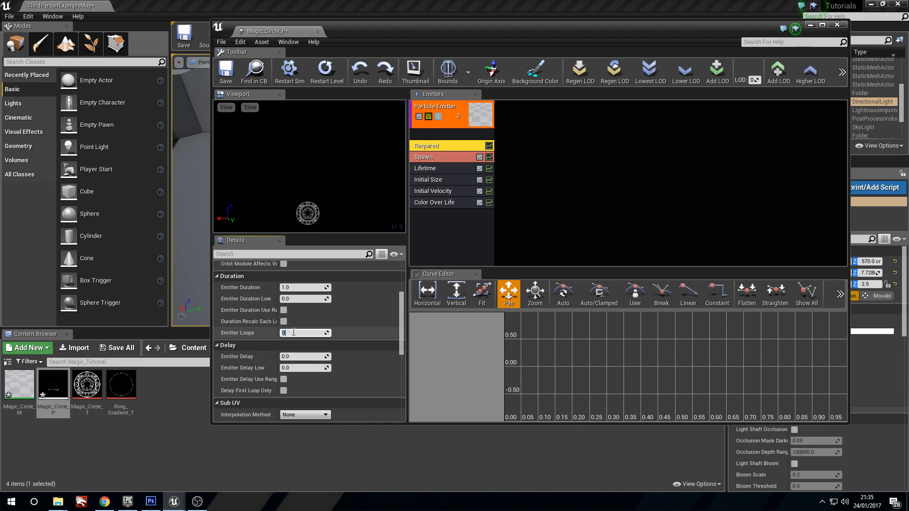
text(1)
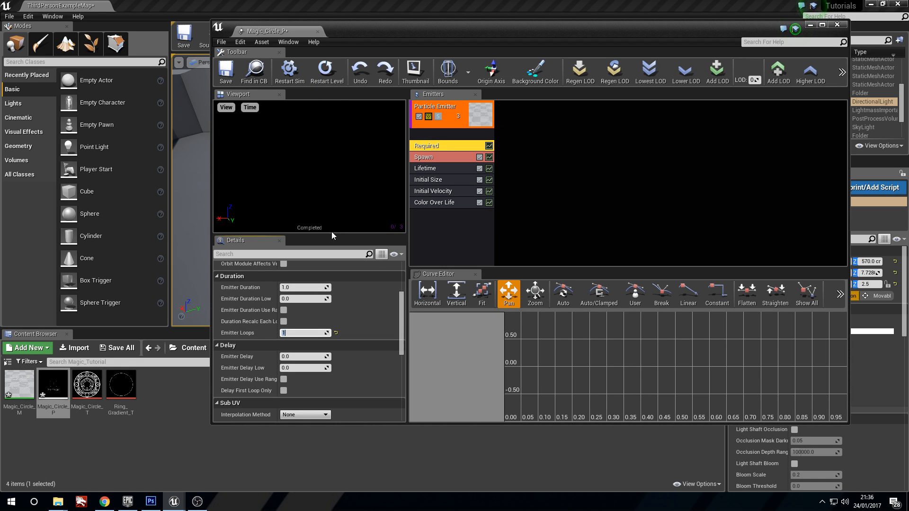
key(Return)
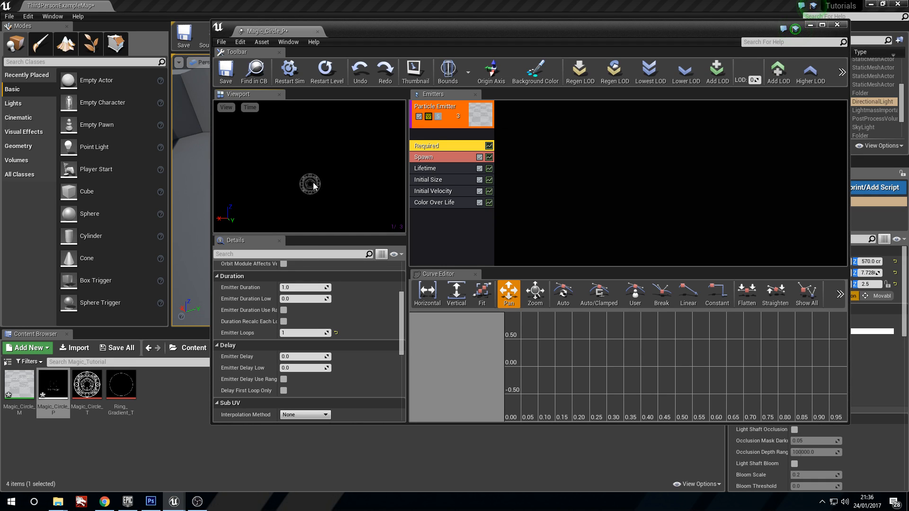
- Set both the minimum and maximum particle lifetime to 0
click(431, 169)
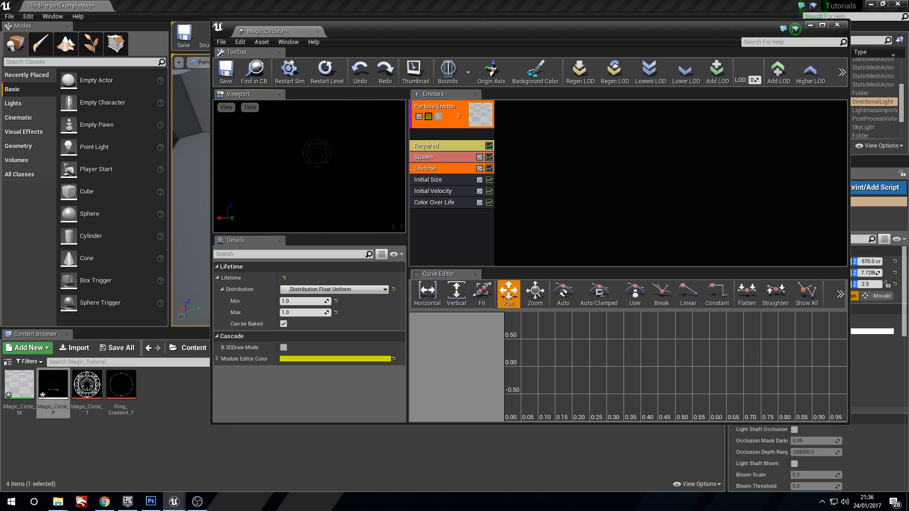
click(303, 300)
text(0)
key(Tab)
text(0)
key(Return)
- Delete the Initial Velocity module from the emitter and look at the particle from above
click(455, 191)
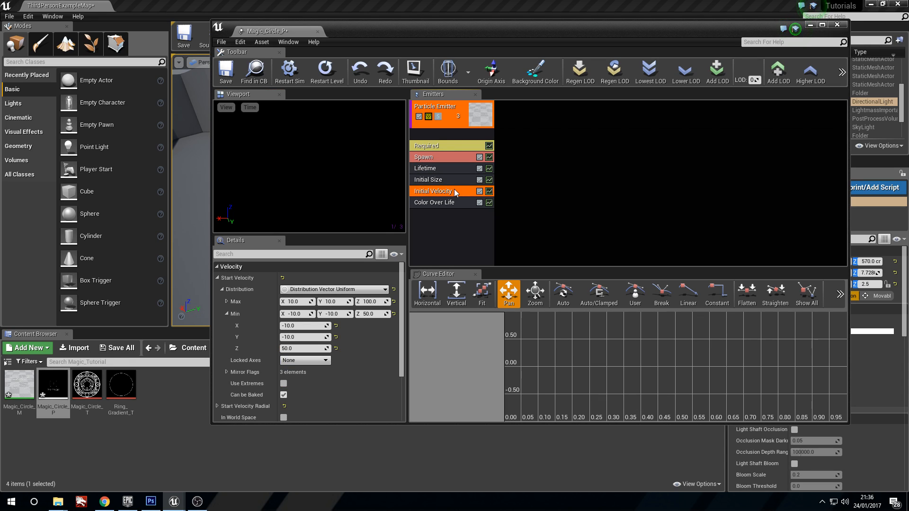
key(Delete)
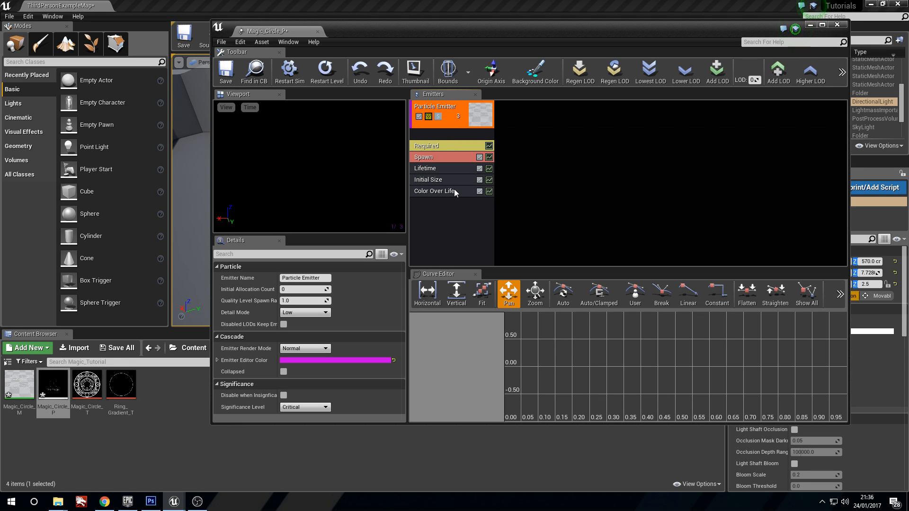
drag(310, 156, 310, 194)
right_drag(310, 194, 310, 151)
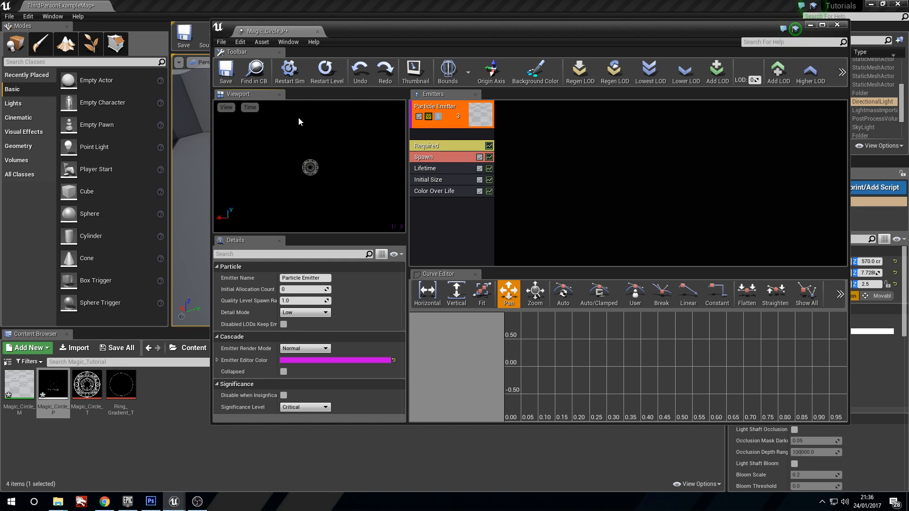
- Set the Initial Size module's maximum and minimum start size to 300 on X, Y and Z
click(422, 179)
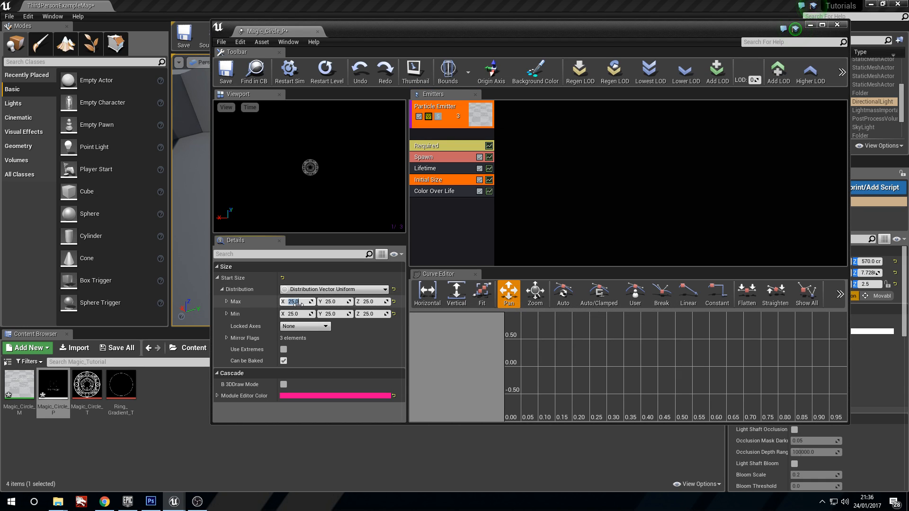
click(298, 304)
text(300)
key(Tab)
text(300)
key(Tab)
text(300)
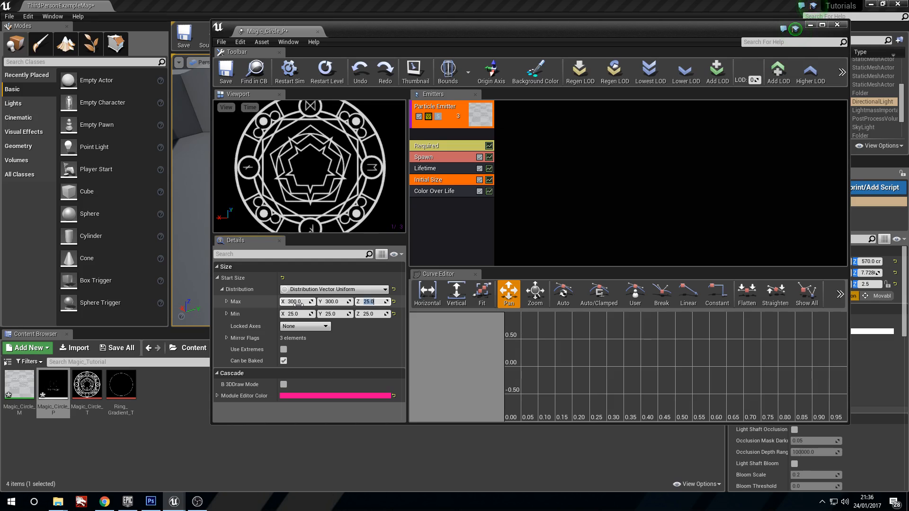
key(Tab)
text(300)
key(Tab)
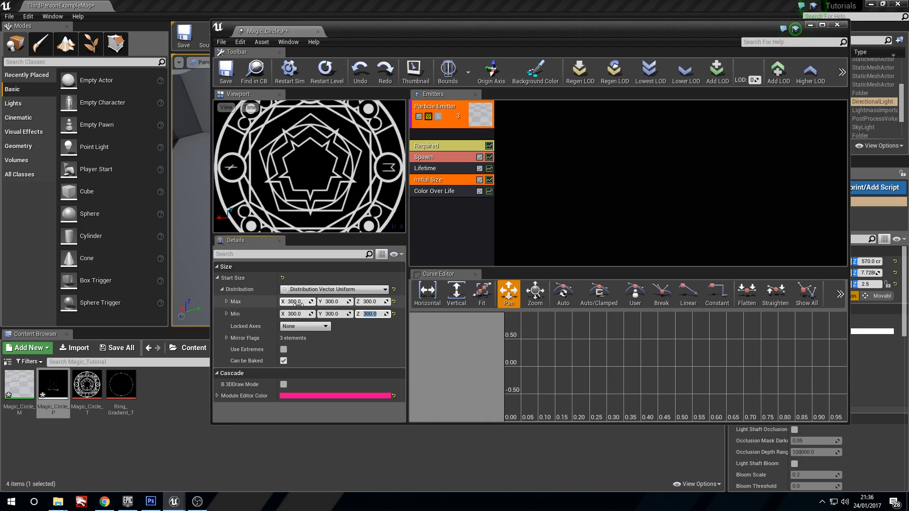
right_drag(308, 178, 307, 209)
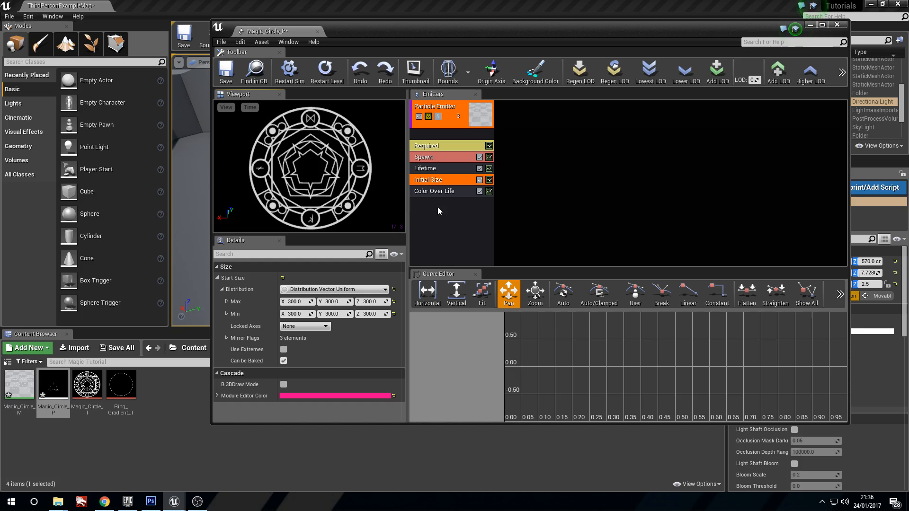
- Set the first Color Over Life point's output to R 34 and G 7
click(444, 190)
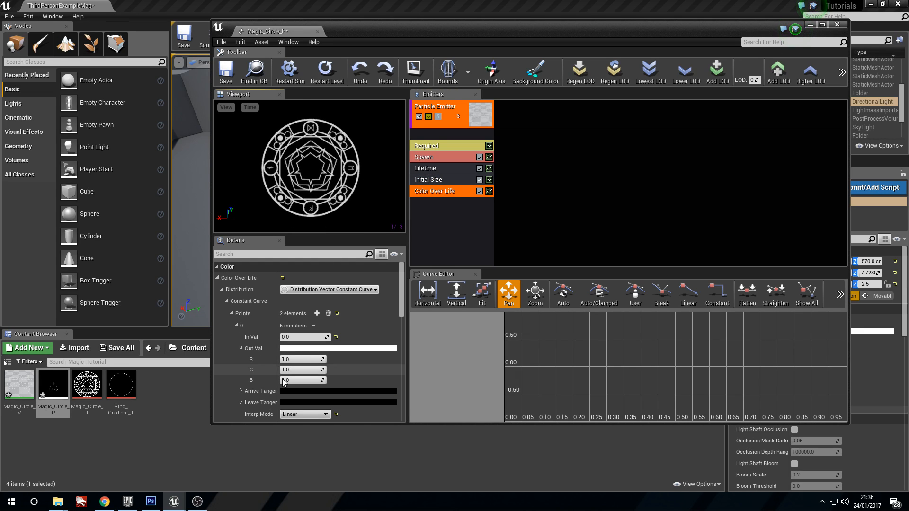
click(309, 349)
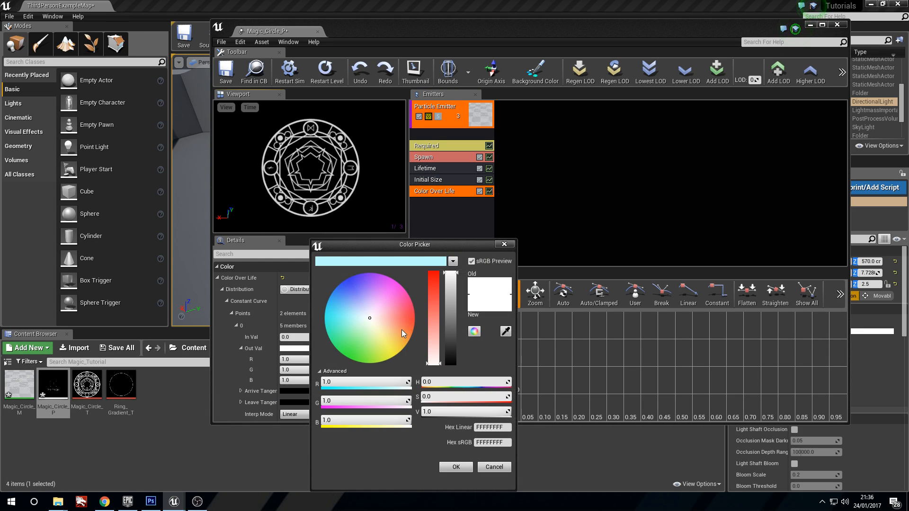
click(494, 466)
click(303, 360)
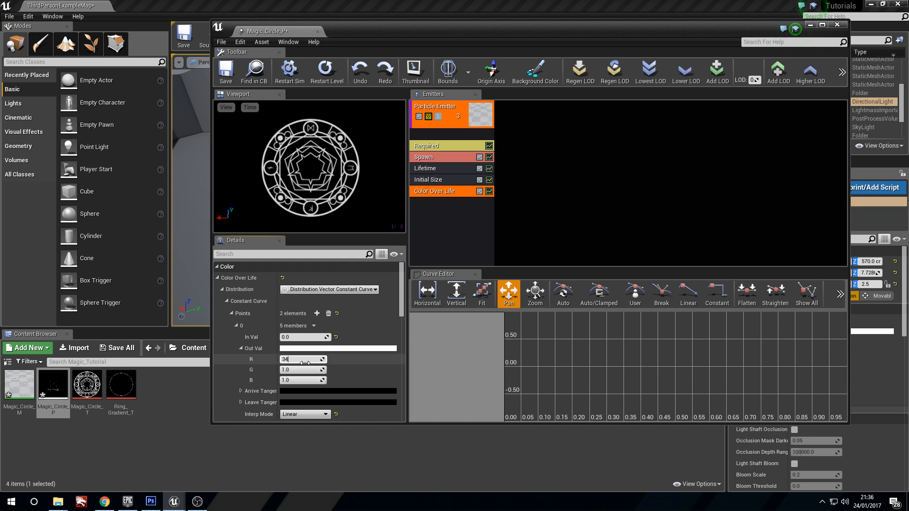
key(Tab)
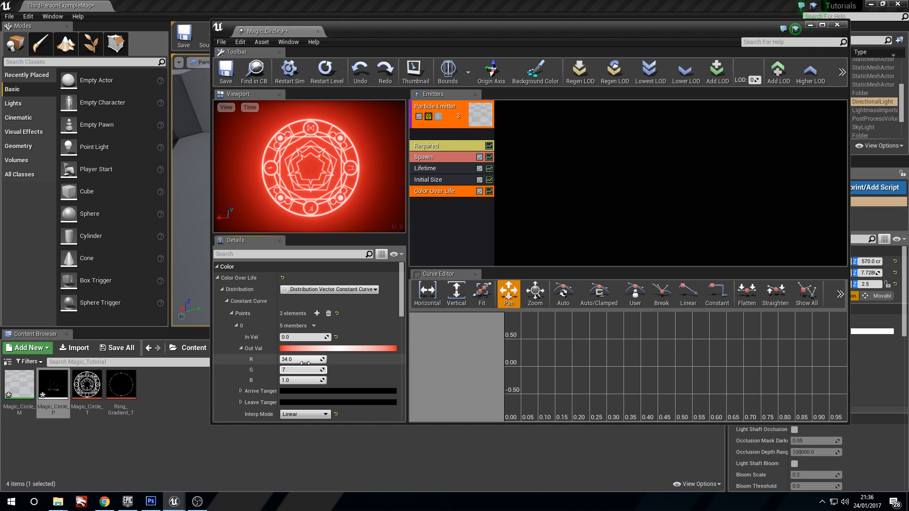
key(Tab)
click(372, 164)
- Change the first Color Over Life point's output to R 1, G 34 and B 7
click(302, 359)
text(1)
click(309, 370)
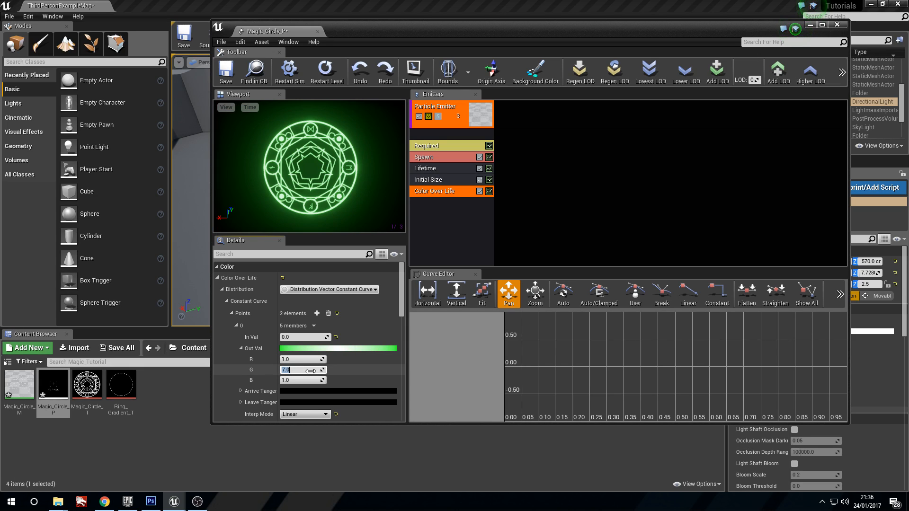
text(34)
key(Return)
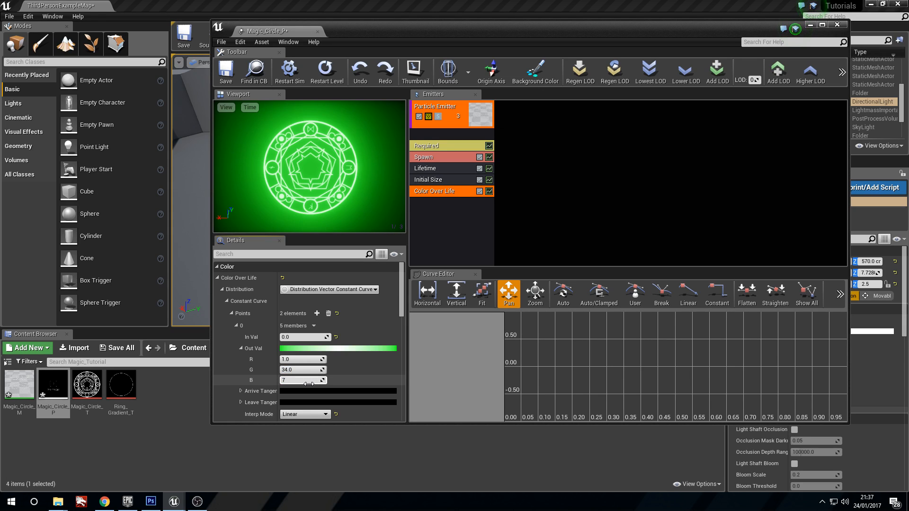
key(Return)
drag(373, 174, 322, 171)
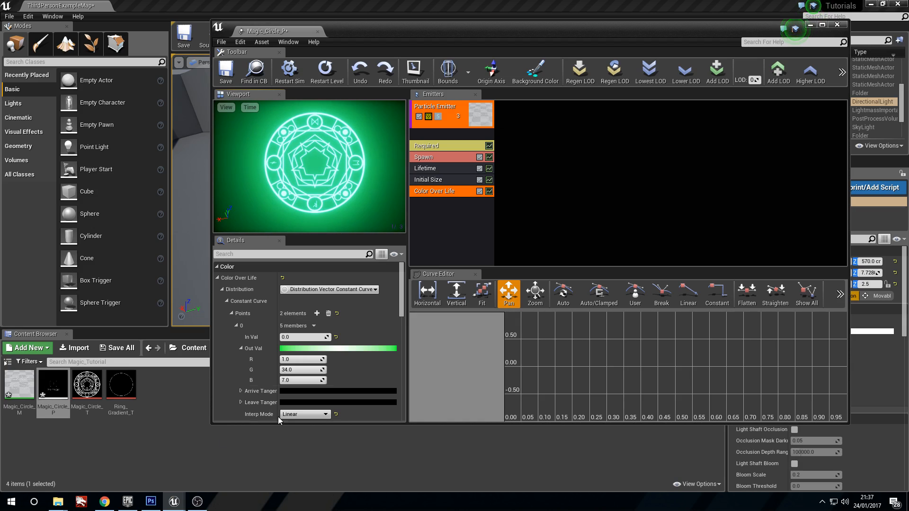
- Set the first Color Over Life point's B value to 34 and its G value to 7
click(300, 381)
text(3)
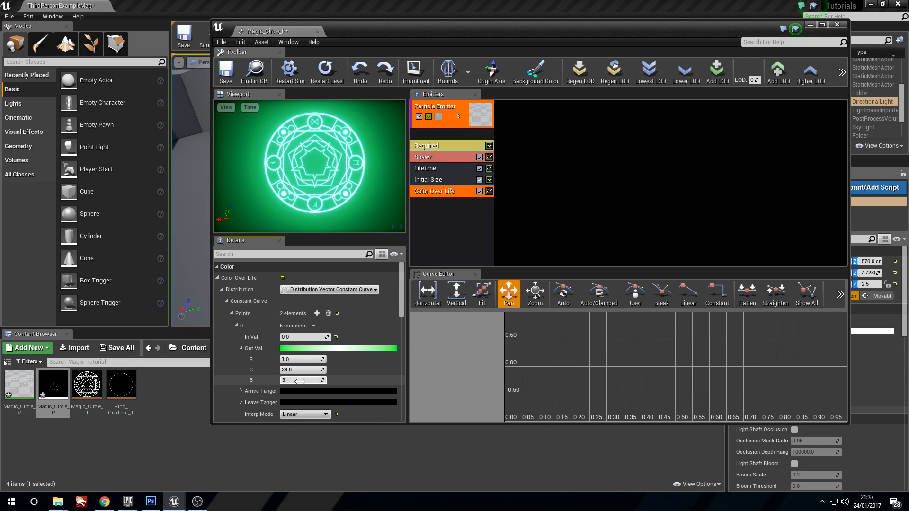
text(4)
click(303, 370)
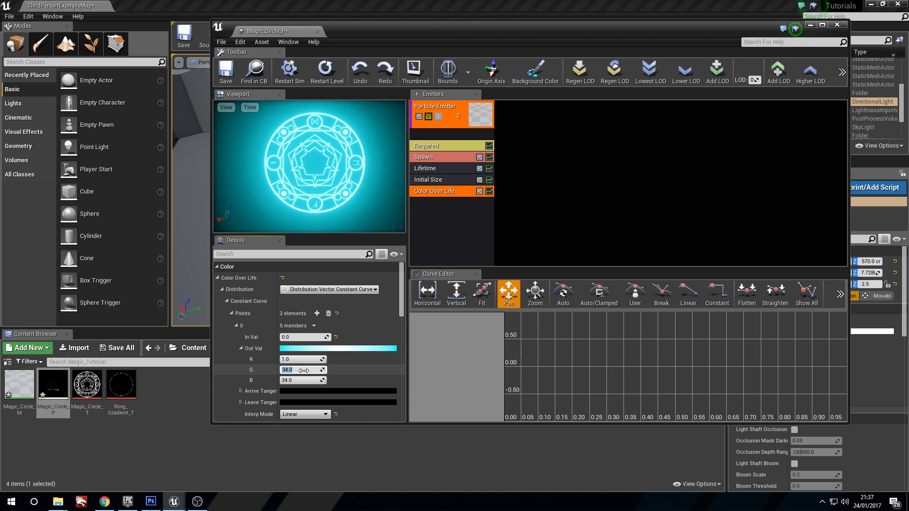
text(7)
key(Return)
mouse_move(317, 174)
right_down()
mouse_move(316, 185)
mouse_move(316, 174)
right_up()
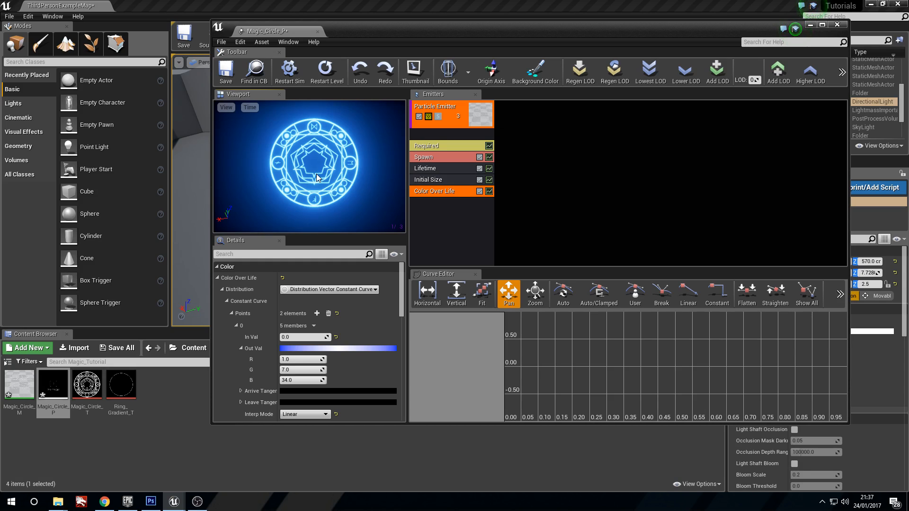
mouse_move(316, 175)
middle_down()
mouse_move(301, 174)
mouse_move(328, 174)
mouse_move(305, 175)
middle_up()
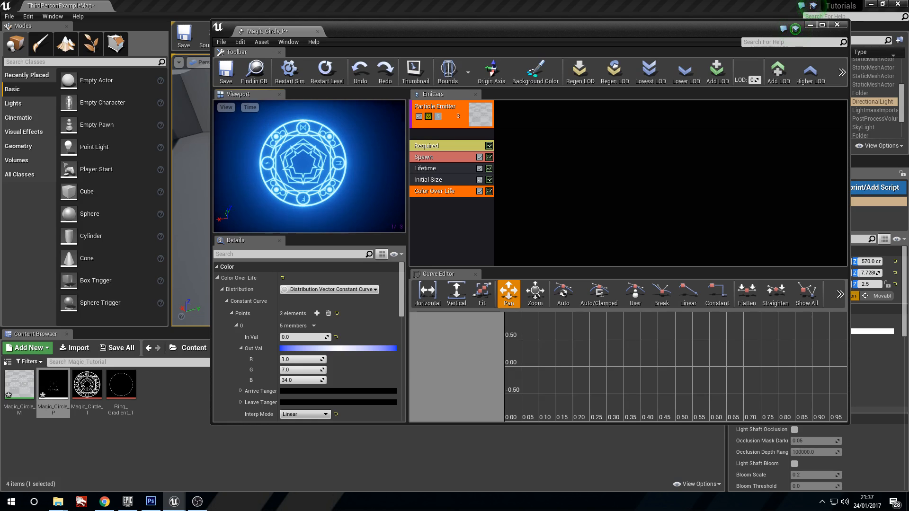
right_drag(305, 174, 305, 189)
drag(306, 189, 308, 192)
- Delete the second point (index 1) from the Color Over Life constant curve
scroll(309, 380, down, 6)
scroll(310, 365, up, 6)
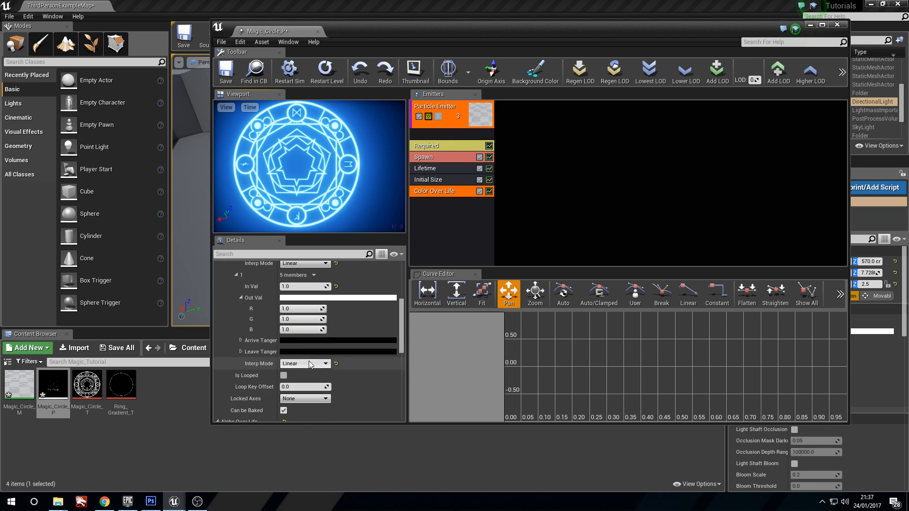
middle_drag(320, 216, 320, 228)
scroll(303, 332, down, 1)
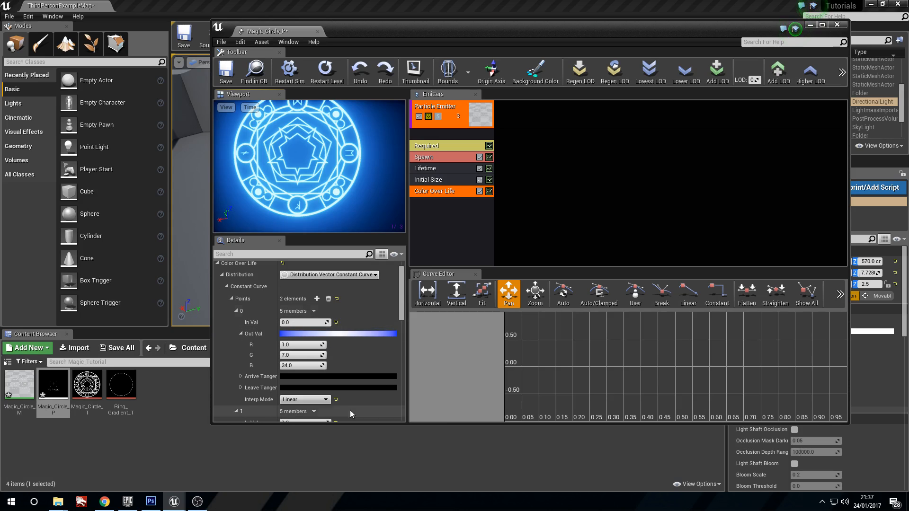
scroll(298, 336, down, 3)
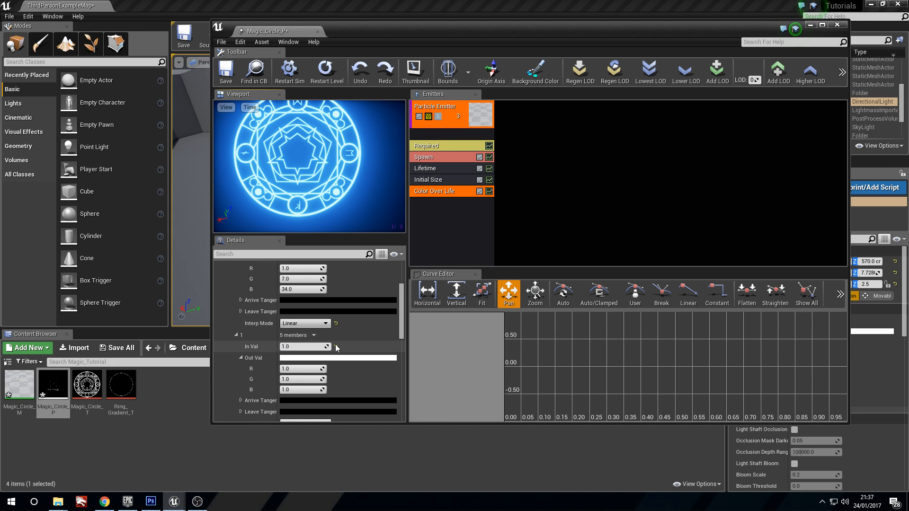
click(310, 336)
click(331, 356)
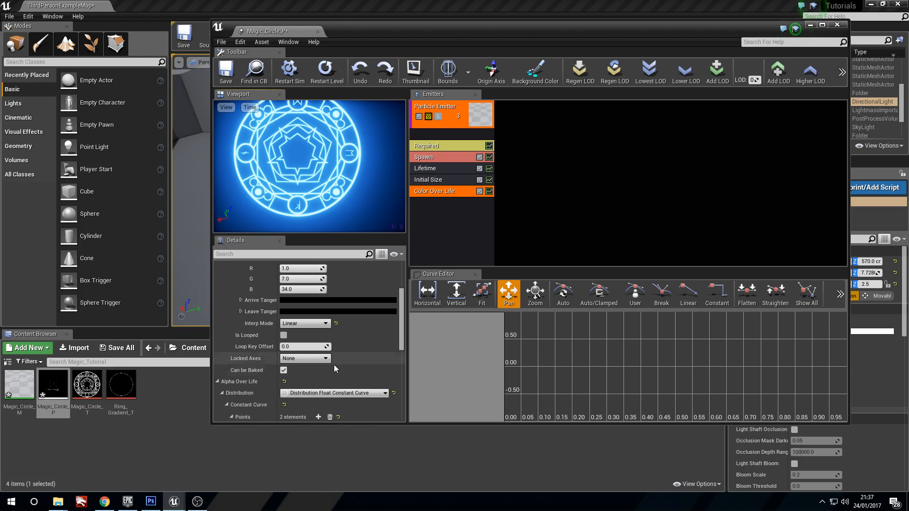
click(232, 314)
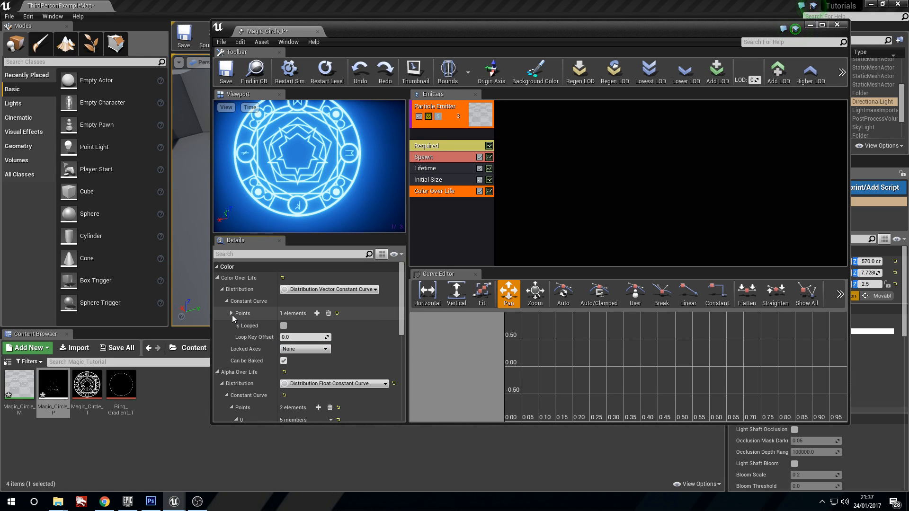
click(232, 315)
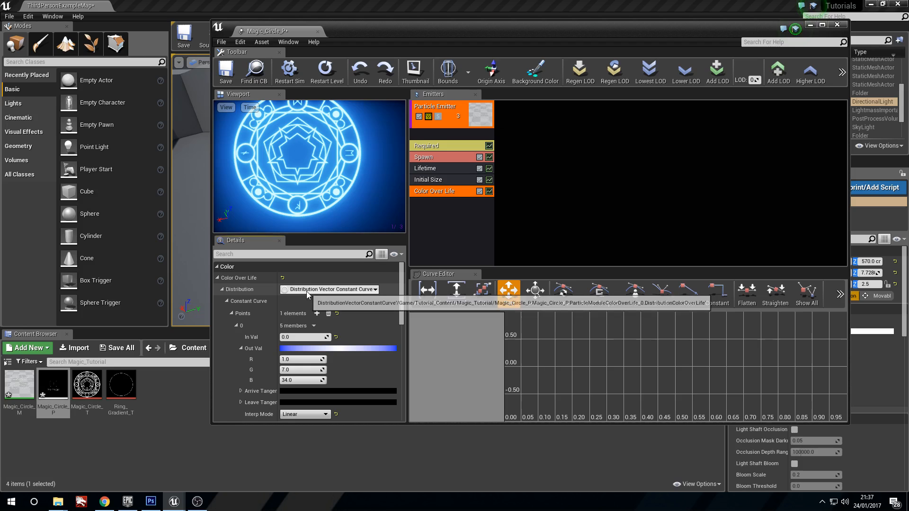
click(343, 287)
click(359, 288)
- Add an Initial Rotation Rate module to the particle emitter
right_drag(324, 178, 324, 139)
click(451, 206)
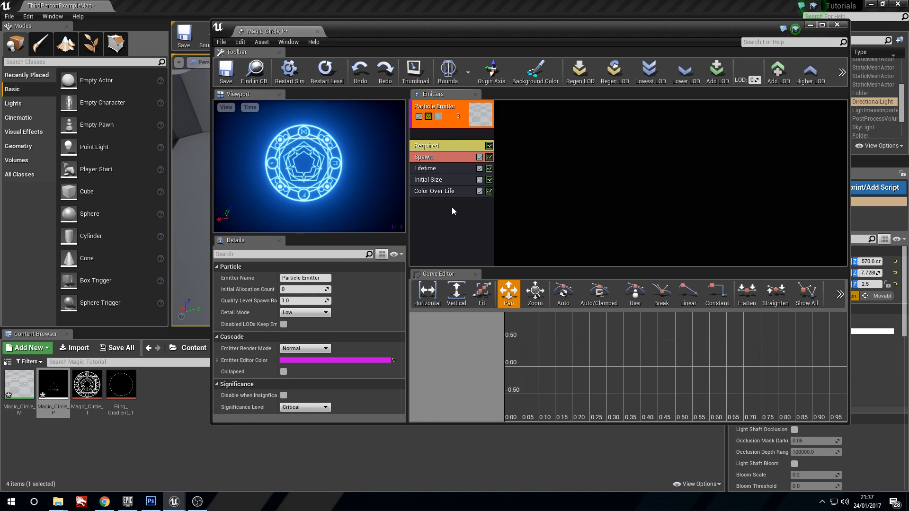
right_click(452, 207)
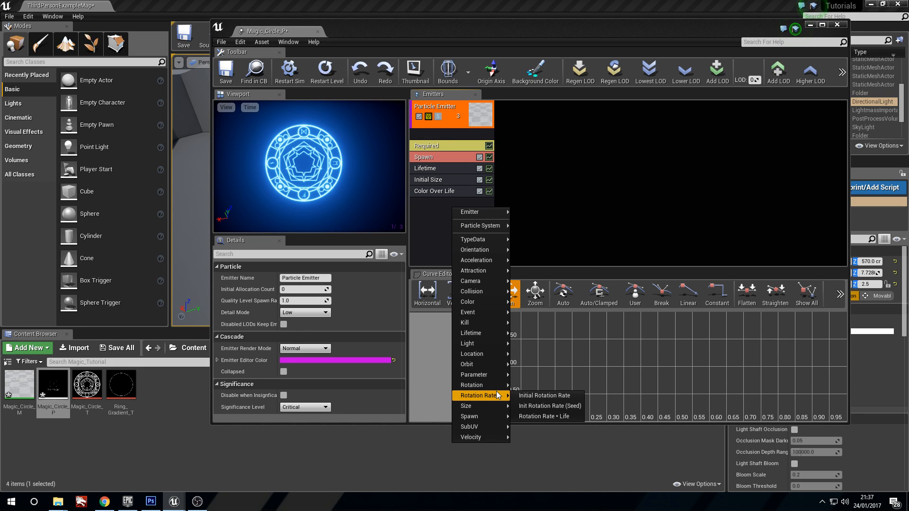
click(544, 395)
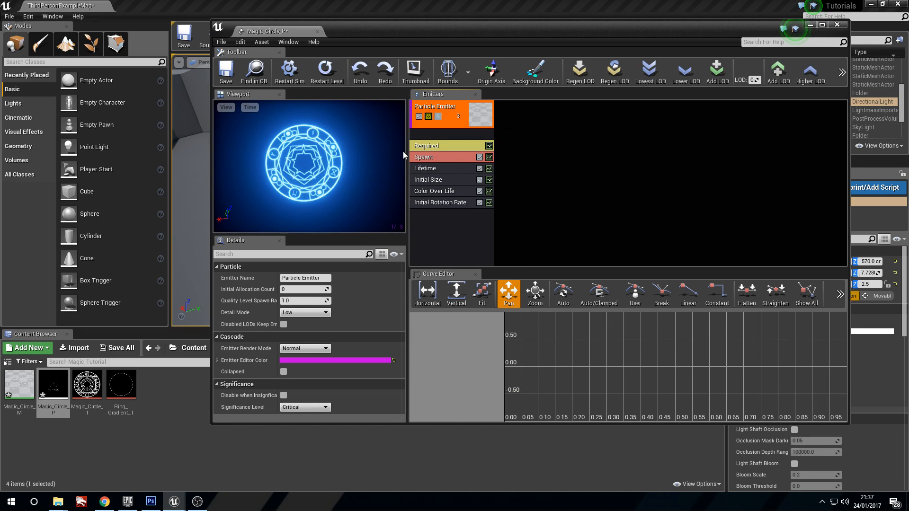
- Set both the minimum and maximum of the Initial Rotation Rate to 0.1
click(442, 204)
click(303, 301)
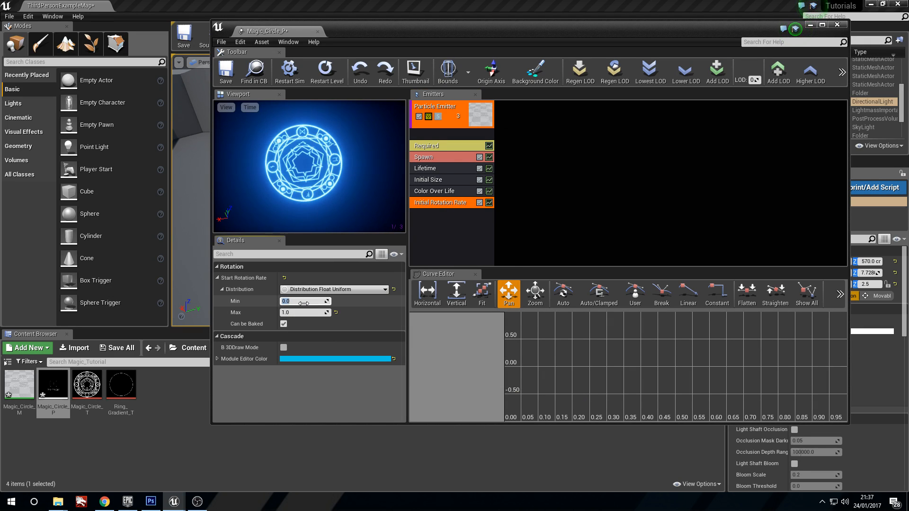
text(.1)
key(Tab)
text(.1)
key(Return)
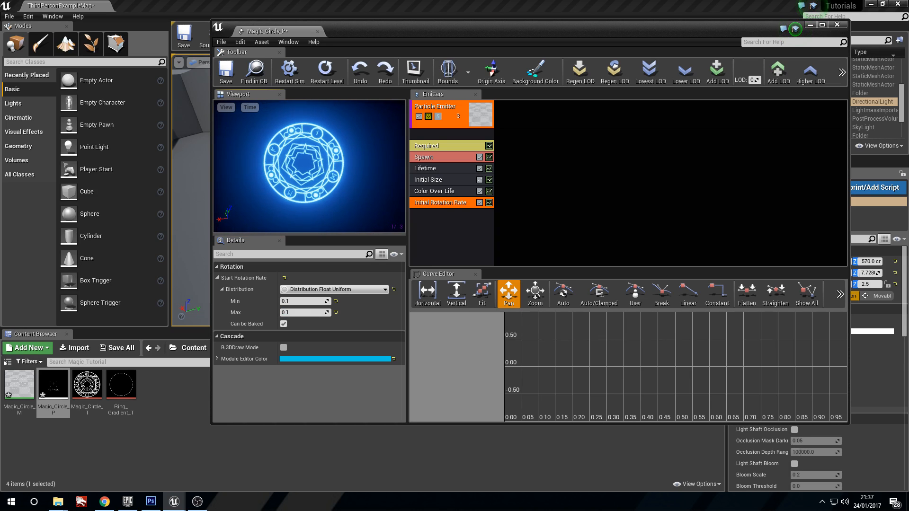
- Add a Lock Axis module to the emitter and set its Lock Axis Flags to Z
right_click(436, 221)
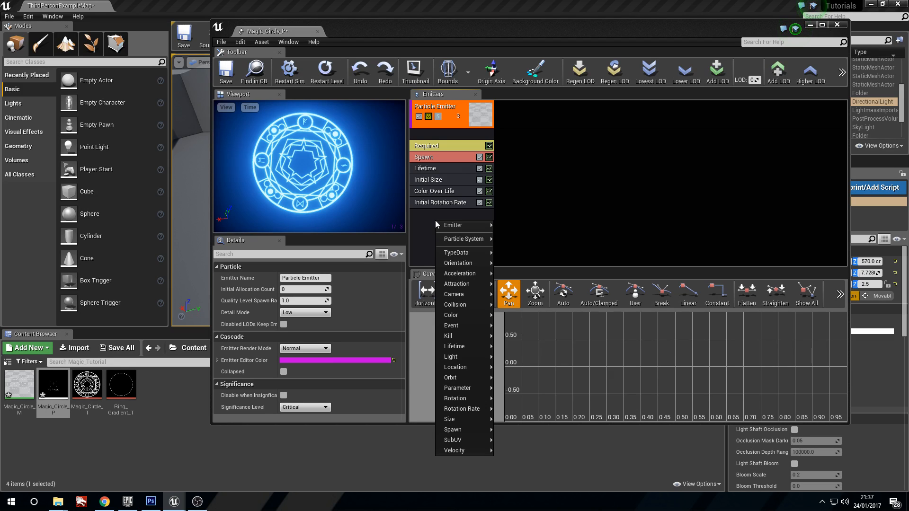
mouse_move(466, 264)
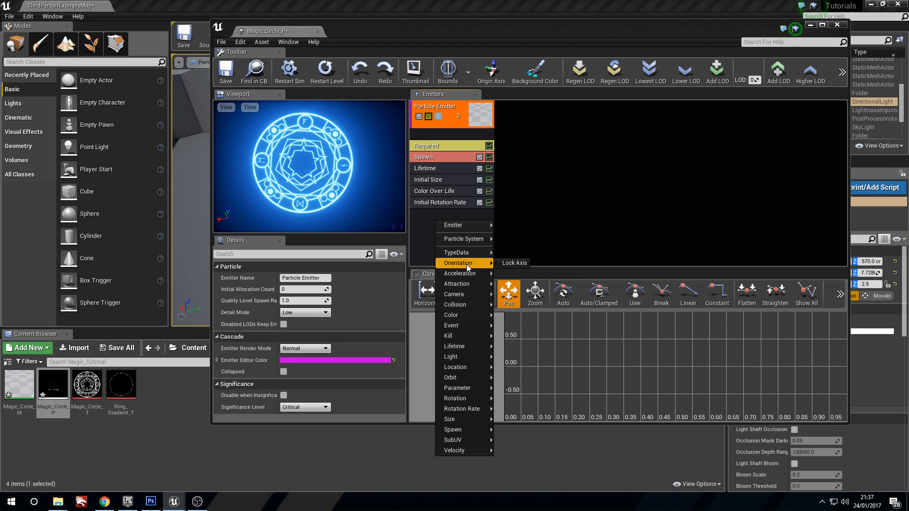
click(510, 263)
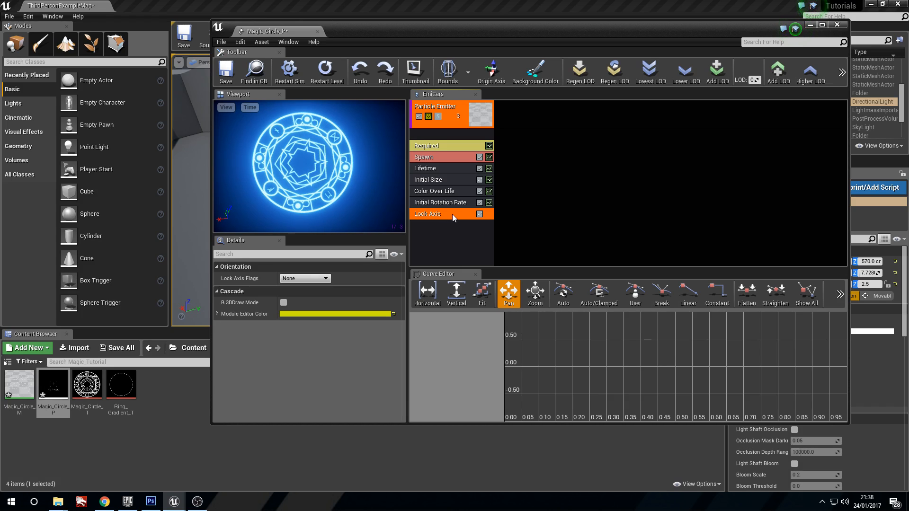
click(305, 278)
click(312, 304)
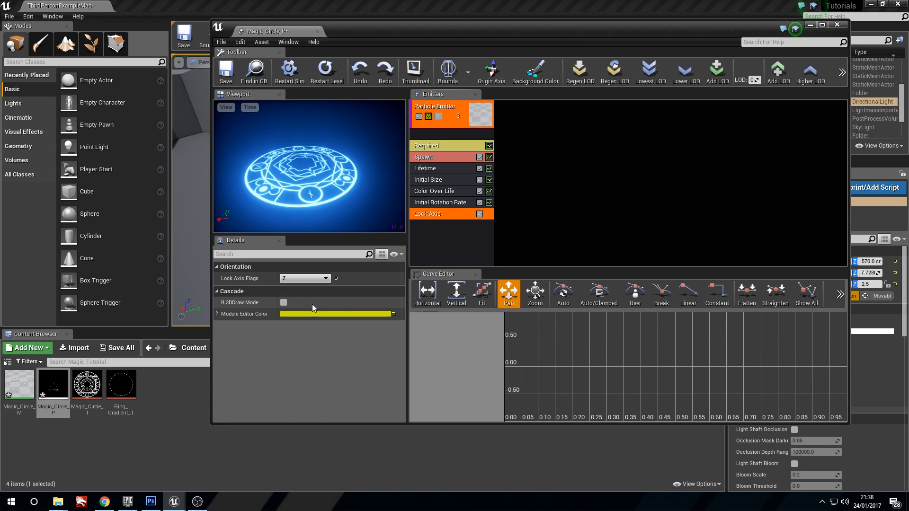
drag(369, 127, 294, 151)
- Switch the Lock Axis Flags to None to compare the circle's orientation, and return them to Z
click(315, 279)
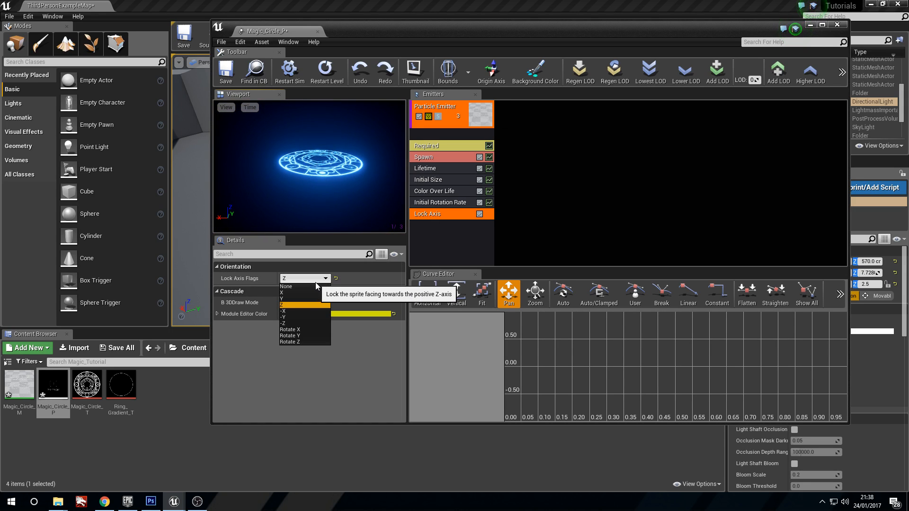
click(316, 286)
drag(322, 199, 326, 163)
click(324, 267)
click(313, 265)
click(312, 278)
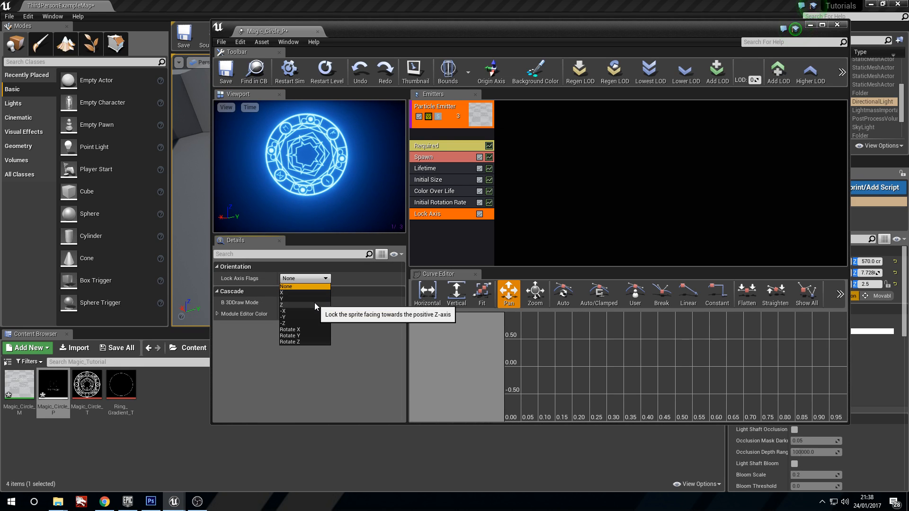
click(314, 305)
drag(310, 166, 341, 203)
mouse_move(310, 166)
mouse_down()
mouse_move(327, 175)
mouse_move(317, 194)
mouse_move(326, 146)
mouse_move(317, 194)
mouse_move(312, 151)
mouse_up()
right_drag(313, 152, 312, 180)
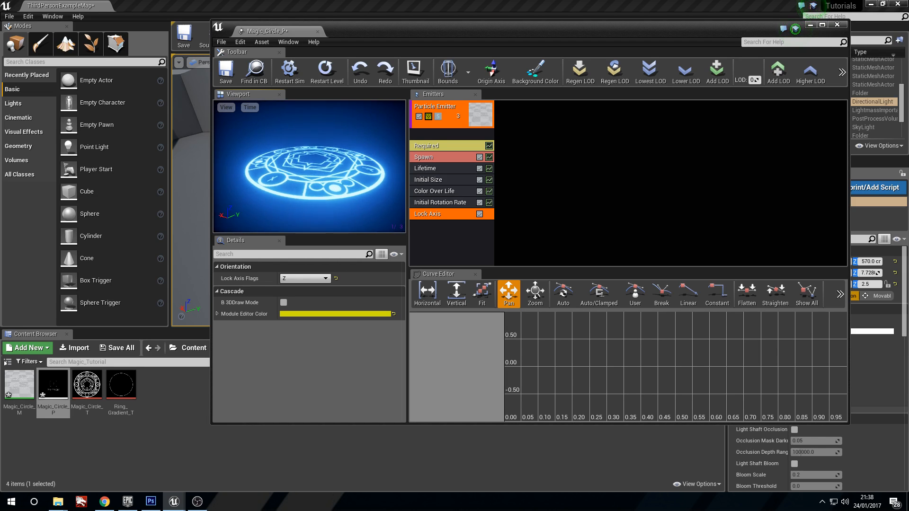
- Save the Magic_Circle_P particle system and close its editor
click(225, 71)
click(836, 24)
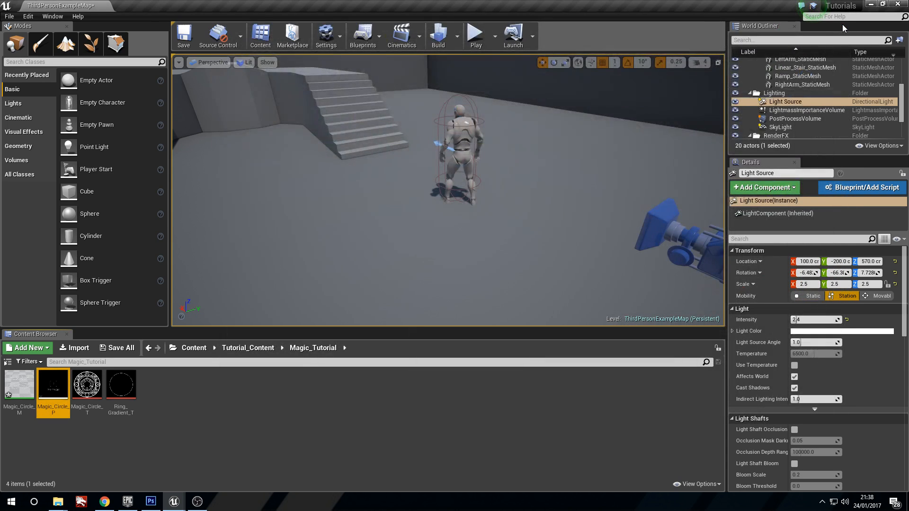
click(227, 474)
- Place Magic_Circle_P on the level floor near the third-person character
drag(53, 396, 348, 249)
right_drag(438, 208, 437, 232)
key(s)
right_drag(437, 171, 372, 123)
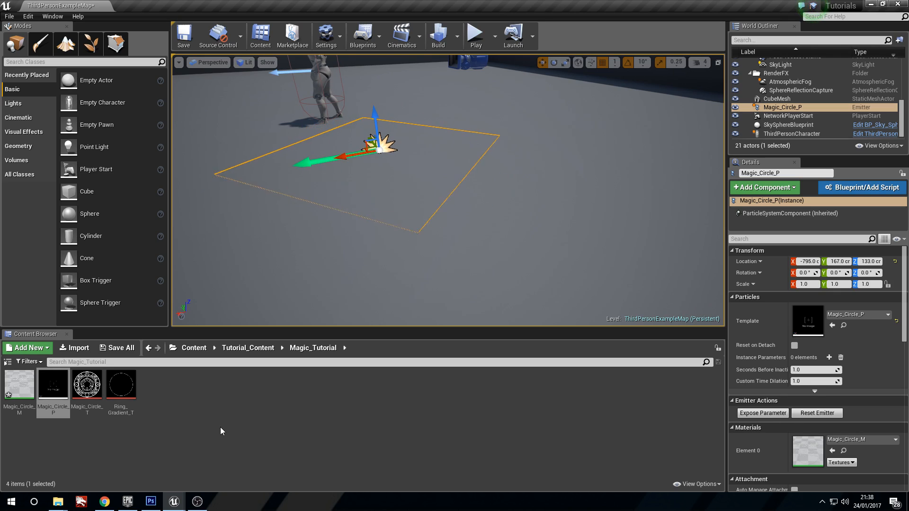
- Open the Magic_Circle_P particle system, move its editor aside to see the circle in the level, and close it
double_click(57, 393)
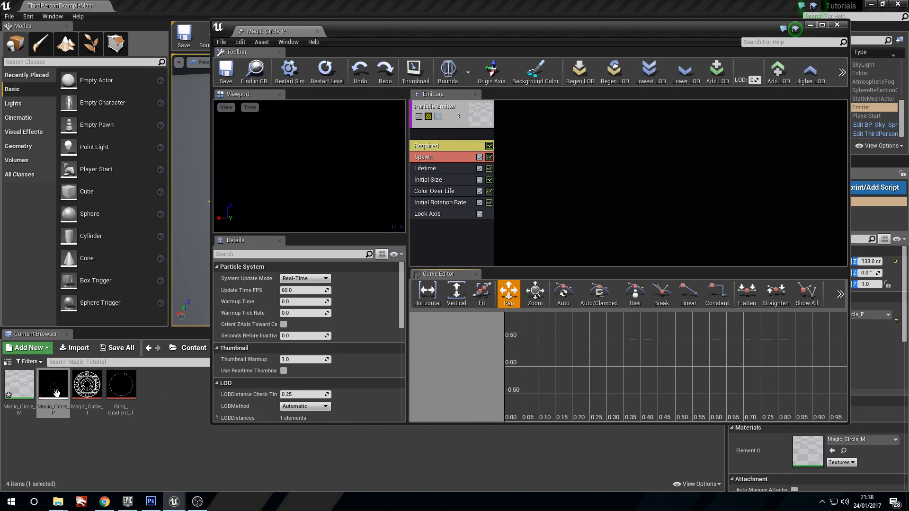
drag(609, 34, 646, 216)
click(373, 253)
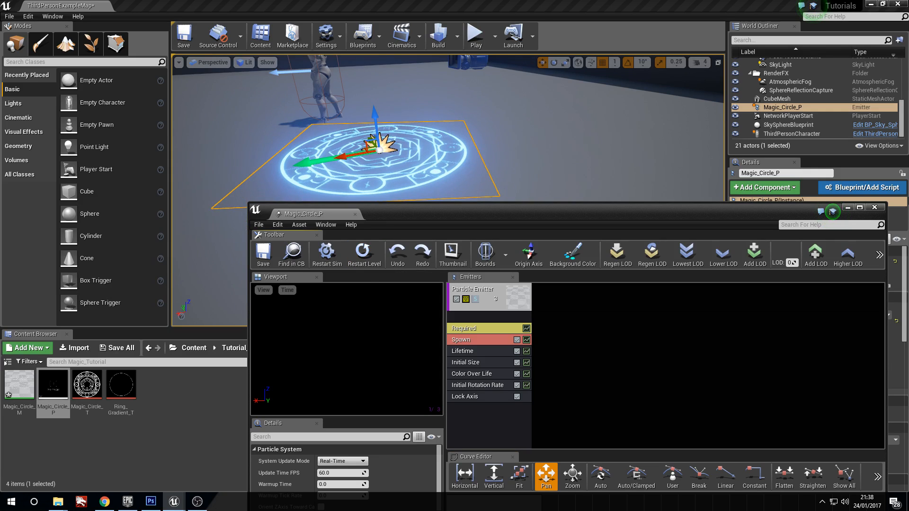
click(875, 207)
- Examine the glowing magic circle beside the character in the level, with the editor overlays hidden
right_drag(512, 201, 449, 218)
key(w)
key(s)
key(d)
key(a)
click(490, 179)
key(a)
mouse_move(490, 179)
right_down()
mouse_move(480, 178)
mouse_move(525, 199)
mouse_move(466, 170)
mouse_move(473, 175)
right_up()
key(g)
key(s)
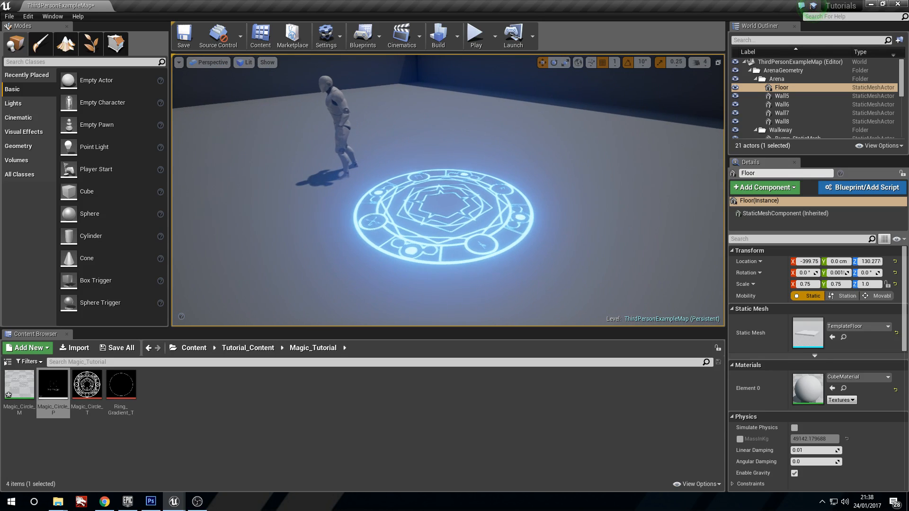
- Create a new material named Magic_Ring_M in the Magic_Tutorial folder
right_click(169, 407)
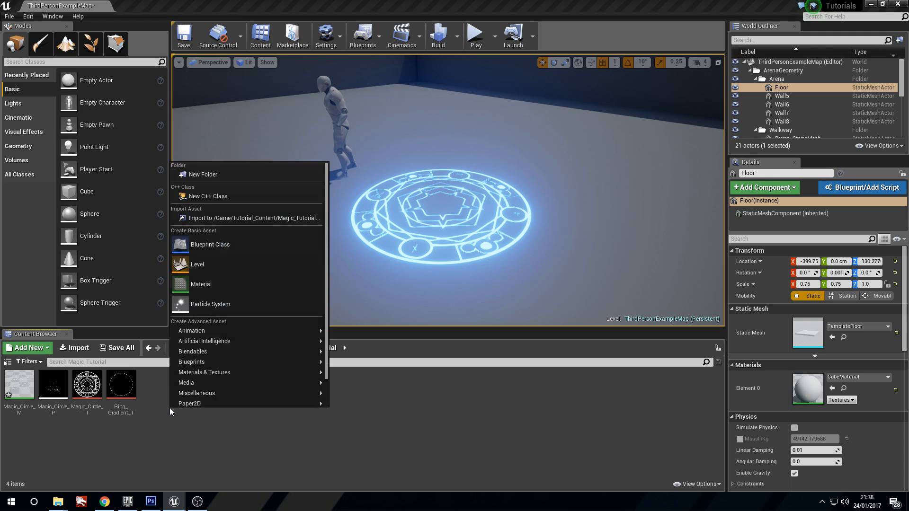
click(232, 283)
text(Magic_)
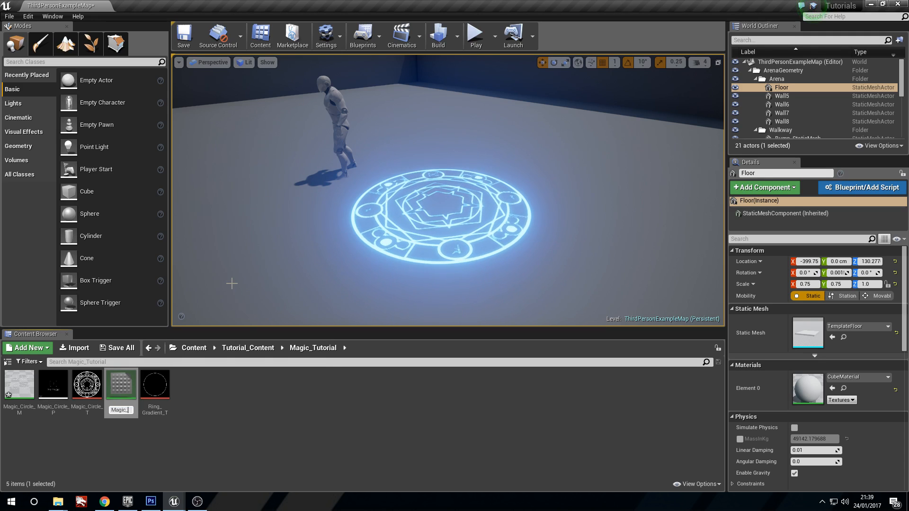
text(Ring_M)
key(Return)
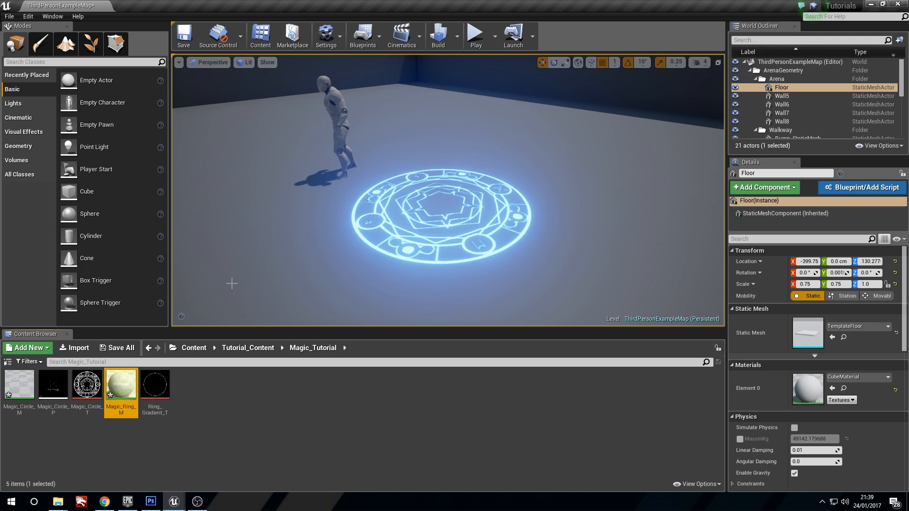
- Open Magic_Ring_M, replace its Opaque blend mode with one that enables opacity, and set its Shading Model to Unlit
double_click(121, 386)
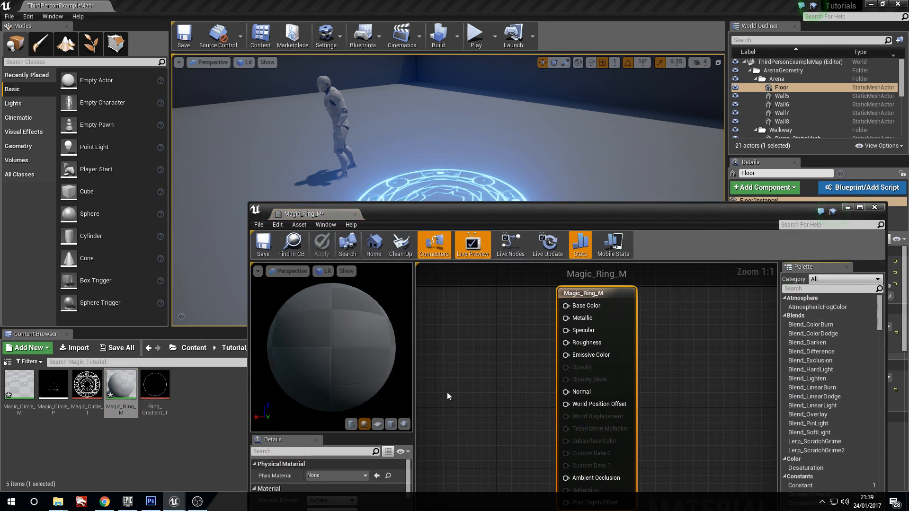
drag(559, 210, 548, 112)
click(334, 415)
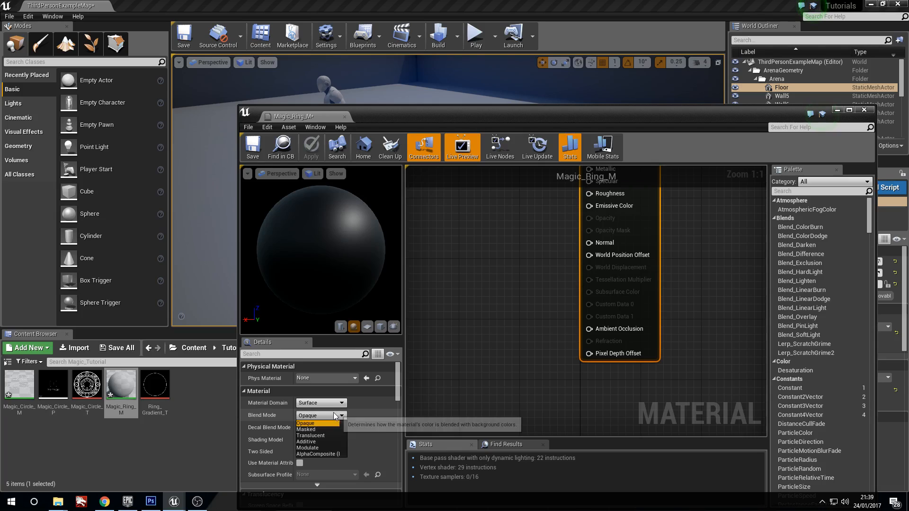
click(329, 439)
click(330, 439)
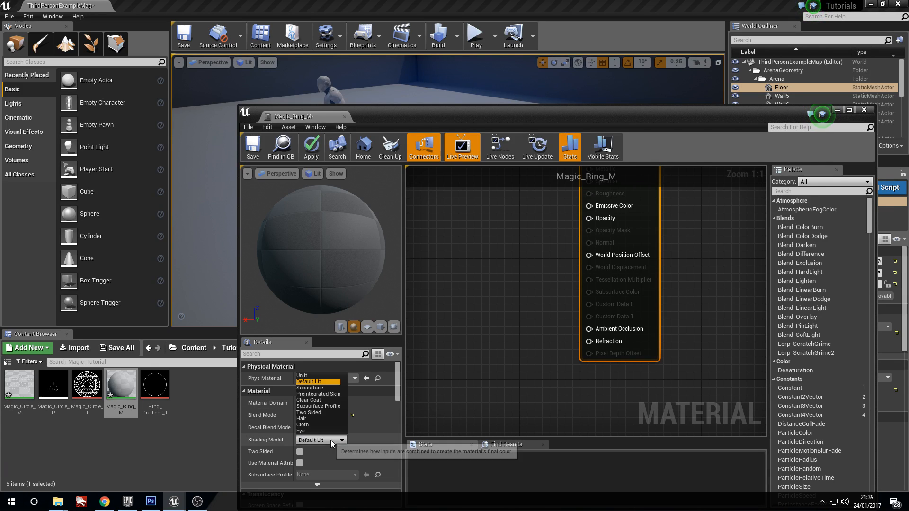
click(313, 376)
- Add a Ring_Gradient_T texture sample and a Particle Color node to the Magic_Ring_M graph
drag(150, 395, 455, 360)
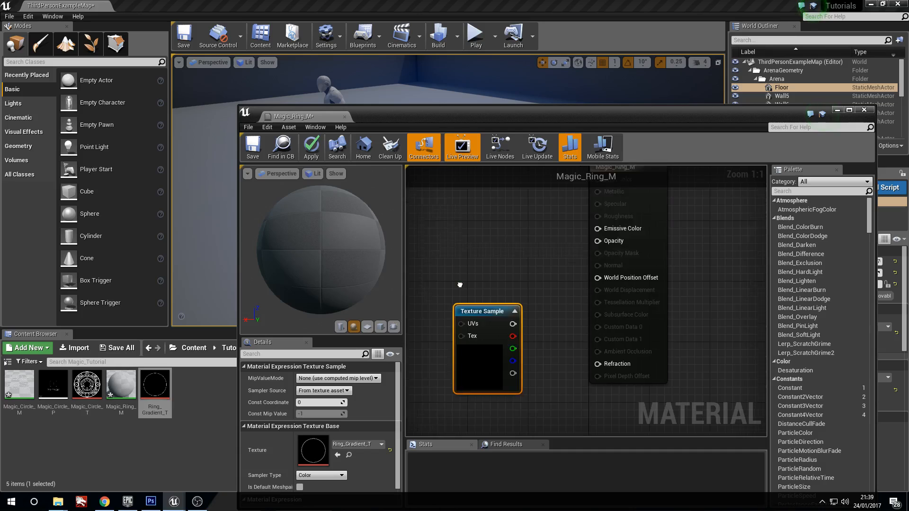
right_click(465, 255)
text(particle)
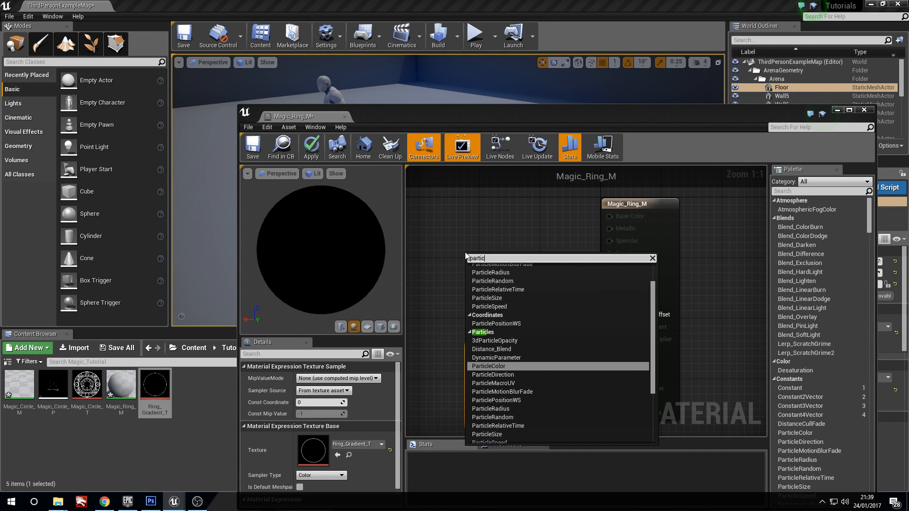
key(Return)
drag(465, 252, 419, 184)
drag(507, 352, 450, 321)
- Add two Multiply nodes, one above the other, between the input nodes and the material's main node
click(531, 235)
click(531, 323)
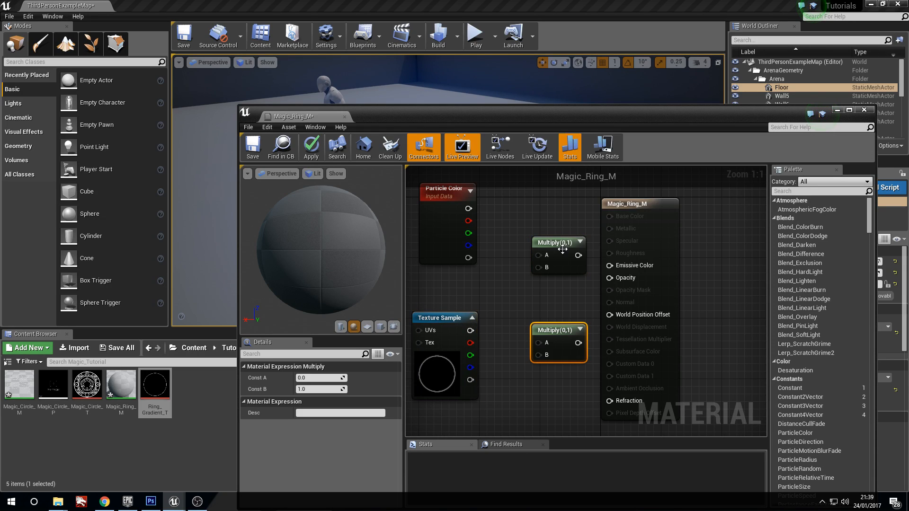
drag(558, 240, 523, 219)
drag(567, 336, 531, 332)
- Multiply the ring texture by Particle Color's RGB for Emissive Color and by its alpha for Opacity
drag(468, 208, 501, 335)
drag(478, 268, 468, 258)
drag(470, 331, 496, 352)
drag(451, 318, 421, 303)
right_drag(544, 314, 569, 328)
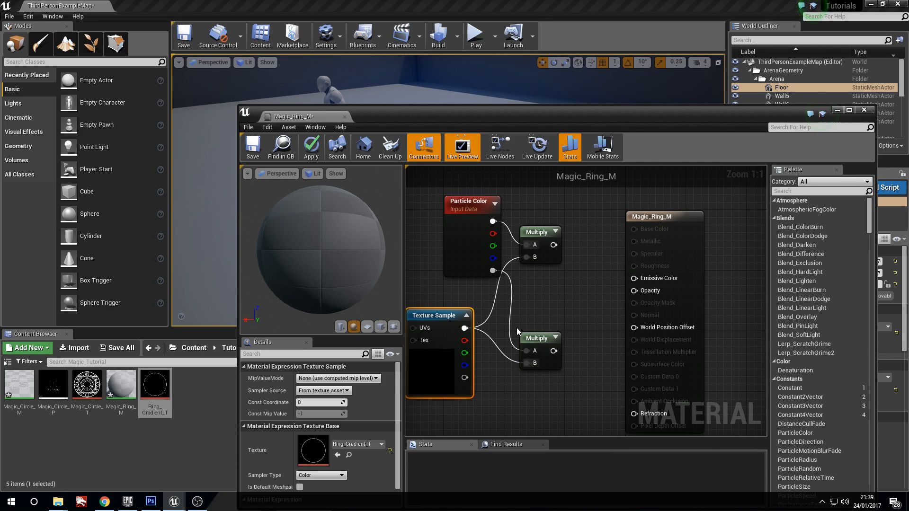
drag(552, 350, 634, 290)
drag(553, 244, 634, 274)
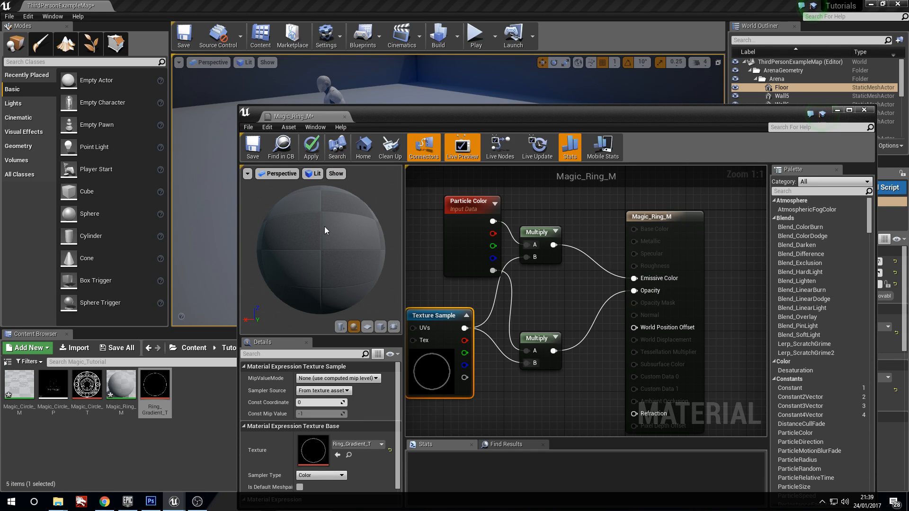
- Preview Magic_Ring_M on a plane, apply and save the material, and close its editor
click(367, 327)
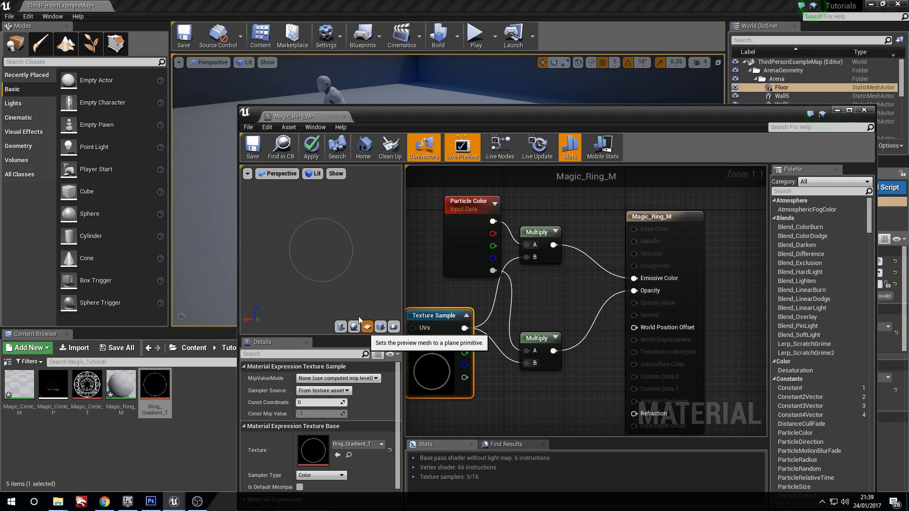
click(311, 148)
key(ctrl+s)
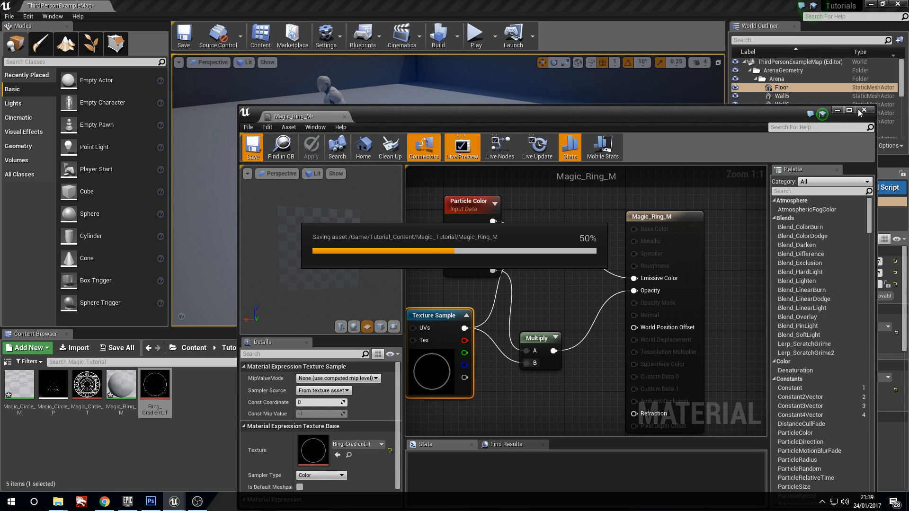
click(864, 112)
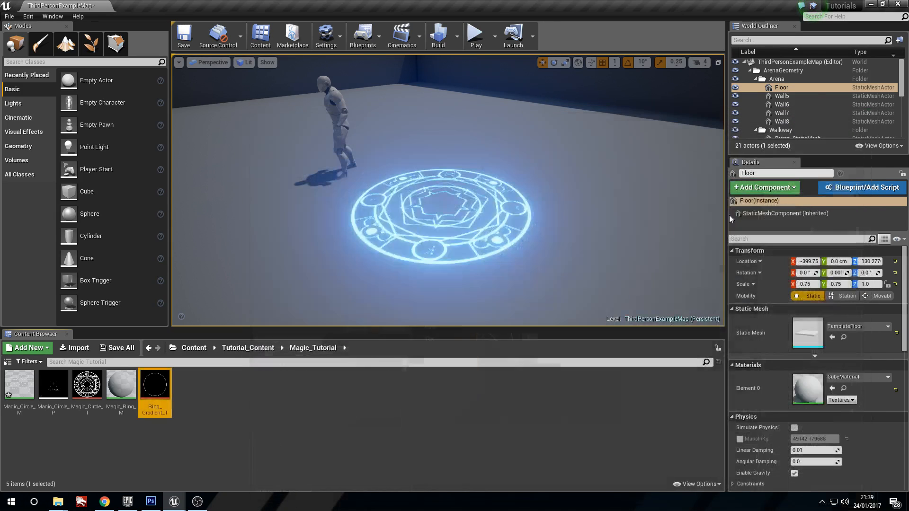
- Reopen the Magic_Circle_P particle system and add a second sprite emitter to it
double_click(53, 384)
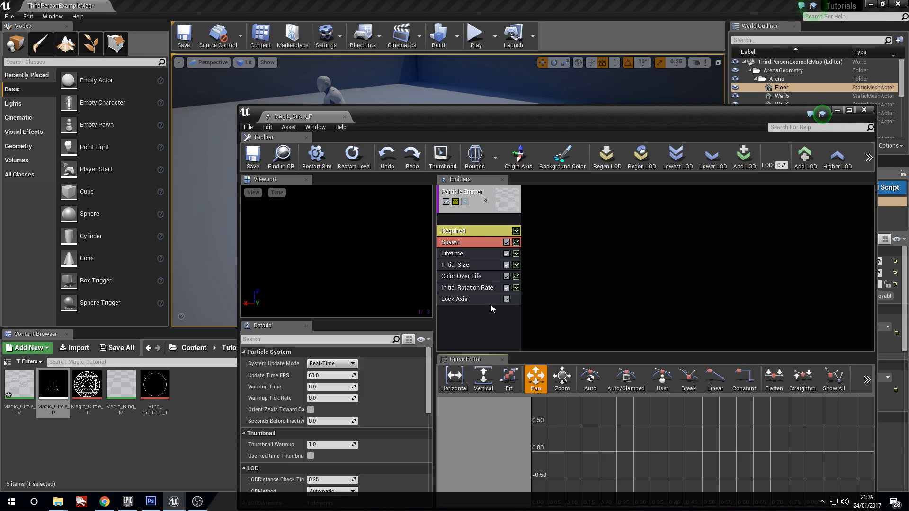
right_click(555, 230)
click(570, 235)
drag(327, 290, 329, 308)
mouse_move(329, 307)
right_down()
mouse_move(329, 289)
mouse_move(329, 308)
right_up()
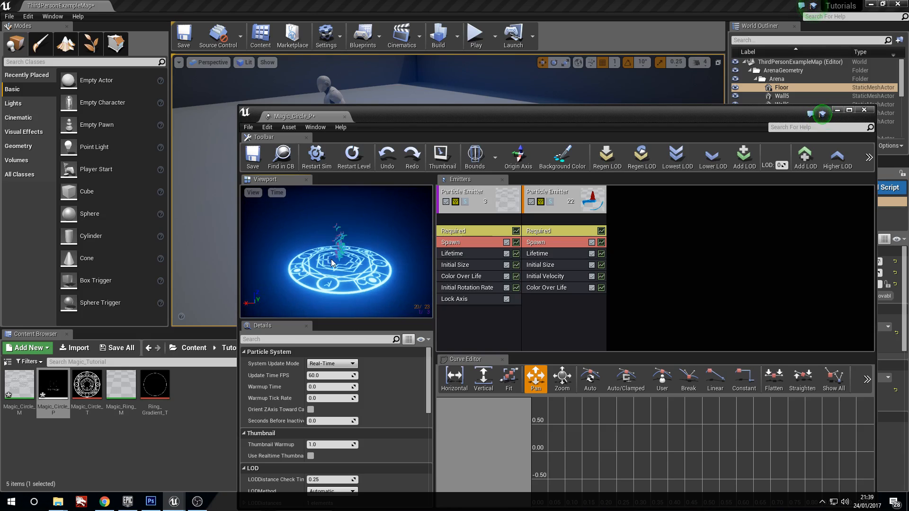
- Assign the Magic_Ring_M material to the second emitter
click(554, 204)
click(377, 370)
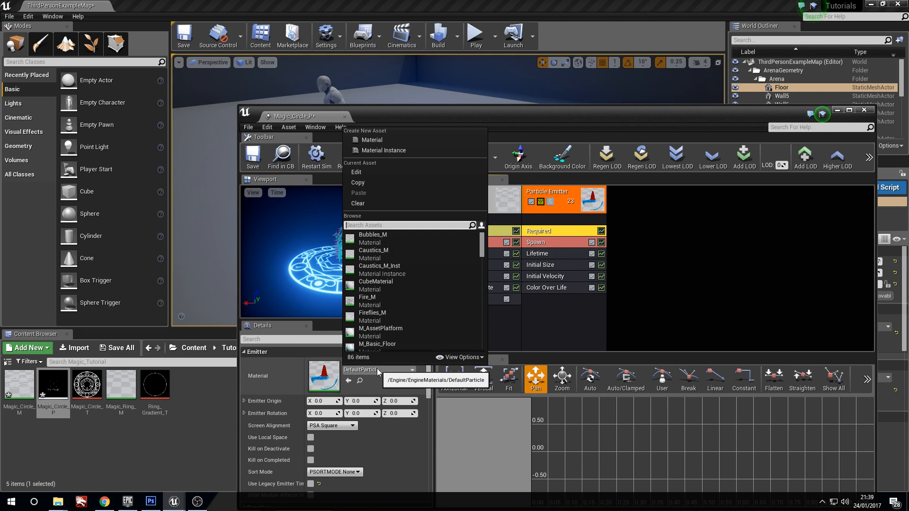
text(magi)
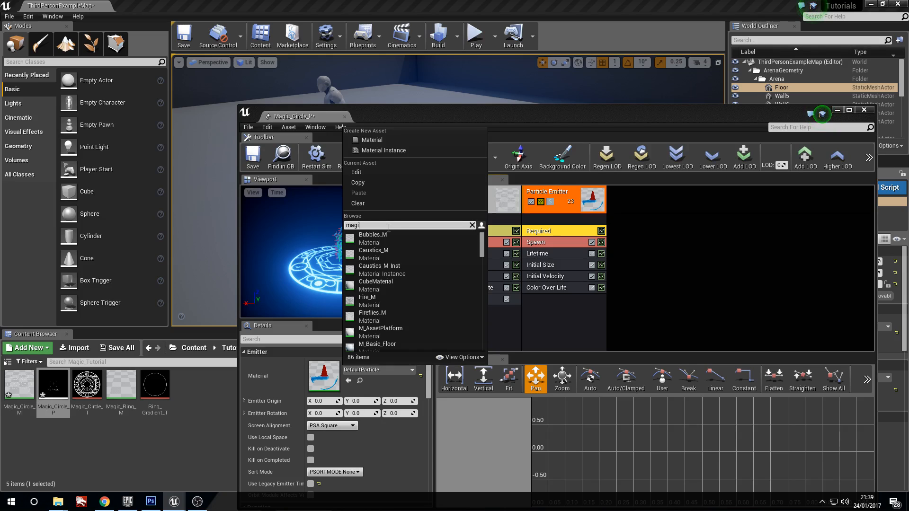
text(c)
click(402, 253)
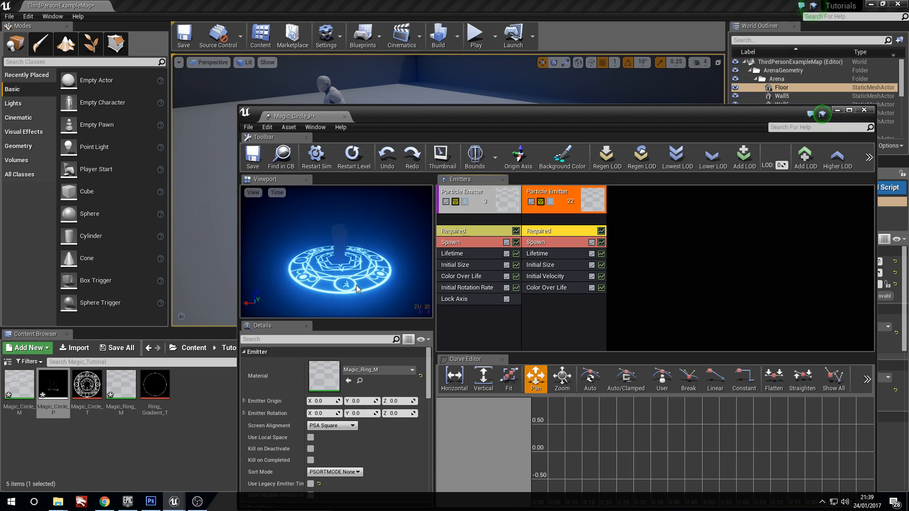
- Set the second emitter's Lifetime to 5.0 for both minimum and maximum
click(539, 253)
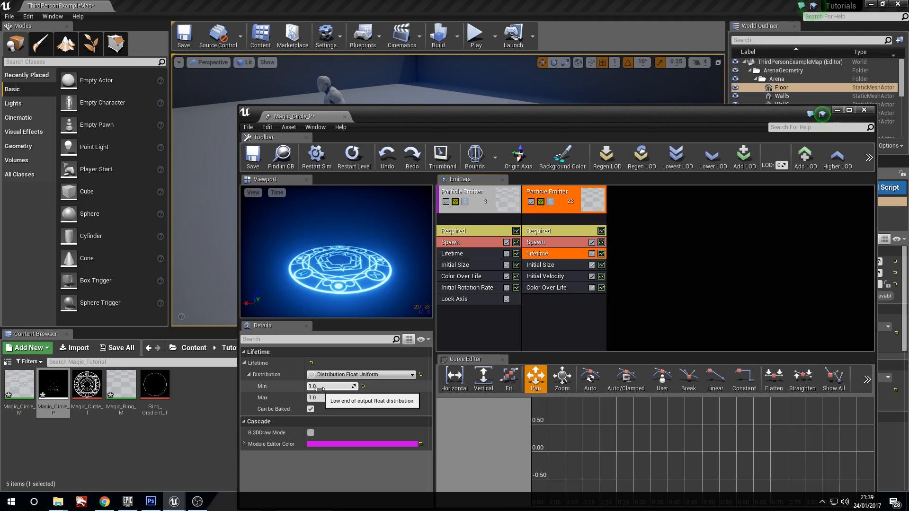
click(320, 387)
text(5)
key(Tab)
text(5)
key(Return)
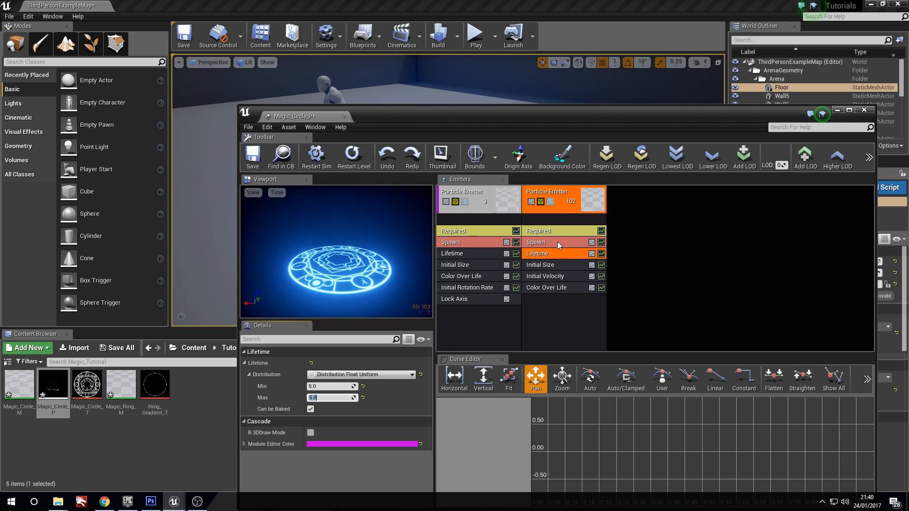
scroll(337, 251, up, 5)
right_drag(337, 251, 333, 232)
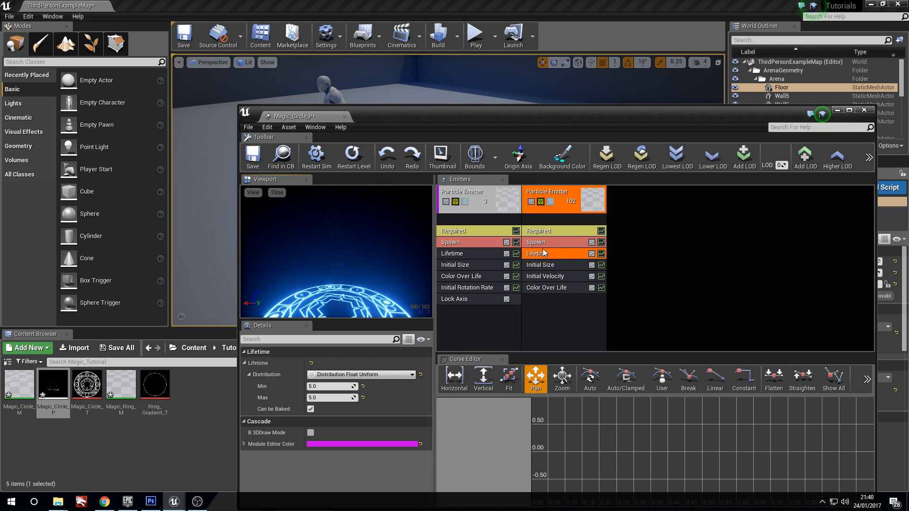
- Set the second emitter's constant spawn rate to 0.4
click(568, 242)
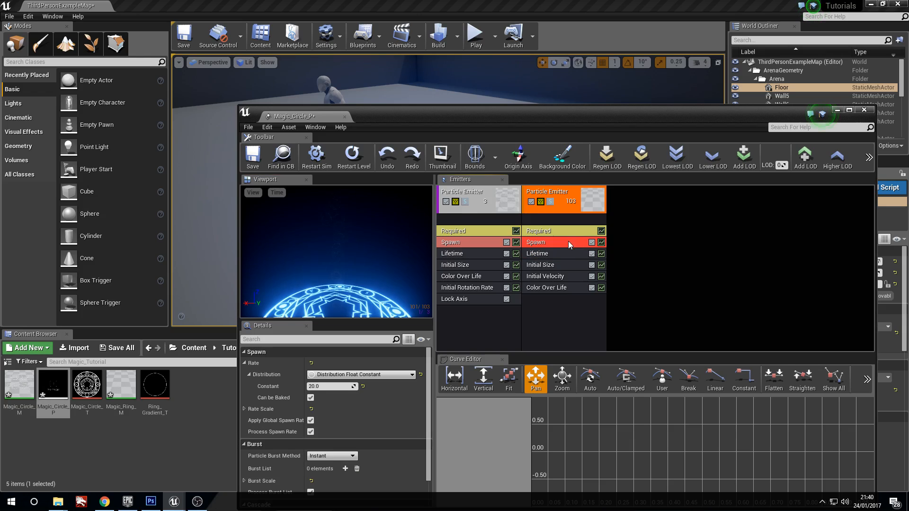
click(330, 387)
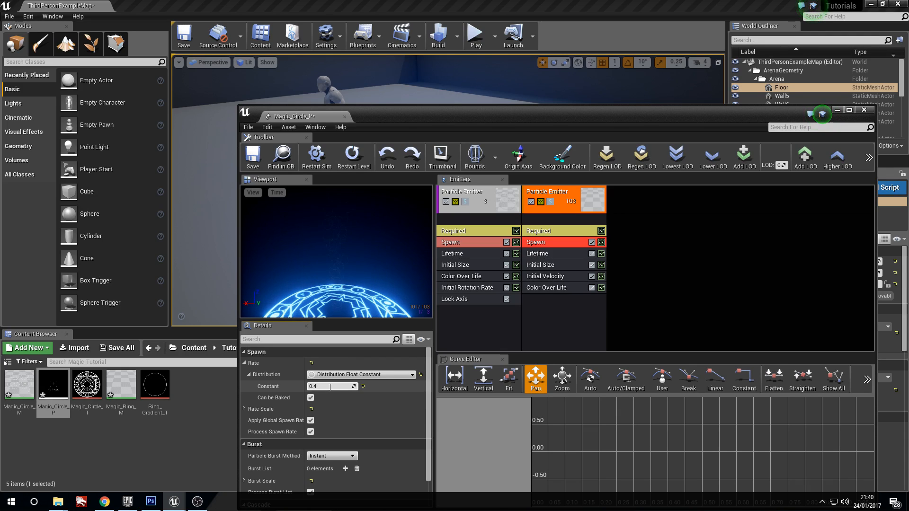
drag(335, 265, 331, 305)
right_drag(333, 275, 332, 246)
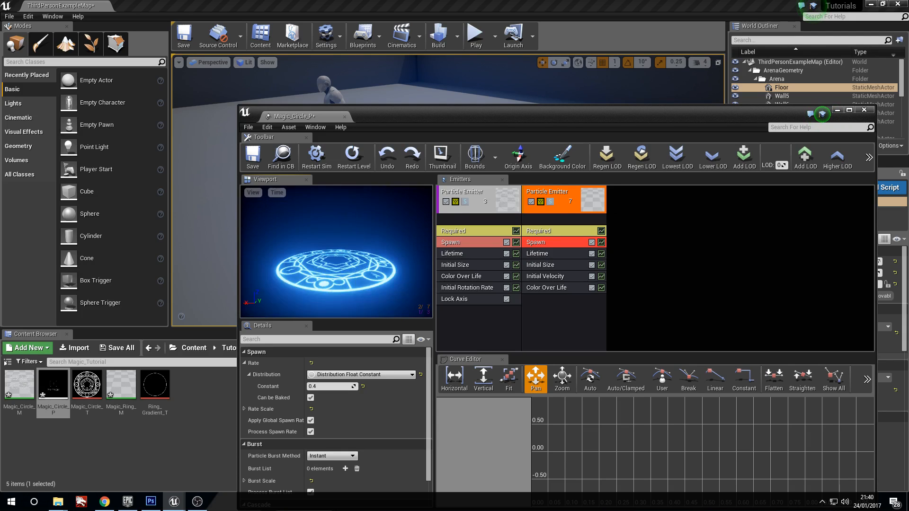
- Set the second emitter's maximum and minimum Initial Size to 700 on all axes and delete its Initial Velocity module
click(540, 265)
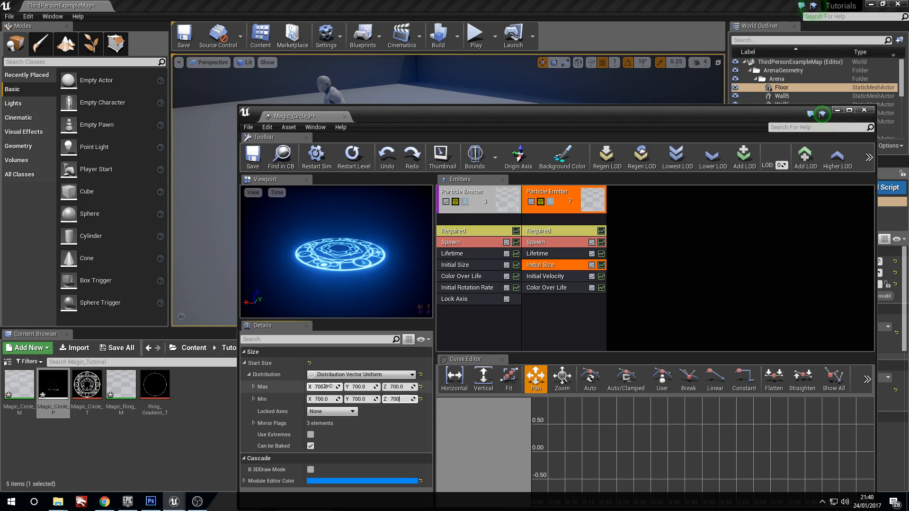
mouse_move(371, 256)
right_down()
mouse_move(380, 234)
mouse_move(374, 257)
right_up()
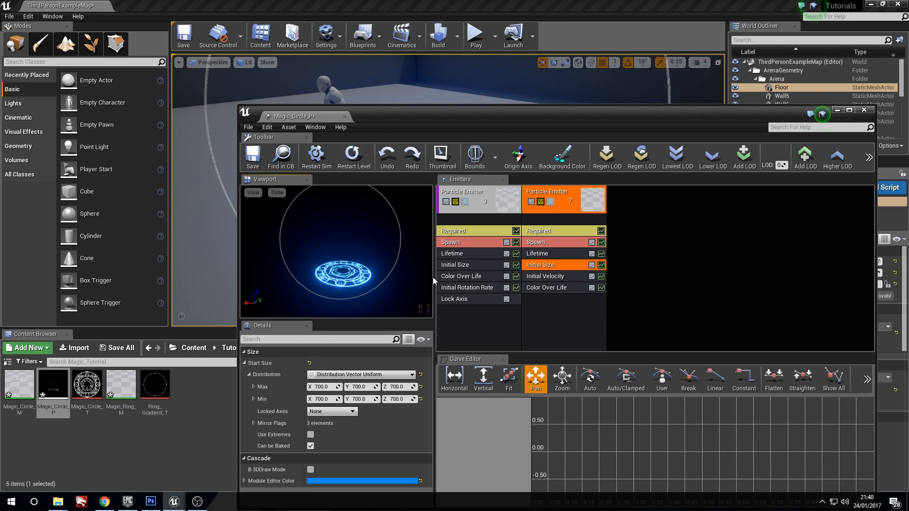
click(572, 277)
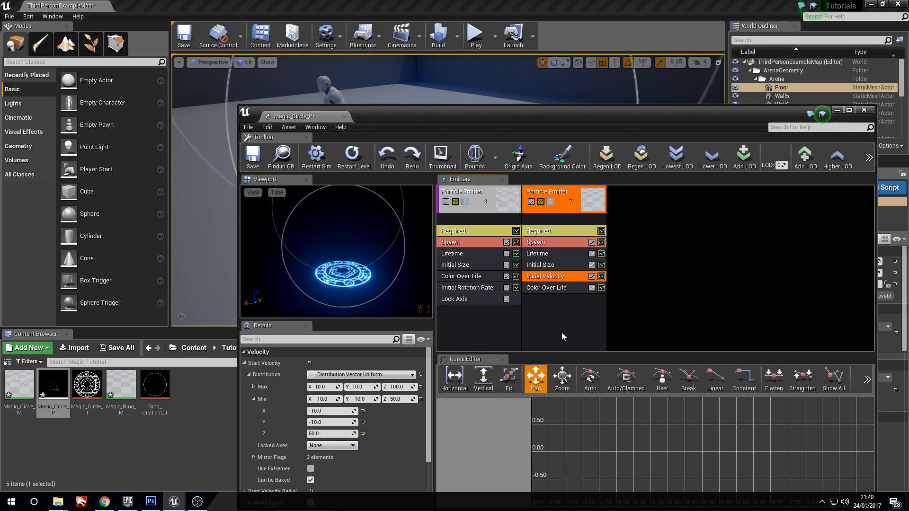
key(Delete)
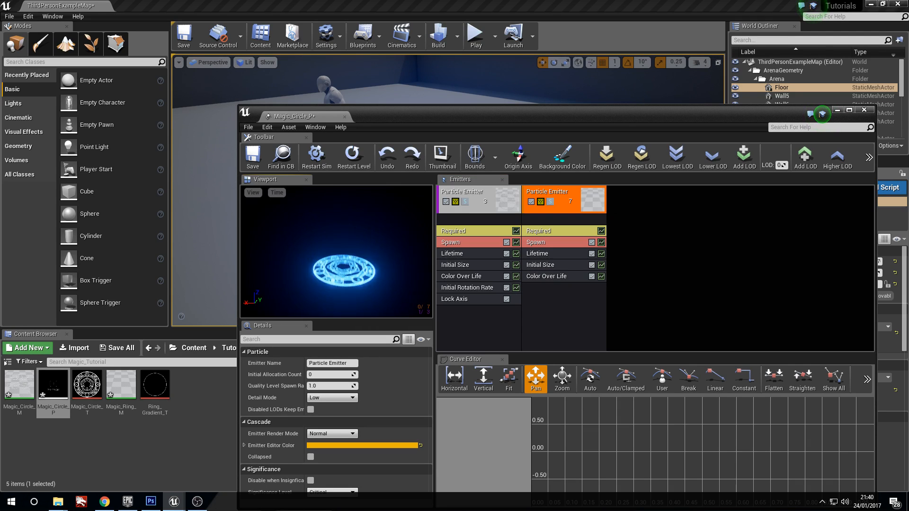
mouse_move(336, 251)
mouse_down()
mouse_move(303, 244)
mouse_move(332, 243)
mouse_up()
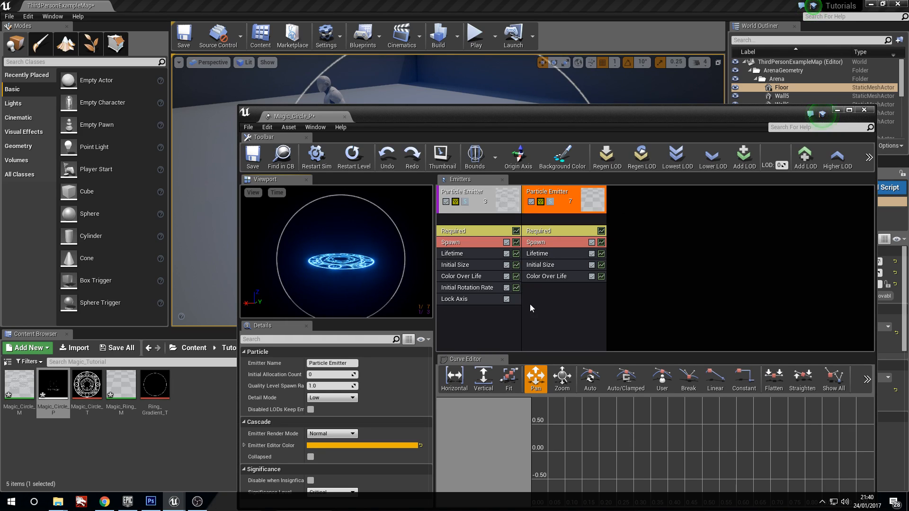
- Set the second emitter's Color Over Life at point 0 to G 4 and B 17, keeping R at 1
click(554, 276)
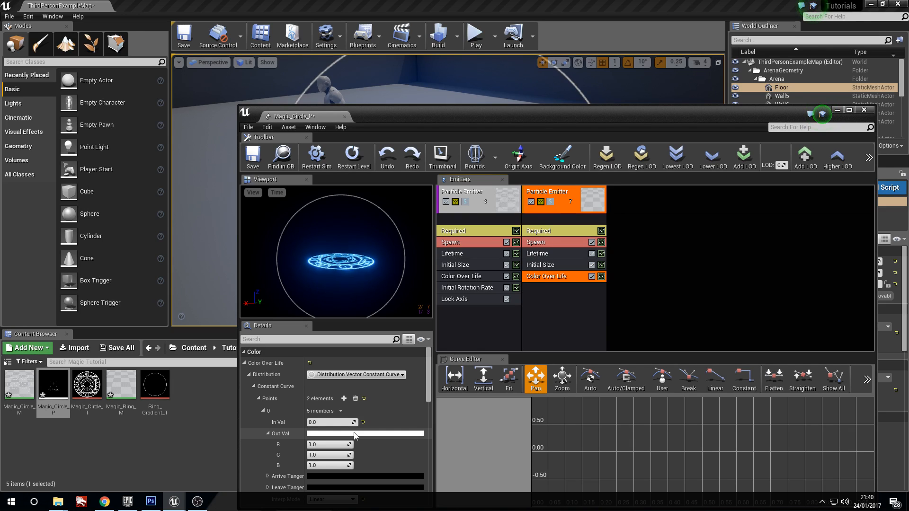
click(491, 274)
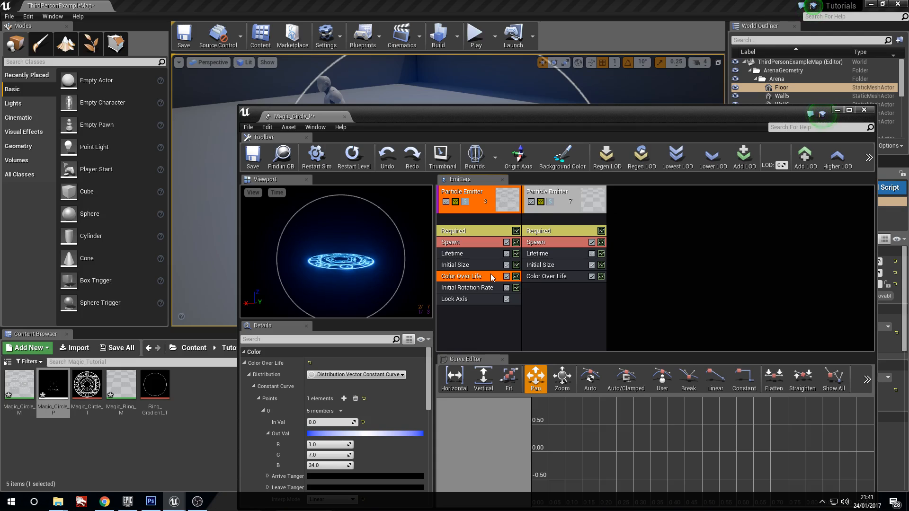
click(553, 277)
click(340, 456)
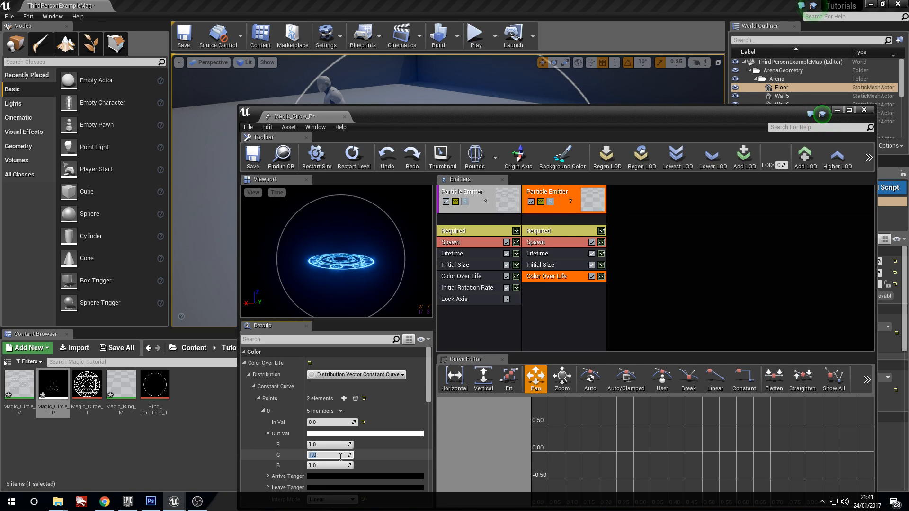
text(4)
key(Tab)
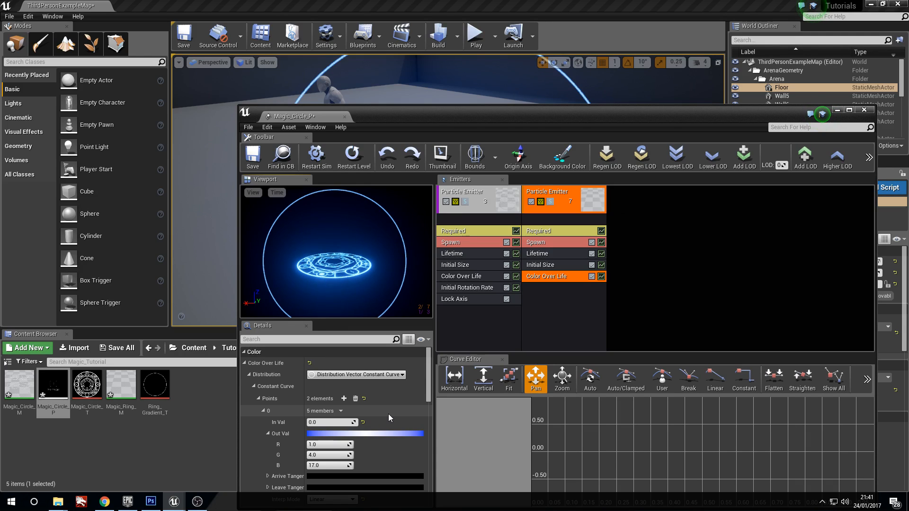
- Add a third Alpha Over Life point on the ring emitter, with point 0 Out Val 0 and point 1 In Val and Out Val 0.5
scroll(367, 409, down, 6)
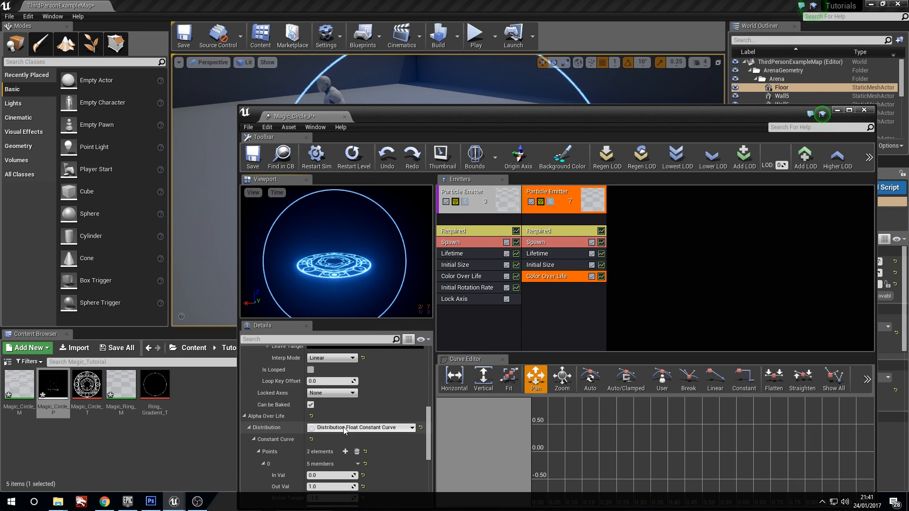
scroll(344, 429, down, 3)
click(342, 393)
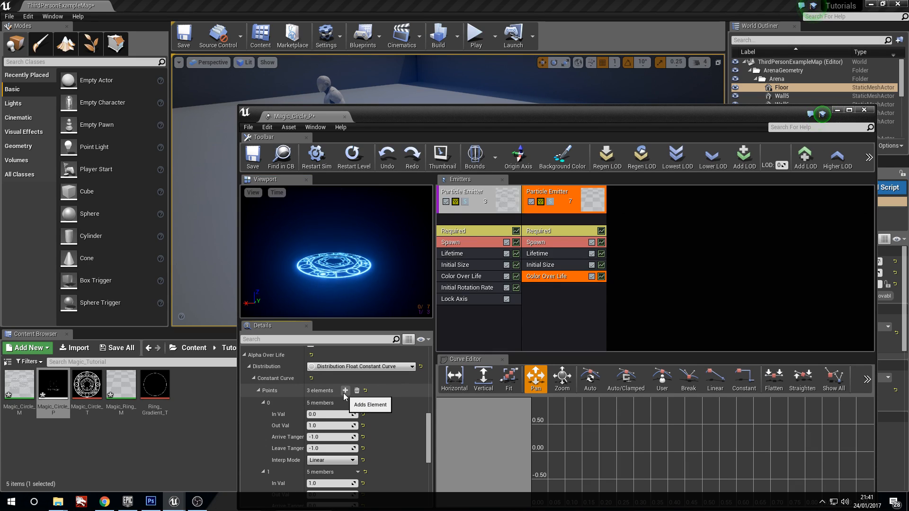
scroll(341, 395, down, 1)
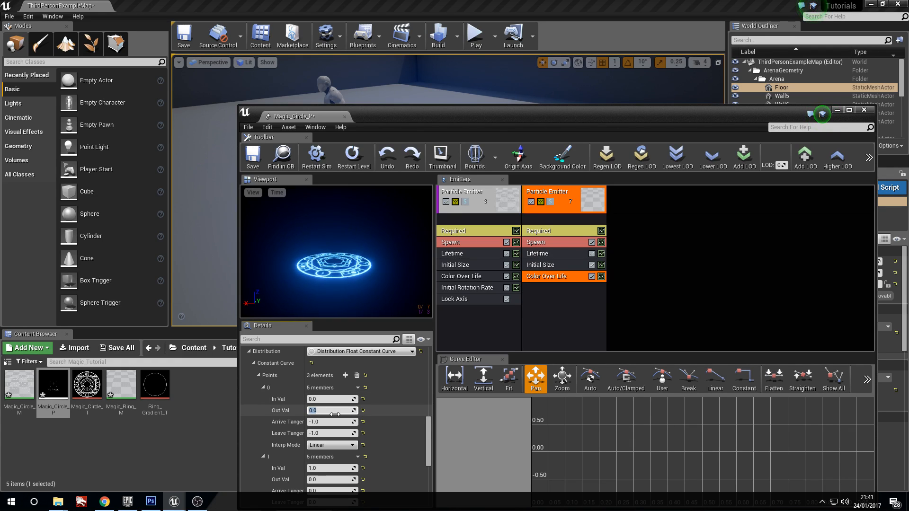
scroll(334, 414, down, 3)
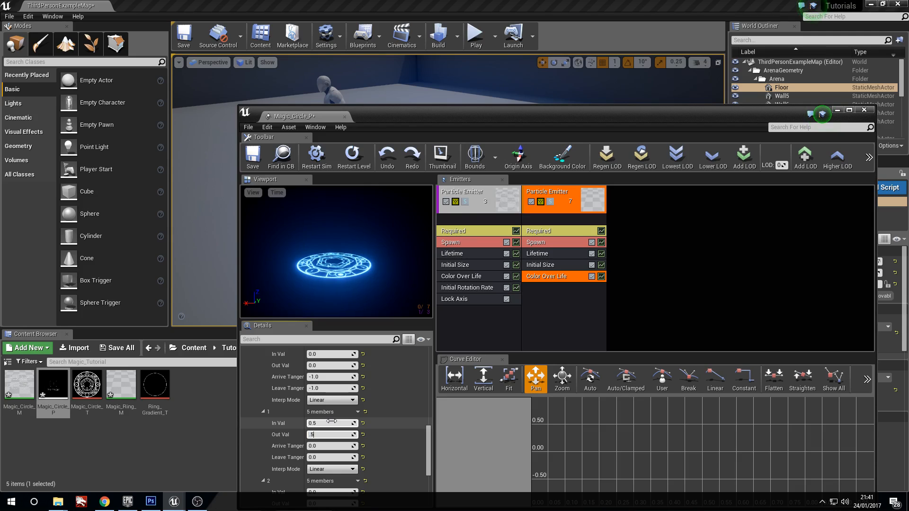
scroll(331, 421, down, 1)
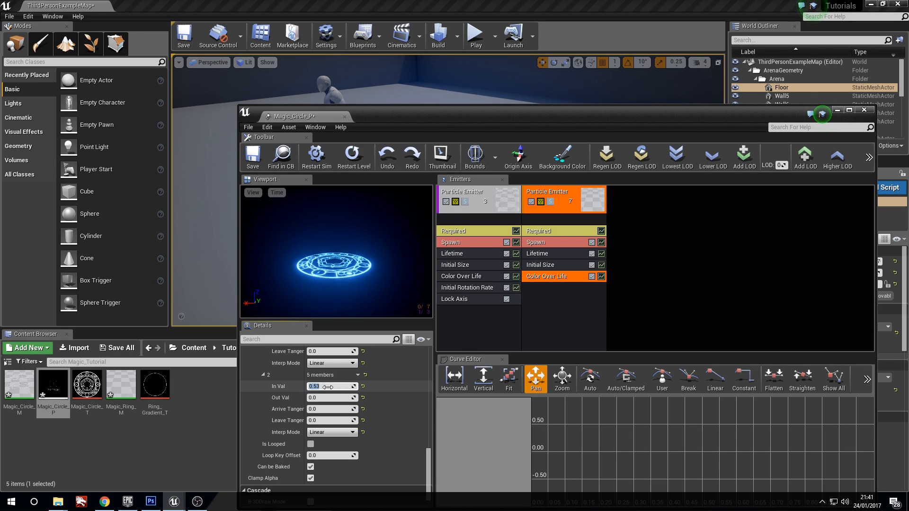
- Add an Initial Rotation Rate module to the second emitter with Min and Max set to 0.1
mouse_move(384, 247)
right_down()
mouse_move(382, 284)
mouse_move(377, 260)
right_up()
click(564, 292)
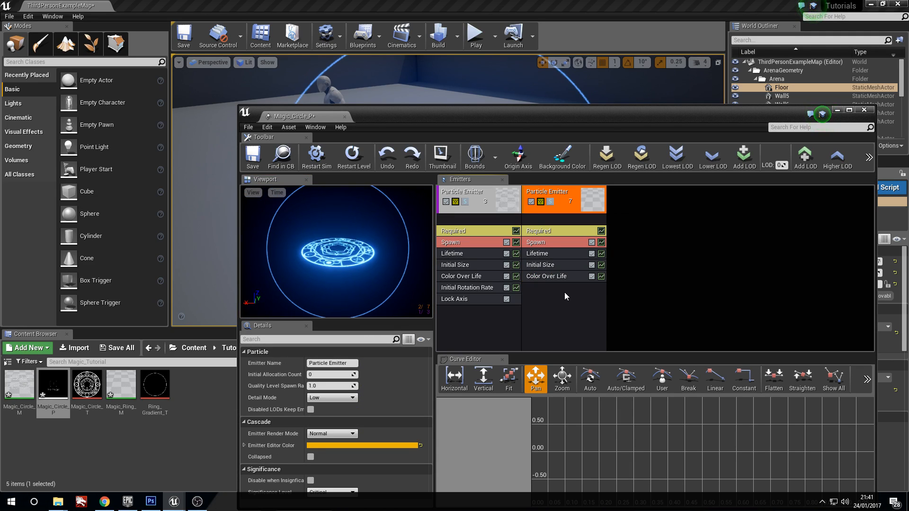
right_click(564, 291)
mouse_move(603, 245)
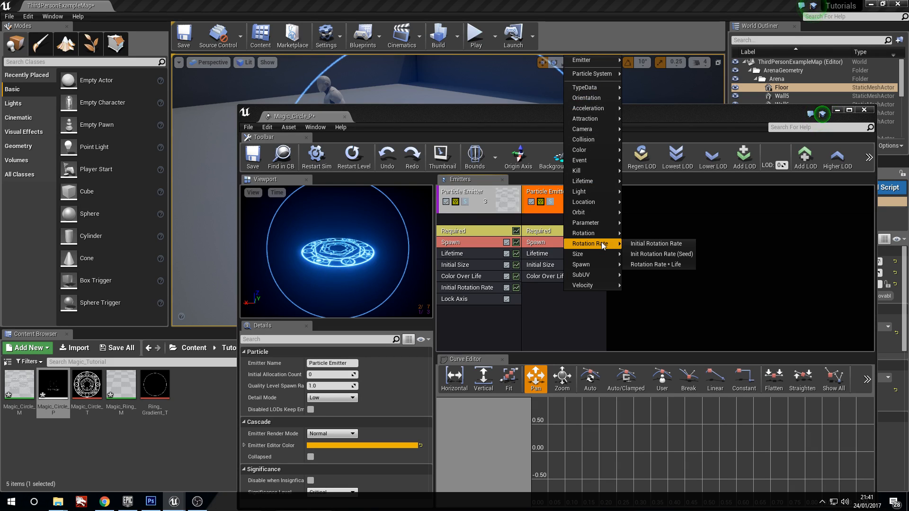
click(643, 243)
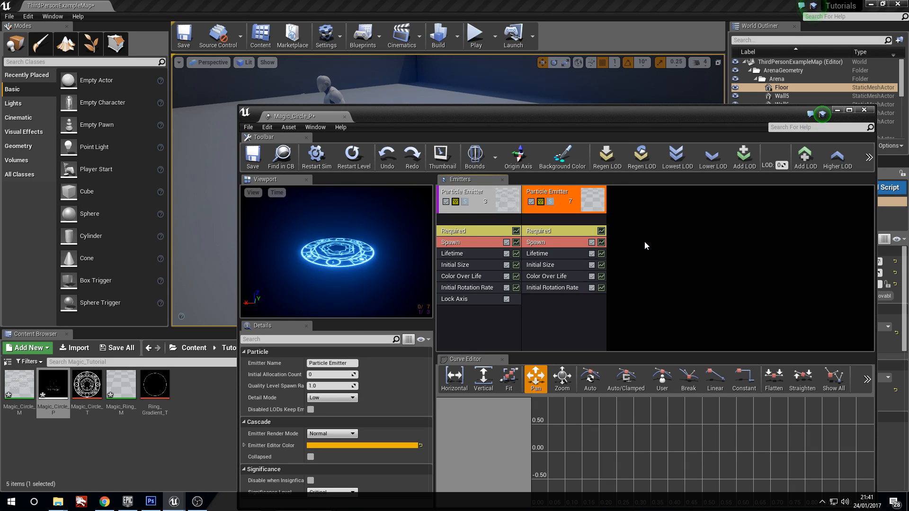
click(545, 287)
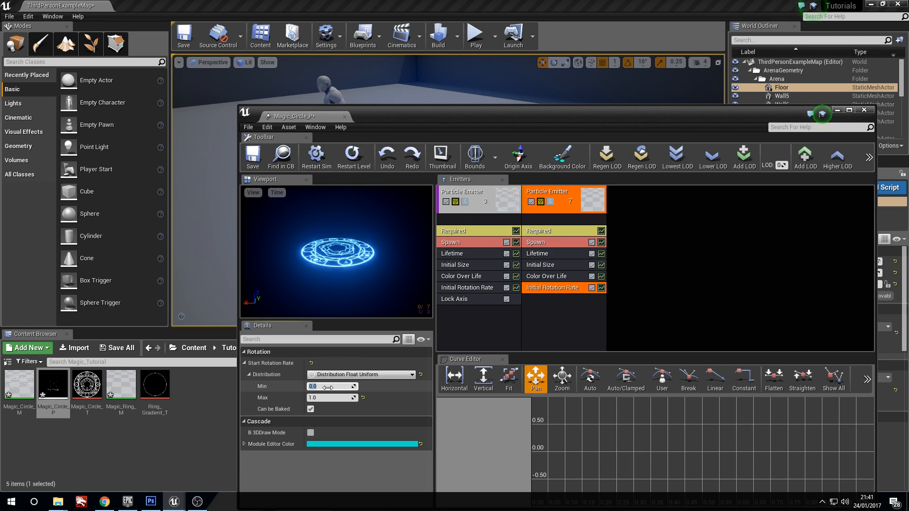
text(0.1)
key(Tab)
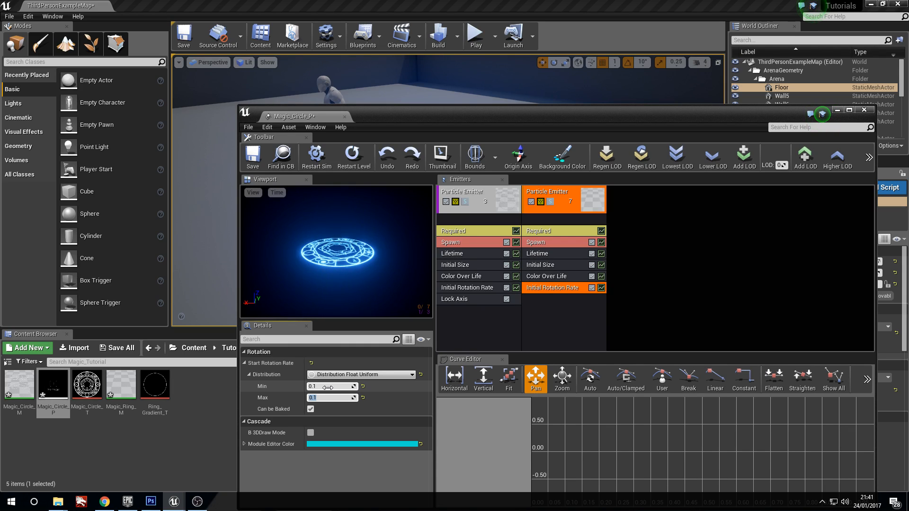
- Add a Lock Axis module to the second emitter and set its Lock Axis Flags to Z
right_click(558, 311)
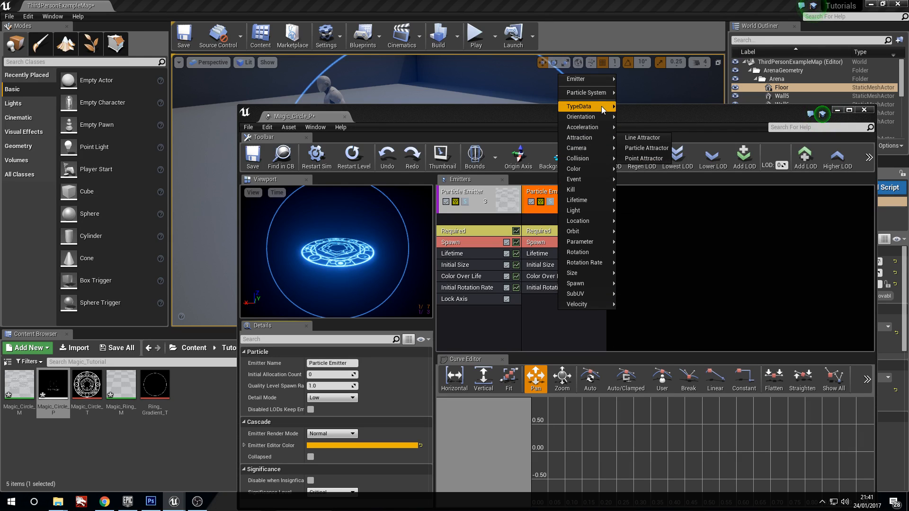
mouse_move(592, 116)
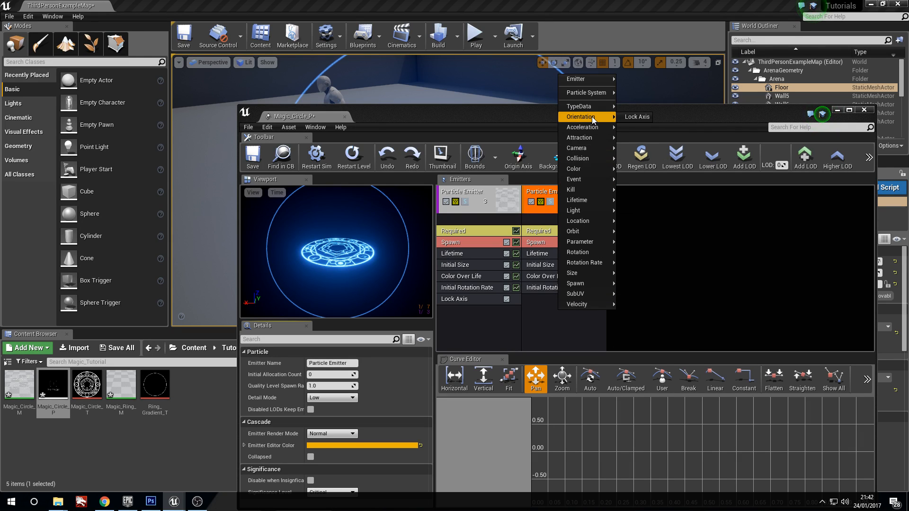
click(637, 117)
click(549, 299)
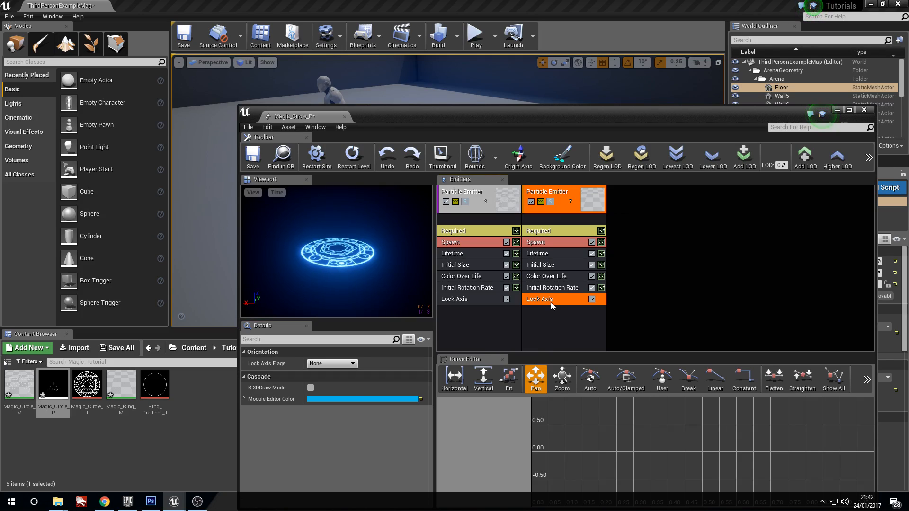
click(346, 363)
click(337, 390)
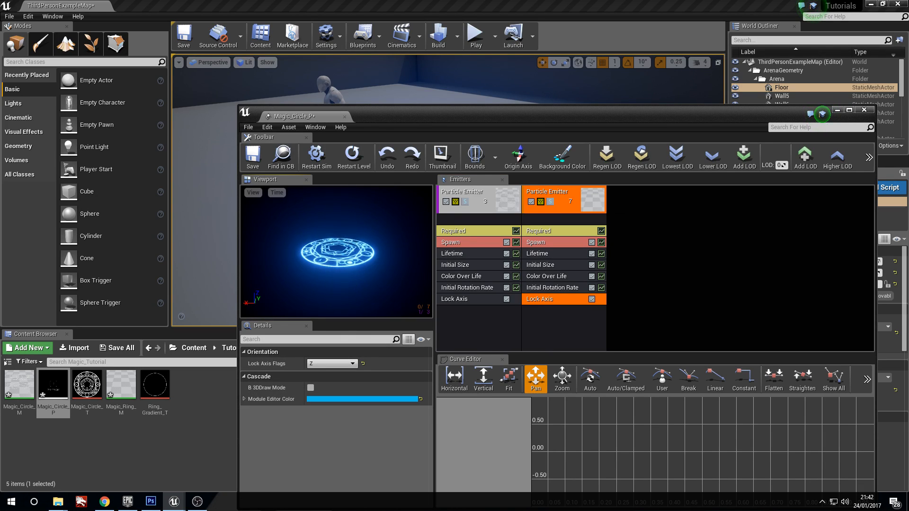
- Add a Size By Life module to the second emitter and open its settings
mouse_move(336, 251)
mouse_down()
mouse_move(338, 232)
mouse_move(353, 234)
mouse_move(339, 237)
mouse_move(341, 248)
mouse_up()
right_click(553, 314)
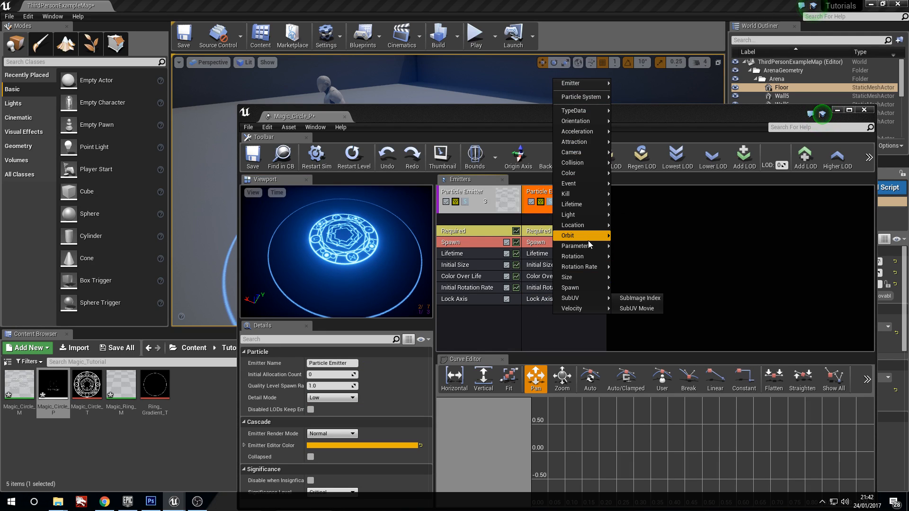
mouse_move(584, 279)
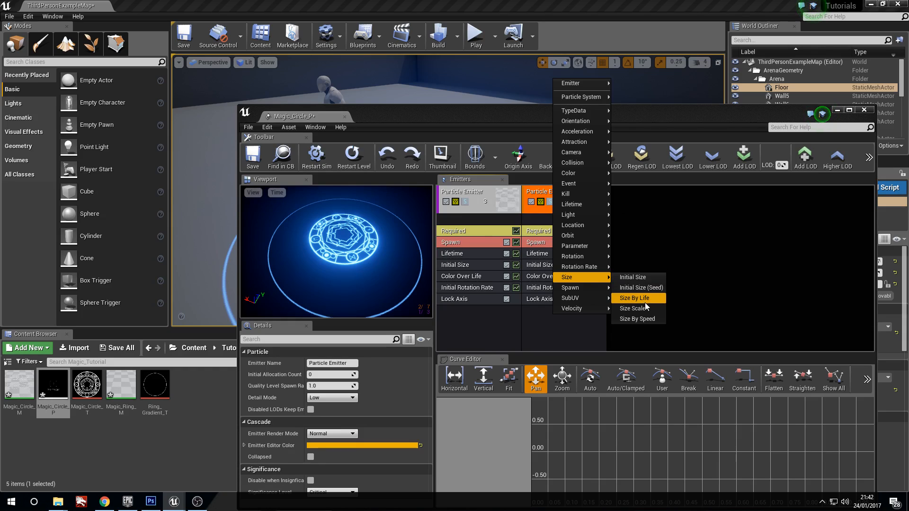
click(645, 299)
click(551, 311)
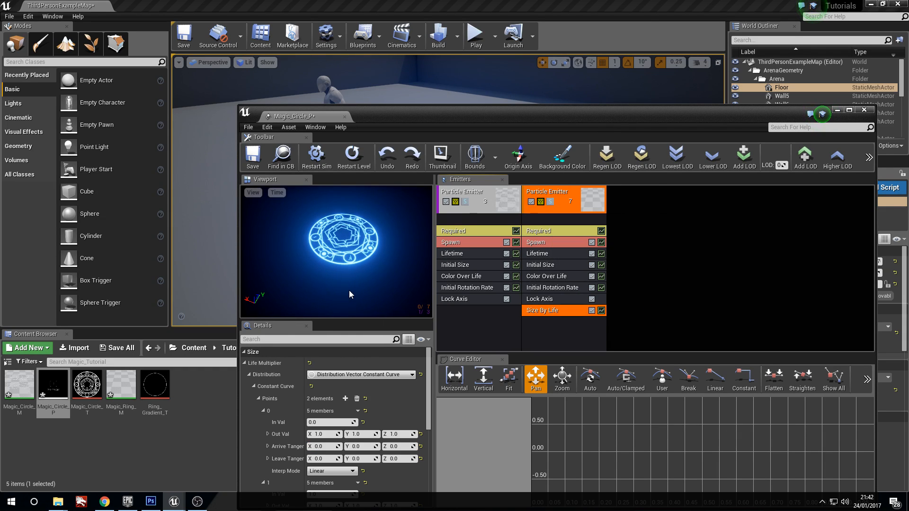
drag(349, 290, 364, 278)
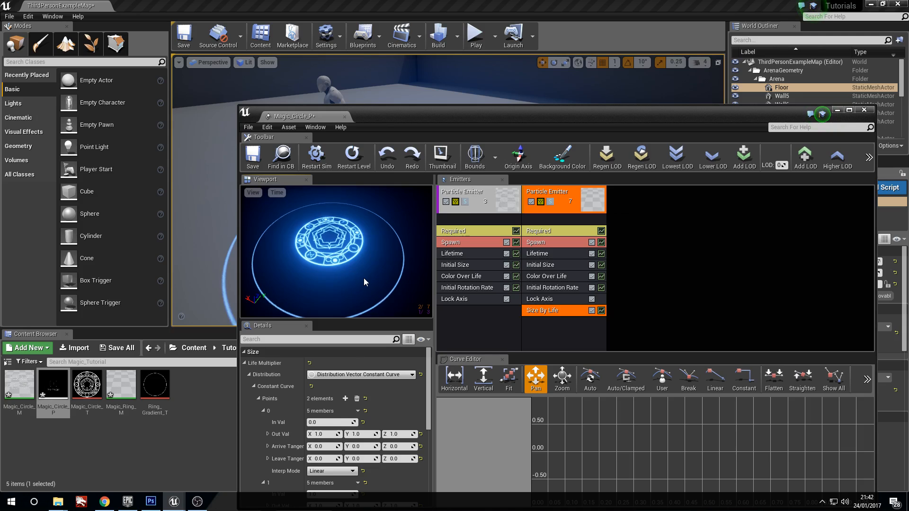
drag(363, 277, 373, 297)
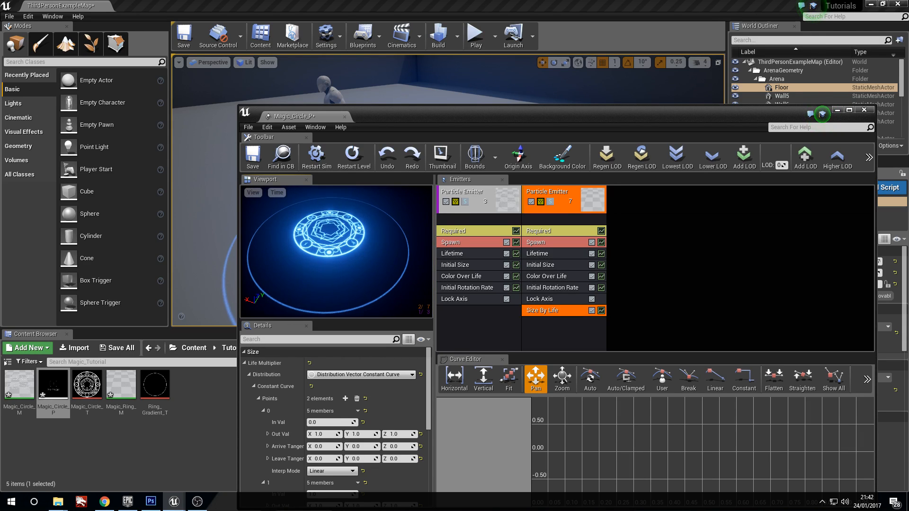
click(558, 254)
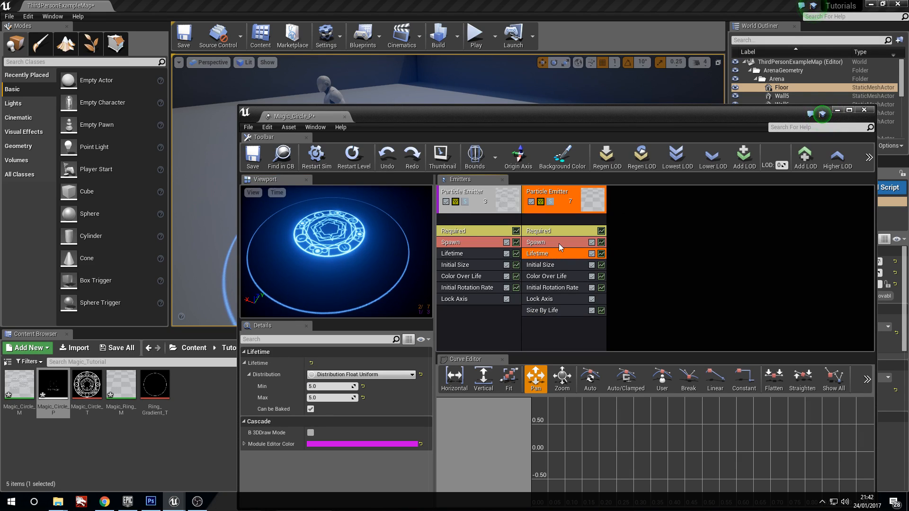
click(559, 244)
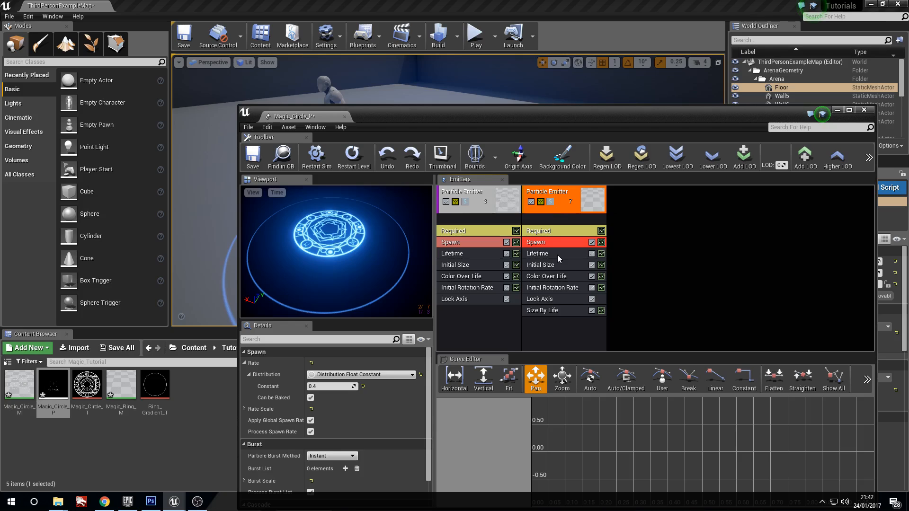
click(558, 255)
click(355, 159)
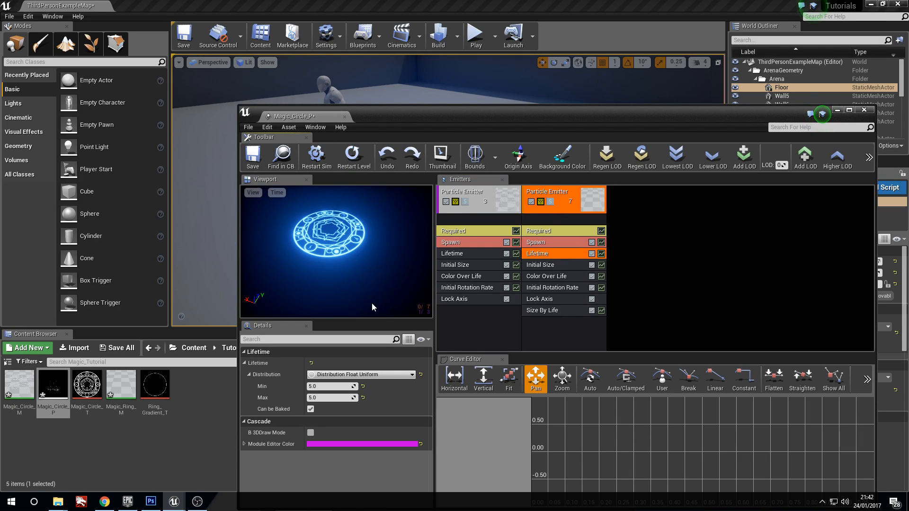
- Set the Out Val of point 1 in the second emitter's Size By Life curve to 0 on X, Y and Z
click(561, 309)
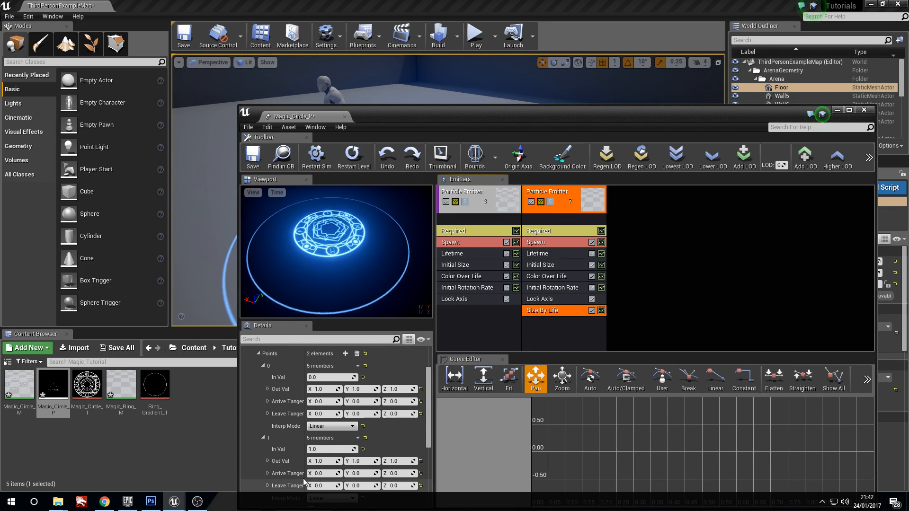
click(330, 460)
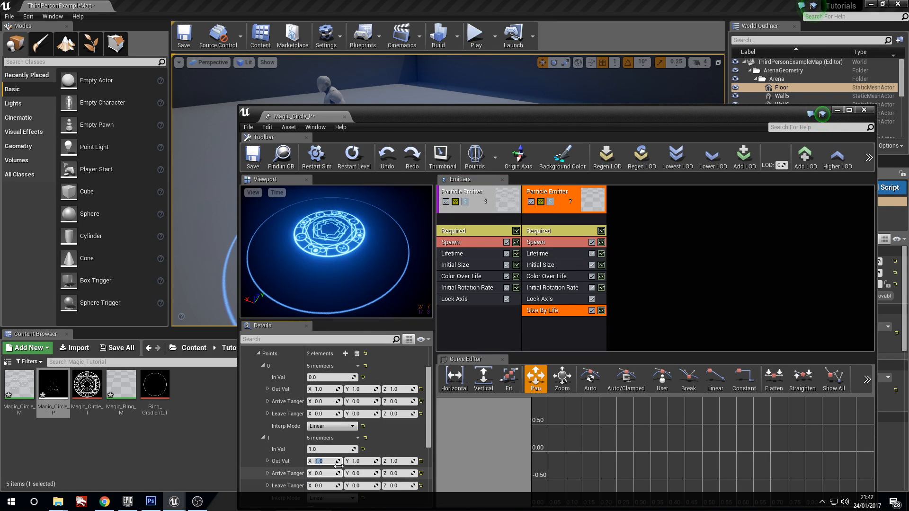
scroll(331, 452, down, 1)
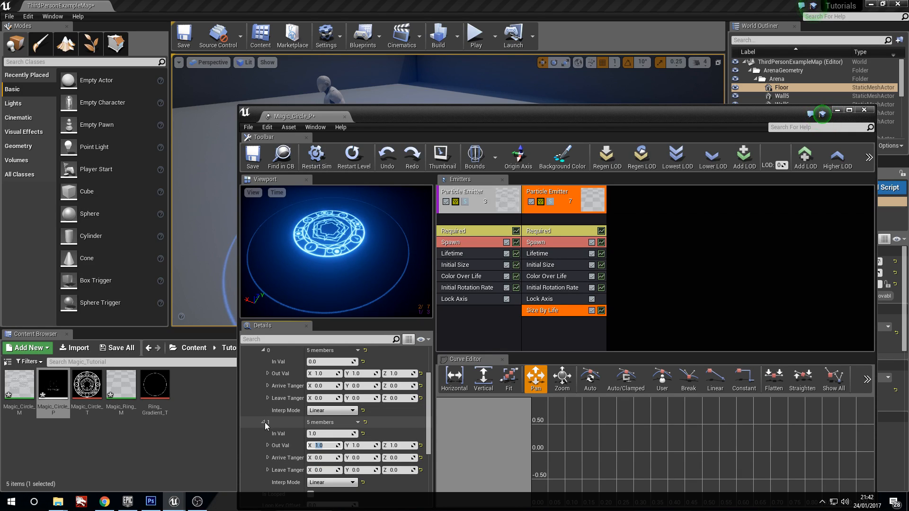
text(0)
key(Tab)
text(0)
key(Tab)
text(0)
key(Return)
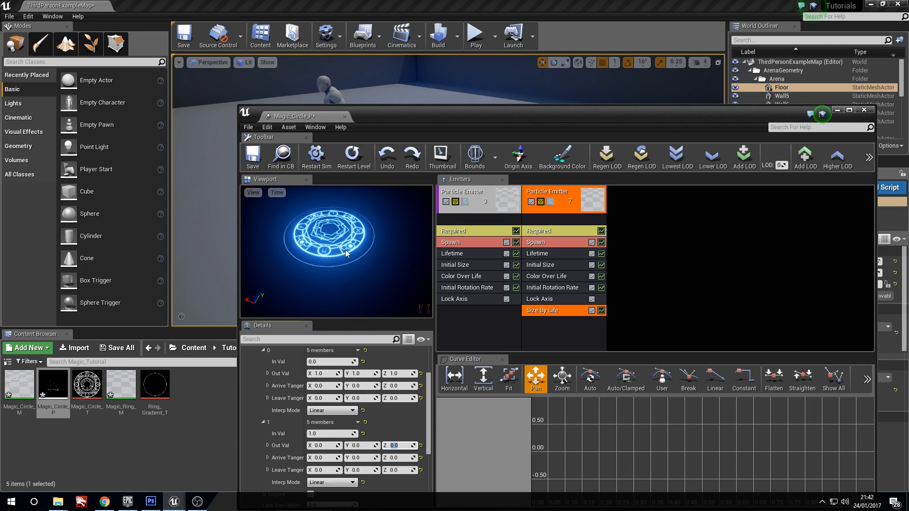
- Save the Magic_Circle_P particle system and close its editor window
drag(370, 258, 407, 237)
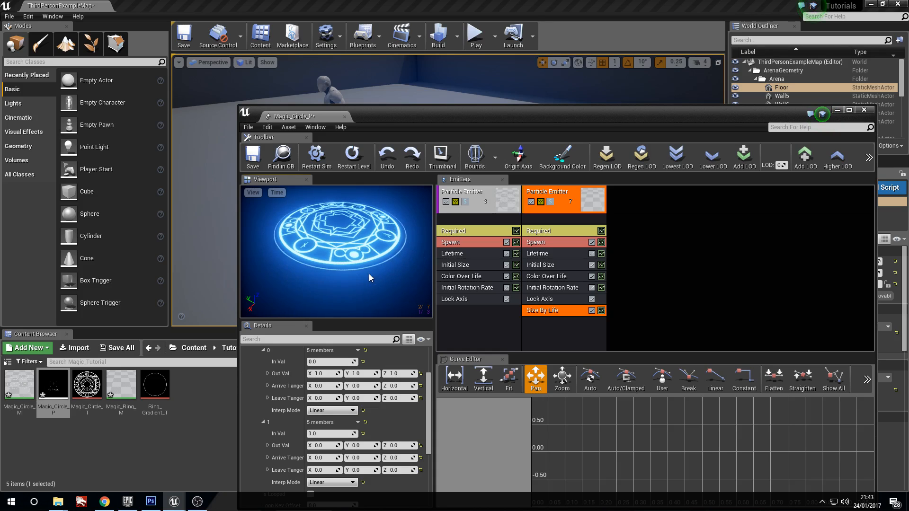
right_drag(376, 275, 376, 246)
drag(376, 275, 350, 260)
right_drag(376, 274, 376, 241)
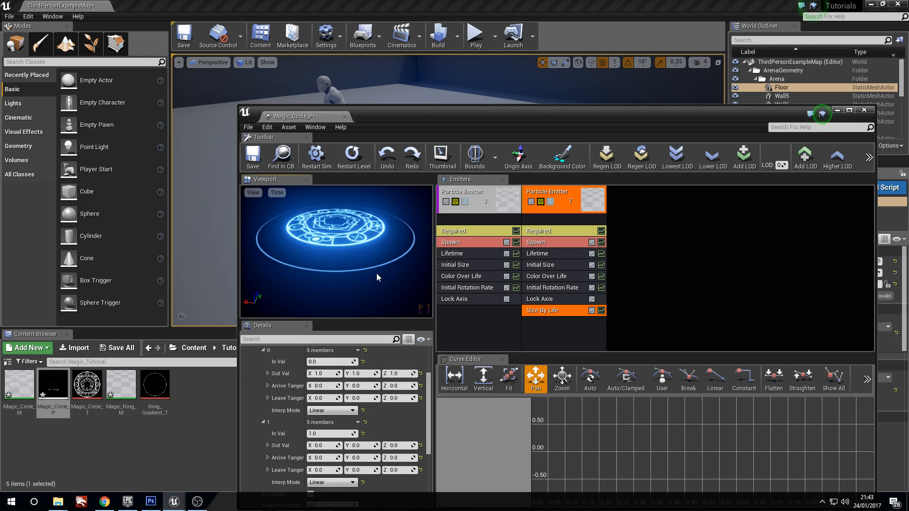
drag(387, 279, 388, 293)
mouse_move(388, 280)
right_down()
mouse_move(388, 312)
mouse_move(388, 282)
right_up()
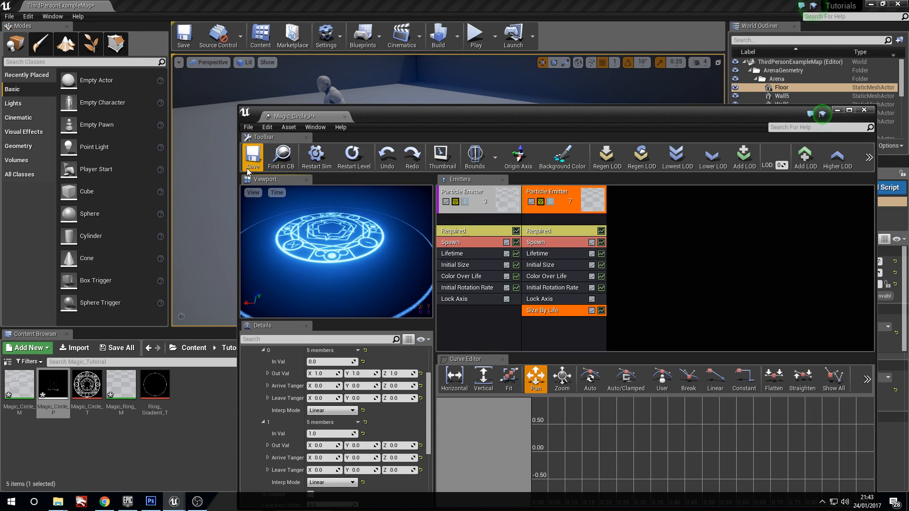
click(282, 156)
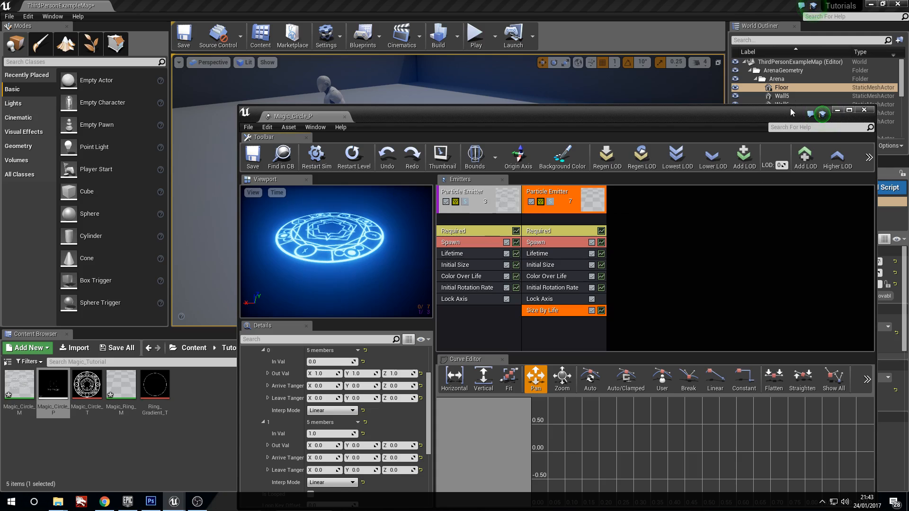
click(864, 110)
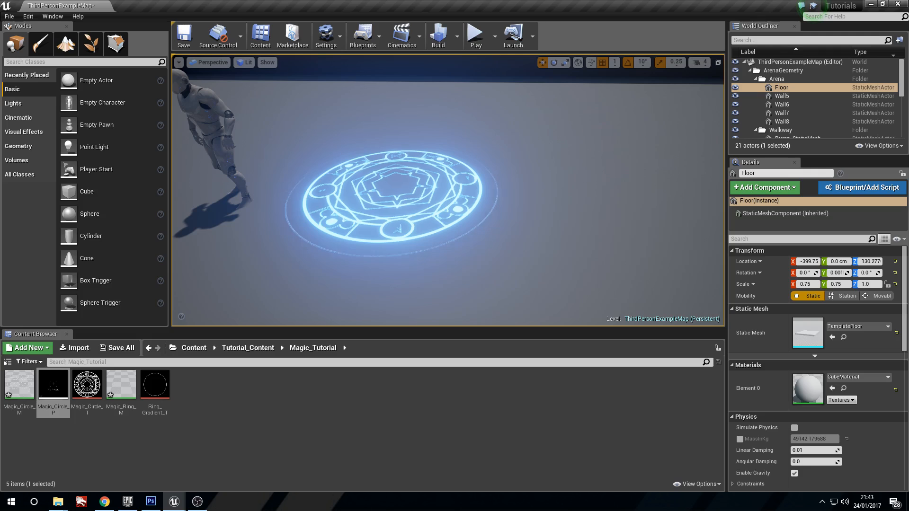
- Create a new material named Magic_Dot_M in the Magic_Tutorial folder
right_drag(407, 199, 350, 201)
click(217, 438)
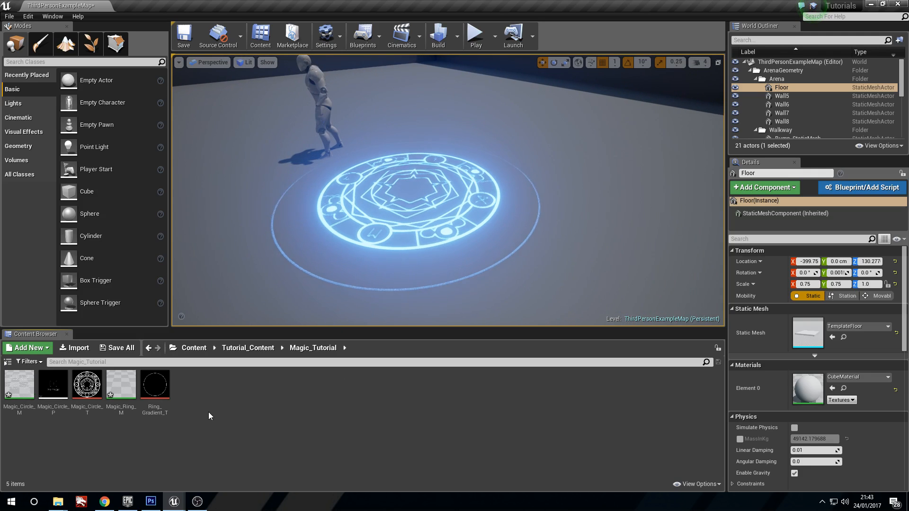
right_click(209, 412)
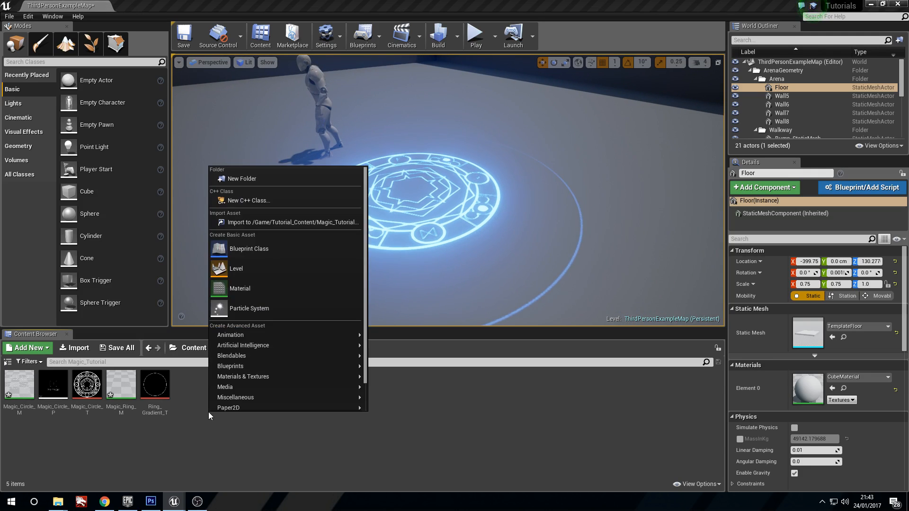
click(284, 288)
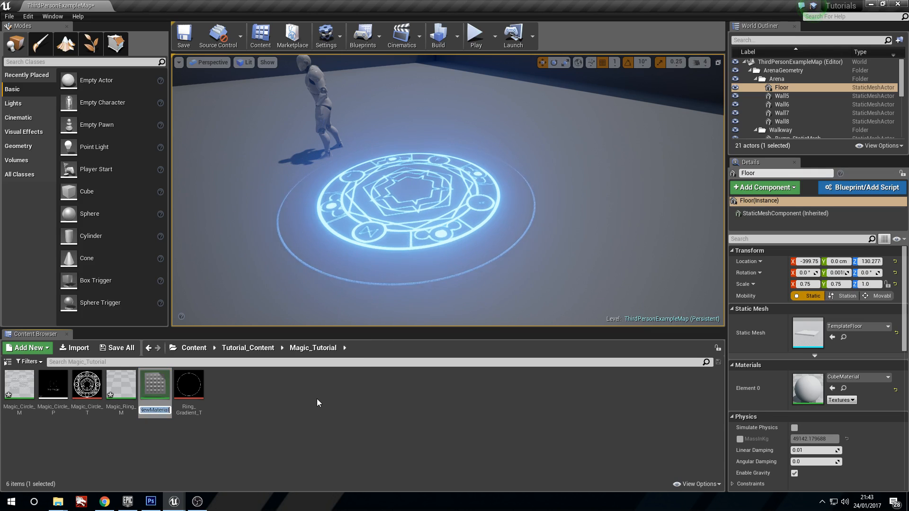
text(M)
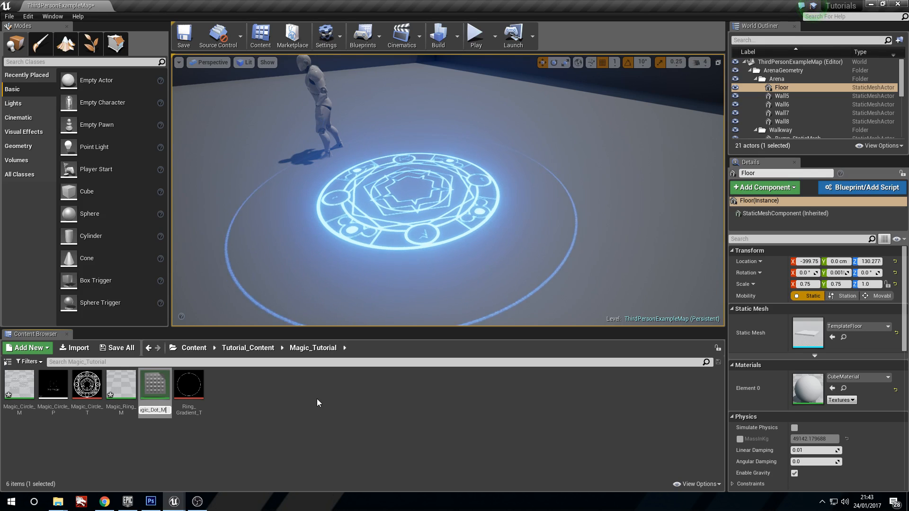
text(agic_Dot_M)
key(Return)
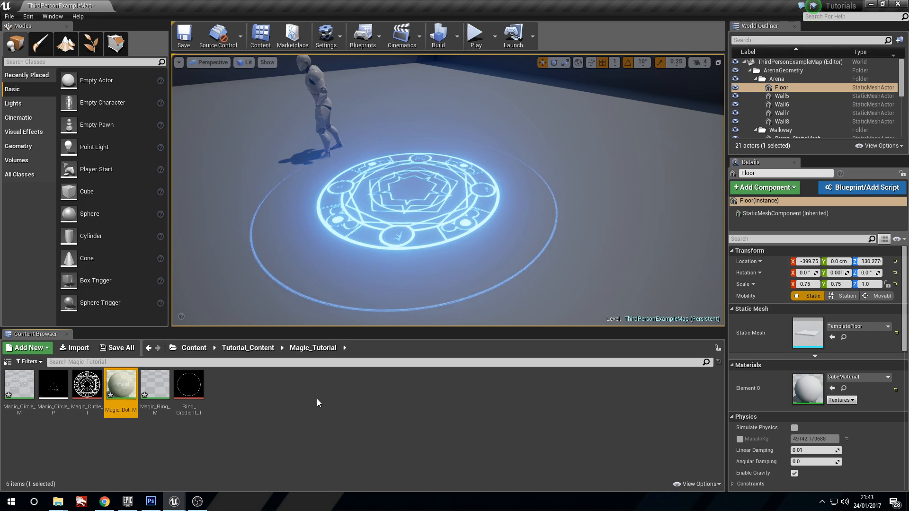
- Open Magic_Dot_M and set its Blend Mode to Translucent and its Shading Model to Unlit
double_click(118, 383)
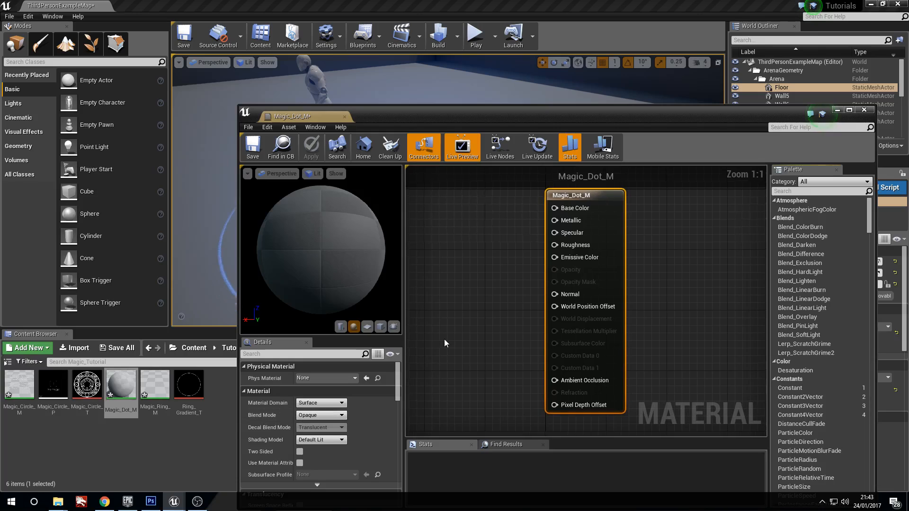
click(324, 416)
click(312, 434)
click(321, 440)
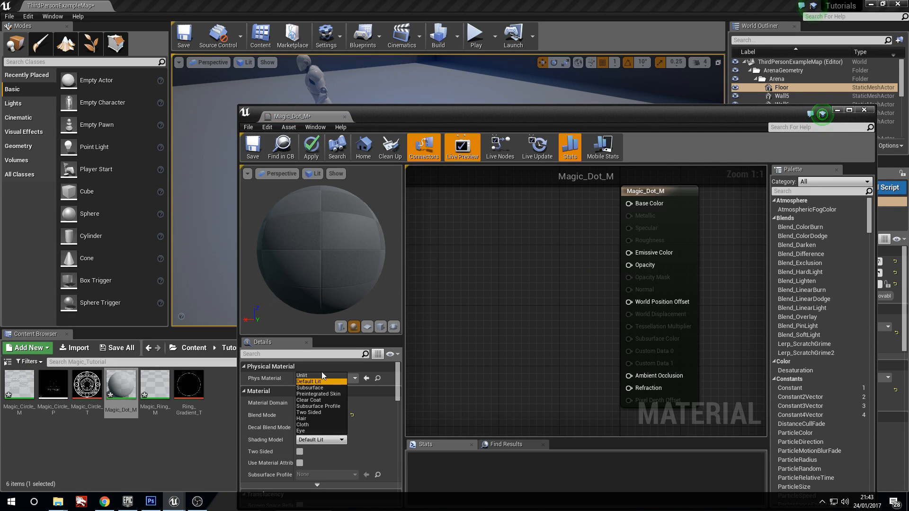
click(301, 375)
- Add a RadialGradientExponential node and a Particle Color node to the Magic_Dot_M graph, with Particle Color above the gradient
right_click(496, 293)
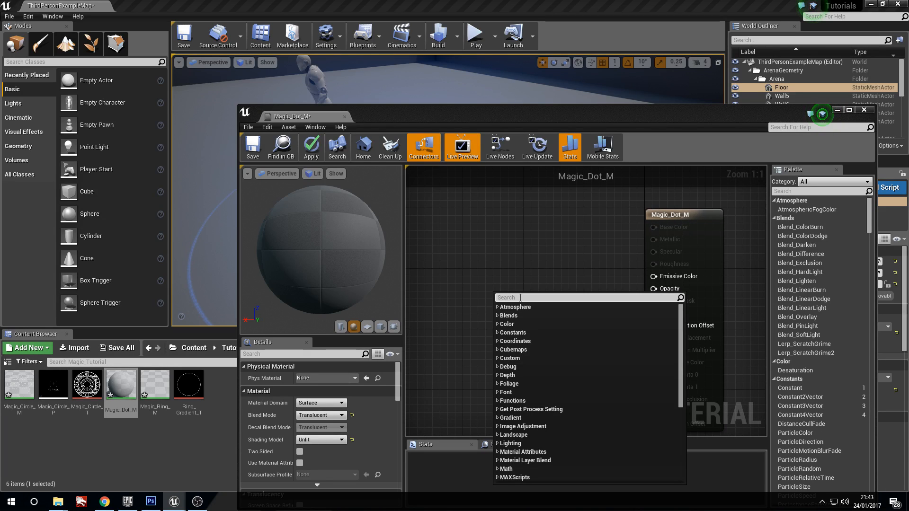
text(radia)
key(Return)
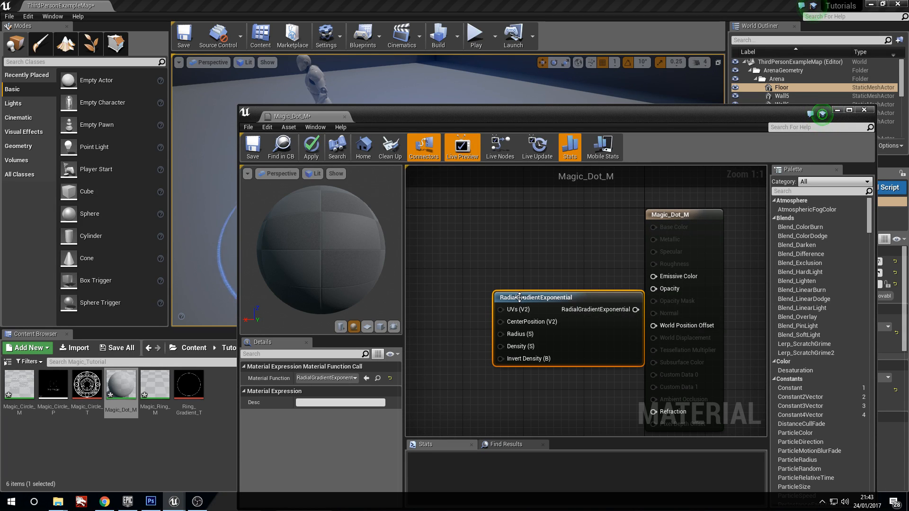
scroll(500, 333, down, 2)
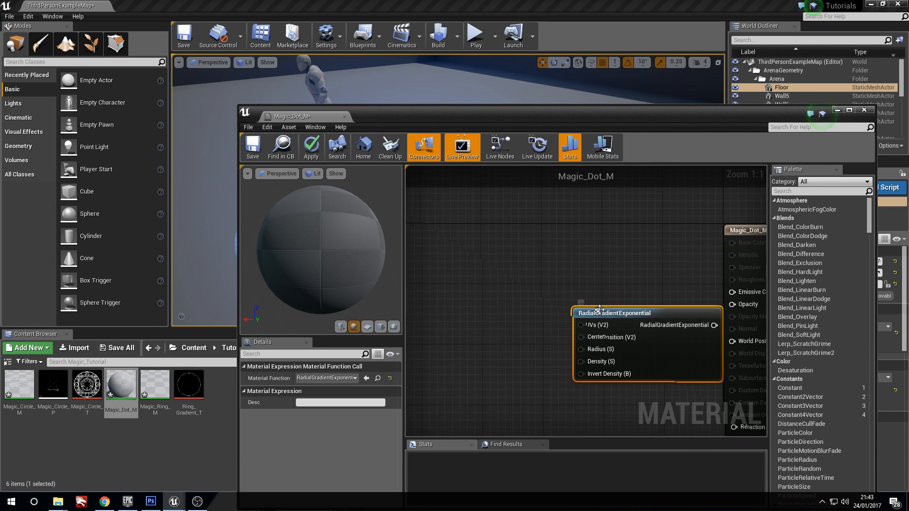
right_click(533, 251)
text(part)
key(Return)
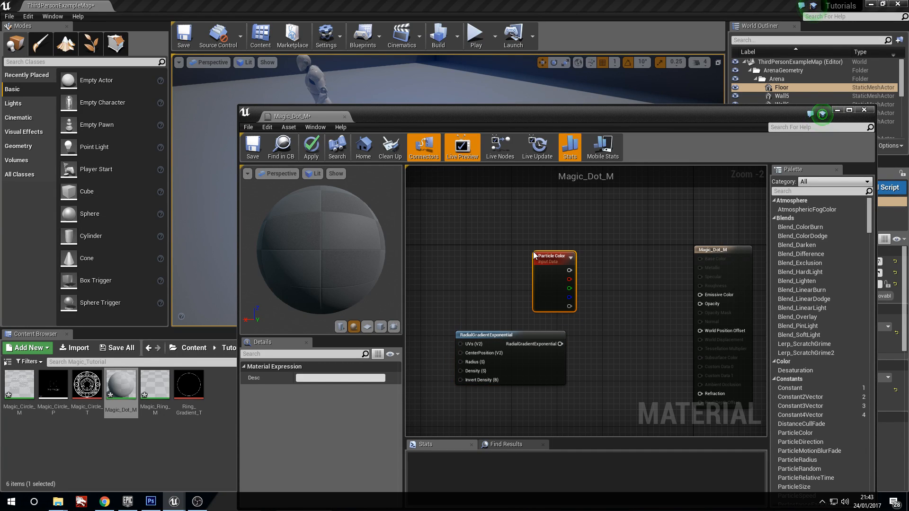
drag(545, 253, 480, 254)
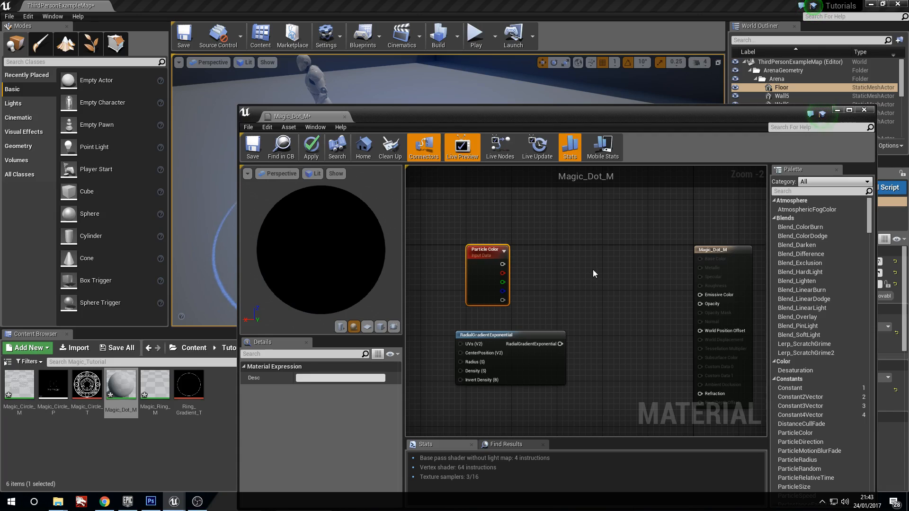
- Add two Multiply nodes, one multiplying the gradient by the particle color's RGB and the other by its alpha
click(623, 249)
drag(641, 252, 638, 254)
click(547, 334)
drag(502, 264, 627, 269)
drag(560, 343, 630, 276)
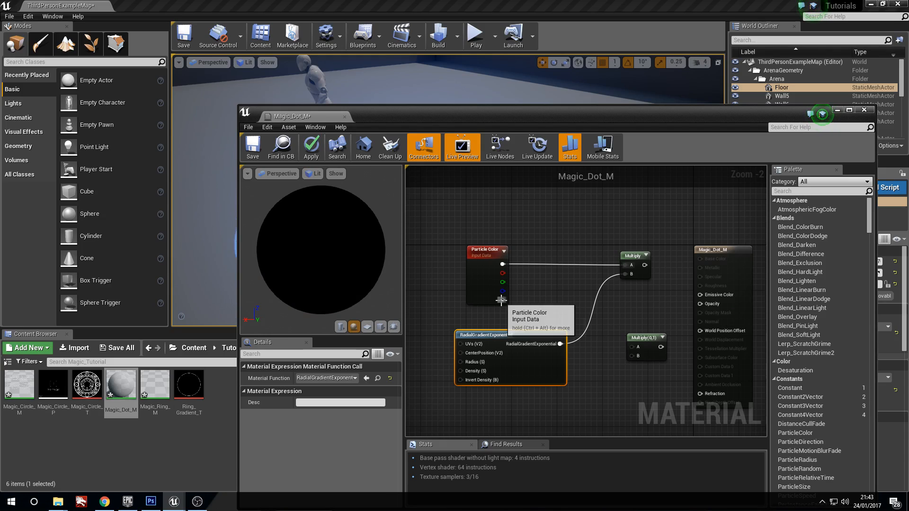
drag(639, 348, 635, 344)
drag(563, 345, 632, 356)
- Preview the RadialGradientExponential node's output on the plane and sphere preview meshes
right_click(491, 336)
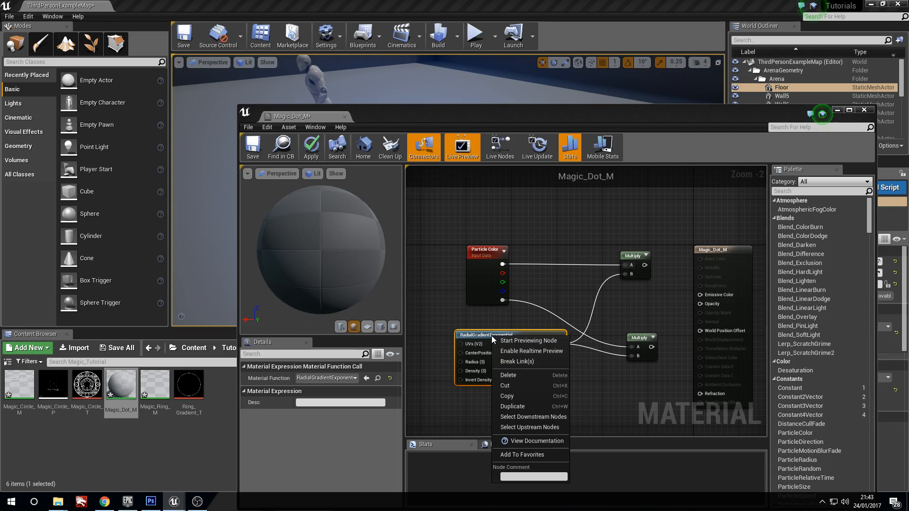
right_click(485, 336)
click(523, 341)
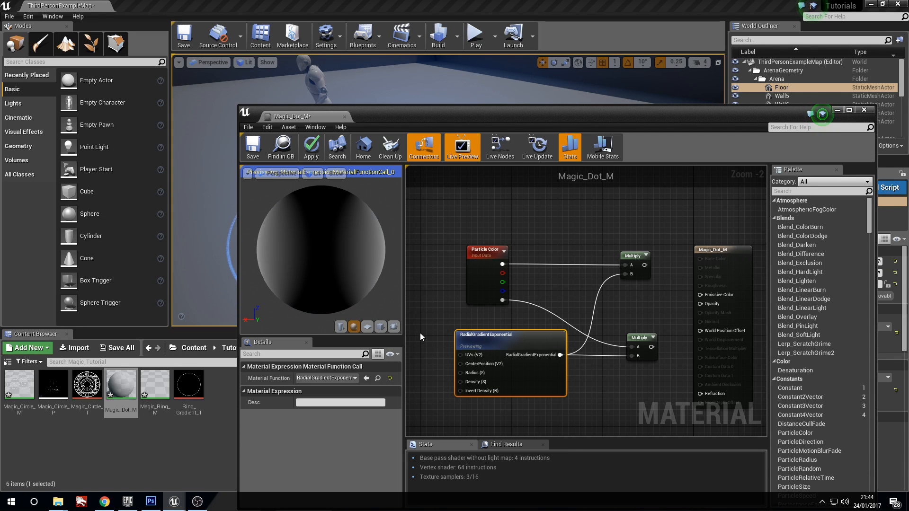
click(367, 327)
mouse_move(327, 260)
mouse_down()
mouse_move(308, 256)
mouse_move(337, 266)
mouse_up()
click(354, 327)
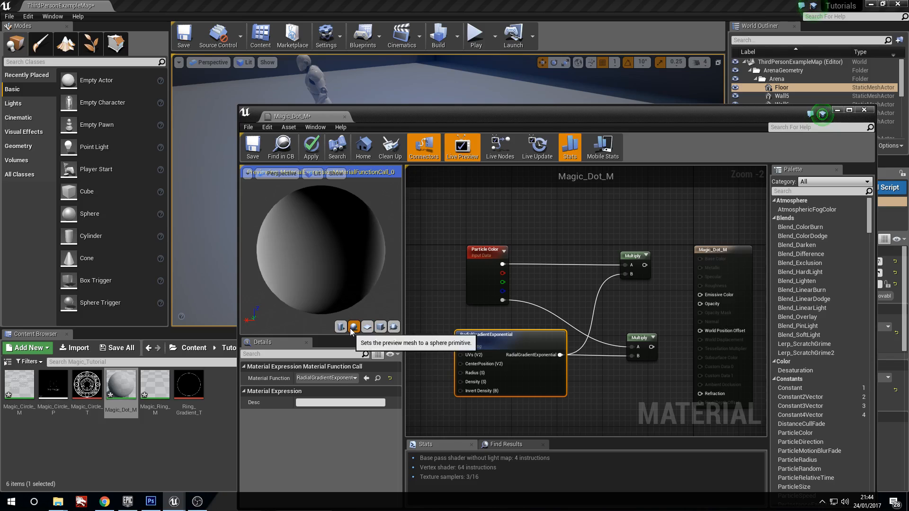
- Connect the color Multiply to Emissive Color and the alpha Multiply to Opacity, and preview the full material on a plane
right_drag(613, 316, 557, 318)
drag(595, 349, 652, 297)
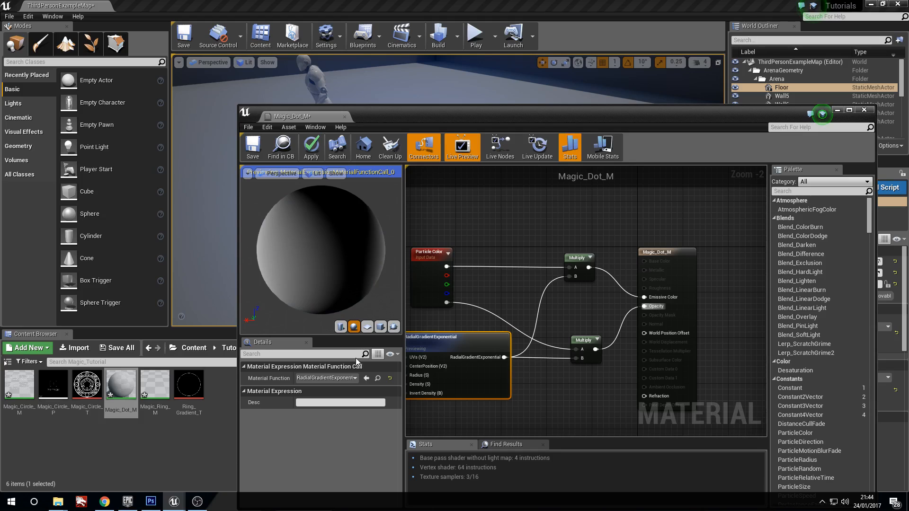
click(368, 327)
right_drag(587, 333, 625, 326)
right_click(484, 342)
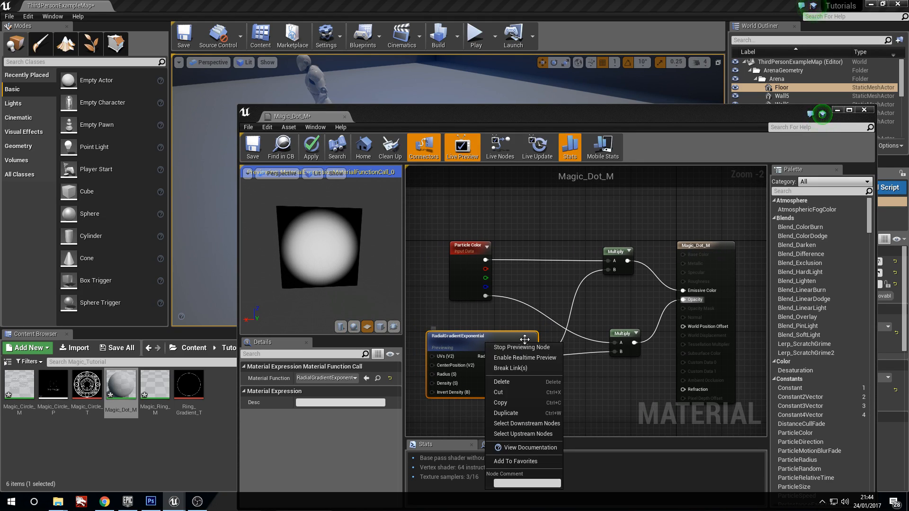
click(521, 347)
click(563, 268)
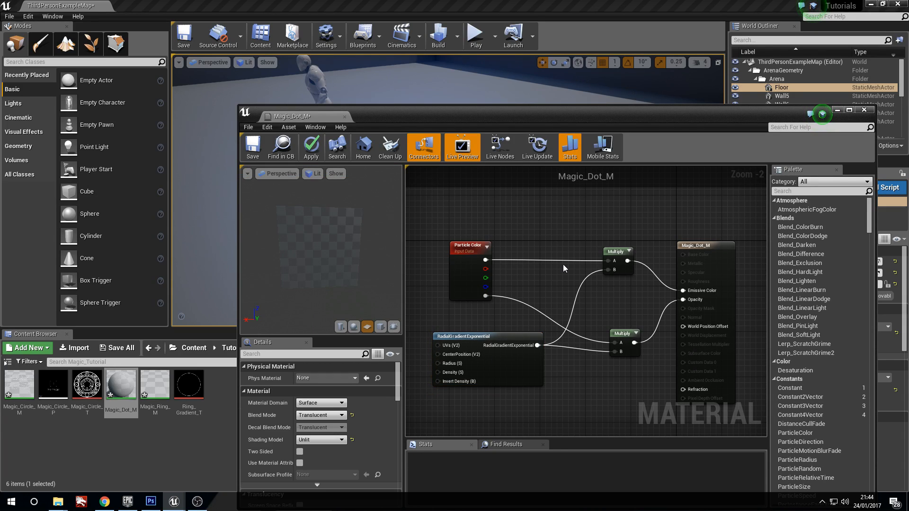
- Save the Magic_Dot_M material and close its editor window
click(252, 155)
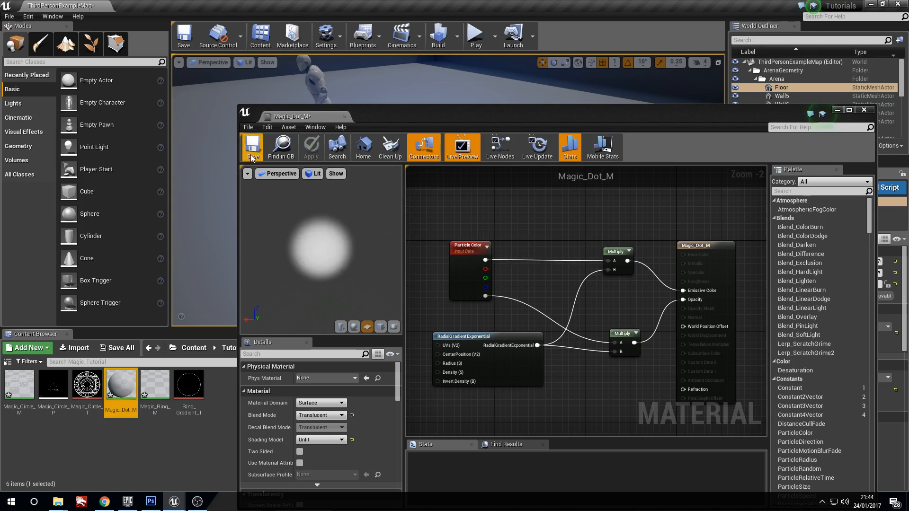
click(864, 110)
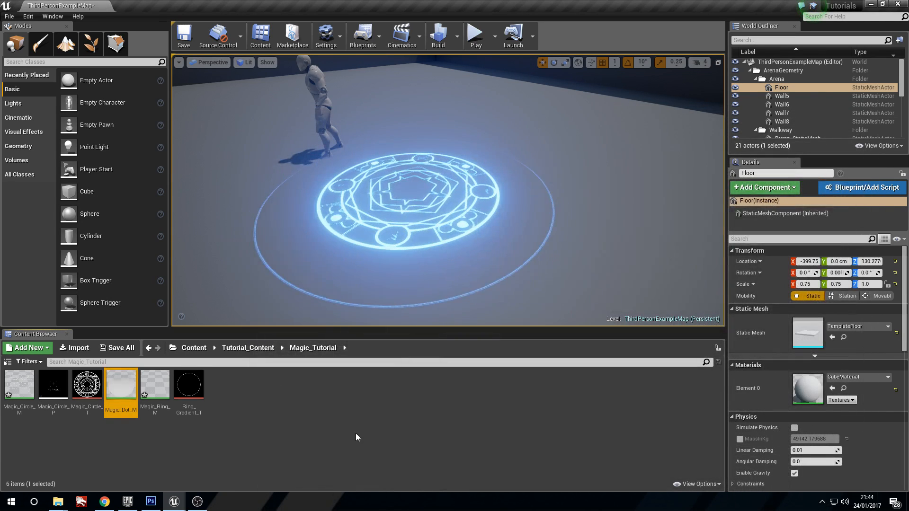
- Open the Magic_Circle_P particle system and add a third sprite emitter to it
double_click(53, 384)
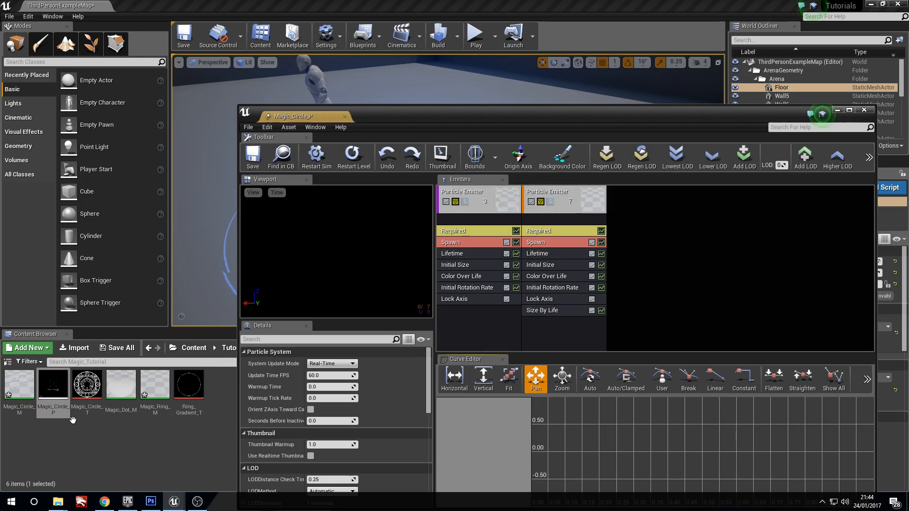
right_click(627, 235)
click(649, 237)
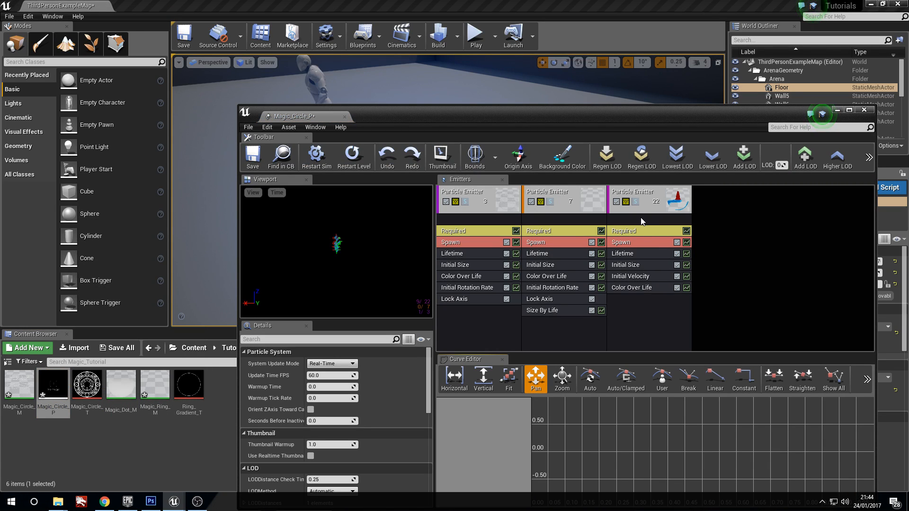
- Set the third emitter's material to Magic_Dot_M in its Required module
click(643, 213)
click(644, 231)
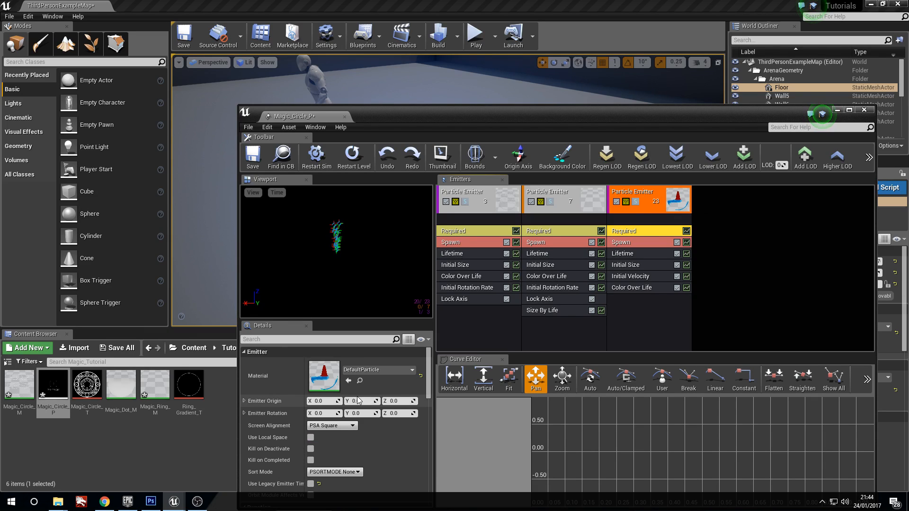
click(375, 370)
text(magi)
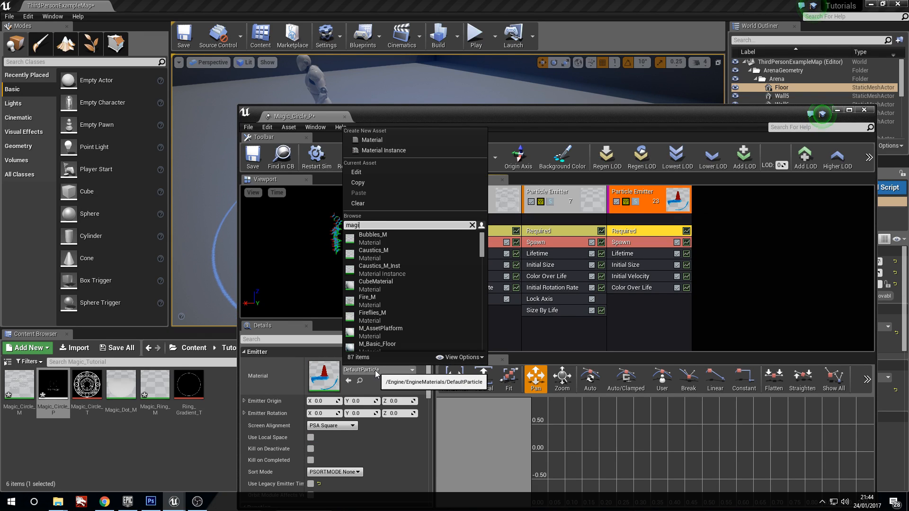
text(c)
click(396, 255)
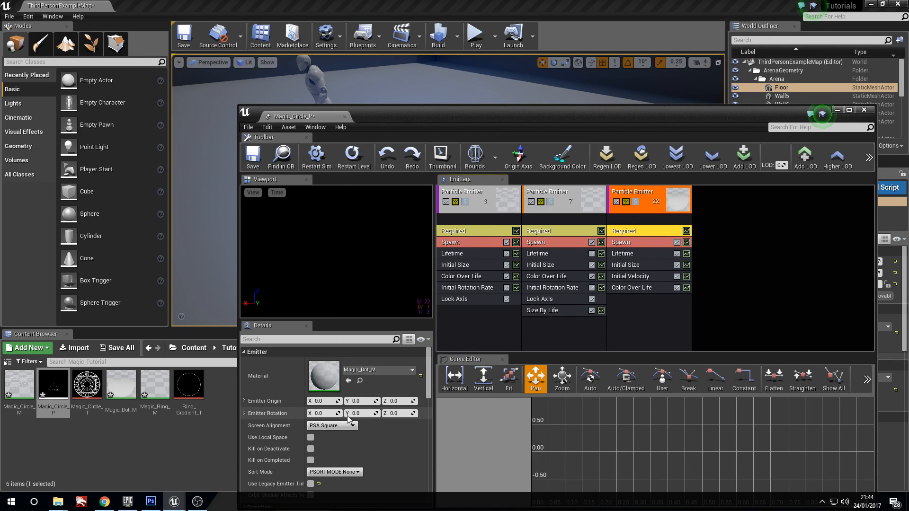
- Set the third emitter's Lifetime to Min 0.5 and Max 1.5, and its Initial Size to Max 8 and Min 3 on all axes
click(632, 242)
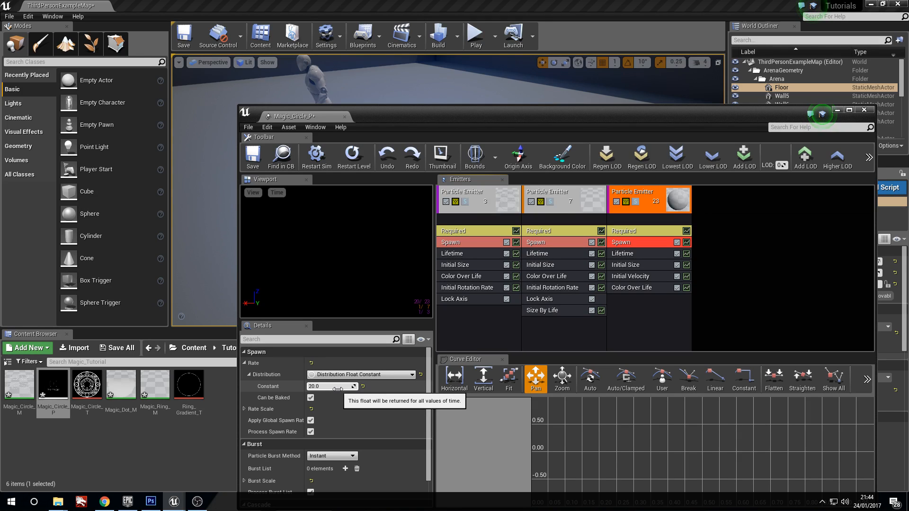
click(624, 254)
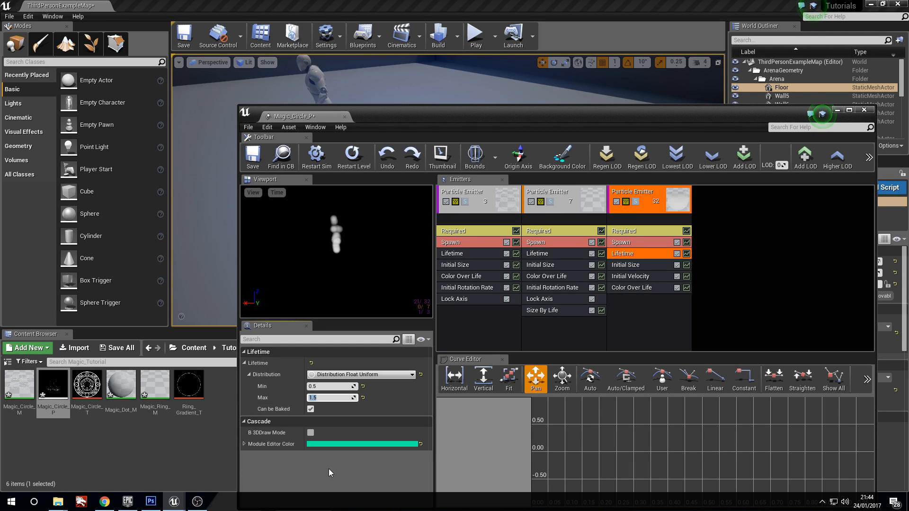
click(646, 264)
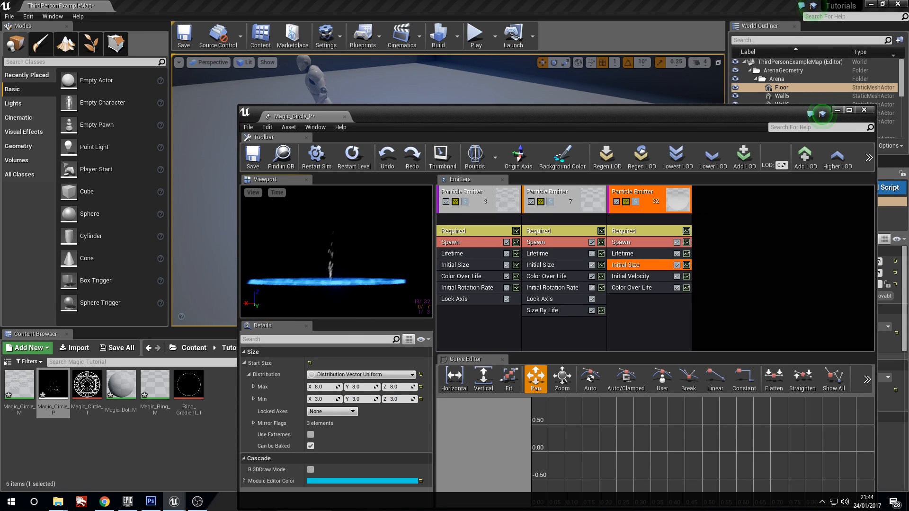
key(Return)
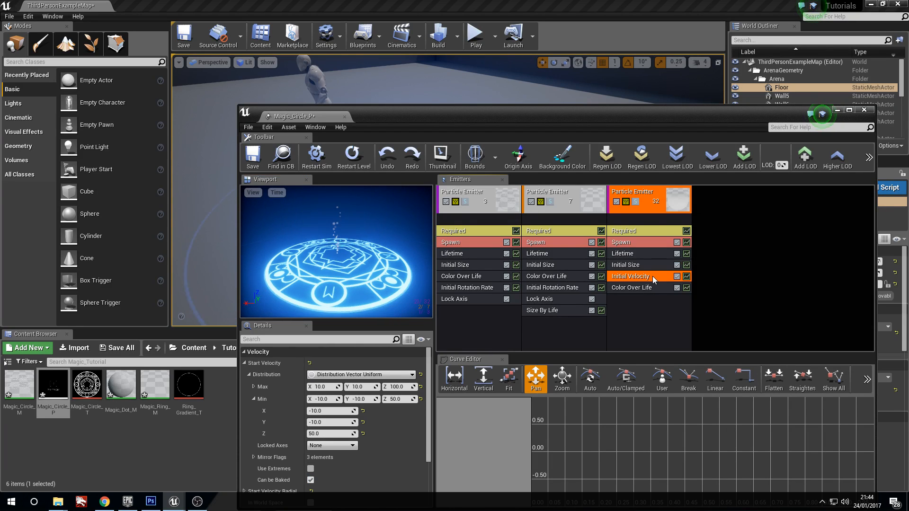
- Set point 0 of the third emitter's Color Over Life curve to G 7 and B 34
click(651, 288)
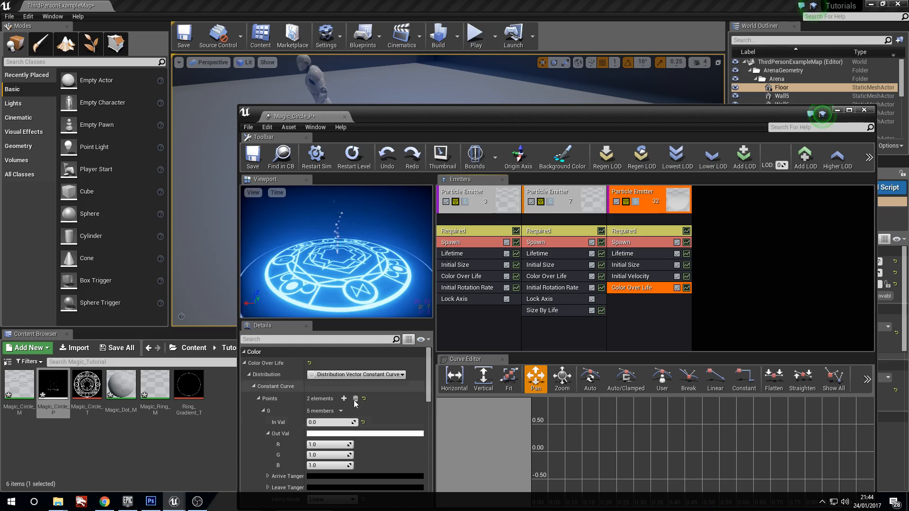
scroll(333, 421, down, 2)
click(330, 425)
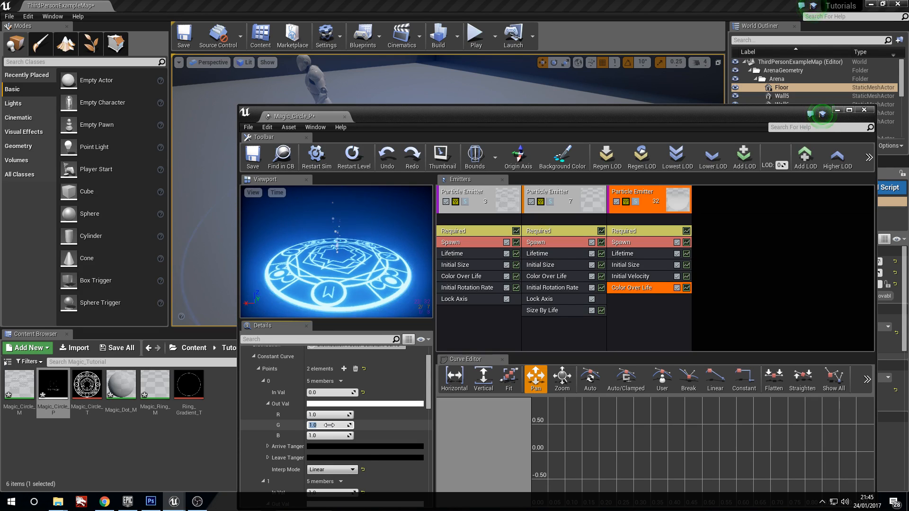
text(7)
key(Tab)
text(34)
key(Return)
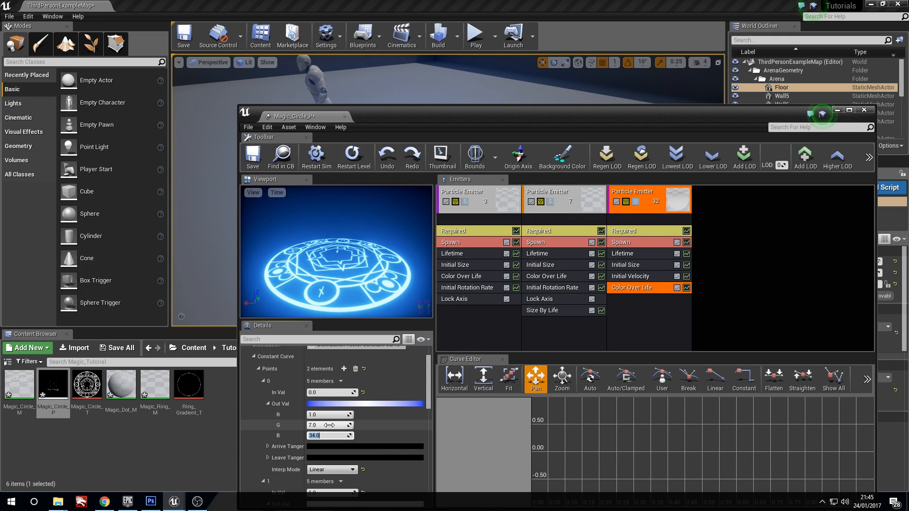
right_drag(332, 301, 333, 280)
- Add an Initial Location (Seed) module to the third emitter
click(638, 306)
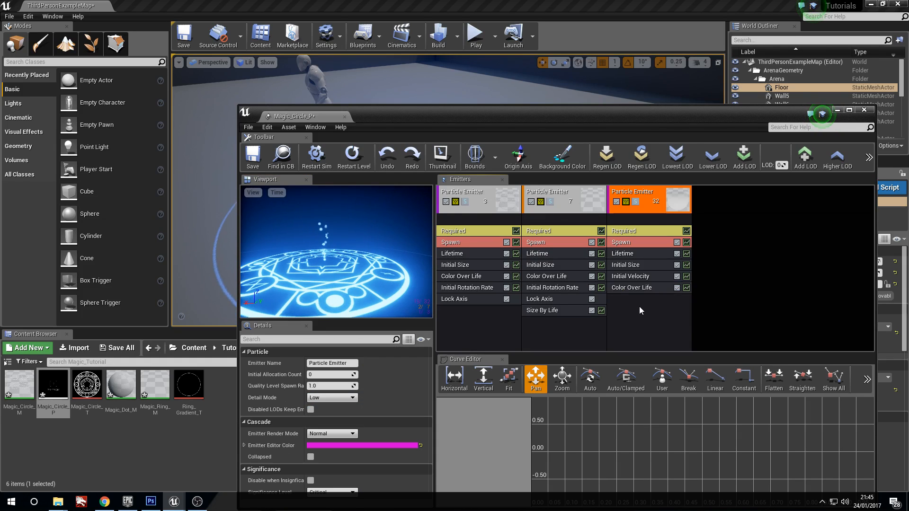
right_click(639, 306)
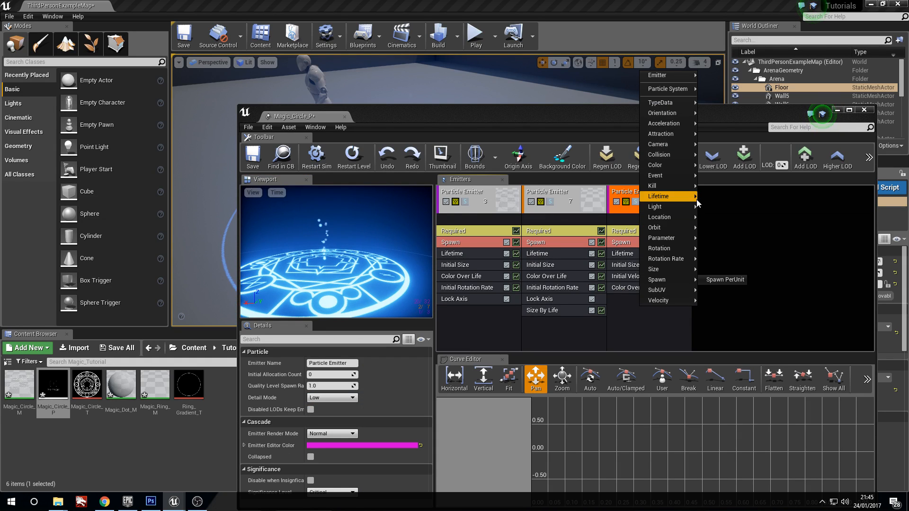
mouse_move(683, 261)
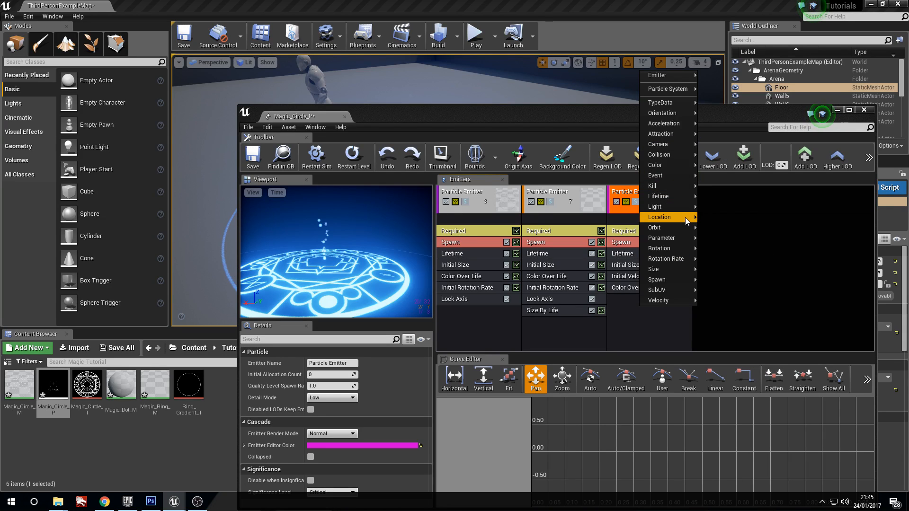
mouse_move(686, 221)
click(733, 229)
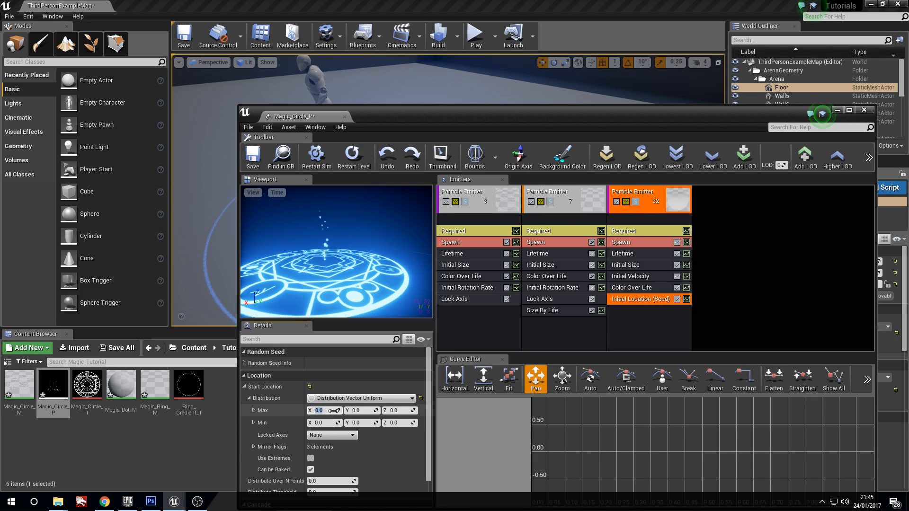
- Set the Start Location's maximum X and Y to 110 in the third emitter's Initial Location (Seed) module
text(110)
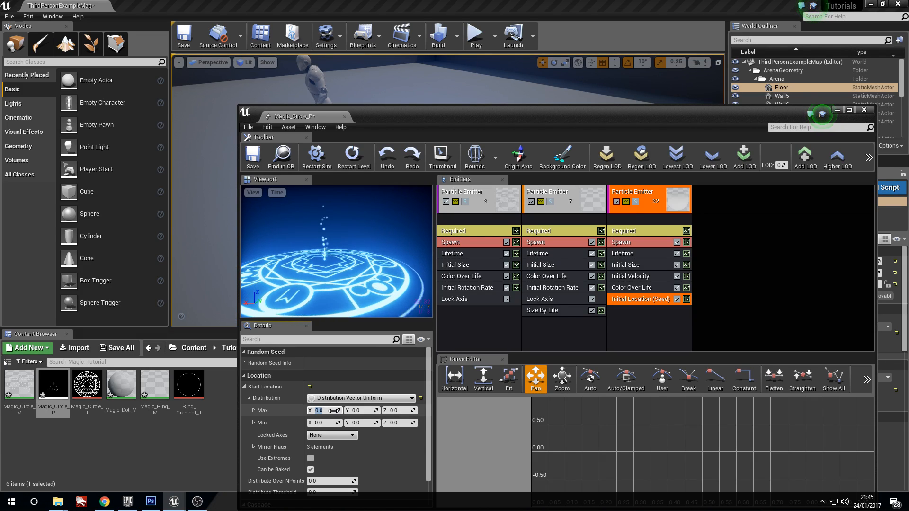
key(Tab)
text(100)
key(Tab)
click(355, 410)
text(110)
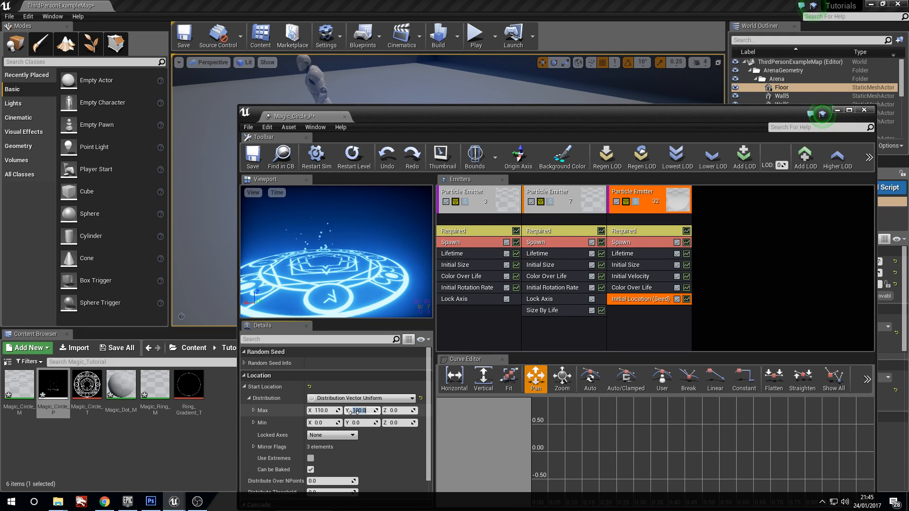
- Set the Start Location's minimum X and Y to -110 for the third emitter
key(Tab)
key(Tab)
text(-110)
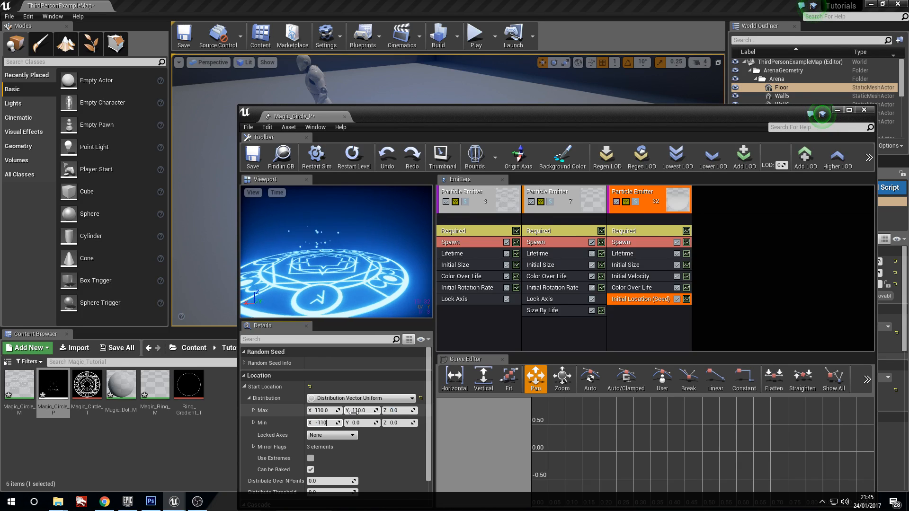
key(Tab)
text(-)
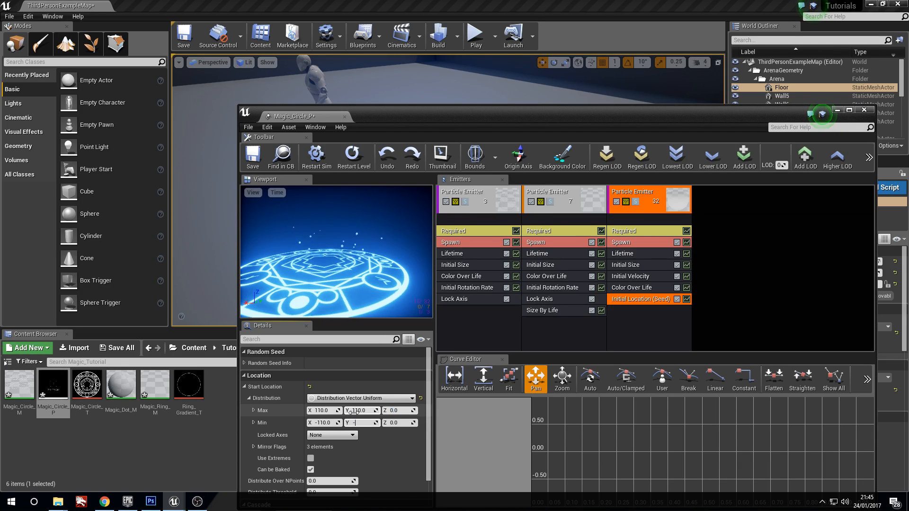
text(110)
key(Tab)
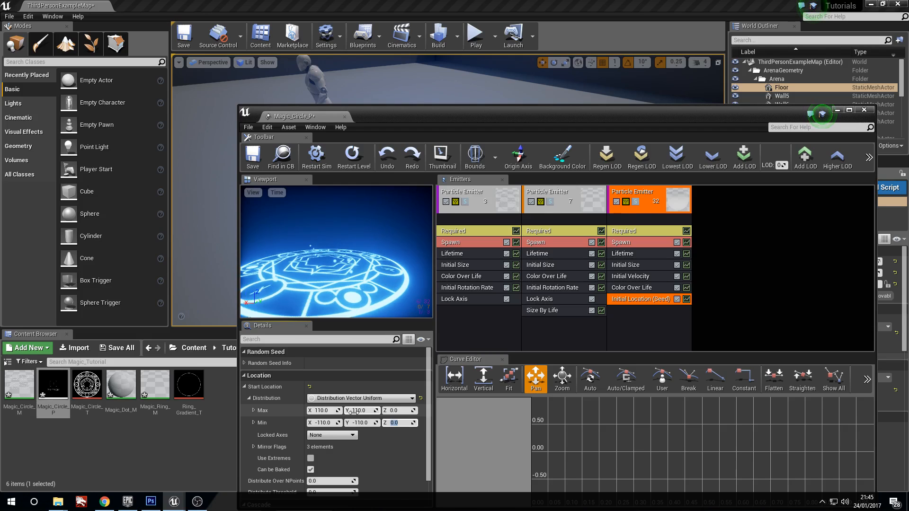
- Preview the magic circle particles from several angles, then save the particle system and close its editor
drag(348, 288, 344, 303)
scroll(337, 273, down, 5)
drag(337, 272, 332, 256)
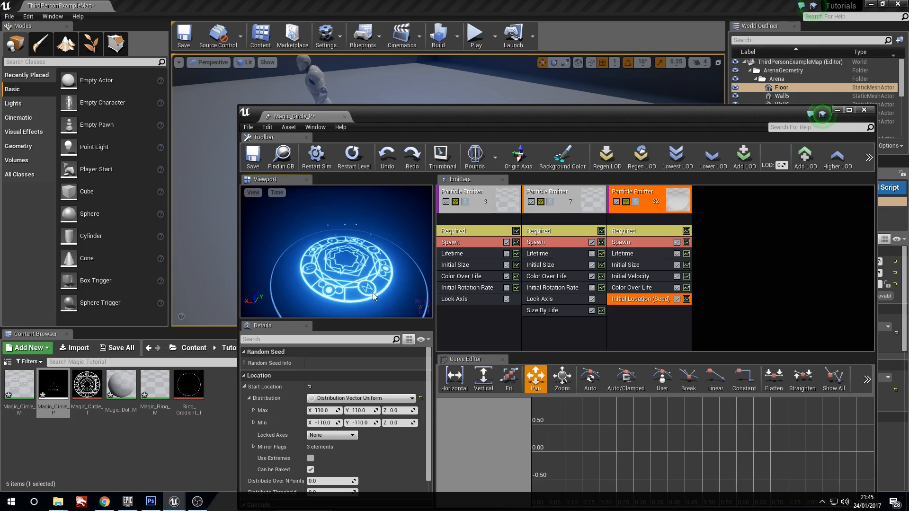
drag(374, 270, 343, 267)
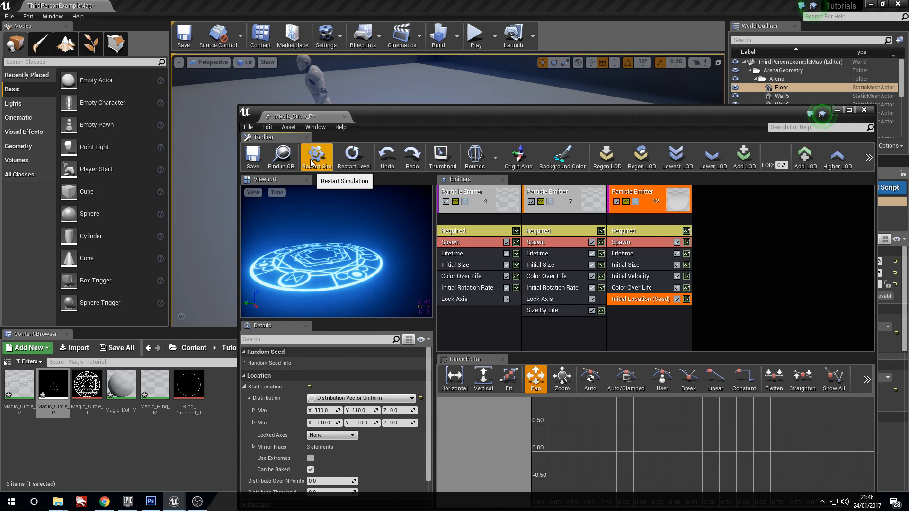
click(252, 155)
click(864, 110)
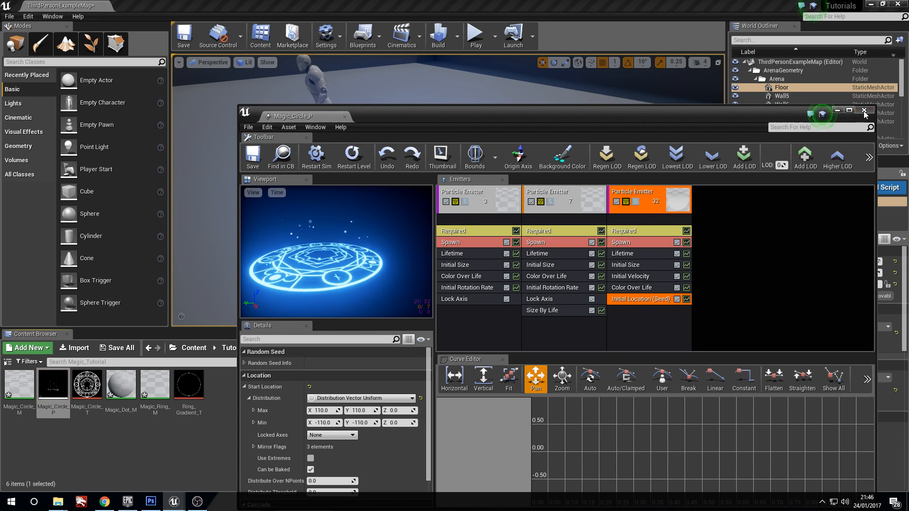
- Create an Actor Blueprint class named Magic_Circle_BP in the Magic_Tutorial folder
right_drag(483, 189, 435, 171)
right_drag(451, 216, 417, 258)
right_drag(426, 213, 452, 213)
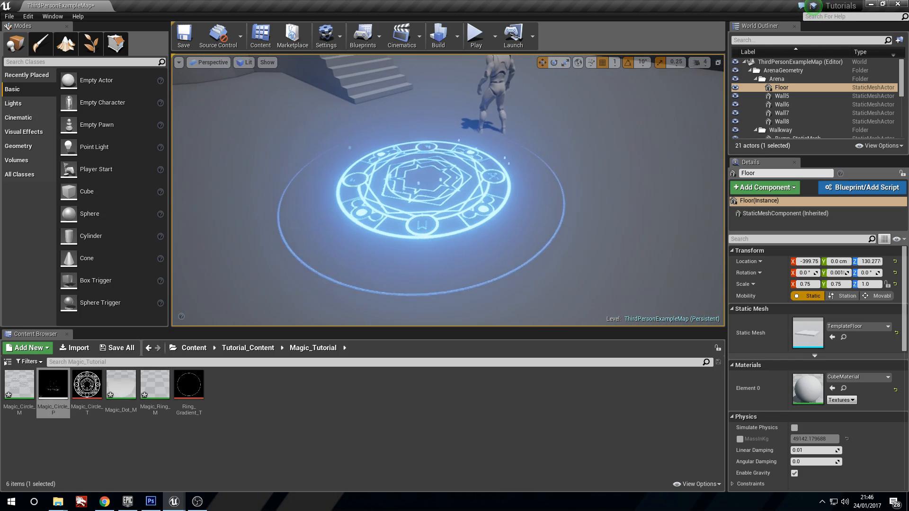
right_click(242, 400)
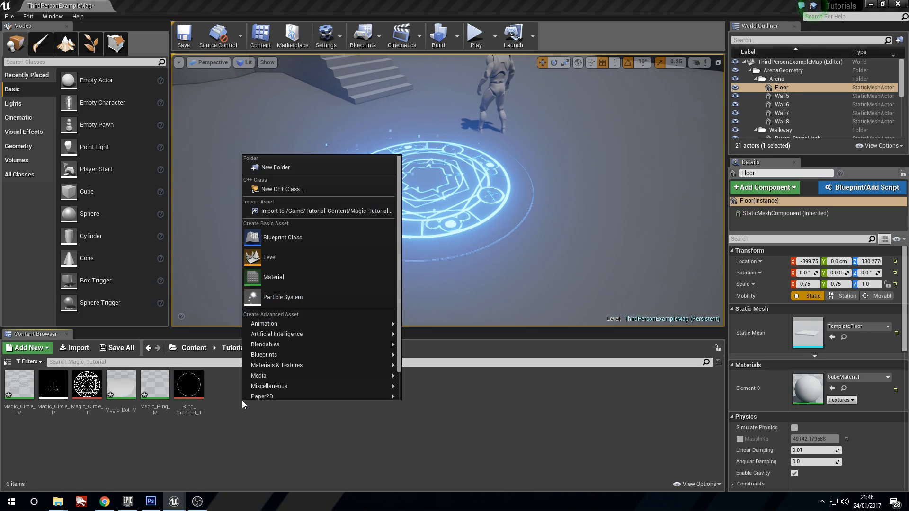
click(312, 234)
click(376, 160)
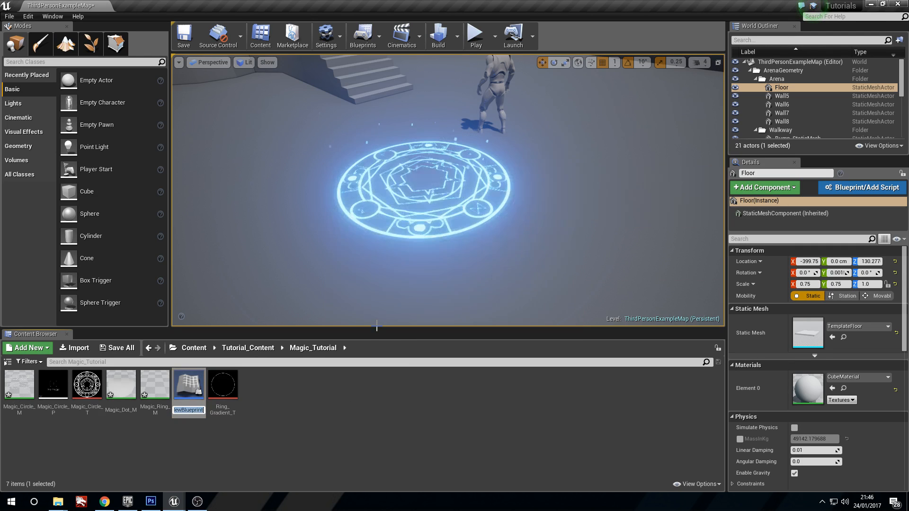
text(Magic_Circle_BP)
key(Return)
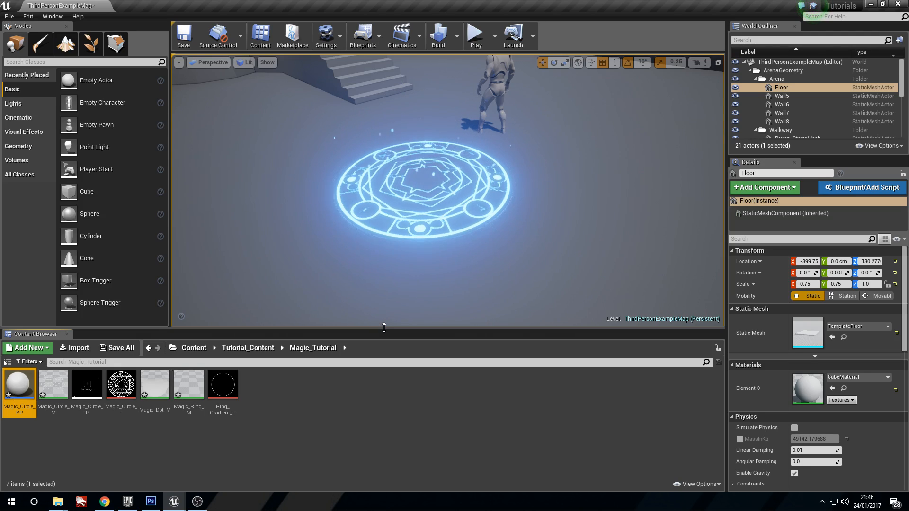
- Open Magic_Circle_BP for editing and add a Particle System component to it
double_click(14, 391)
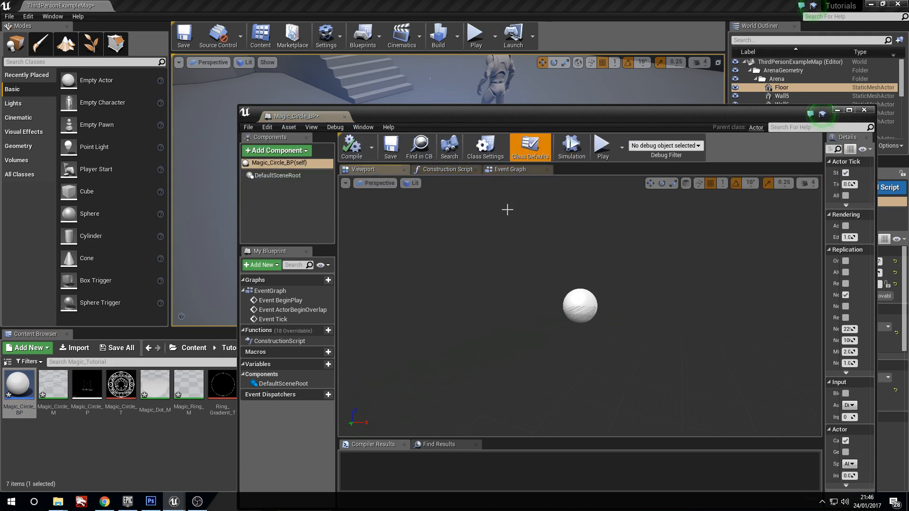
click(307, 150)
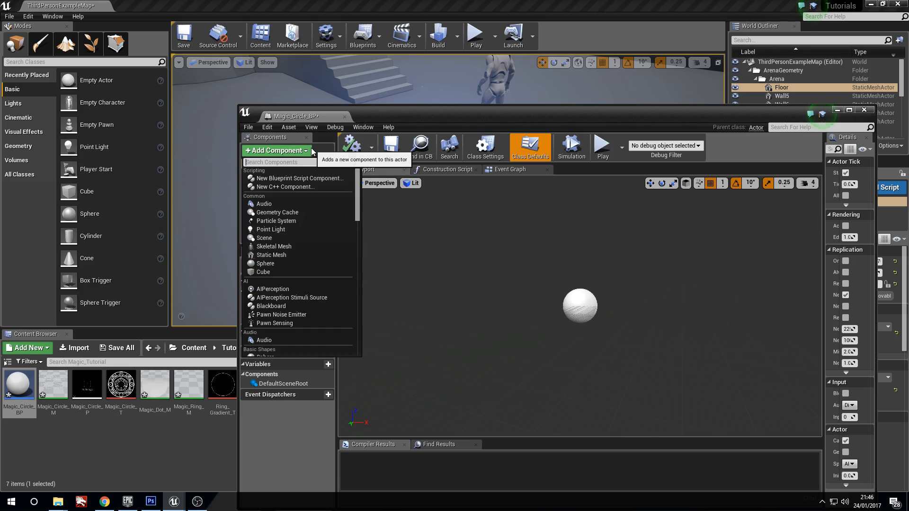
text(parti)
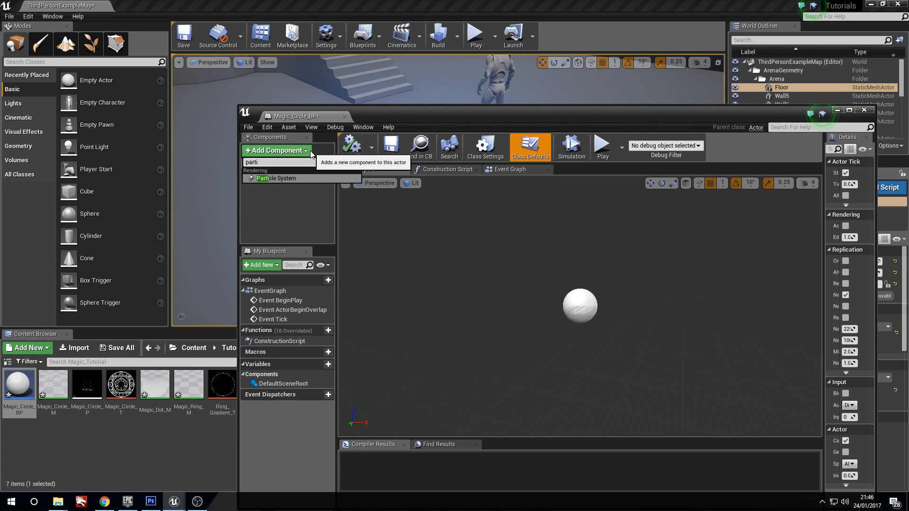
key(Return)
click(288, 186)
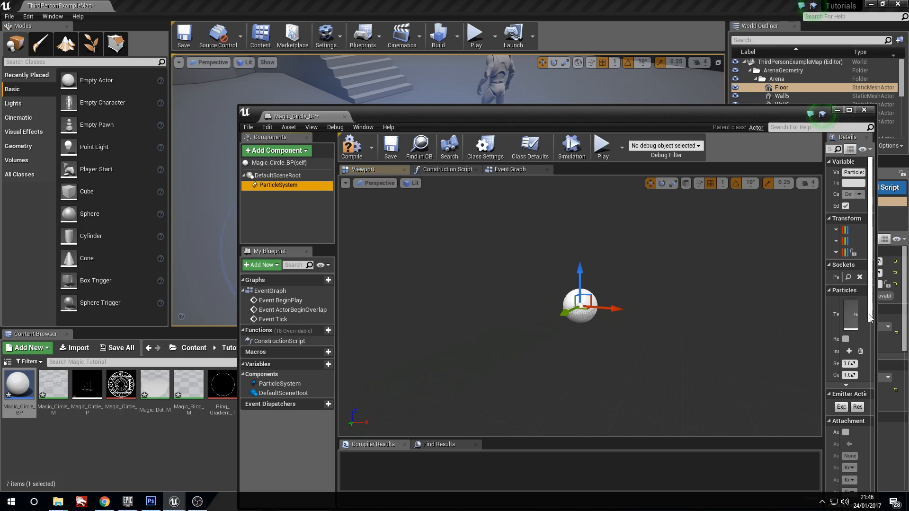
- Enlarge the details area and assign Magic_Circle_P as the ParticleSystem component's template
drag(695, 120, 618, 86)
drag(746, 214, 622, 225)
drag(576, 86, 631, 76)
drag(76, 417, 771, 275)
right_drag(497, 262, 512, 151)
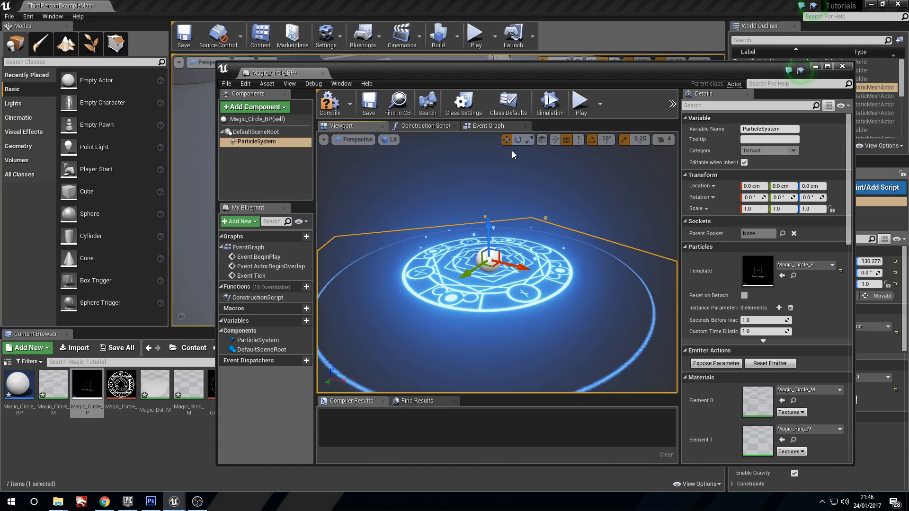
- Delete the ActorBeginOverlap and Tick events from the Event Graph, keeping only Event BeginPlay
click(492, 126)
scroll(511, 231, down, 1)
click(417, 297)
key(Delete)
key(Delete)
- Try chaining a Create Dynamic Material Instance (ParticleSystem) node to Event BeginPlay
right_drag(486, 246, 487, 325)
drag(449, 259, 442, 234)
right_drag(447, 294, 430, 251)
drag(430, 252, 482, 255)
text(create dynam)
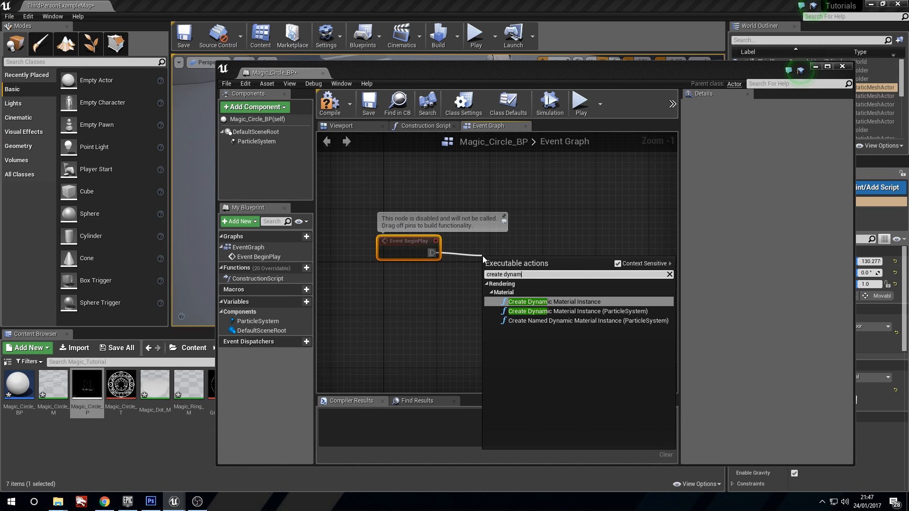
text(i)
key(Down)
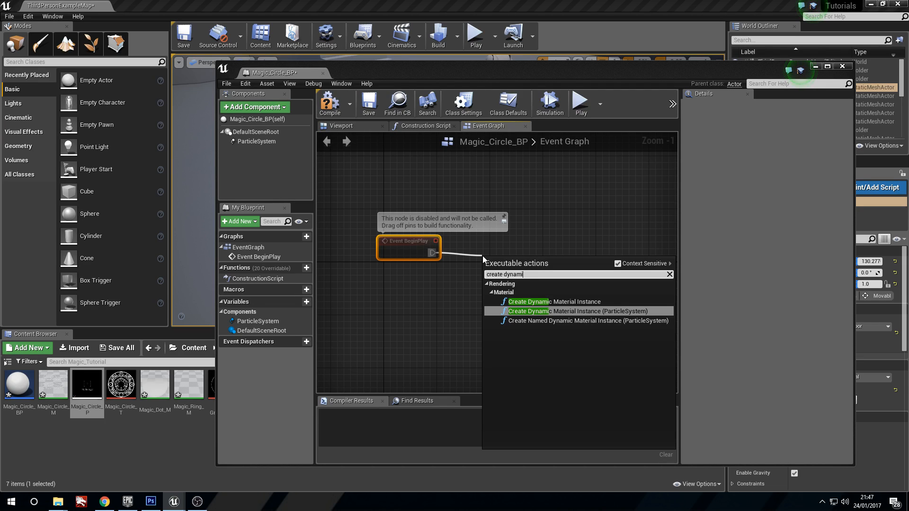
key(Return)
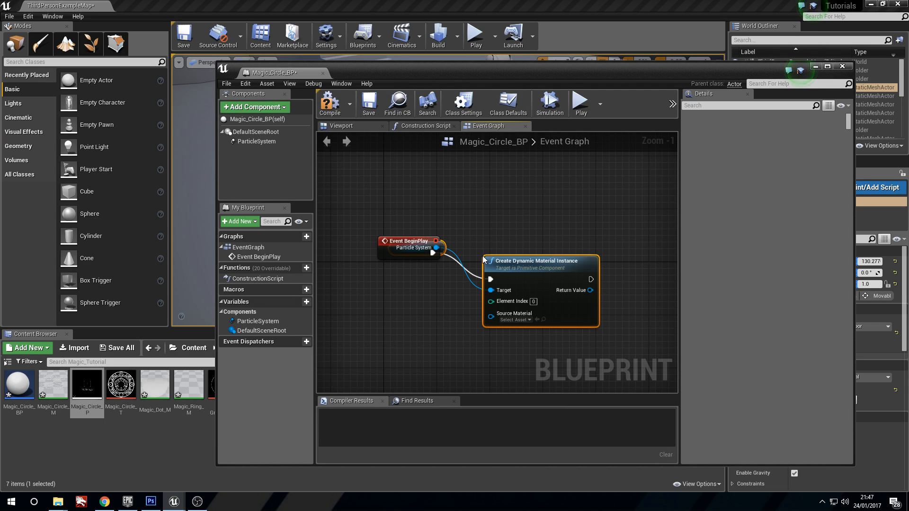
- Move the Particle System reference below Event BeginPlay, then delete it along with the material instance node
click(395, 269)
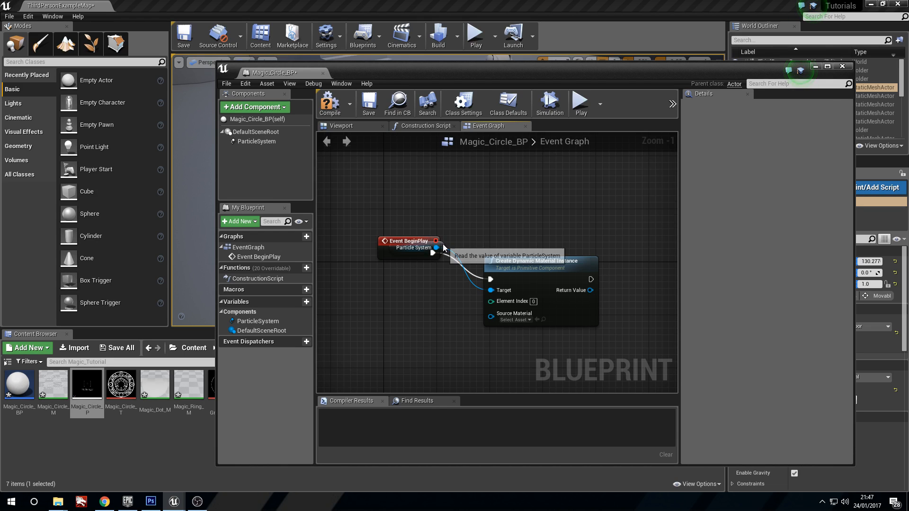
drag(444, 248, 440, 300)
drag(510, 336, 511, 337)
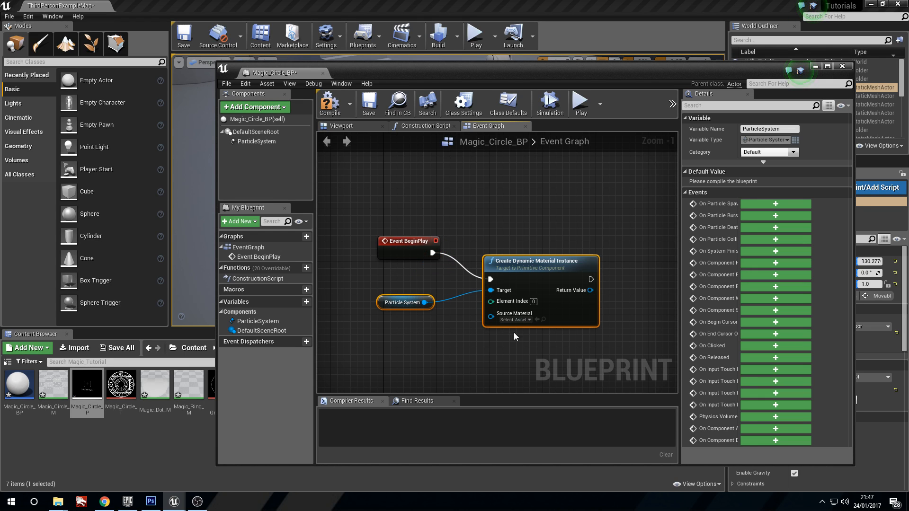
key(Delete)
- Try the generic Create Dynamic Material Instance node with a Parent input after Event BeginPlay
drag(456, 261, 456, 261)
text(crea)
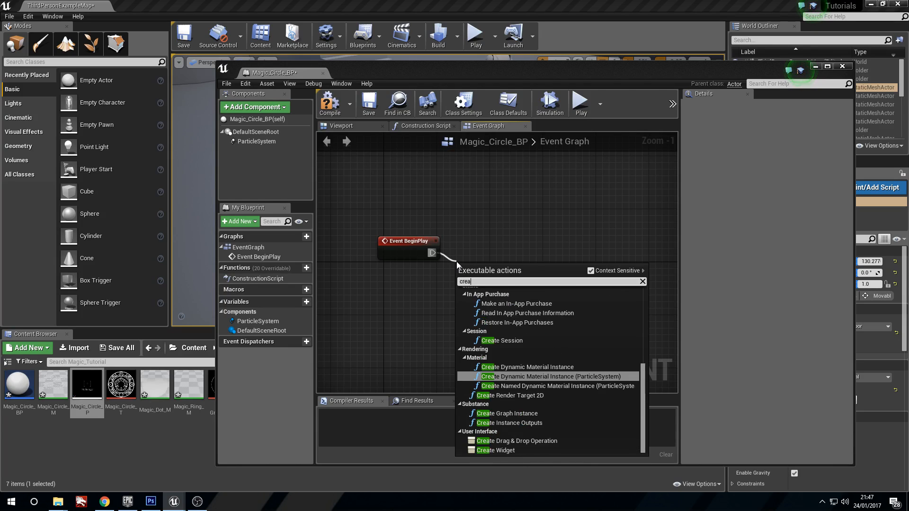
text(te dynam)
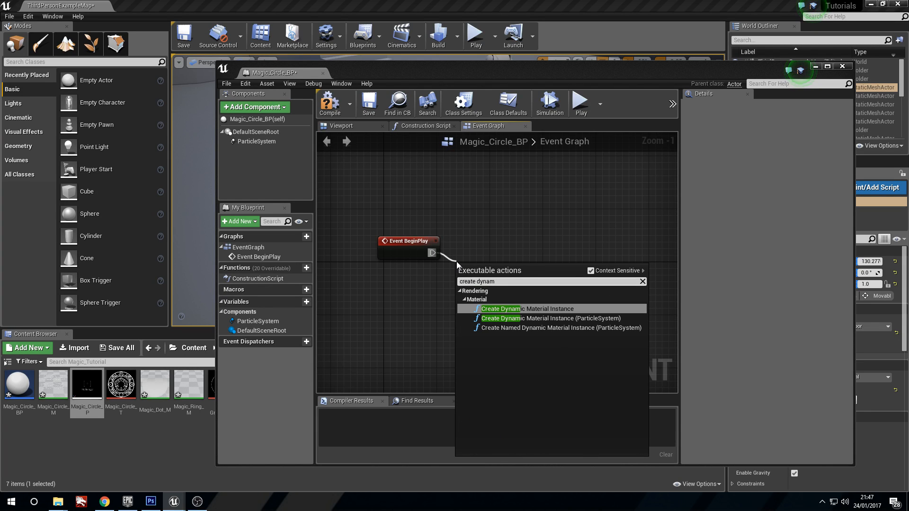
key(Return)
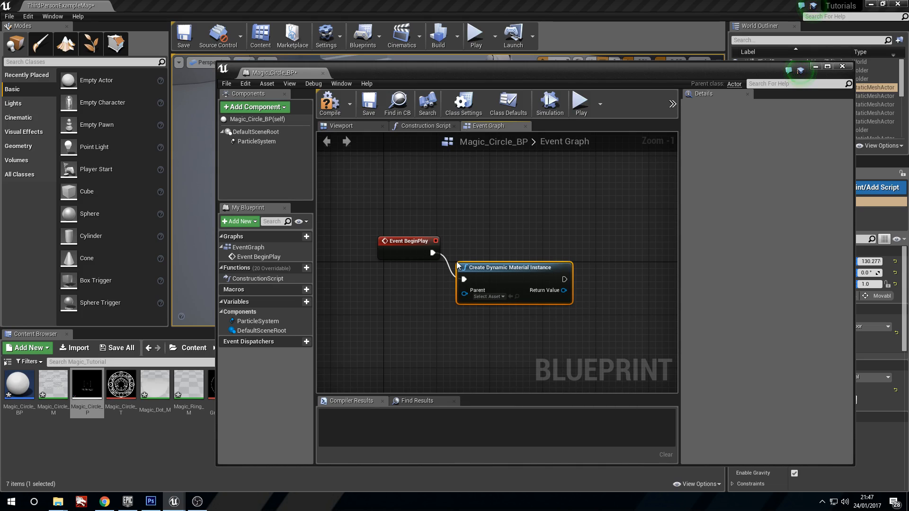
drag(495, 276, 510, 267)
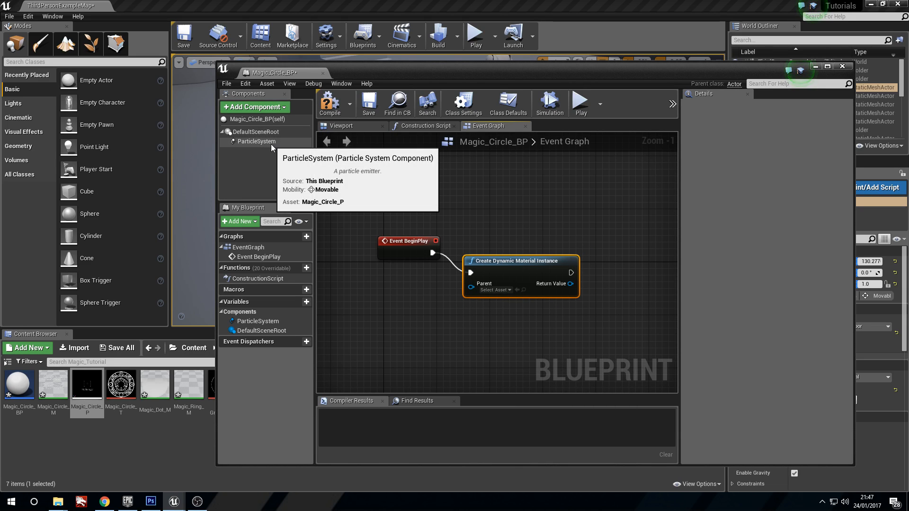
- Add a Particle System reference to the graph and delete the generic Create Dynamic Material Instance node
drag(268, 142, 372, 312)
drag(478, 288, 474, 286)
click(527, 261)
key(Delete)
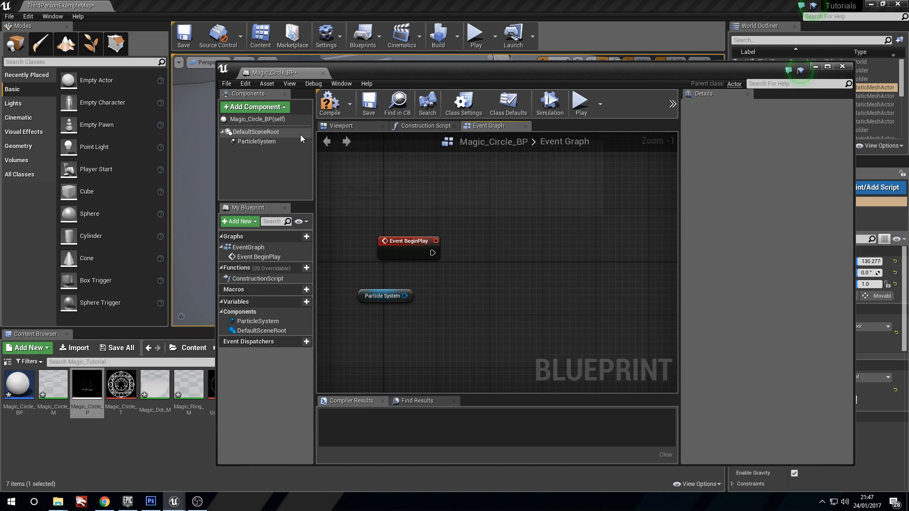
- Create a Create Dynamic Material Instance node targeting the Particle System reference and connect Event BeginPlay to it
drag(367, 297, 527, 234)
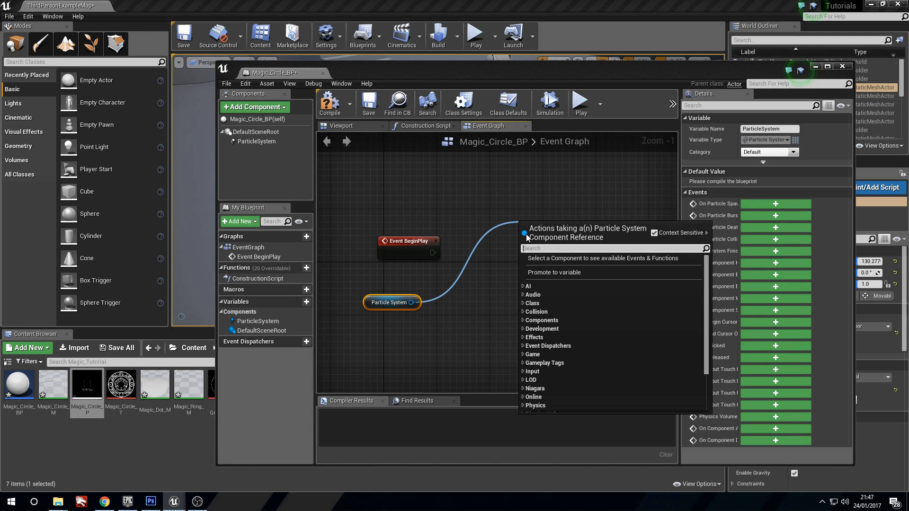
text(creat)
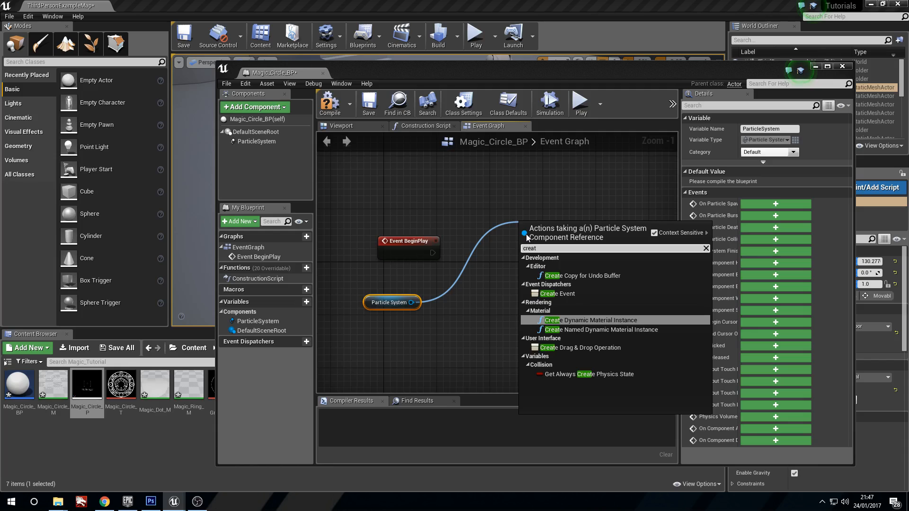
text(e dyn)
key(Return)
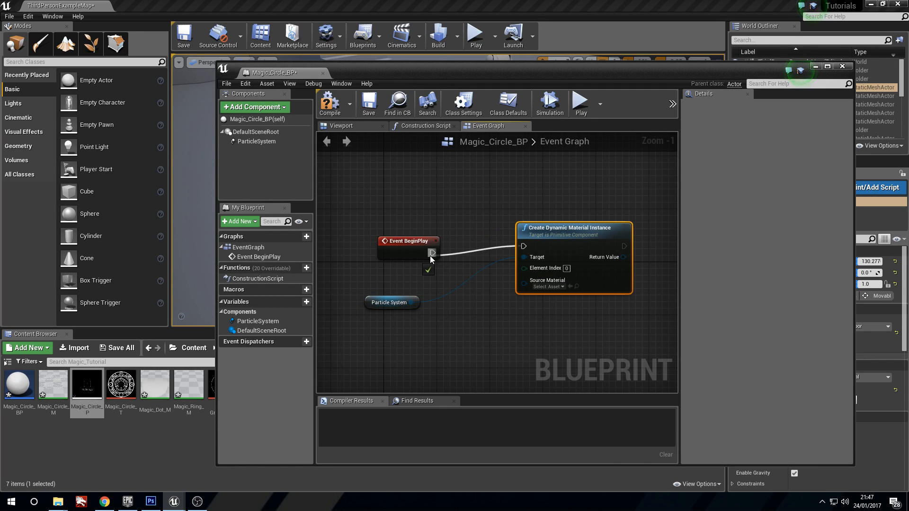
- Align the Create Dynamic Material Instance node with Event BeginPlay and set its Source Material to Magic_Circle_M
drag(574, 232, 561, 239)
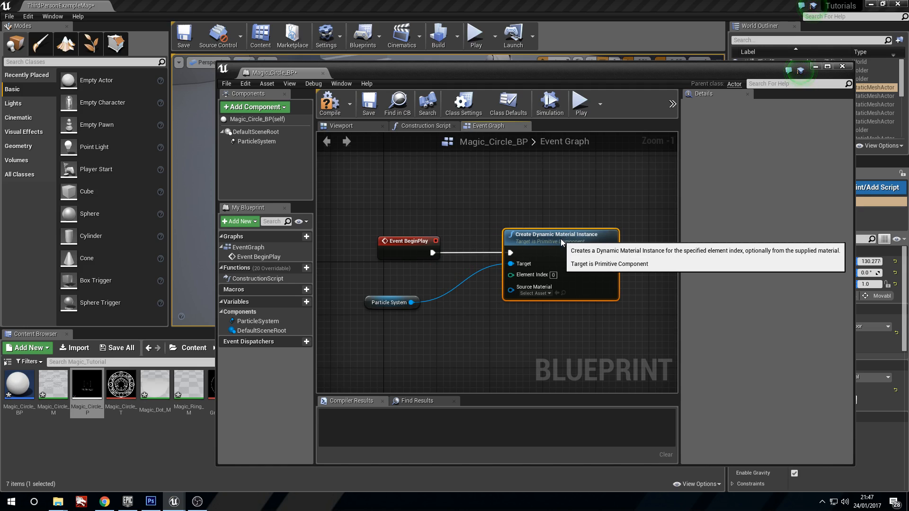
click(547, 293)
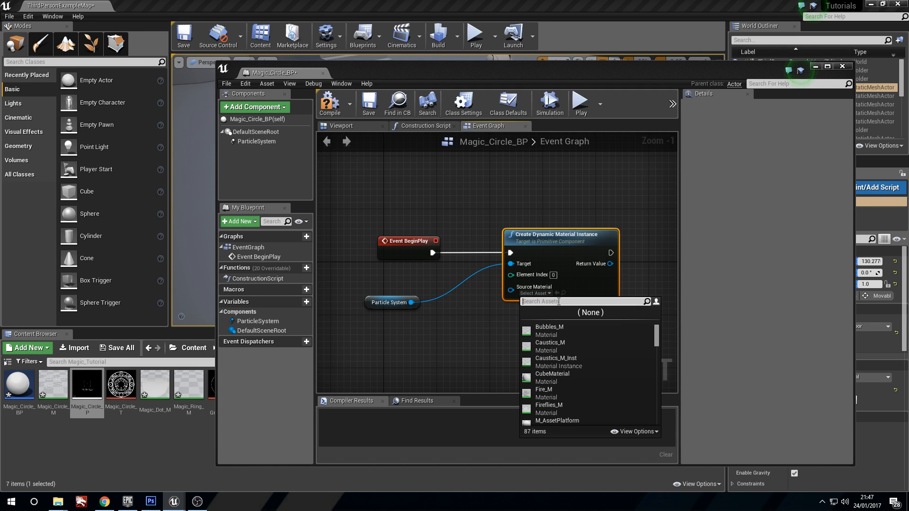
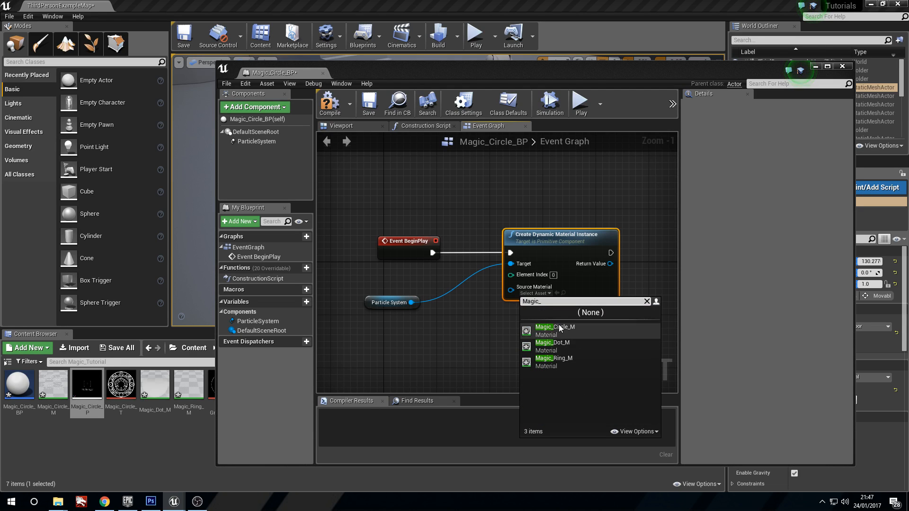
click(563, 327)
- Duplicate the Create Dynamic Material Instance node twice and place one copy directly beside the original
right_drag(567, 216, 478, 221)
drag(450, 314, 449, 317)
right_drag(601, 296, 515, 307)
scroll(558, 278, down, 4)
right_click(562, 280)
right_drag(559, 274, 490, 265)
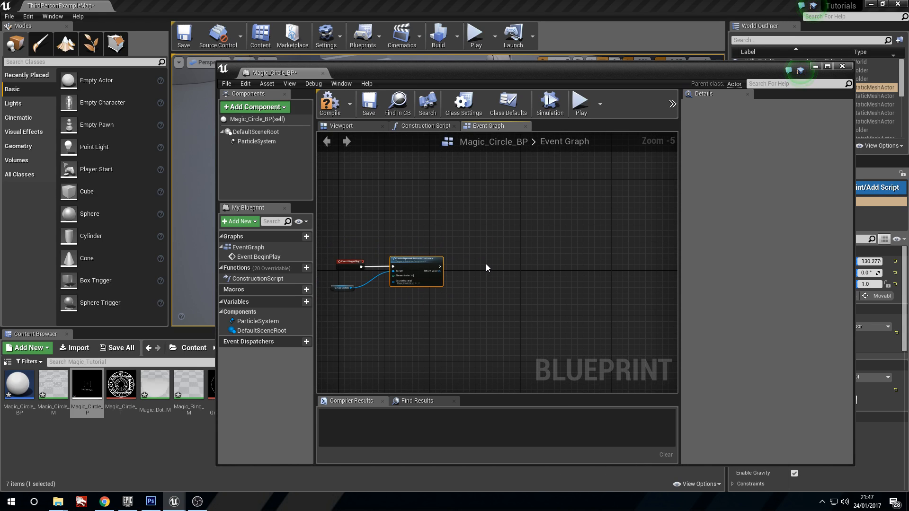
key(ctrl+c)
key(ctrl+v)
key(ctrl+v)
drag(524, 264, 486, 263)
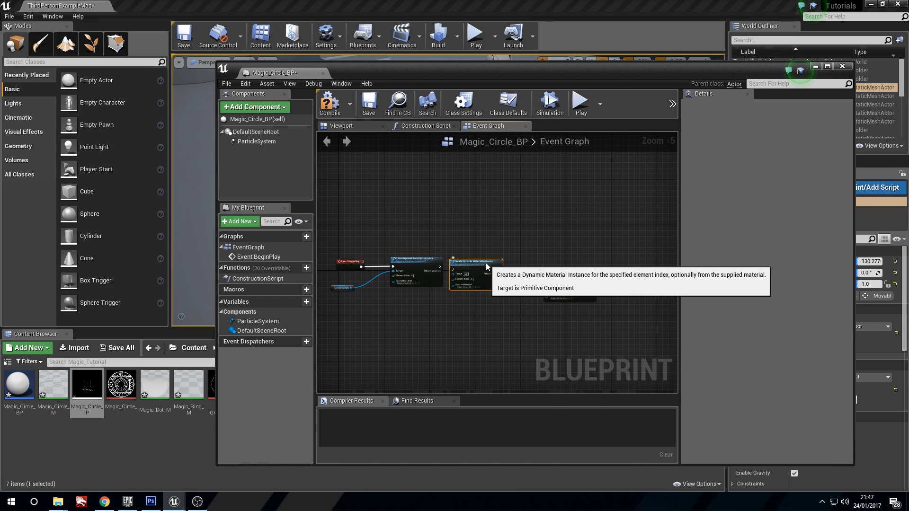
- Place the remaining Create Dynamic Material Instance copy beside the second node and set the two copies' Element Index to 1 and 2
drag(558, 276, 527, 256)
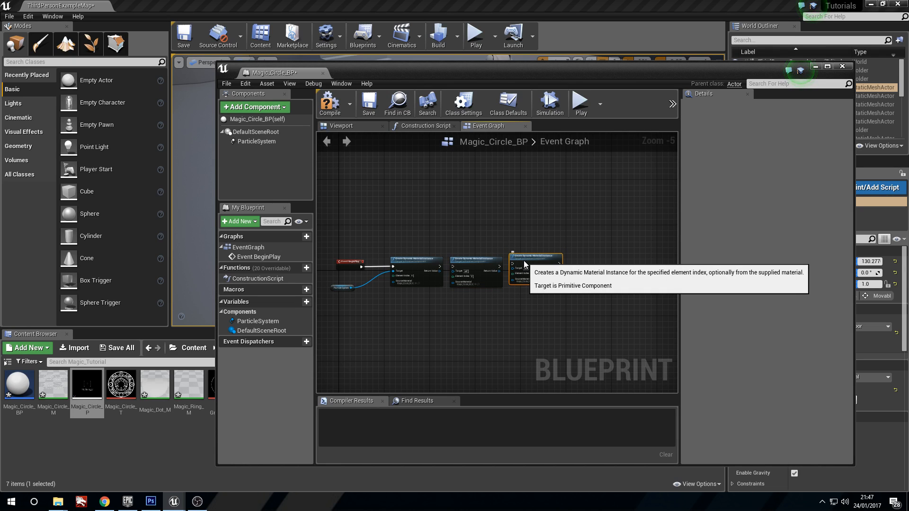
scroll(524, 260, up, 4)
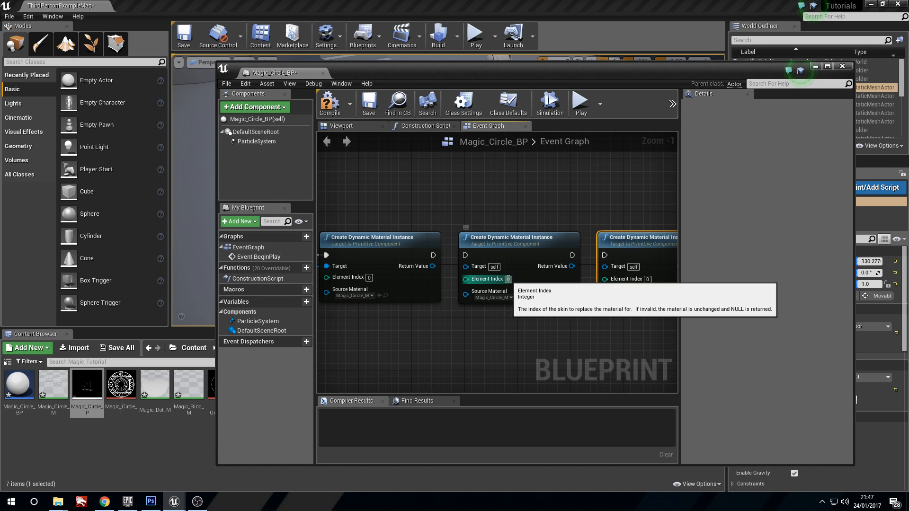
text(1)
key(Return)
right_drag(527, 332, 473, 327)
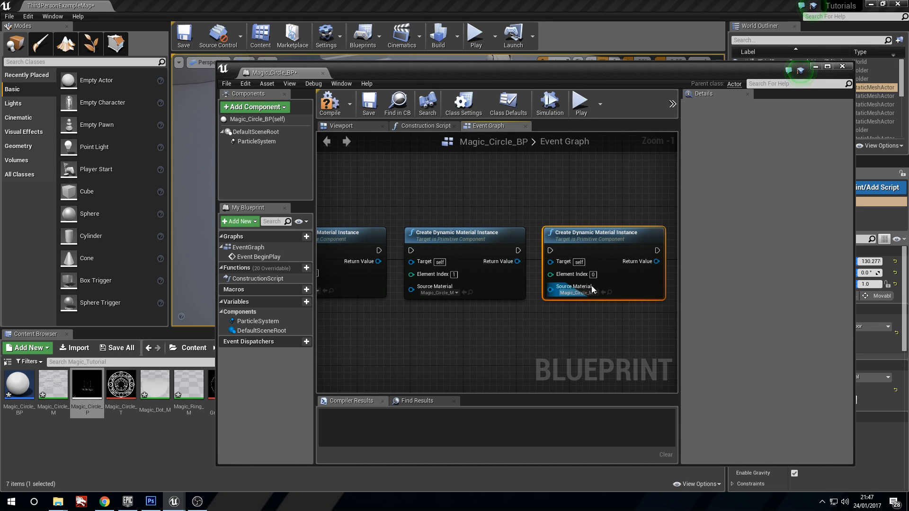
click(592, 274)
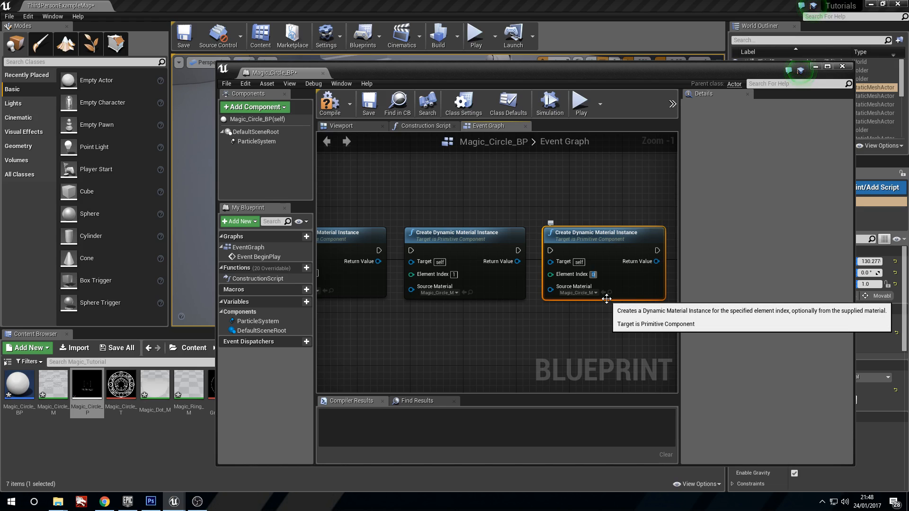
- Connect the Particle System reference to the Target of the second and third Create Dynamic Material Instance nodes
right_drag(455, 320, 580, 304)
right_drag(408, 329, 444, 315)
scroll(444, 315, down, 1)
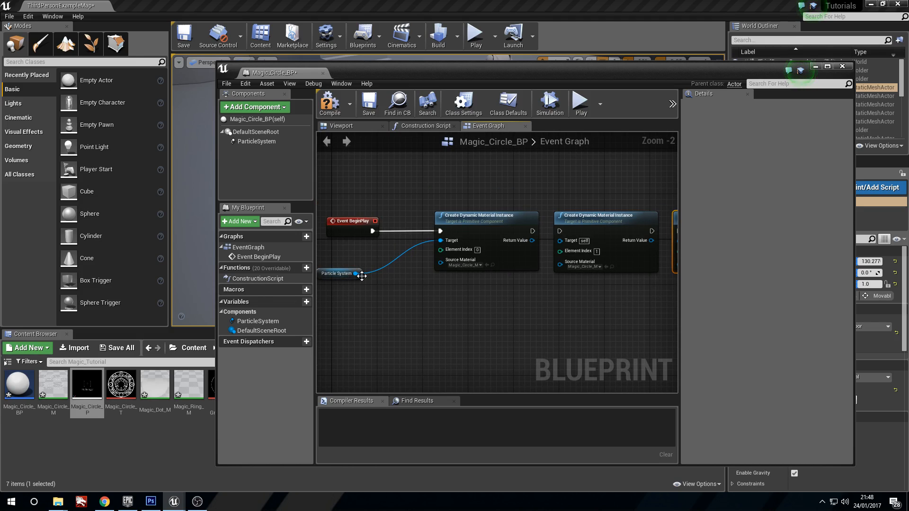
drag(346, 273, 567, 243)
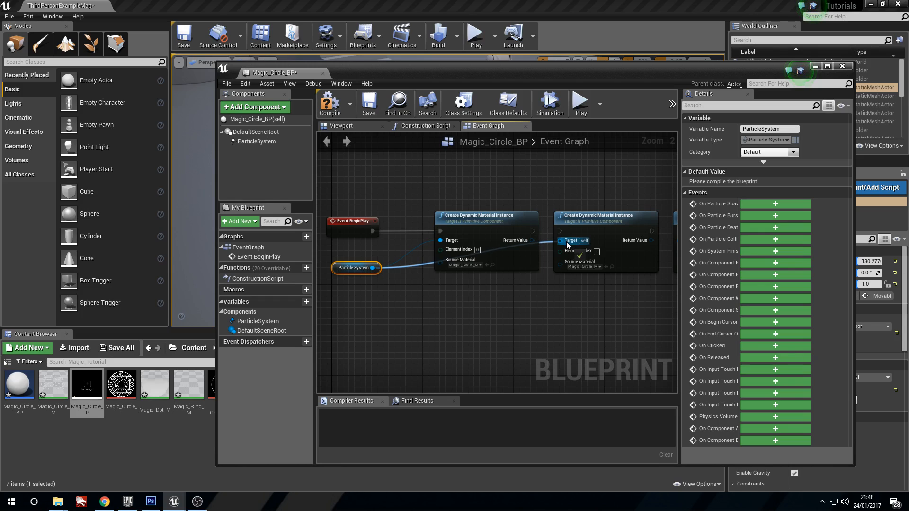
drag(372, 268, 654, 243)
- Set Source Material to Magic_Ring_M on the second Create Dynamic Material Instance node and Magic_Dot_M on the third
right_drag(548, 307, 438, 341)
scroll(531, 303, up, 1)
click(447, 317)
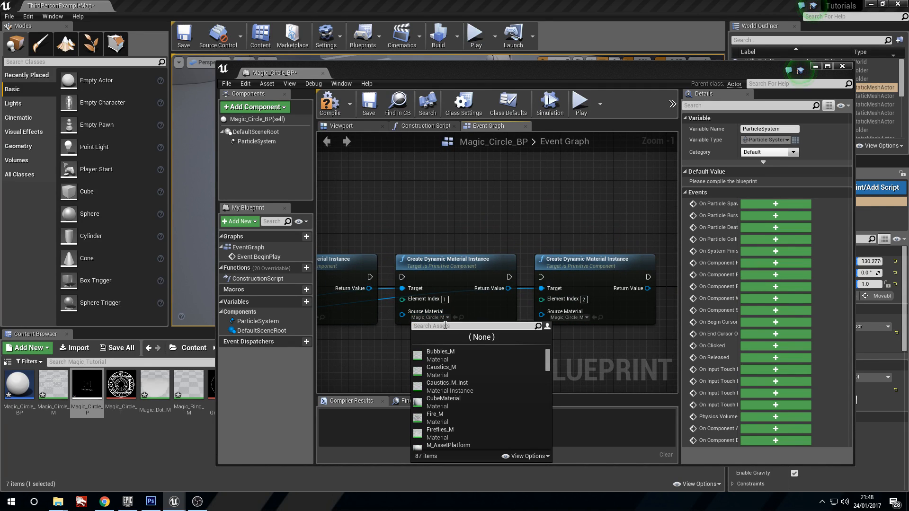
text(_)
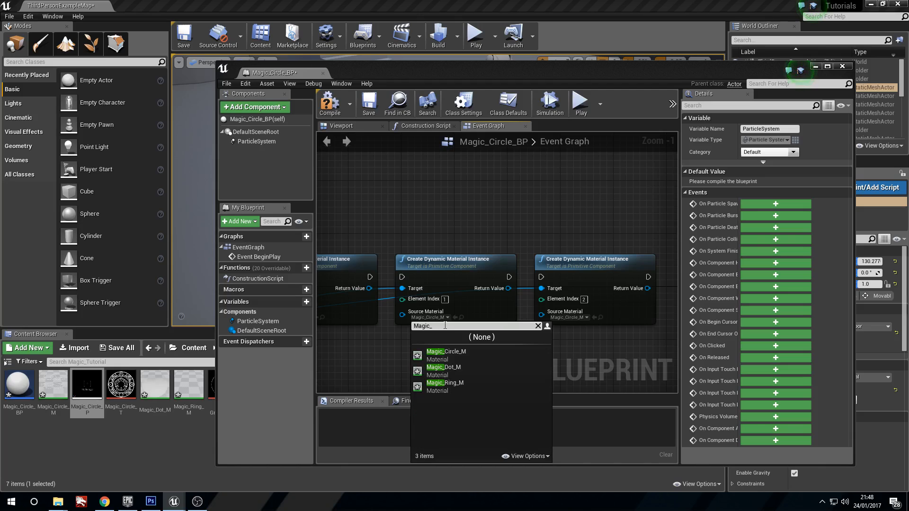
click(450, 354)
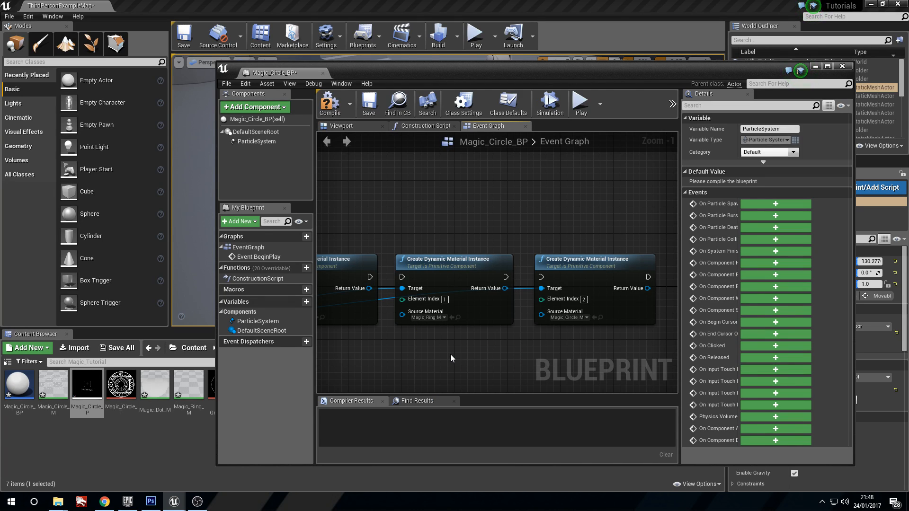
click(579, 318)
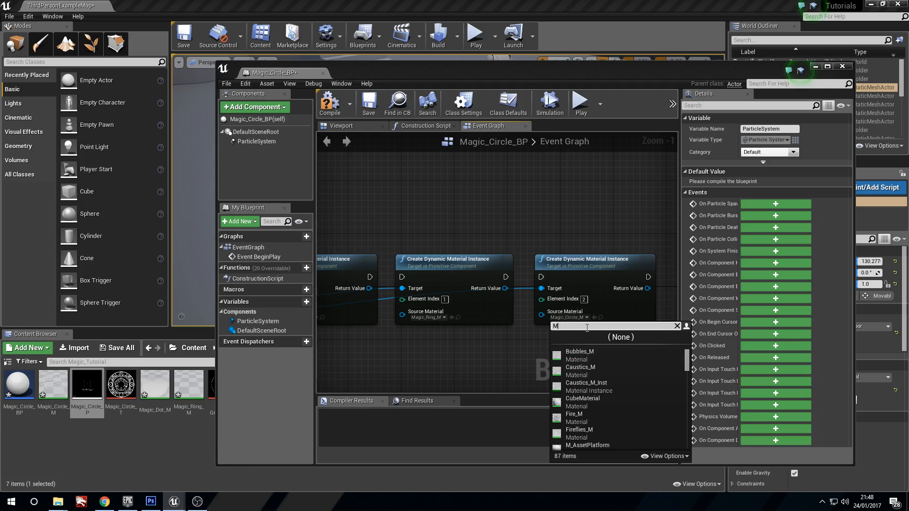
text(Magic_Do)
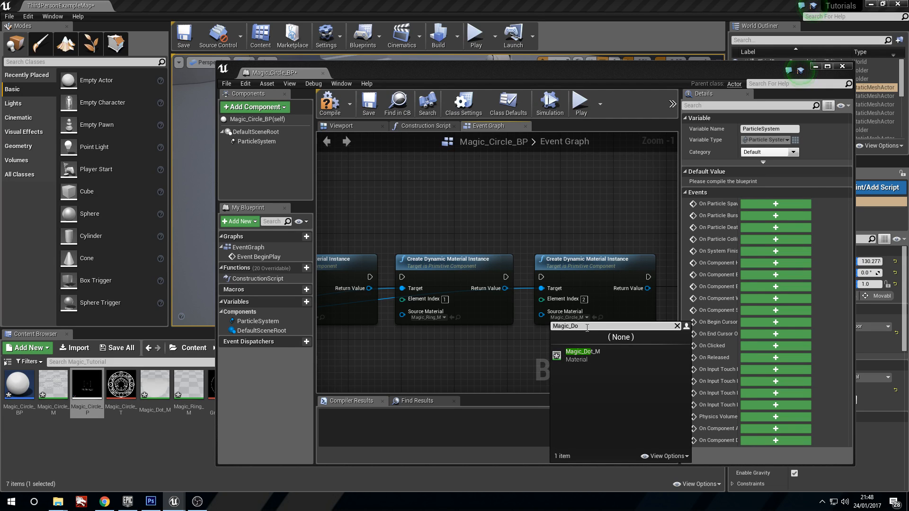
click(580, 359)
- Link the execution flow through the three Create Dynamic Material Instance nodes in sequence
right_drag(442, 331, 516, 327)
drag(445, 273, 476, 273)
right_drag(575, 210, 512, 226)
drag(517, 287, 553, 287)
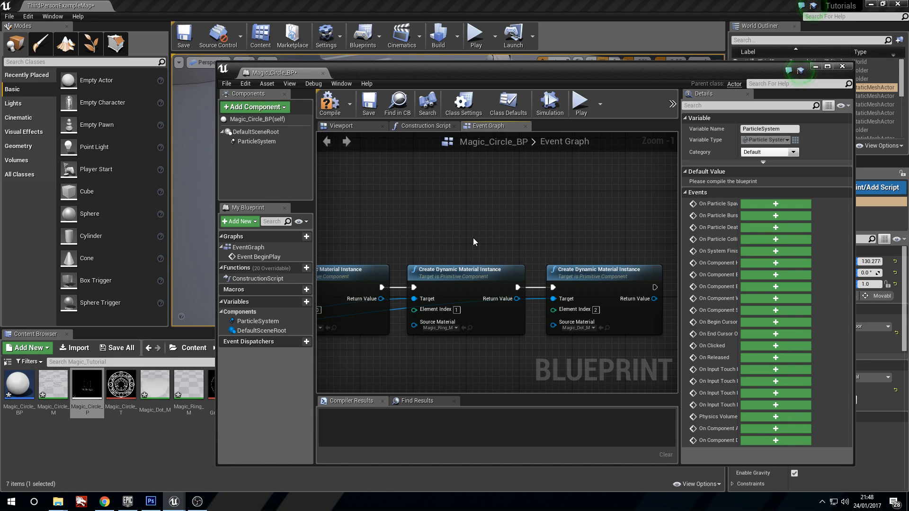
- Add a custom event named Magic in the empty graph area below Event BeginPlay
scroll(529, 236, down, 4)
right_click(390, 292)
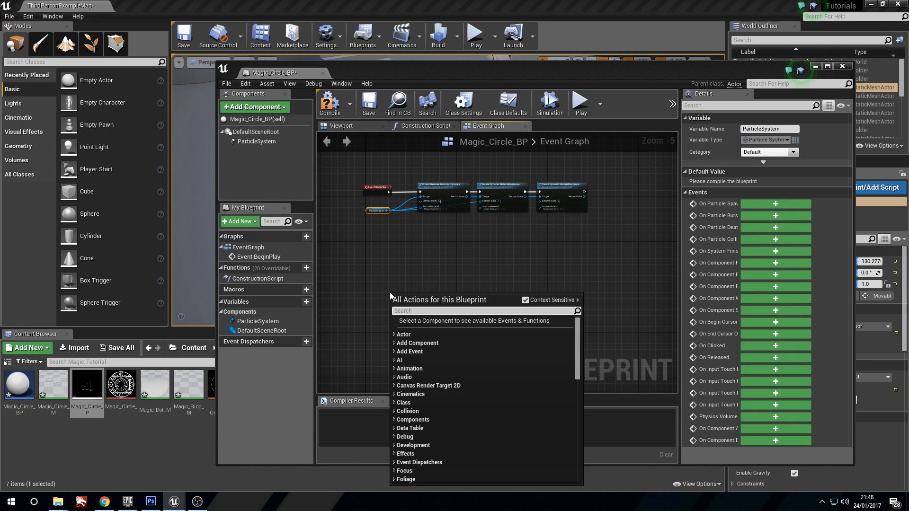
text(custom)
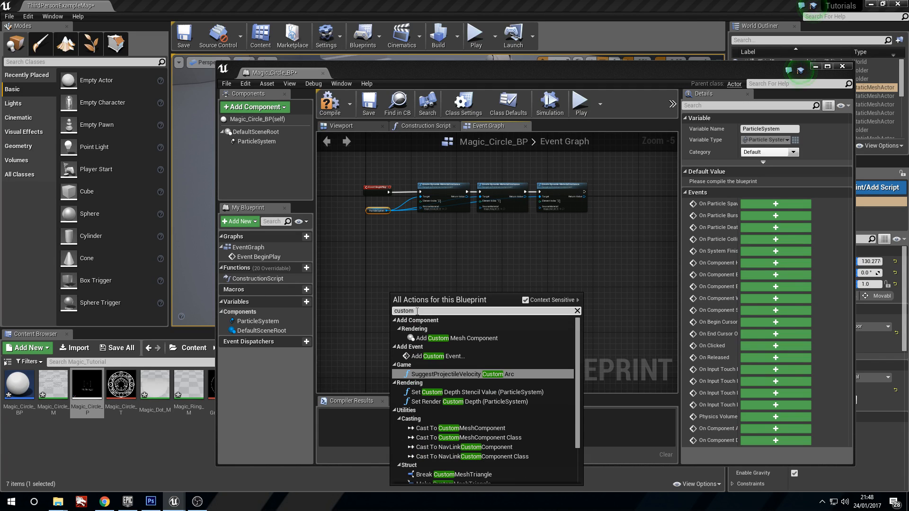
click(439, 356)
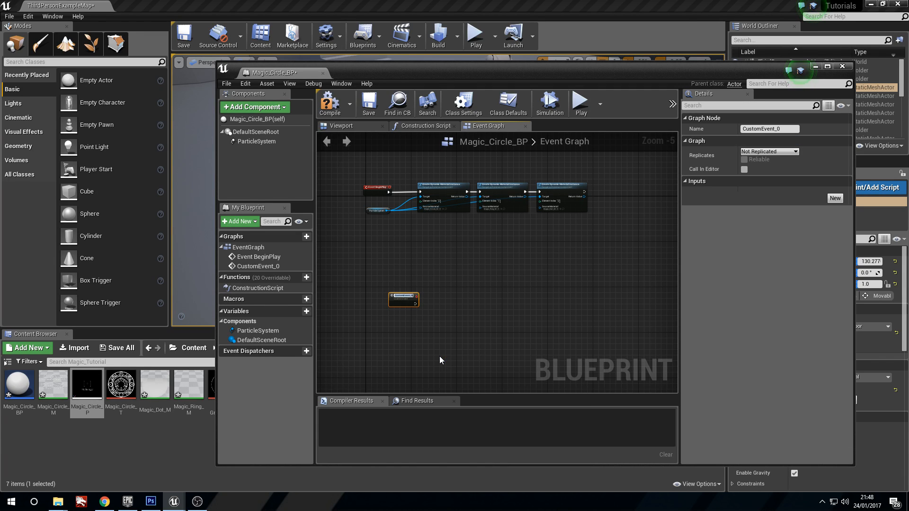
scroll(384, 299, up, 1)
scroll(385, 299, up, 2)
text(Magic)
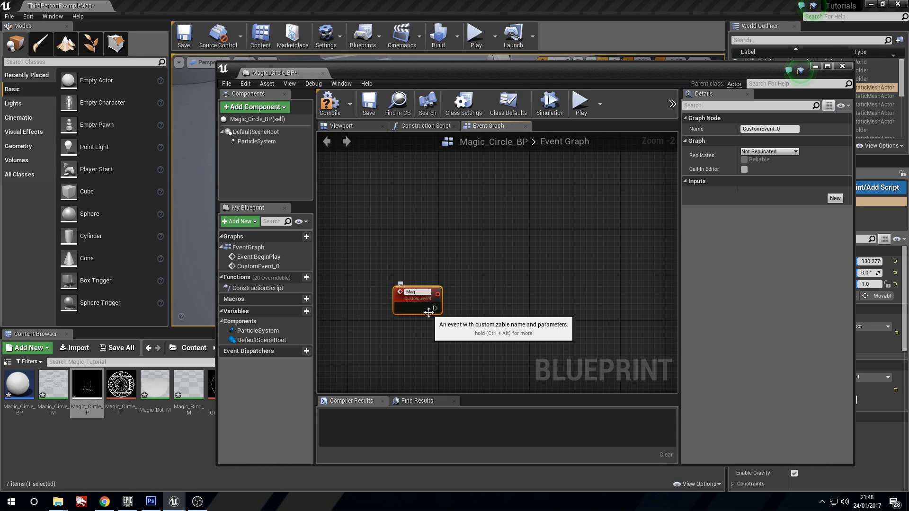
key(Return)
- Add a call to the Magic event after the third Create Dynamic Material Instance node and align it with the chain
scroll(480, 325, down, 2)
drag(454, 338, 424, 266)
scroll(468, 307, up, 4)
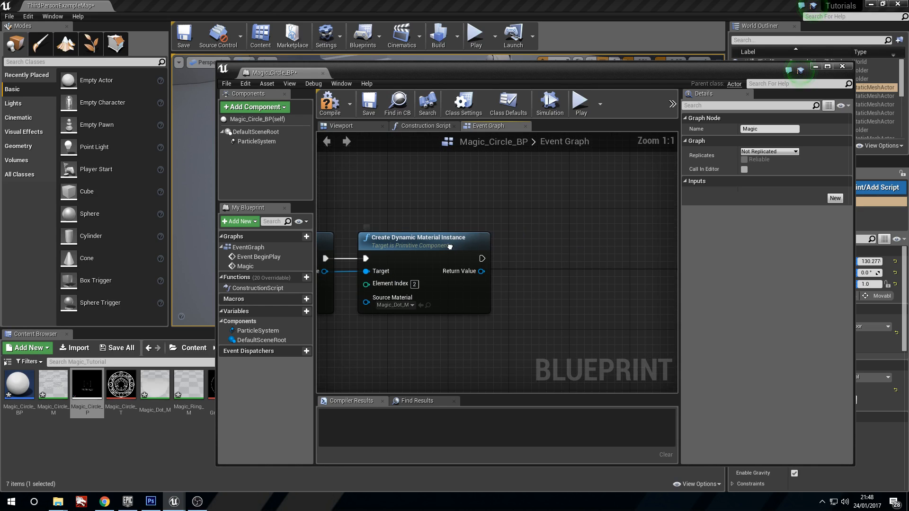
drag(479, 258, 538, 241)
text(m)
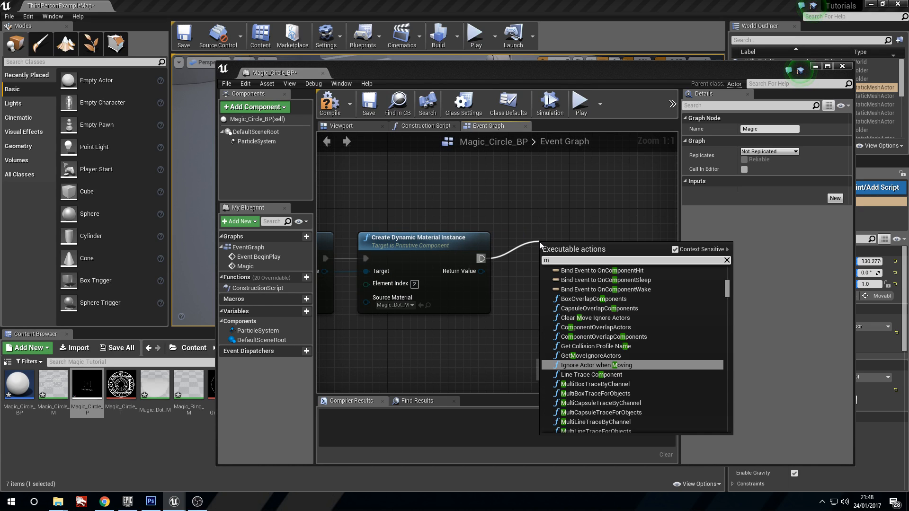
text(agic)
key(Return)
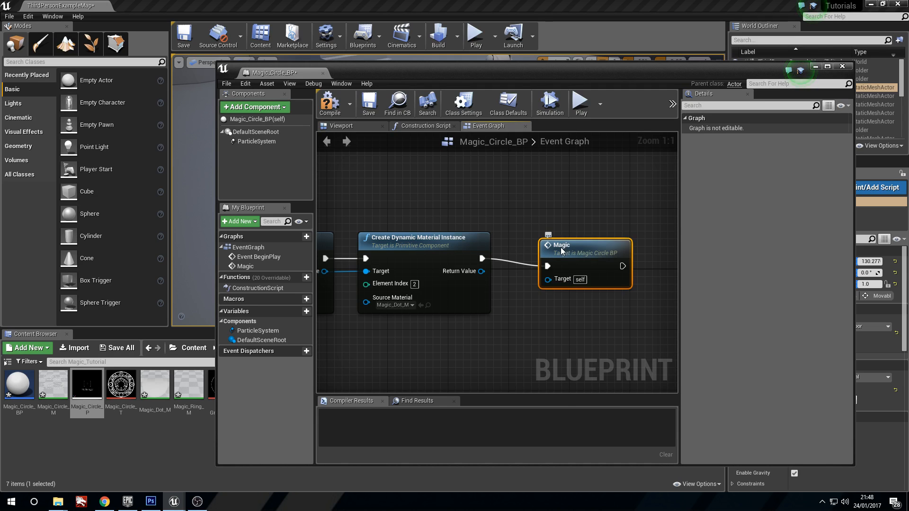
scroll(545, 243, down, 4)
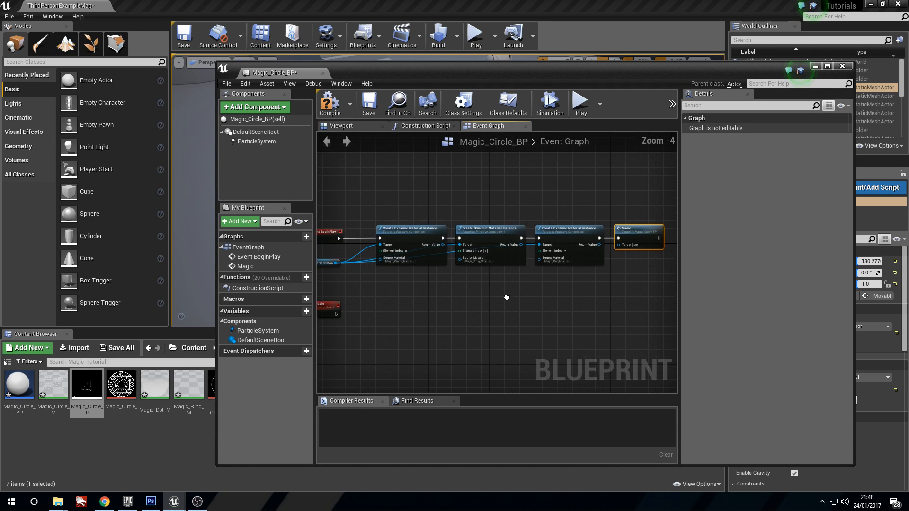
right_drag(507, 298, 520, 299)
- Look over the Event BeginPlay chain, from the three Create Dynamic Material Instance nodes to the Magic call
mouse_move(333, 212)
mouse_down()
mouse_move(358, 246)
mouse_move(360, 205)
mouse_up()
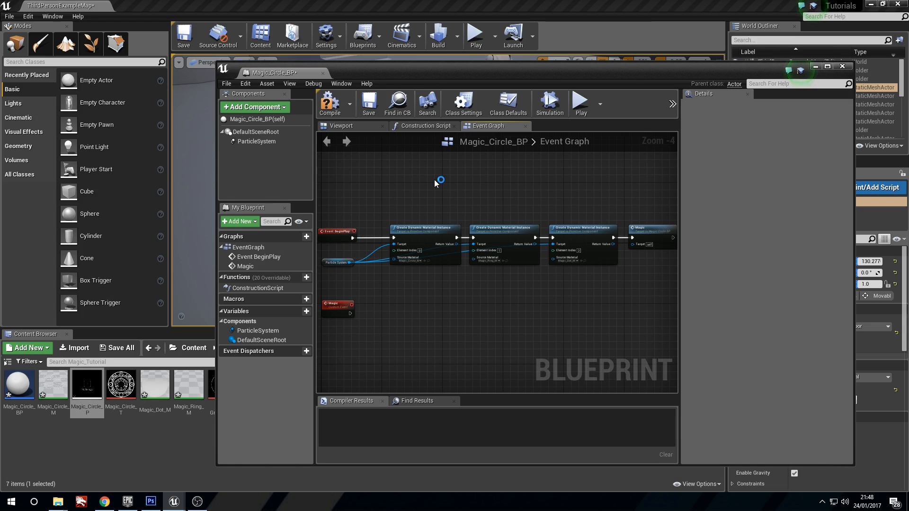
right_drag(420, 171, 451, 182)
drag(415, 199, 615, 280)
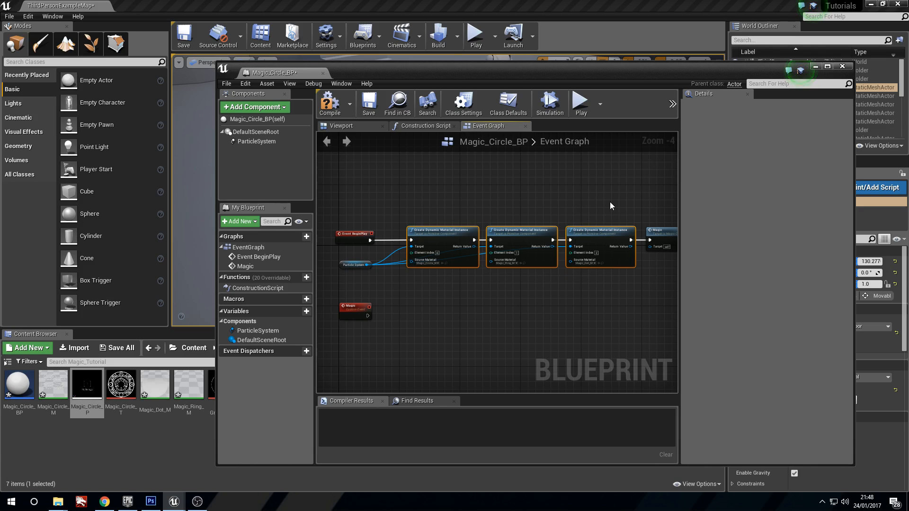
right_drag(605, 212, 488, 199)
right_drag(385, 220, 450, 211)
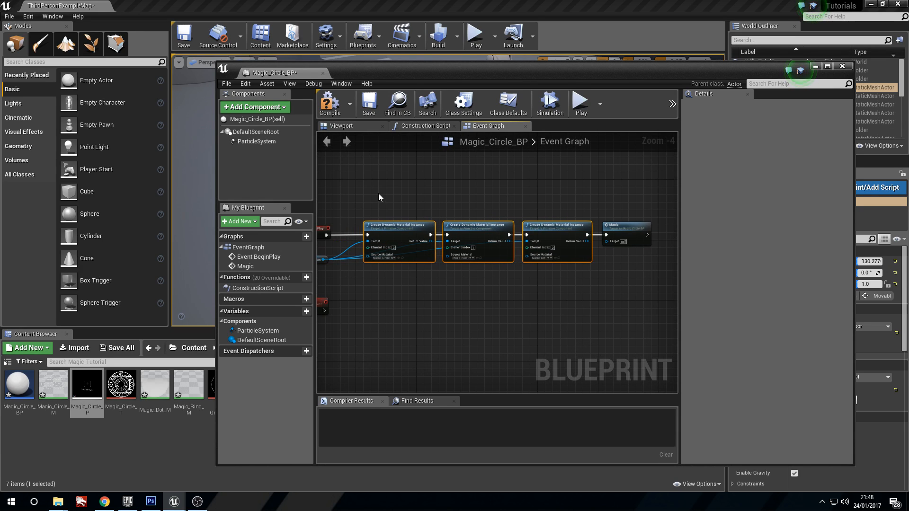
right_drag(523, 190, 453, 178)
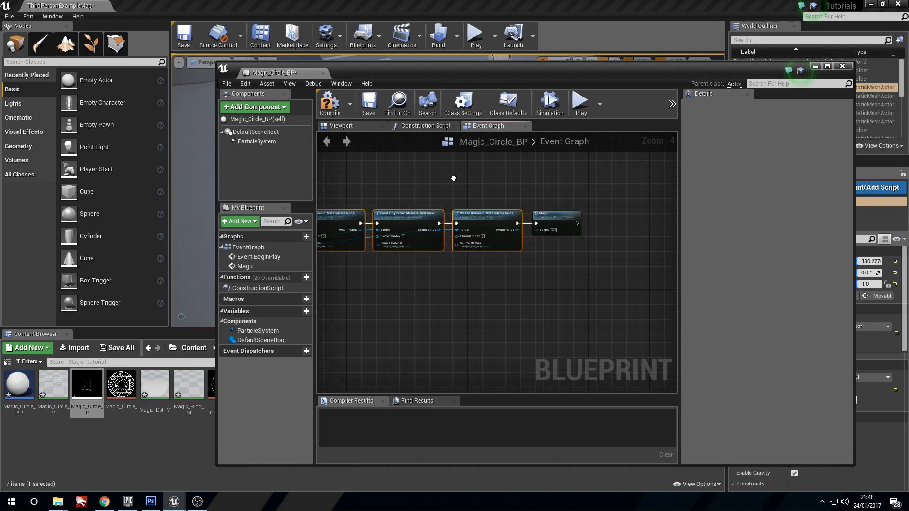
right_drag(609, 172, 549, 173)
click(513, 215)
- Reposition the Magic custom event, add a Timeline with Play wired to the event, and place it alongside
right_drag(452, 296, 675, 242)
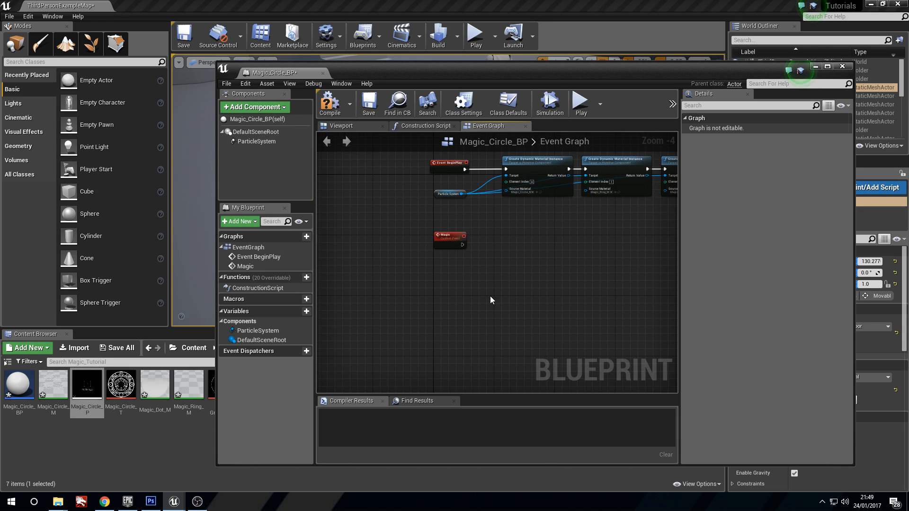
drag(476, 264, 439, 246)
click(484, 274)
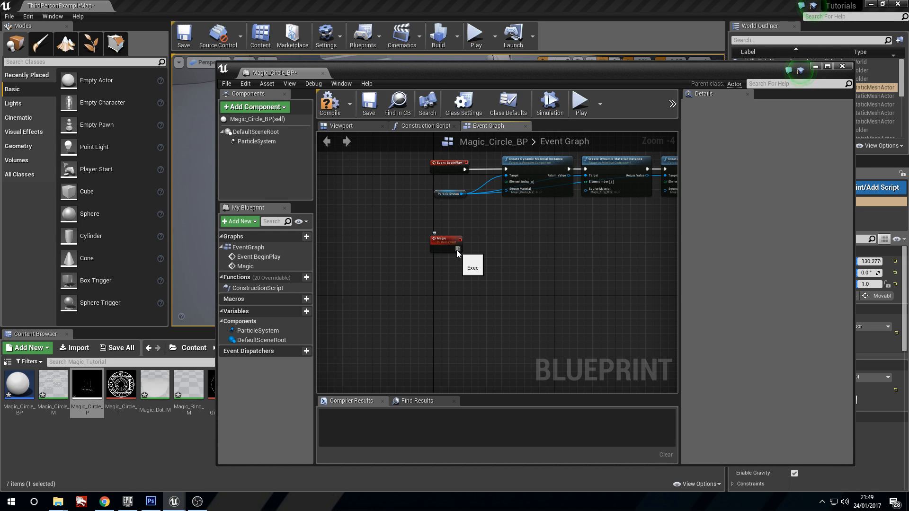
drag(456, 250, 484, 263)
text(timeline)
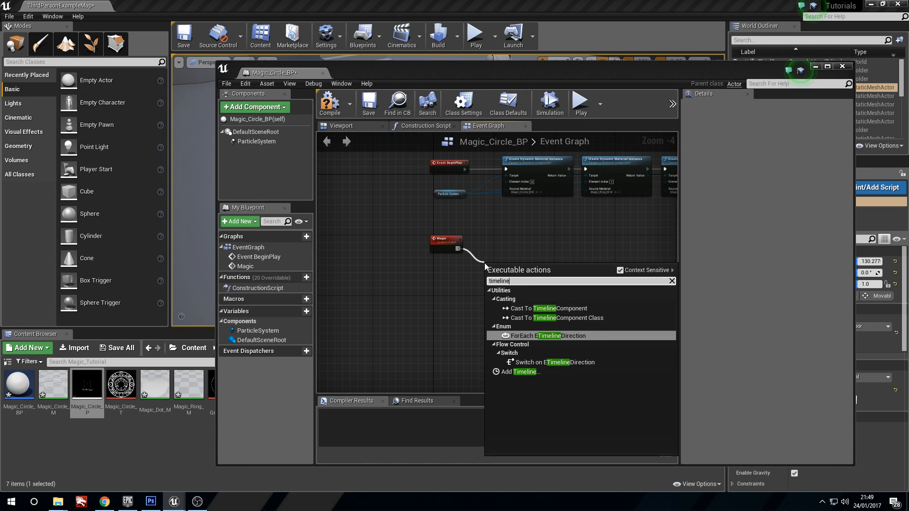
click(534, 372)
drag(523, 271, 517, 246)
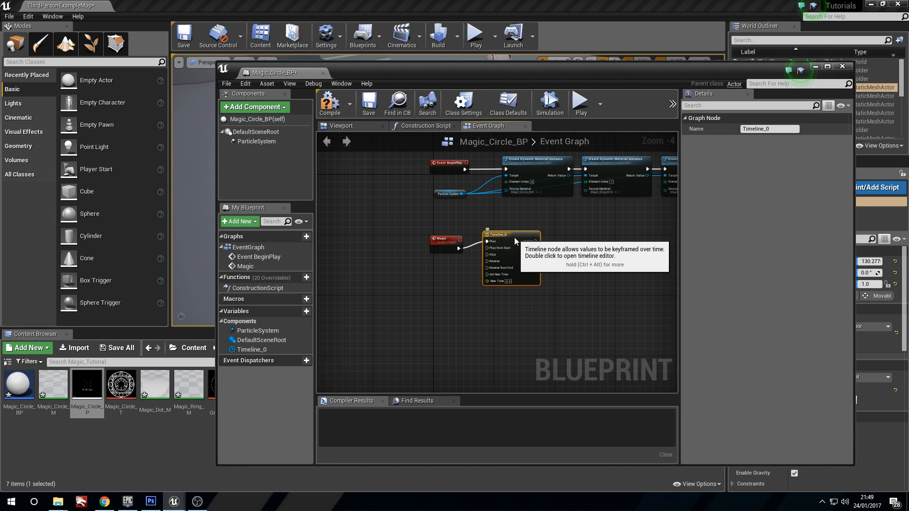
- Open the new timeline in its editor and add a float track with the default name
scroll(504, 228, up, 2)
click(496, 227)
right_drag(497, 250, 436, 270)
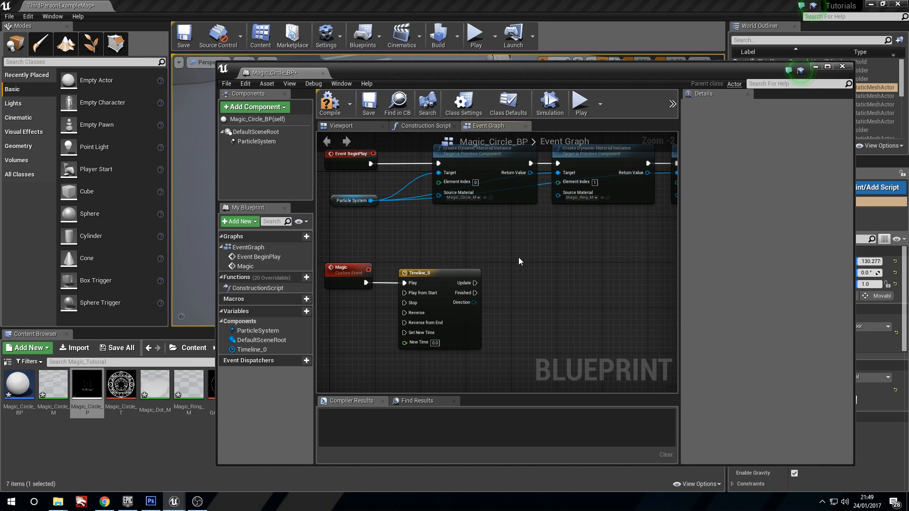
right_drag(518, 260, 533, 248)
click(453, 262)
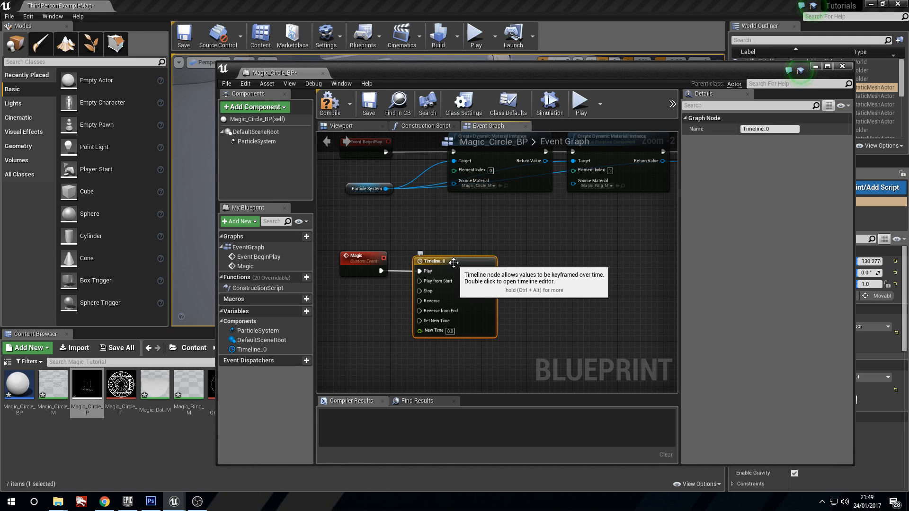
double_click(454, 262)
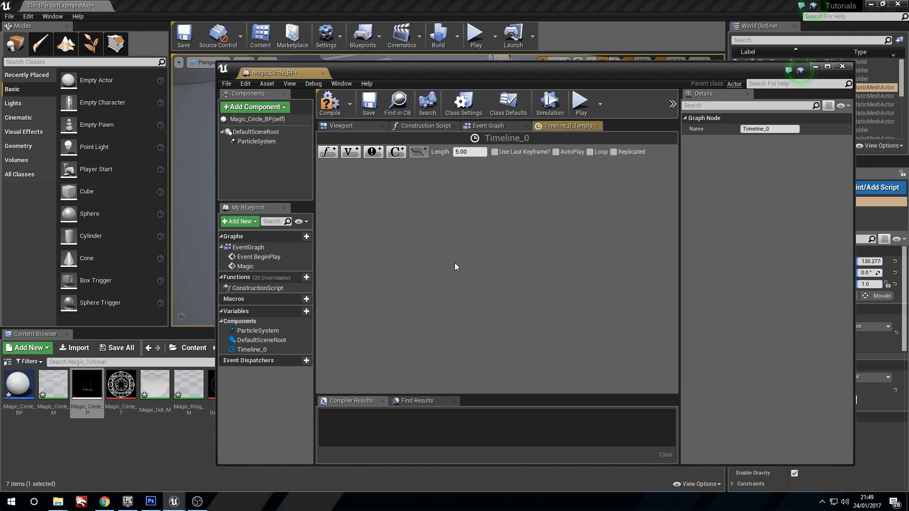
click(327, 151)
click(335, 245)
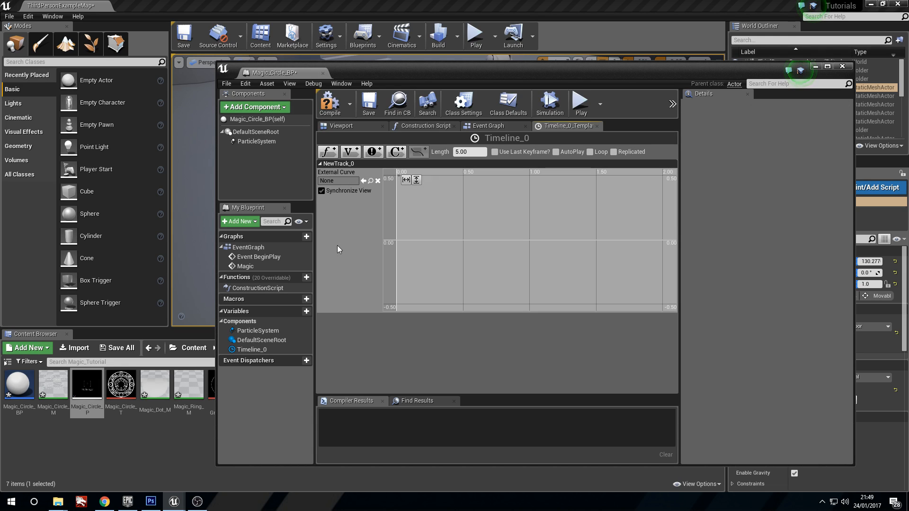
- Add a key to the float track's curve and set its time and value to 0
scroll(458, 211, down, 2)
scroll(483, 212, down, 4)
right_drag(506, 194, 503, 230)
scroll(434, 241, down, 3)
scroll(433, 240, down, 3)
scroll(504, 231, up, 1)
right_click(475, 235)
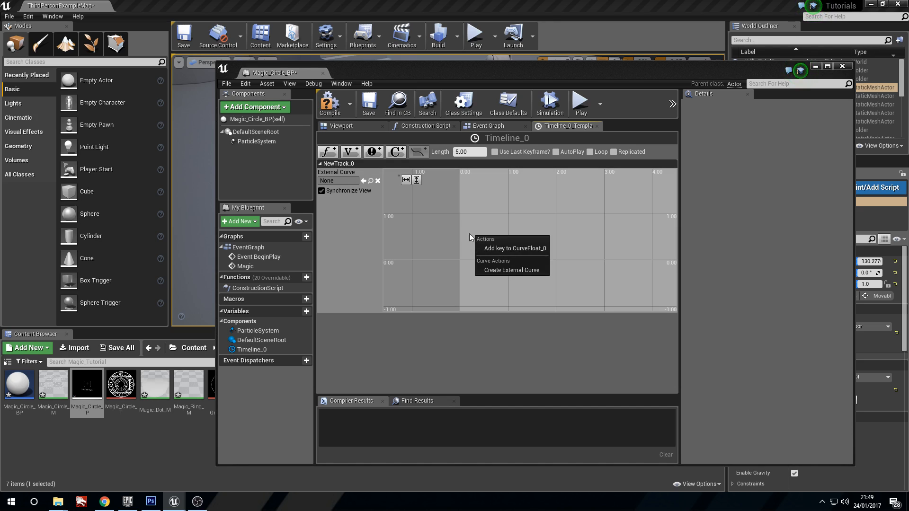
click(507, 248)
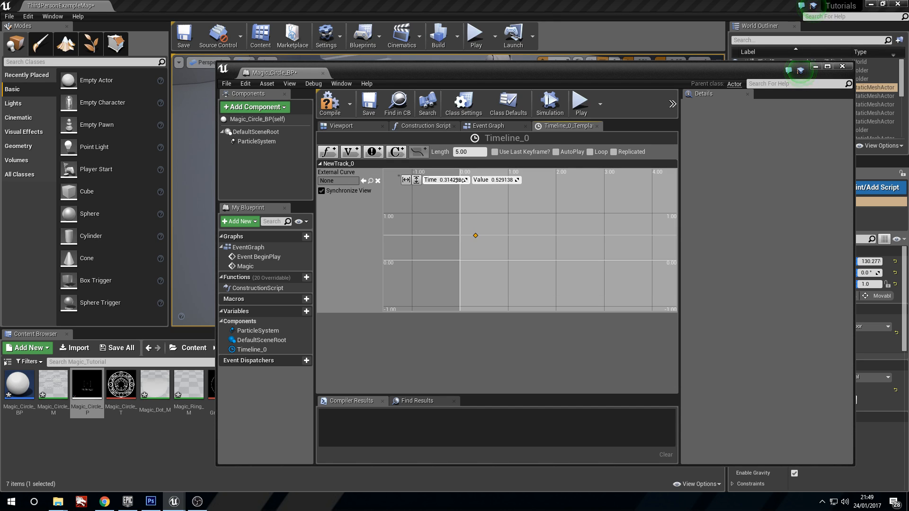
text(0)
key(Tab)
key(Return)
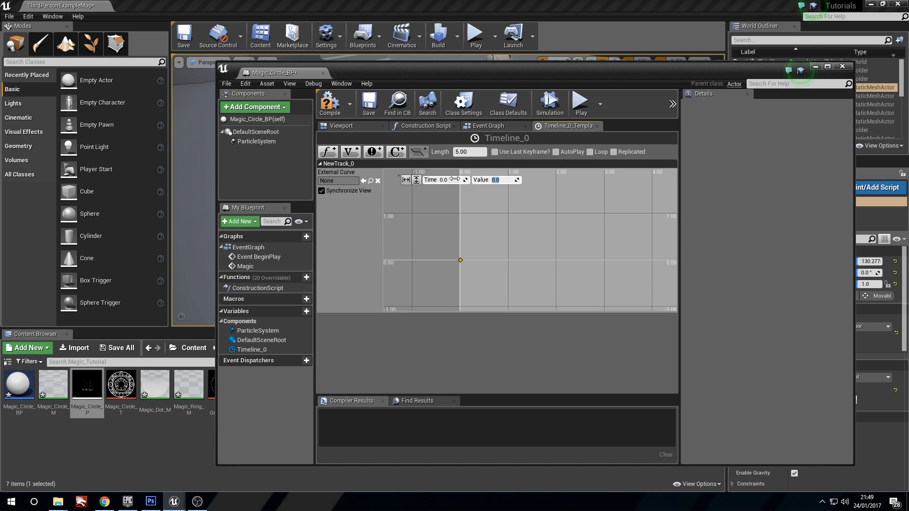
- Add a second key to the float track's curve at time 1 with value 1
right_click(491, 219)
click(525, 235)
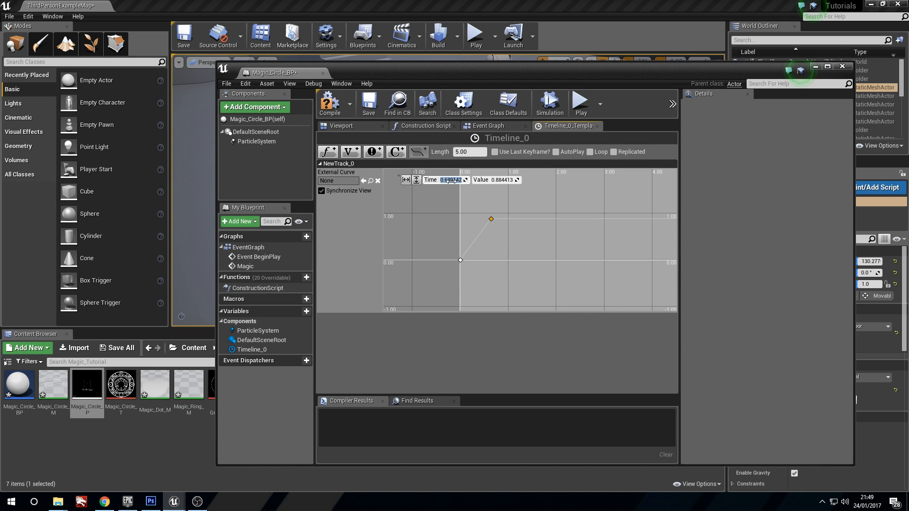
text(1)
key(Tab)
text(1)
key(Return)
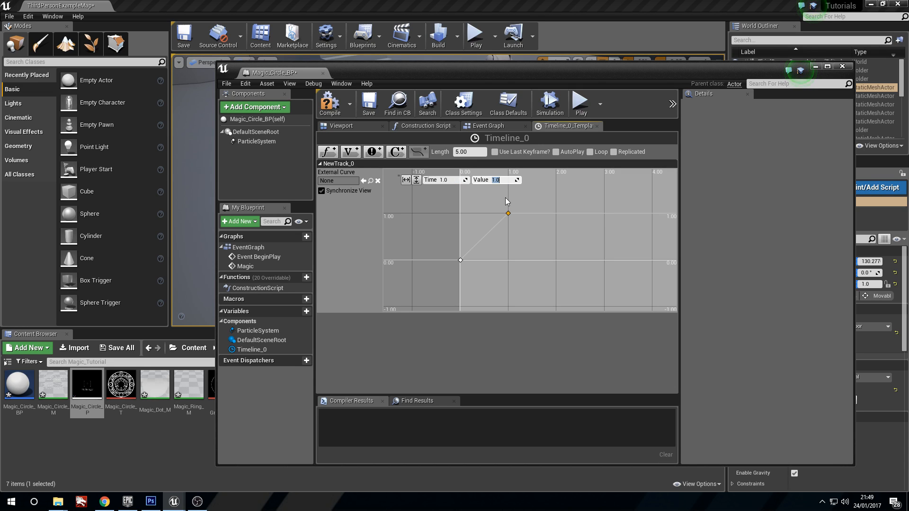
- Add a third key to the float track's curve at time 5 with value 0
right_click(571, 221)
click(606, 233)
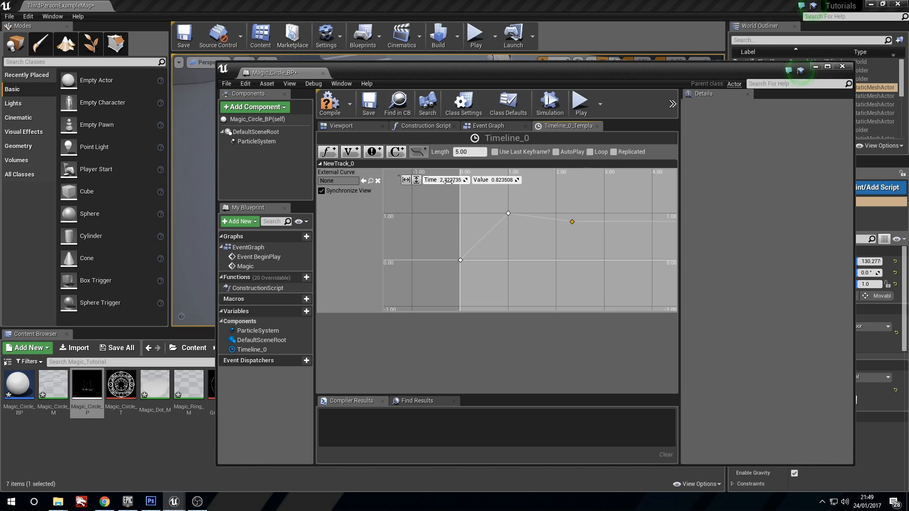
click(448, 182)
text(5)
key(Tab)
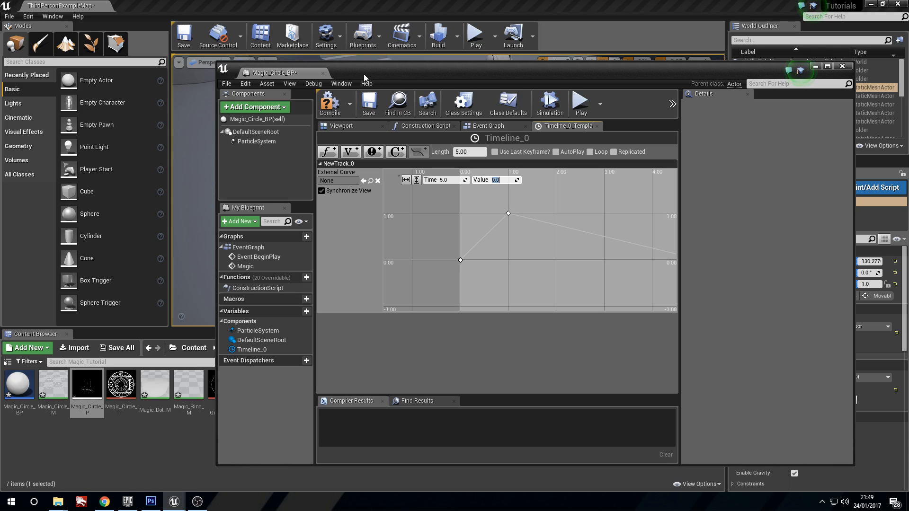
- Return to the Event Graph, shift the timeline node slightly away from the Magic event, and compile and save the Blueprint
click(498, 126)
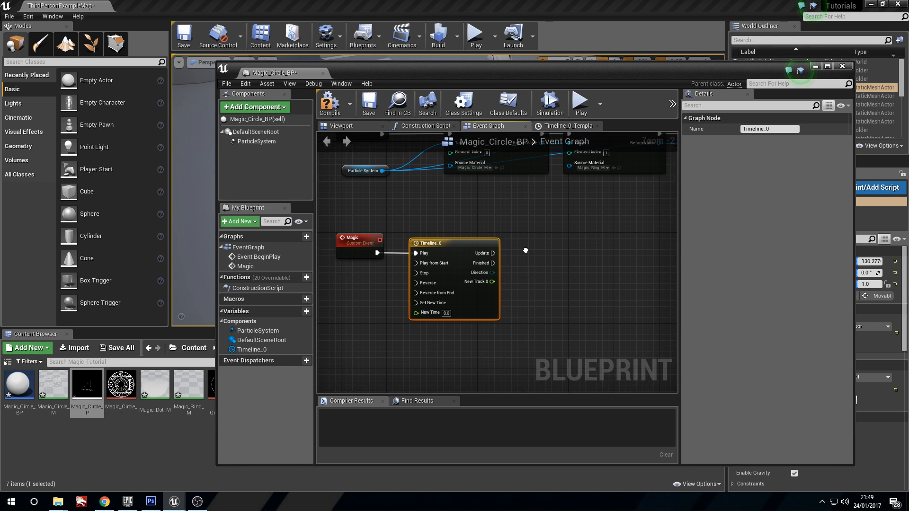
drag(455, 248, 461, 242)
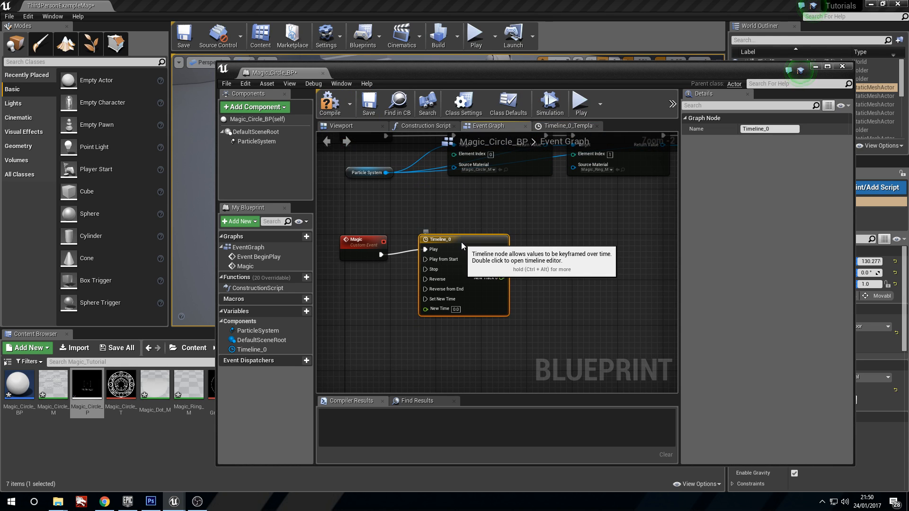
click(330, 105)
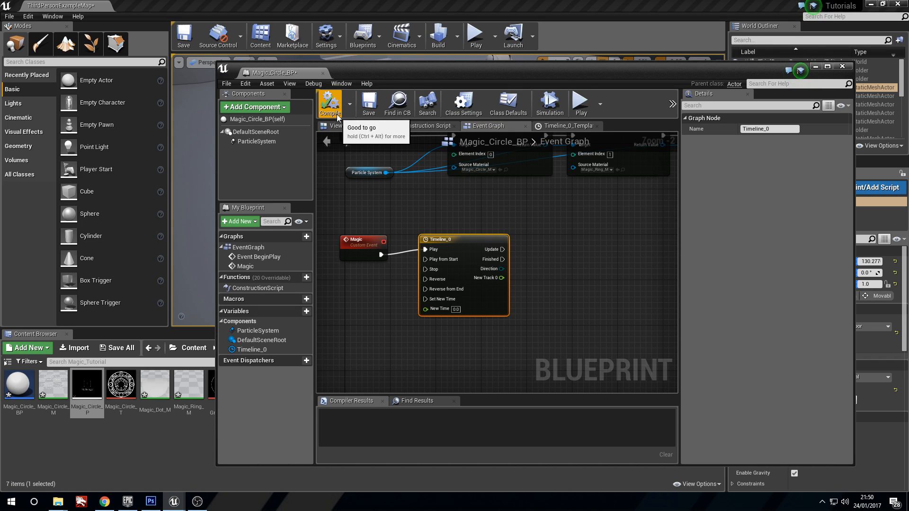
click(367, 108)
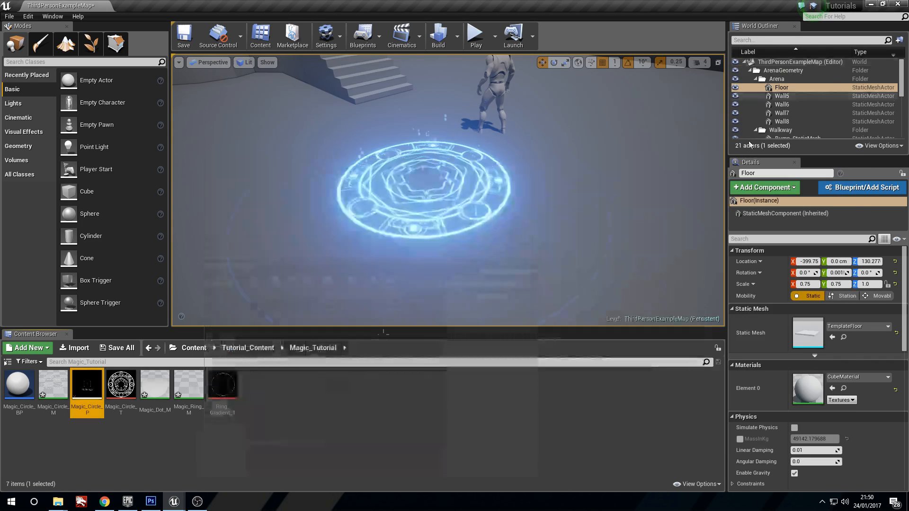
- Open the Magic_Circle_M material, move its output node farther from the graph, and add a Multiply node before the Opacity input
double_click(52, 401)
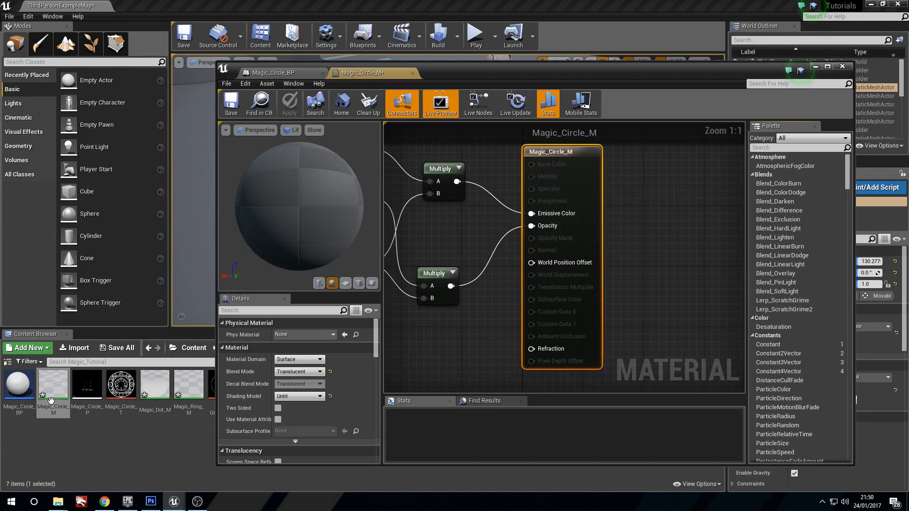
scroll(553, 233, down, 3)
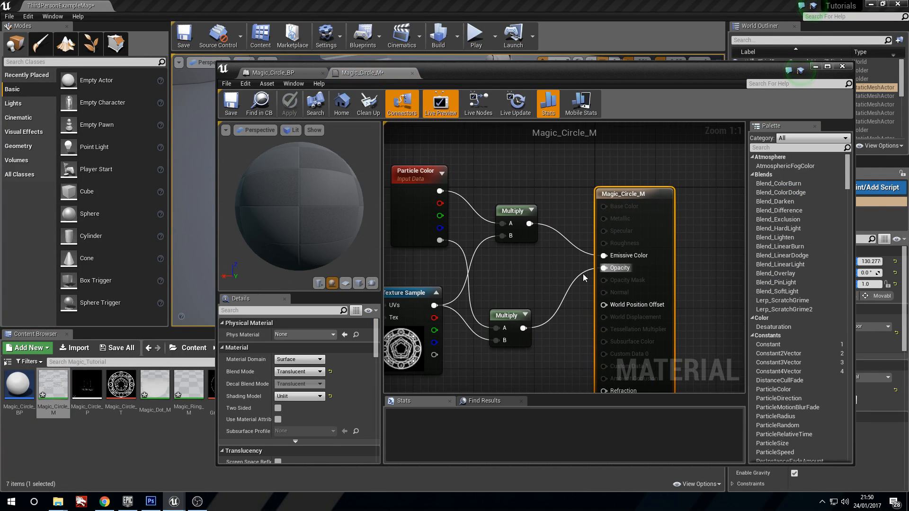
drag(567, 182, 639, 182)
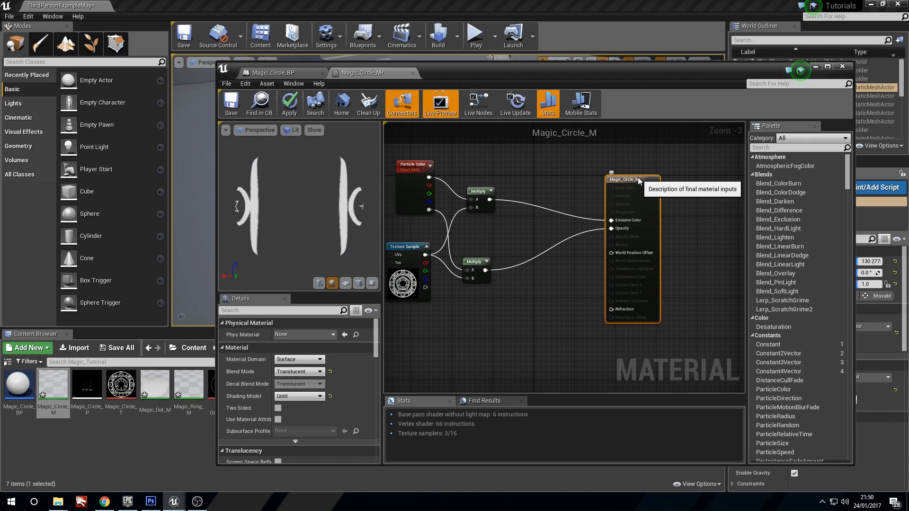
key(m)
click(549, 264)
drag(559, 269, 558, 252)
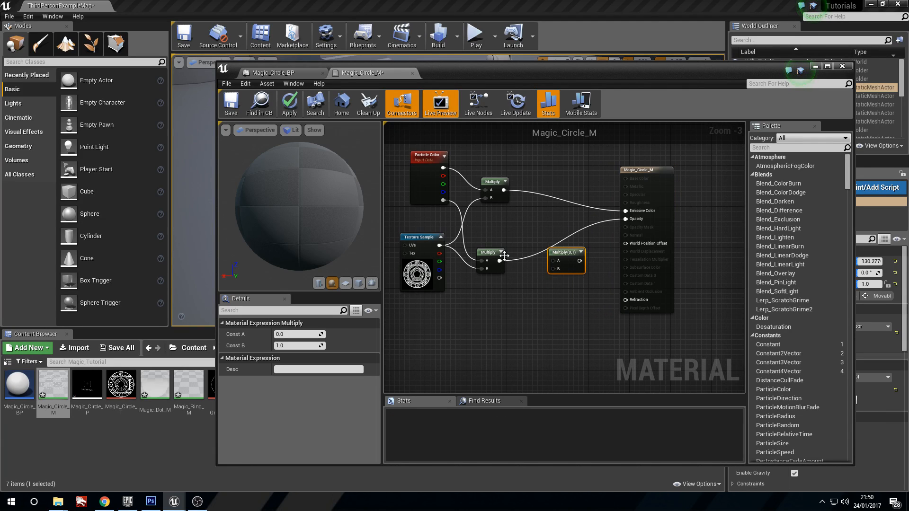
- Add a scalar parameter named Vis with default value 1 and wire it to input B of the new Multiply
key(s)
click(501, 317)
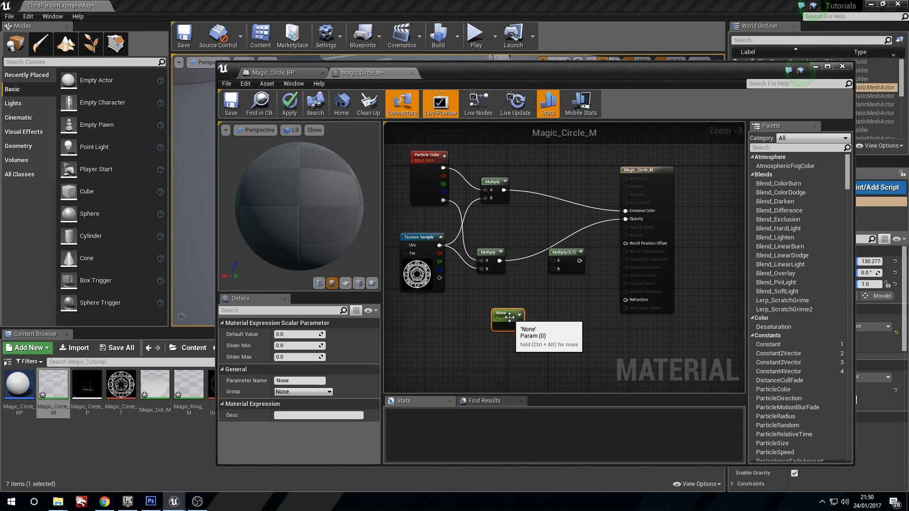
click(310, 381)
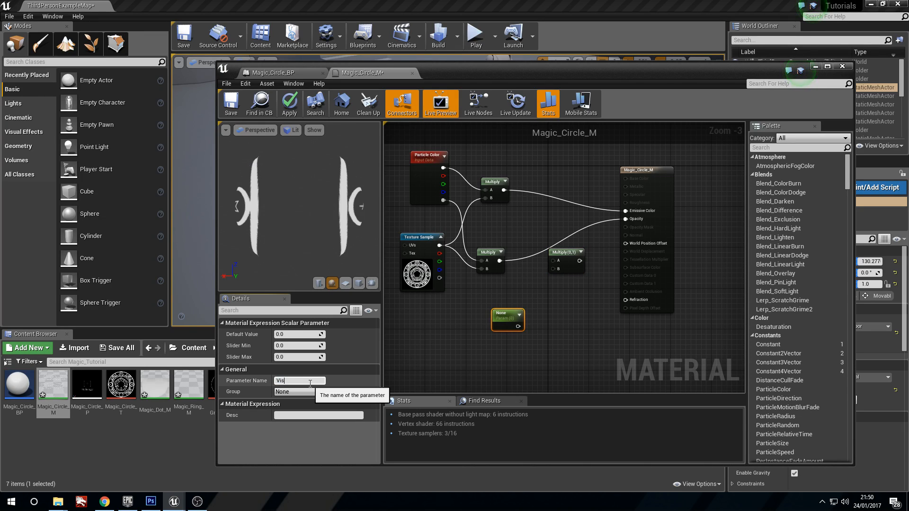
key(Return)
click(305, 335)
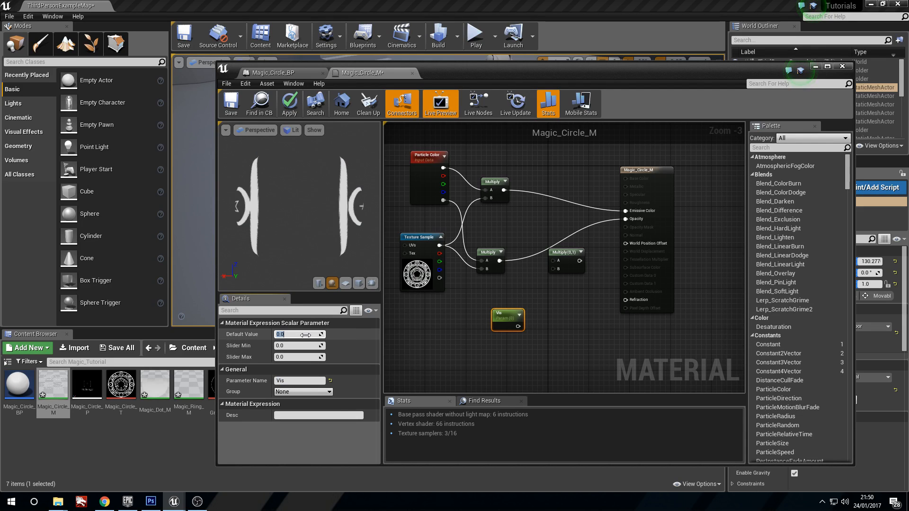
key(Return)
scroll(562, 267, up, 2)
drag(486, 324, 550, 269)
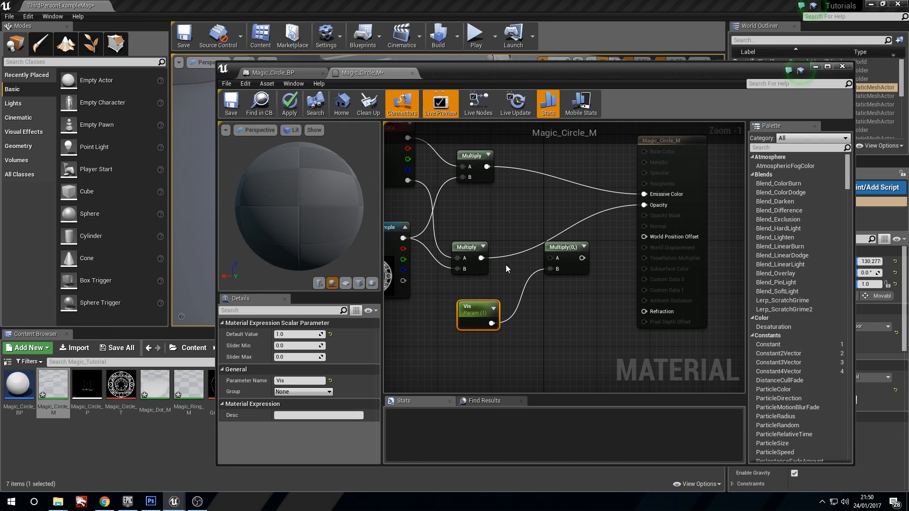
- Wire the existing opacity Multiply into input A of the new Multiply and connect its result to Opacity
drag(479, 258, 552, 258)
right_drag(559, 221, 551, 224)
click(554, 251)
drag(566, 260, 649, 204)
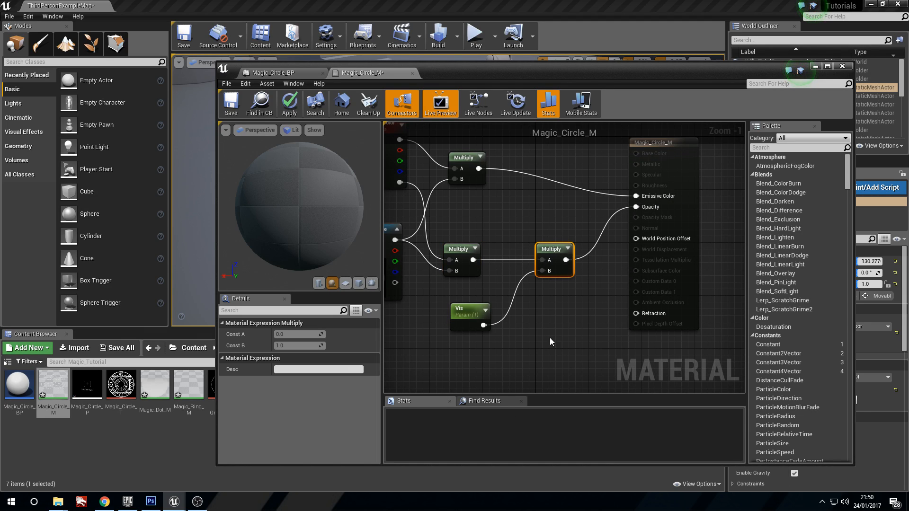
- Copy the Vis parameter together with its Multiply node, apply the Magic_Circle_M changes, and minimize the editor window
click(472, 318)
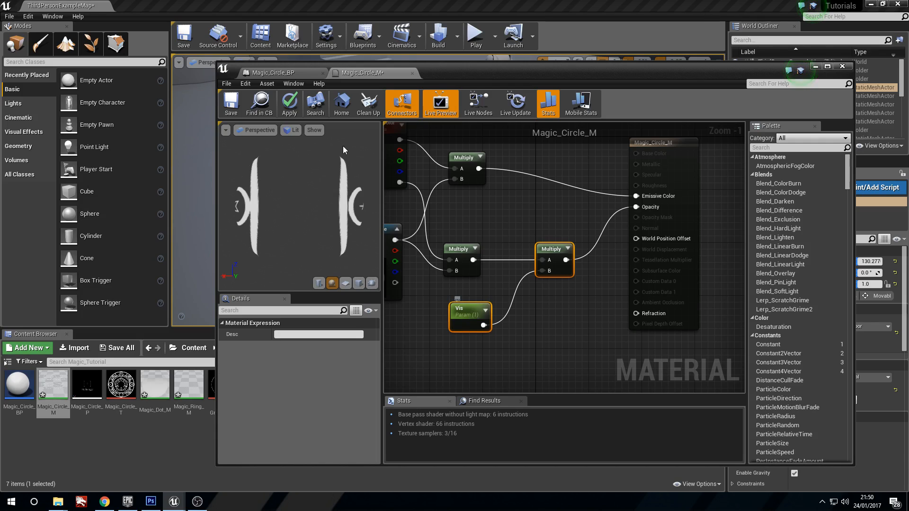
click(289, 103)
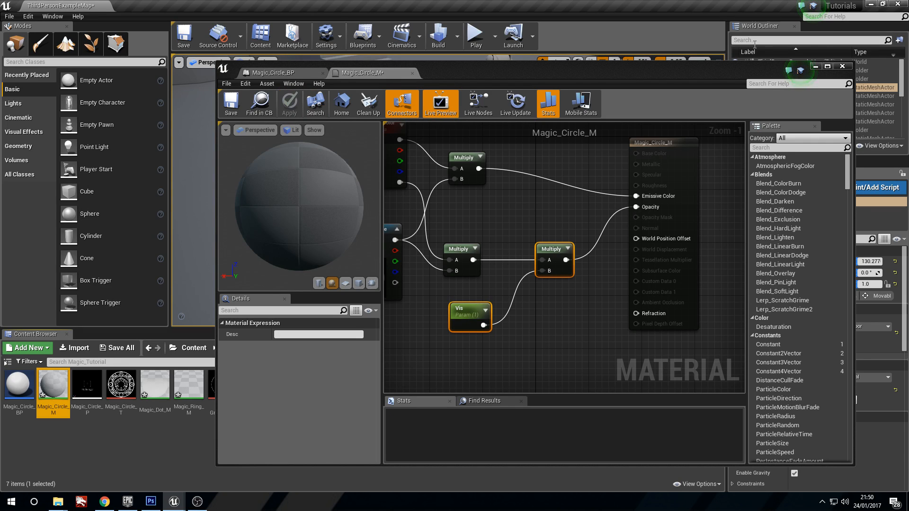
click(815, 67)
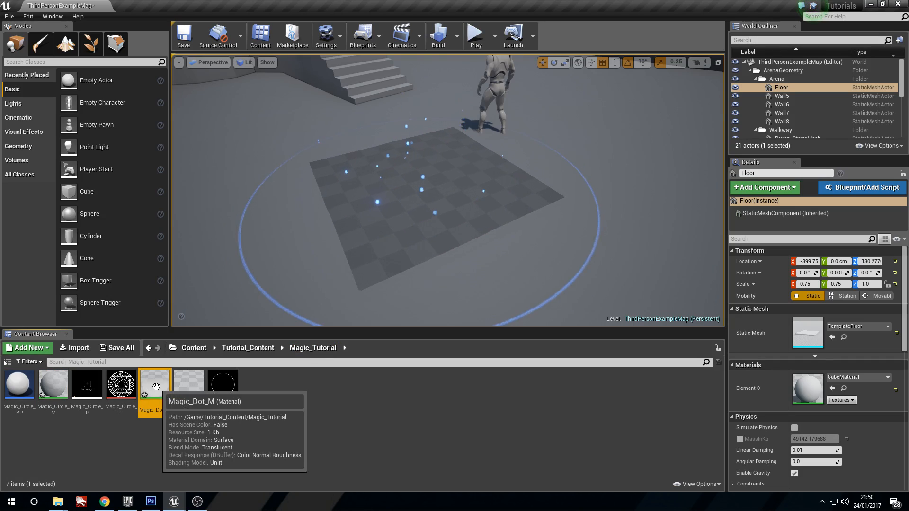
- In Magic_Dot_M, paste the Vis and Multiply nodes between the existing opacity Multiply and Opacity, apply, and close both material editors
double_click(155, 386)
scroll(533, 221, down, 3)
click(508, 244)
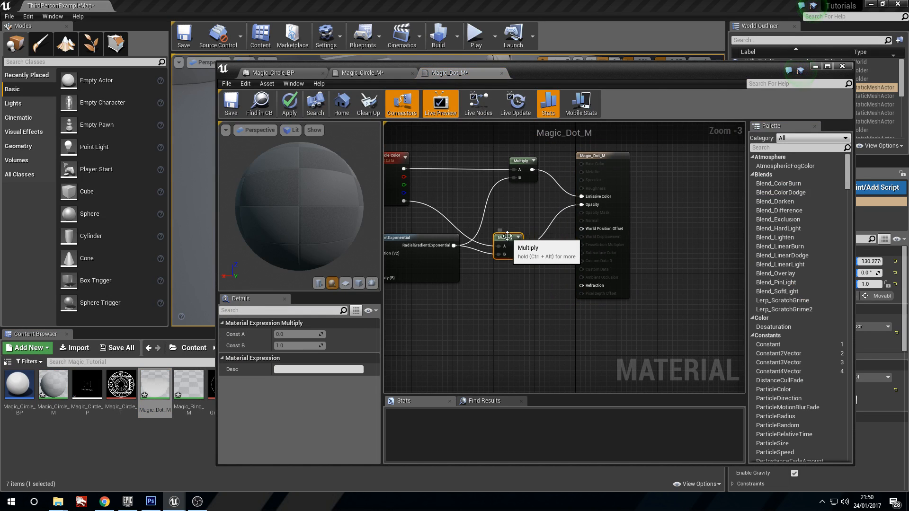
drag(581, 164, 679, 163)
right_drag(579, 229, 554, 228)
key(ctrl+v)
drag(492, 246, 634, 209)
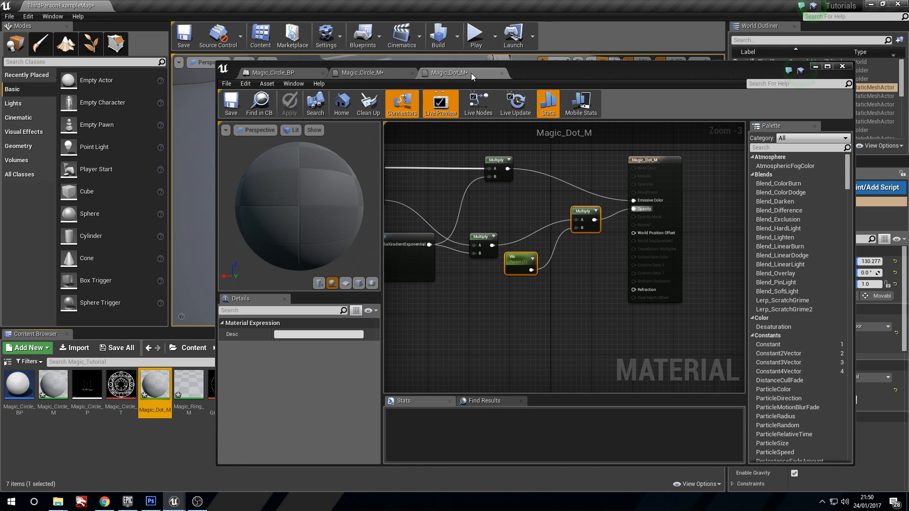
click(501, 73)
click(413, 72)
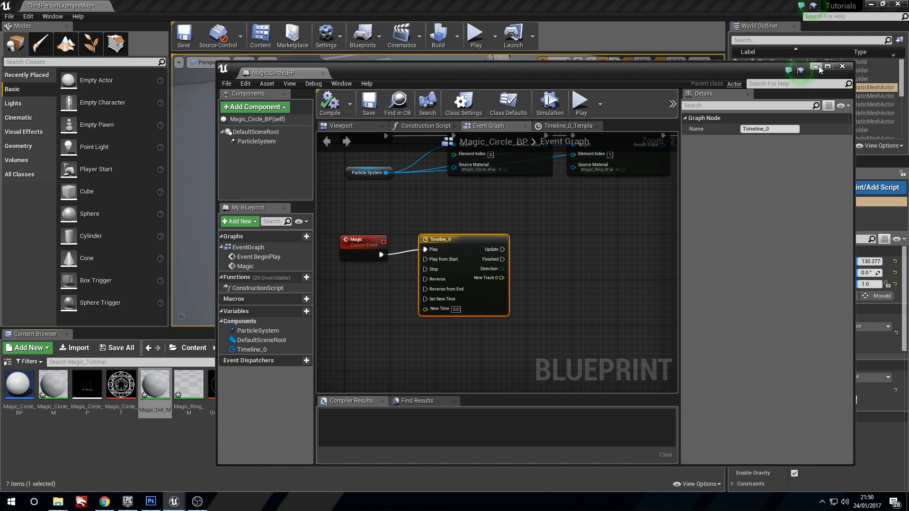
- Open Magic_Ring_M, paste the Vis and Multiply nodes, and wire them between the lower Multiply and Opacity
click(842, 66)
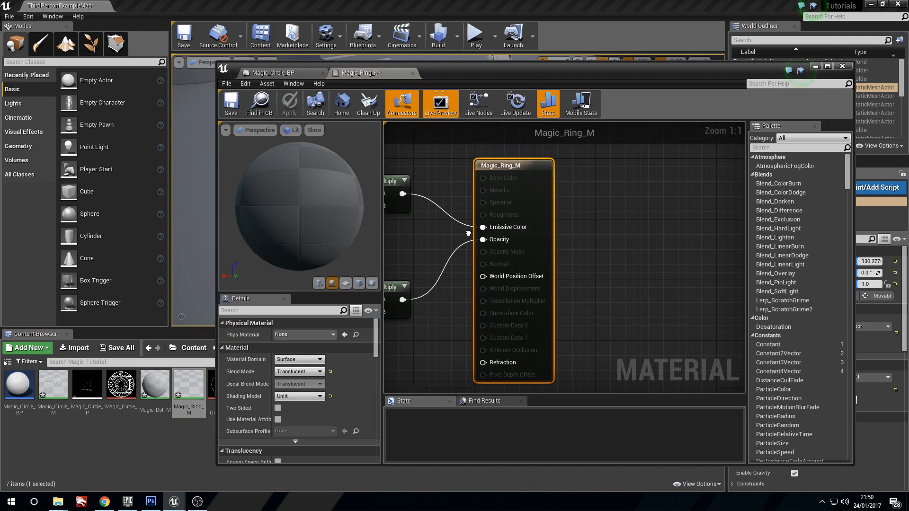
scroll(500, 174, down, 1)
drag(500, 173, 641, 171)
right_drag(473, 246, 492, 245)
key(ctrl+v)
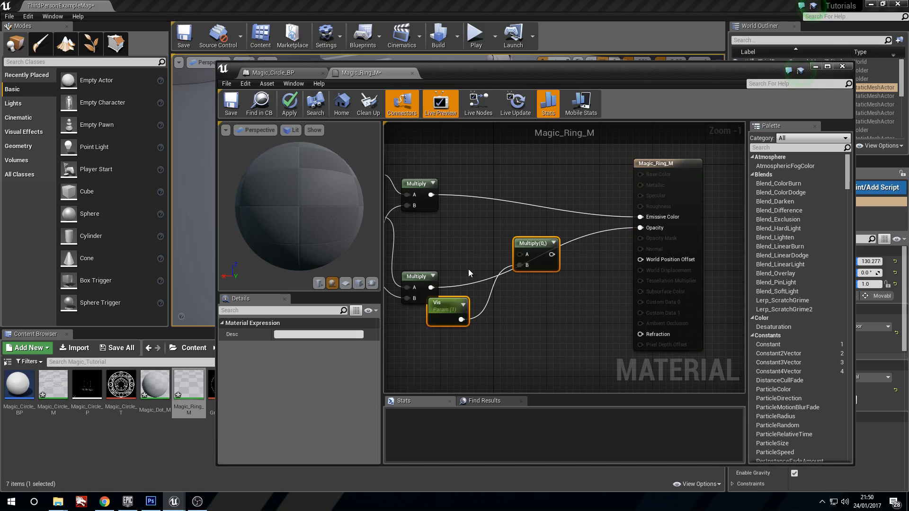
drag(532, 243, 525, 251)
drag(430, 288, 643, 231)
- Apply and save the Magic_Ring_M material, closing its editor to return to the Blueprint
click(294, 111)
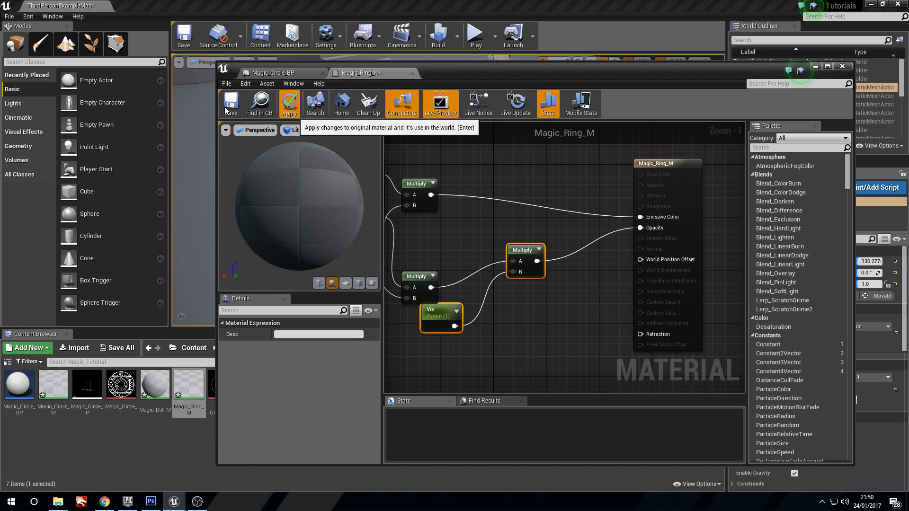
click(229, 109)
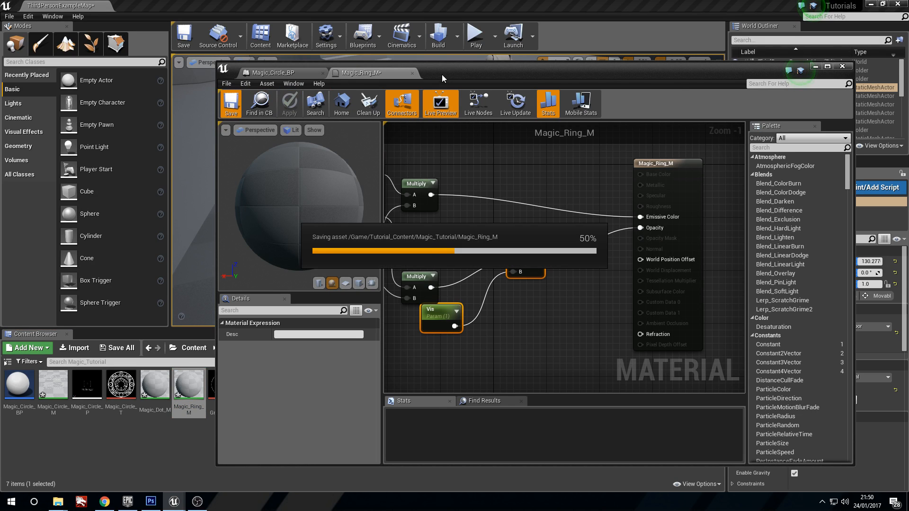
click(411, 74)
- Add a Set Scalar Parameter Value node from the first Create Dynamic Material Instance's Return Value and place it beside the timeline
scroll(521, 232, up, 2)
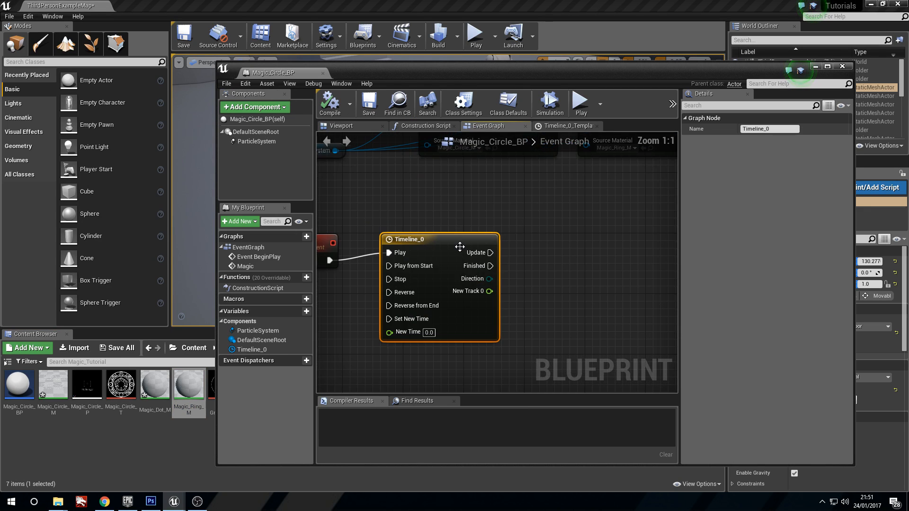
scroll(520, 227, down, 2)
right_drag(534, 233, 488, 239)
scroll(478, 247, down, 1)
scroll(398, 241, down, 1)
scroll(398, 241, up, 1)
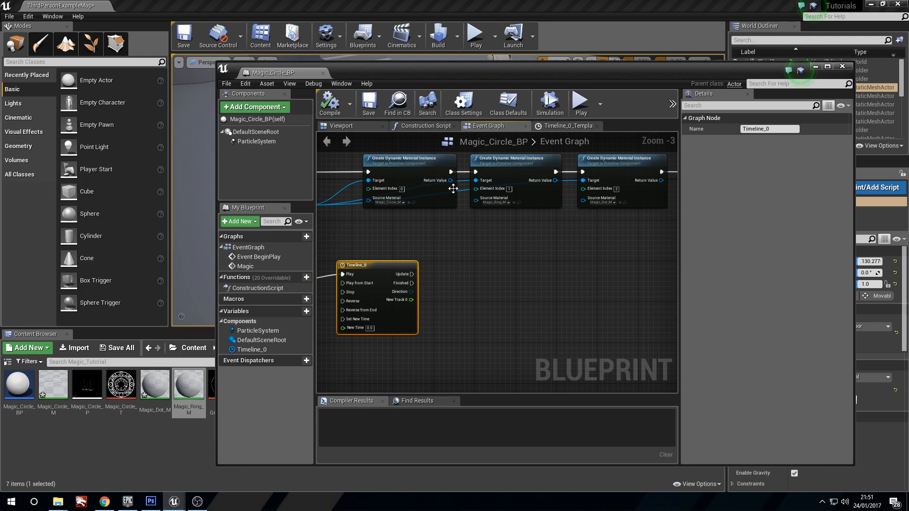
click(415, 163)
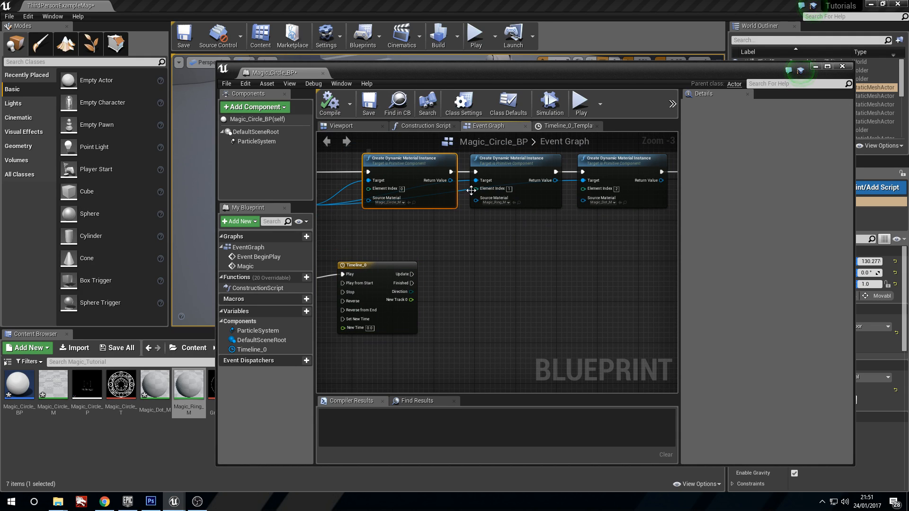
drag(452, 182, 469, 312)
text(set scal)
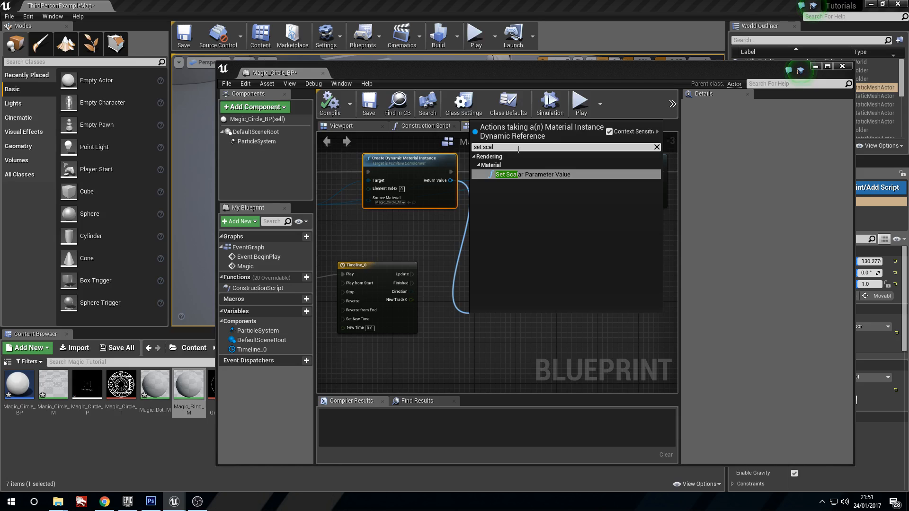
key(Return)
drag(517, 341, 494, 301)
- Set the node's Parameter Name to Vis, wiring the timeline's Update to its execution input and New Track 0 to Value
scroll(495, 301, up, 3)
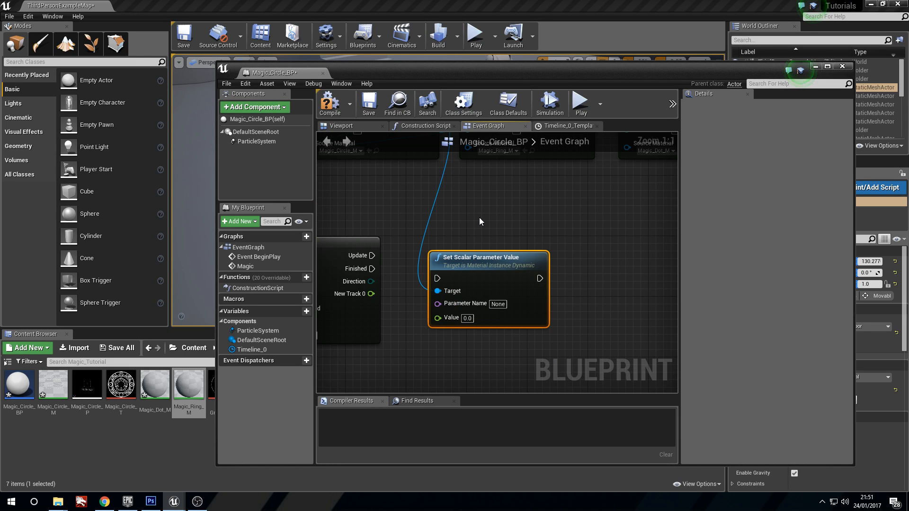
click(505, 279)
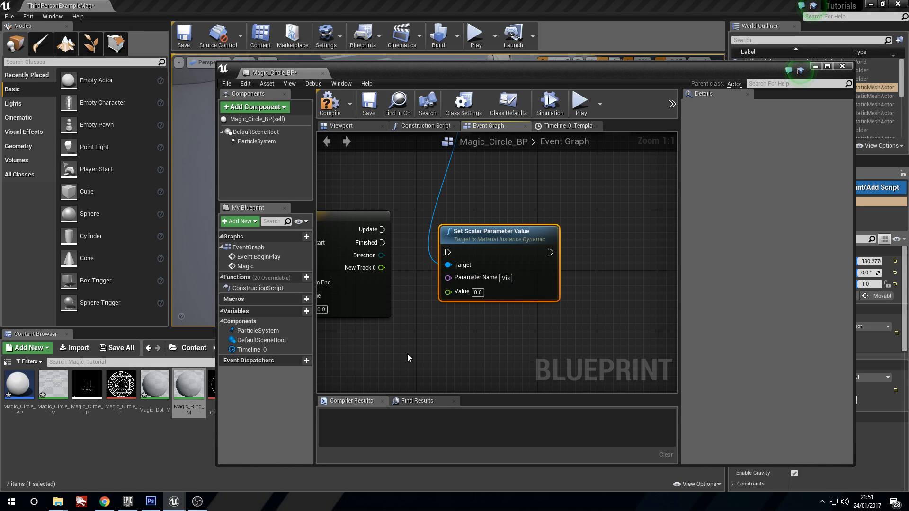
right_drag(435, 249, 522, 260)
drag(470, 240, 535, 264)
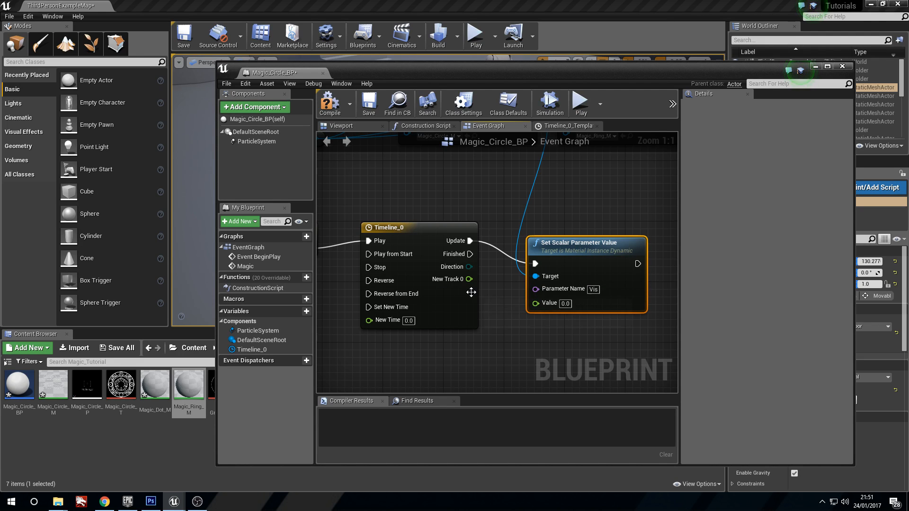
drag(469, 279, 537, 303)
scroll(589, 237, down, 3)
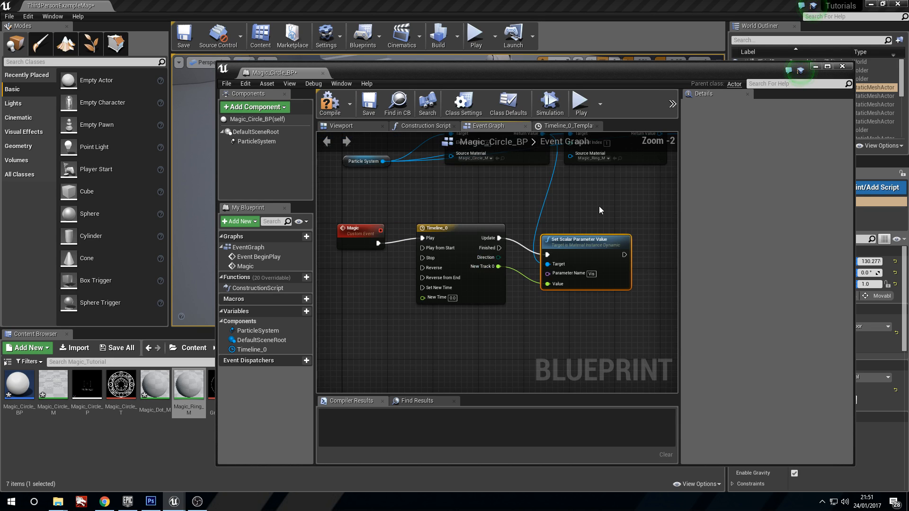
- Wire the second and third Create Dynamic Material Instance Return Values to the Set Scalar Parameter Value Target and reposition that node
drag(601, 204, 501, 322)
right_drag(590, 273, 494, 278)
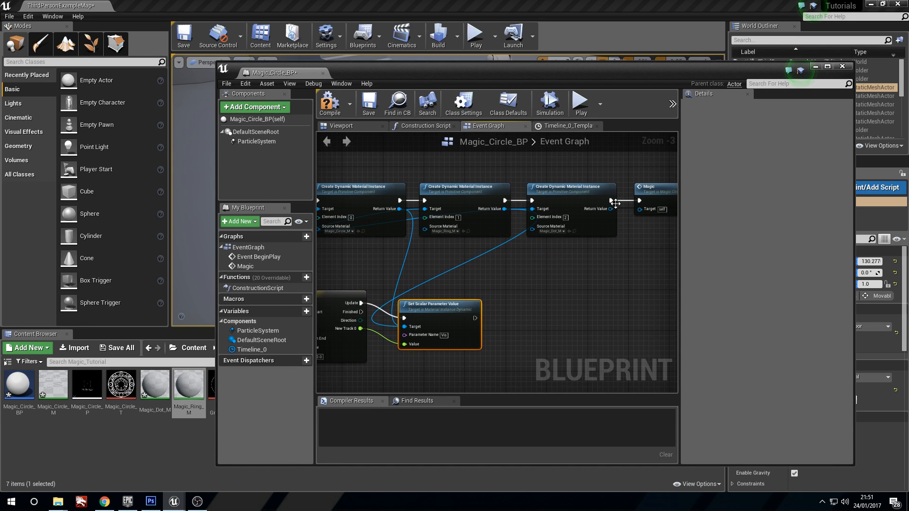
drag(610, 208, 601, 273)
drag(410, 327, 446, 302)
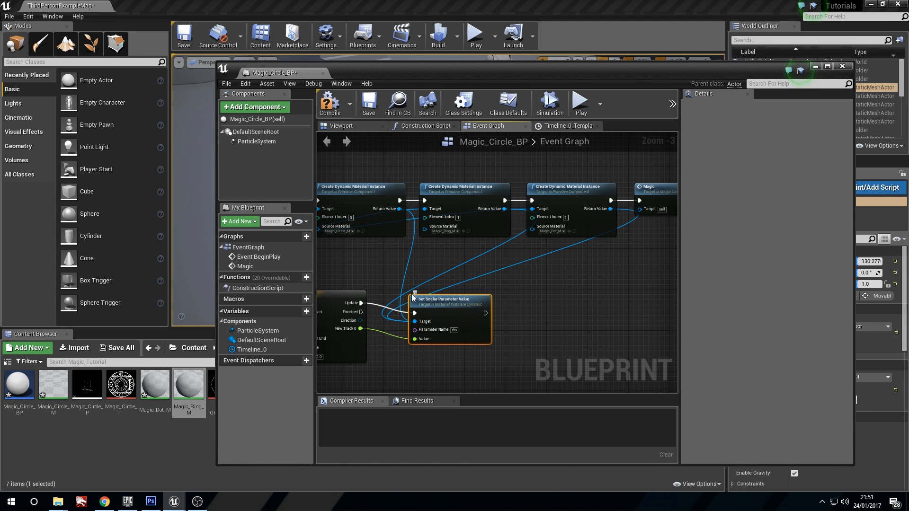
scroll(520, 310, up, 3)
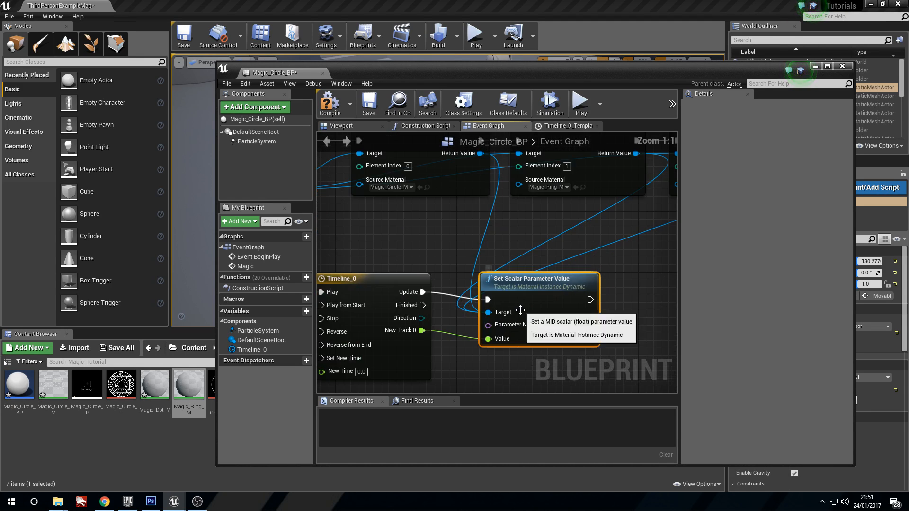
right_drag(520, 310, 496, 289)
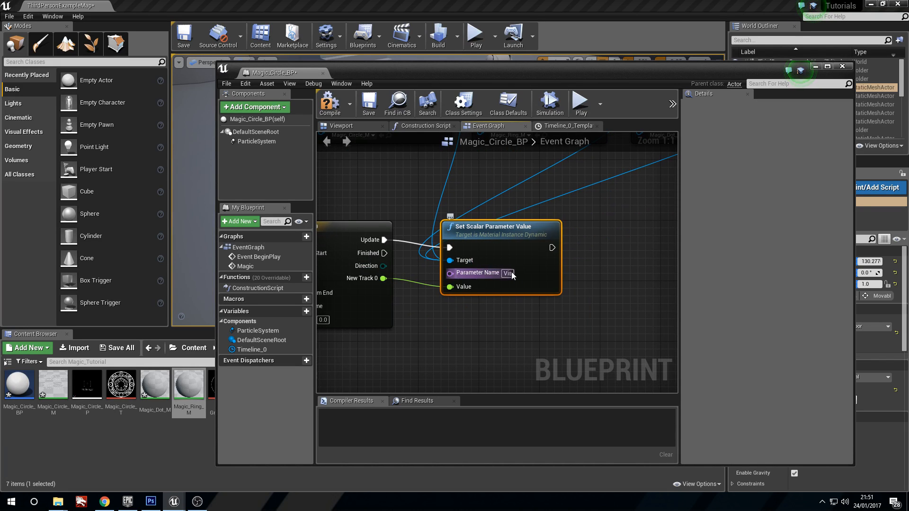
scroll(508, 273, down, 5)
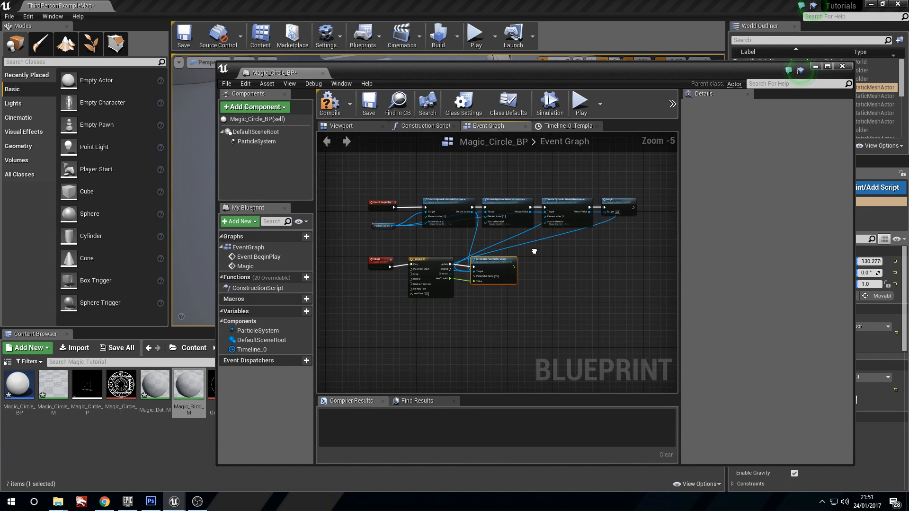
- Compile and save Magic_Circle_BP, closing its editor to return to the level
click(323, 96)
click(367, 102)
click(843, 66)
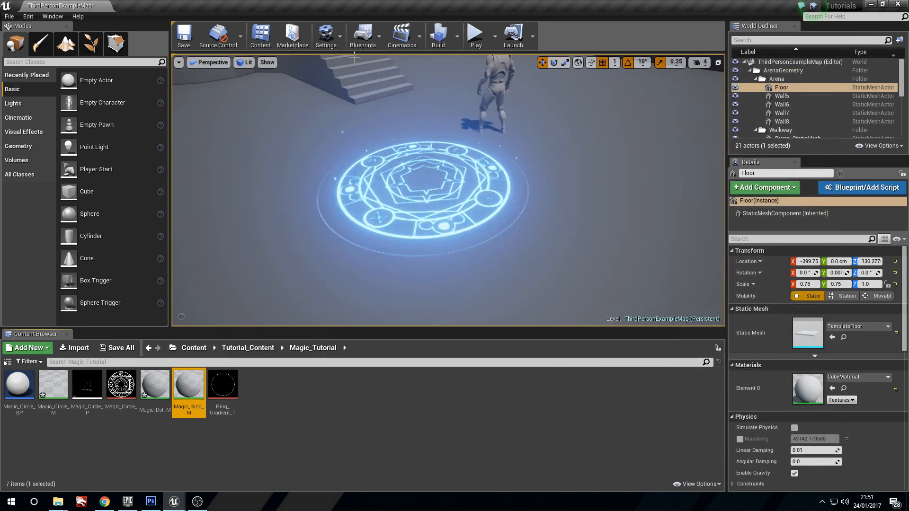
- Open the Level Blueprint and add an M keyboard event to its Event Graph
click(365, 35)
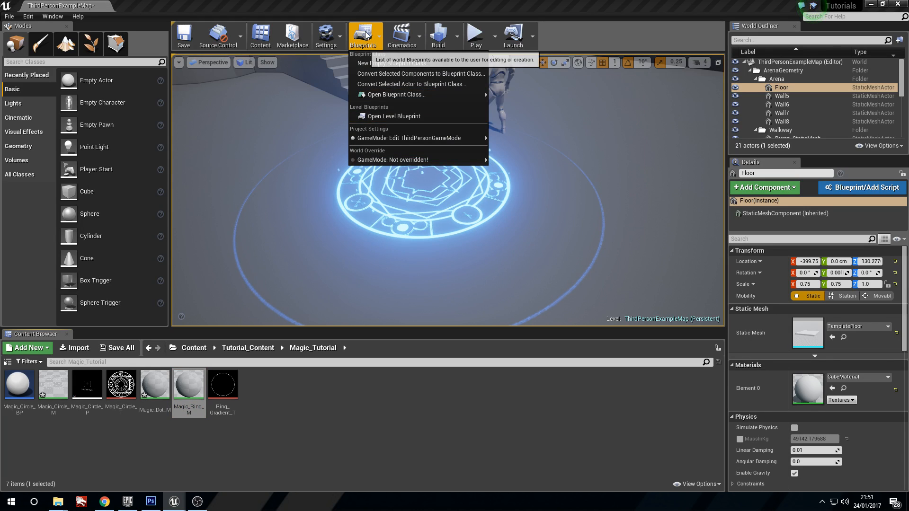
click(390, 116)
scroll(396, 216, down, 2)
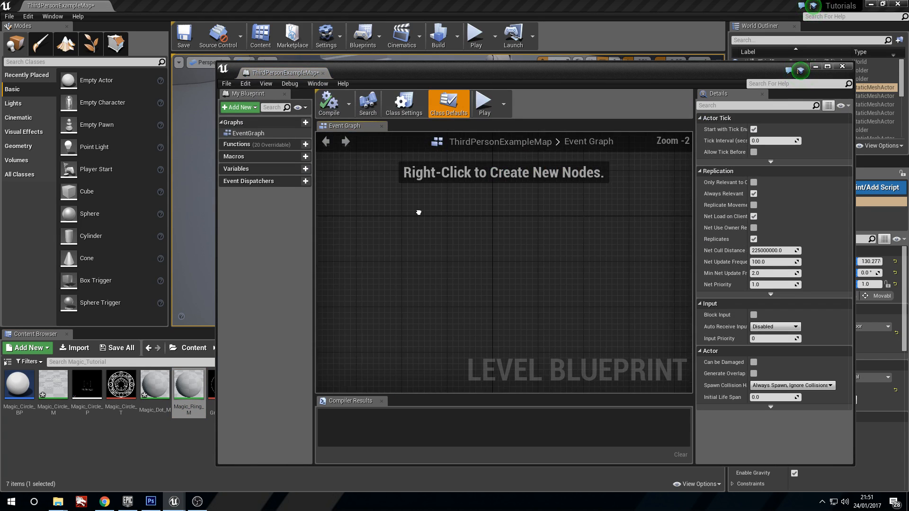
right_click(396, 235)
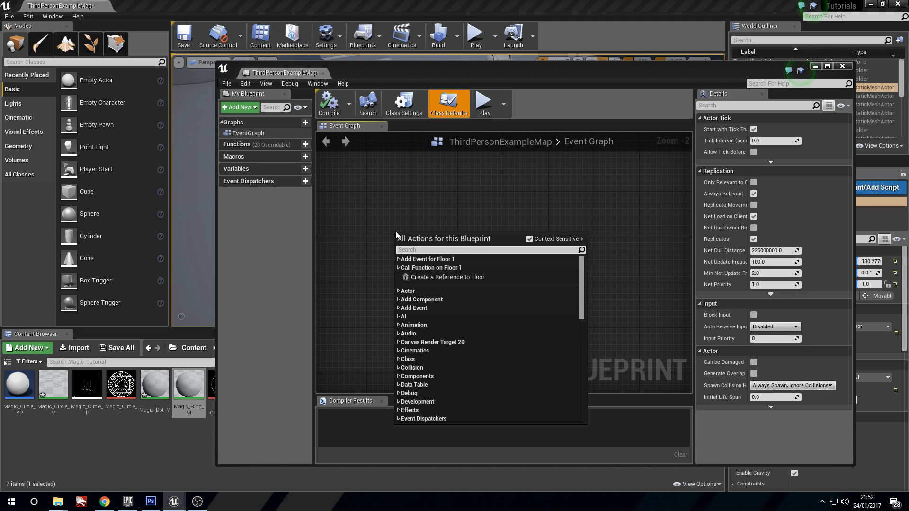
text(M)
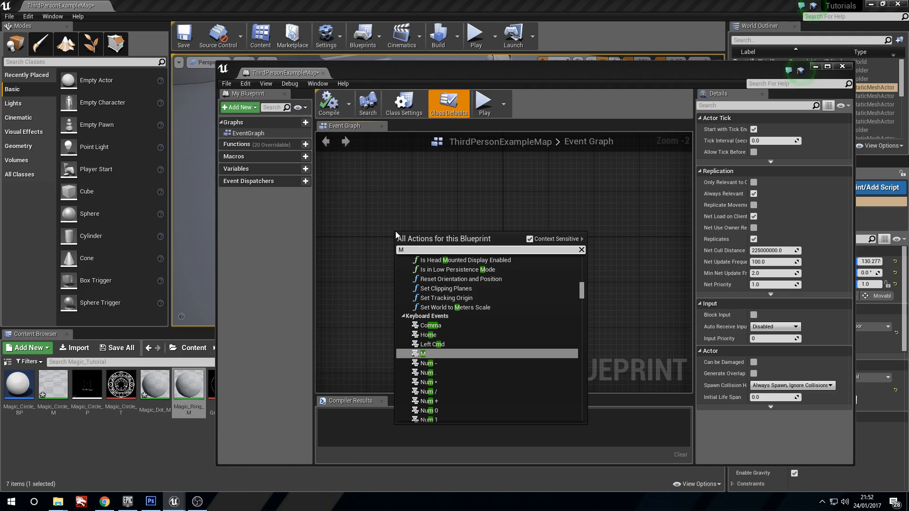
click(433, 354)
scroll(478, 270, up, 1)
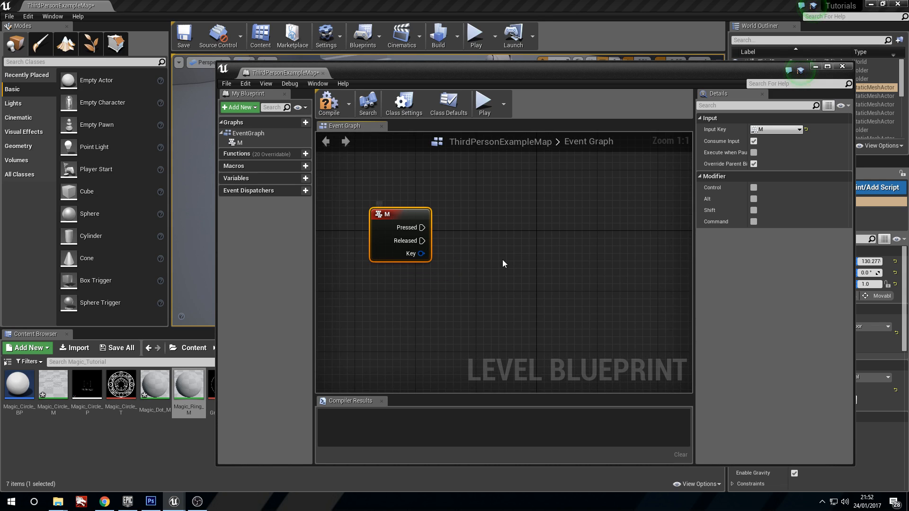
drag(421, 249, 525, 246)
text(branch)
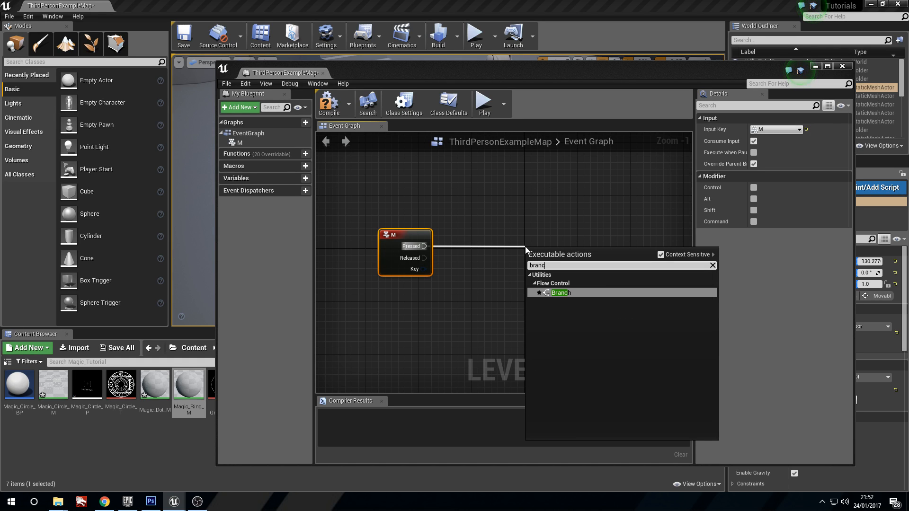
click(513, 242)
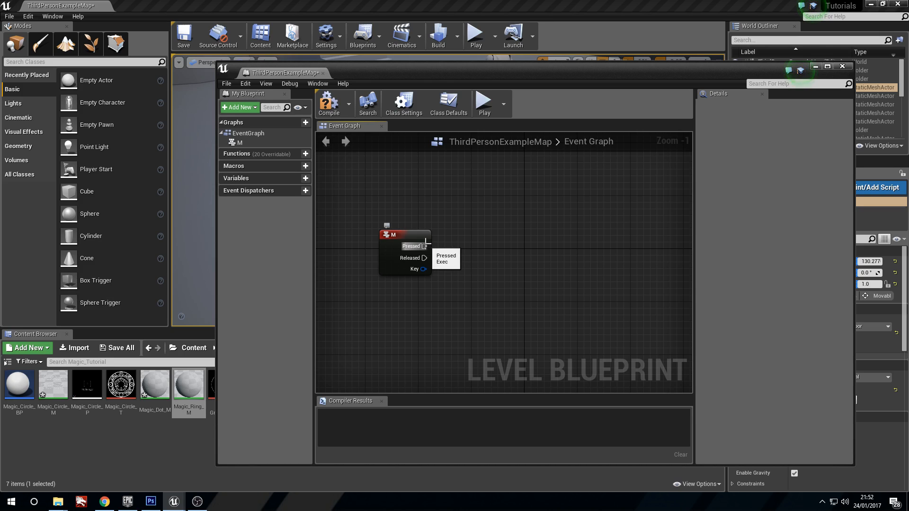
- Add a Spawn Actor from Class node from the M event's Pressed output and align it beside the event
drag(424, 246, 496, 251)
text(spawn)
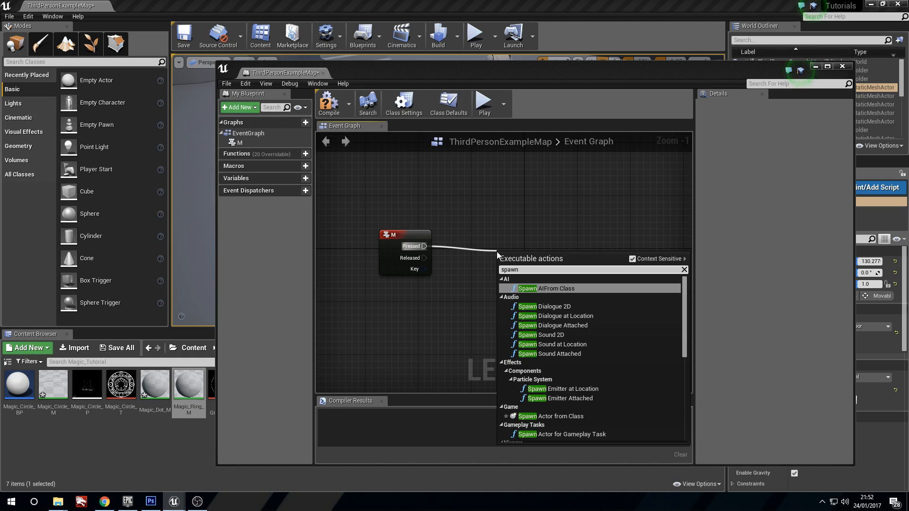
text( actor)
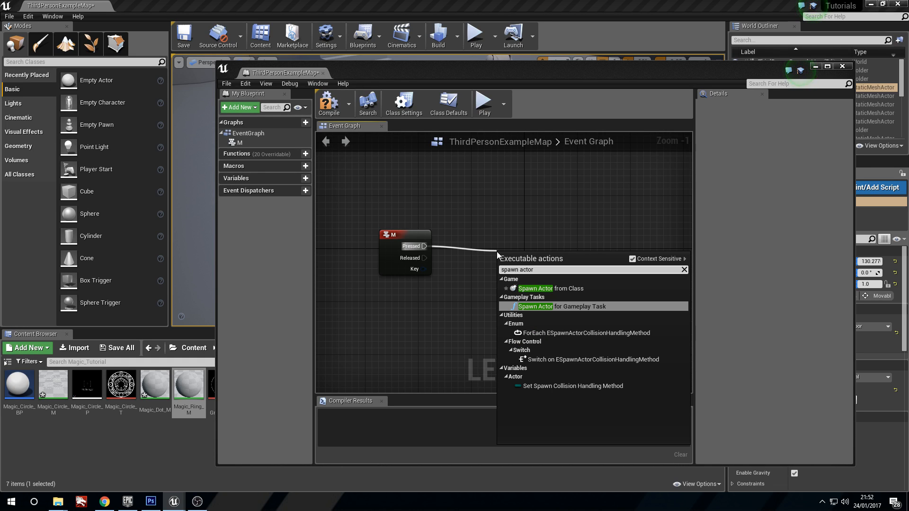
key(Up)
key(Return)
drag(542, 256, 528, 237)
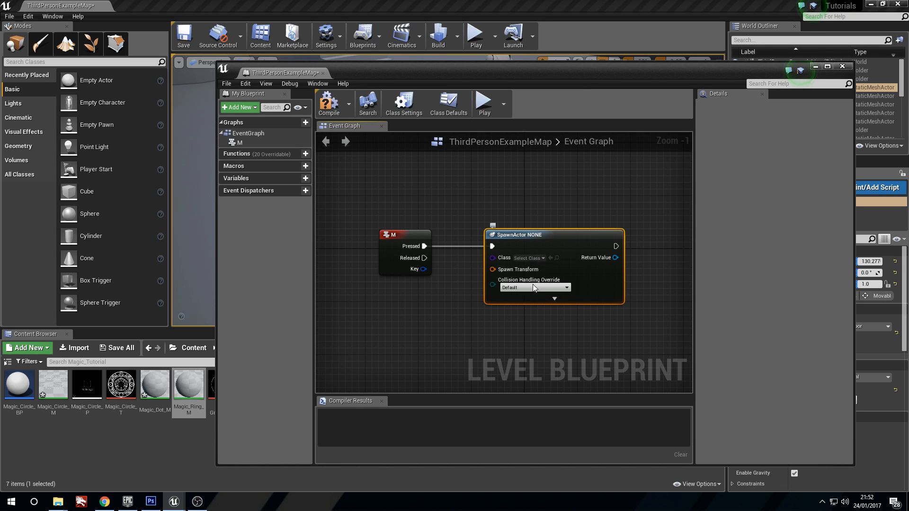
- Set the SpawnActor node's Class to Magic Circle BP and space it apart from the M event
click(542, 259)
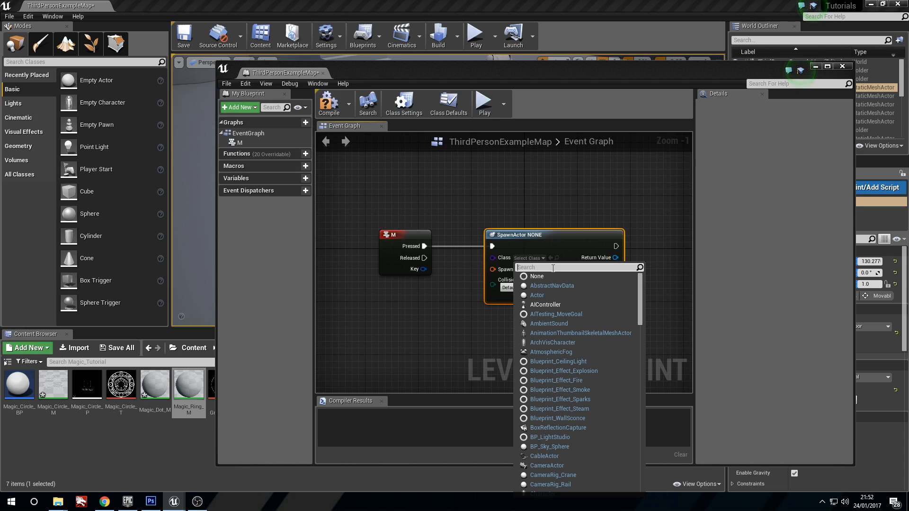
text(Magic)
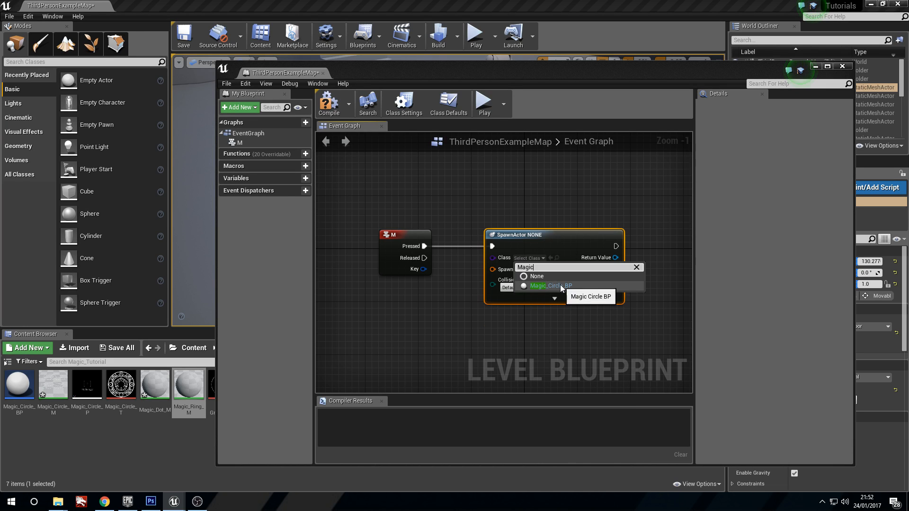
click(560, 285)
drag(556, 235, 583, 235)
right_drag(418, 312, 449, 290)
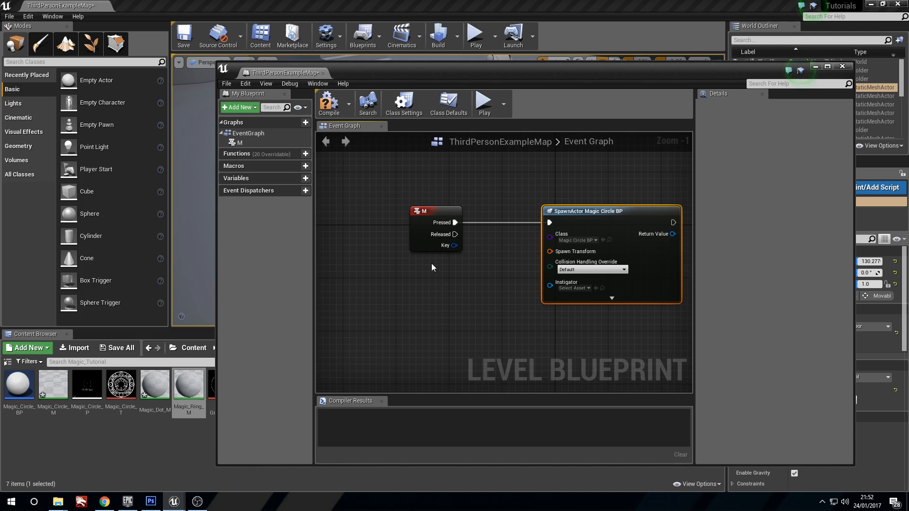
drag(427, 213, 413, 205)
right_drag(475, 273, 443, 261)
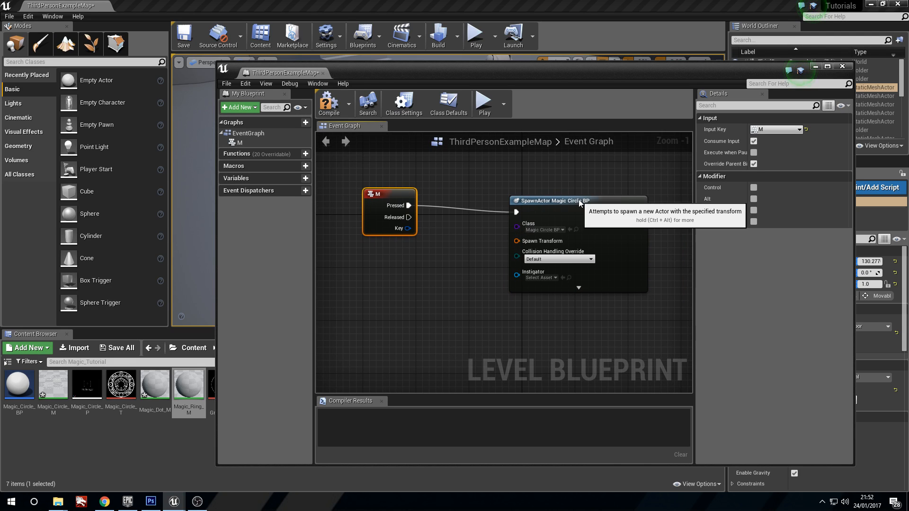
drag(578, 200, 585, 200)
right_drag(372, 303, 461, 269)
- Select the ThirdPersonCharacter in the level and create a reference to it in the Level Blueprint
scroll(462, 268, down, 2)
drag(521, 67, 492, 264)
right_drag(491, 209, 492, 177)
right_drag(487, 147, 521, 142)
click(429, 179)
right_drag(537, 253, 473, 280)
drag(536, 270, 516, 119)
right_drag(425, 318, 466, 317)
right_click(395, 326)
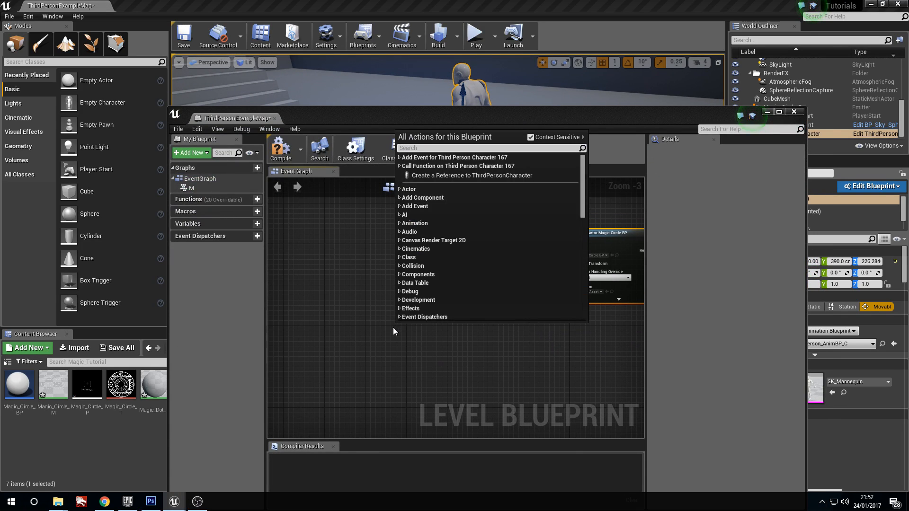
click(454, 175)
- Add a GetWorldLocation (CapsuleComponent) node from the ThirdPersonCharacter reference
mouse_move(438, 332)
mouse_down()
mouse_move(392, 307)
mouse_move(435, 316)
mouse_up()
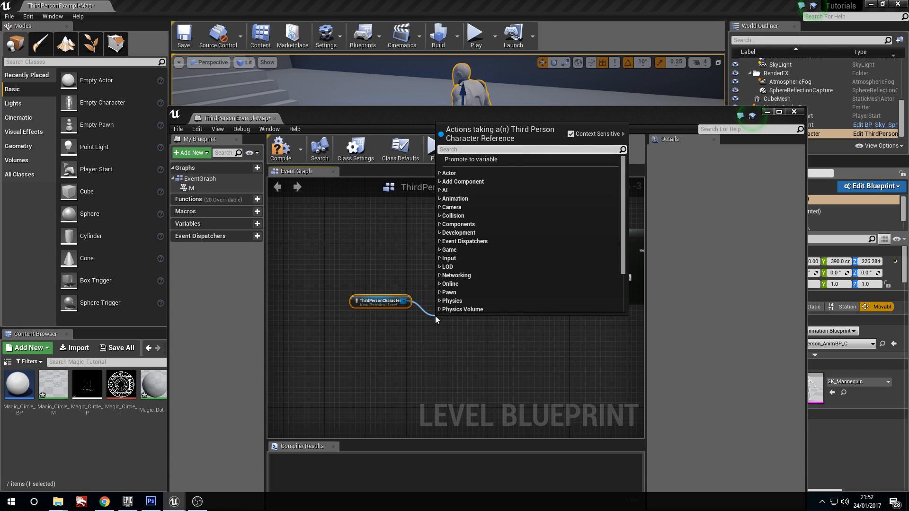
text(get pl)
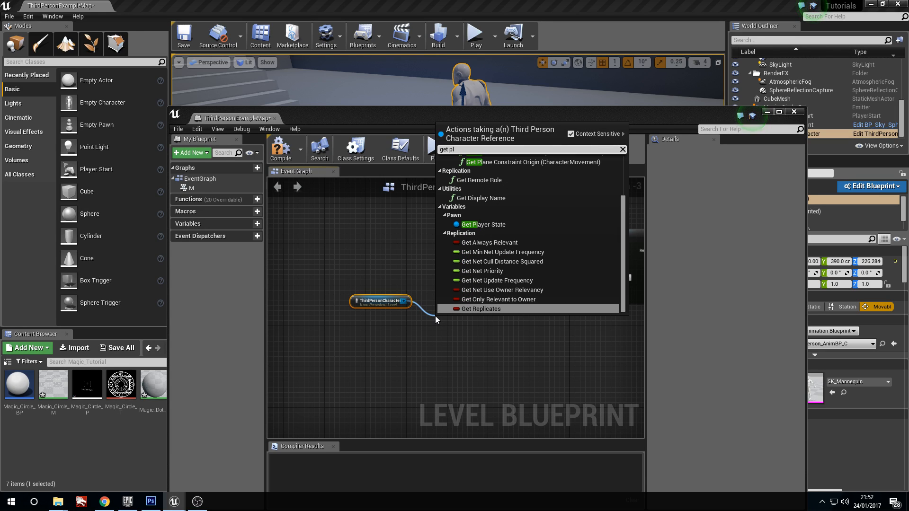
key(BackSpace)
key(BackSpace)
text(world )
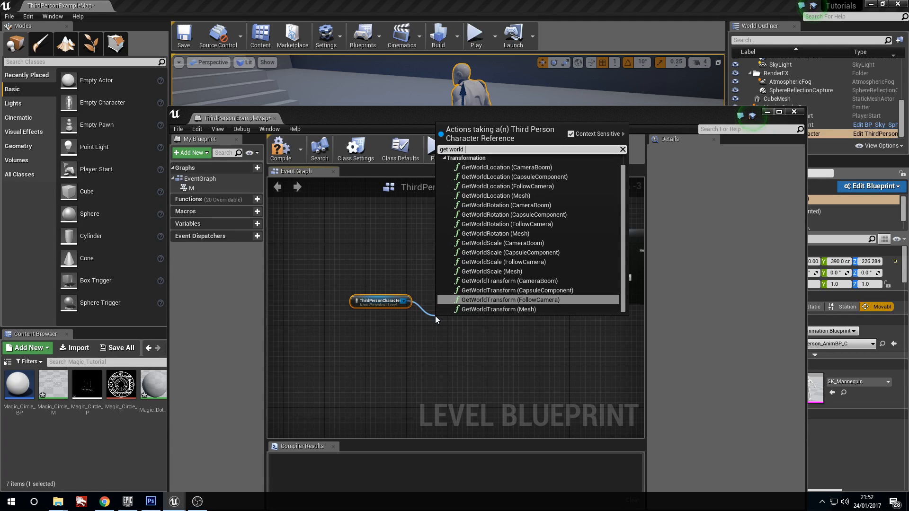
text(lo)
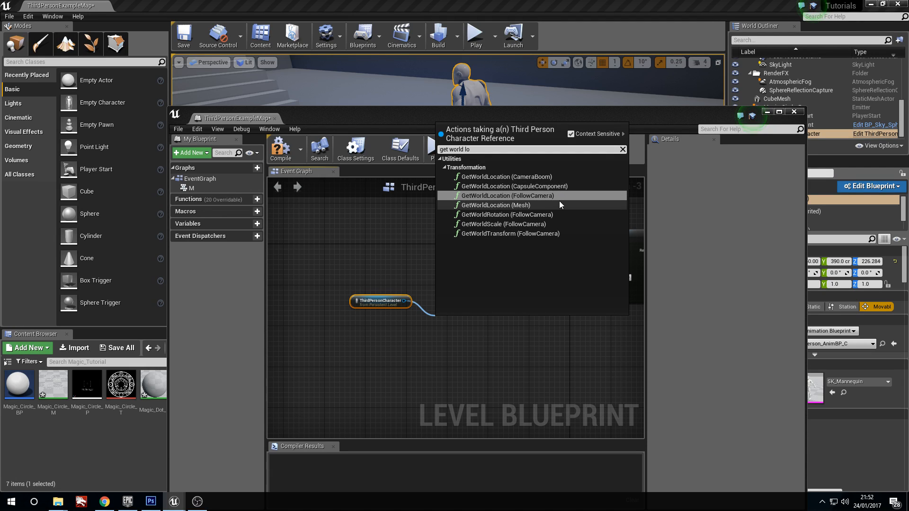
click(544, 186)
- Arrange the character reference, Capsule Component and GetWorldLocation nodes below the M event, moving the SpawnActor node slightly up
drag(355, 301, 319, 285)
drag(395, 305, 350, 316)
drag(482, 321, 451, 306)
right_drag(483, 289, 414, 299)
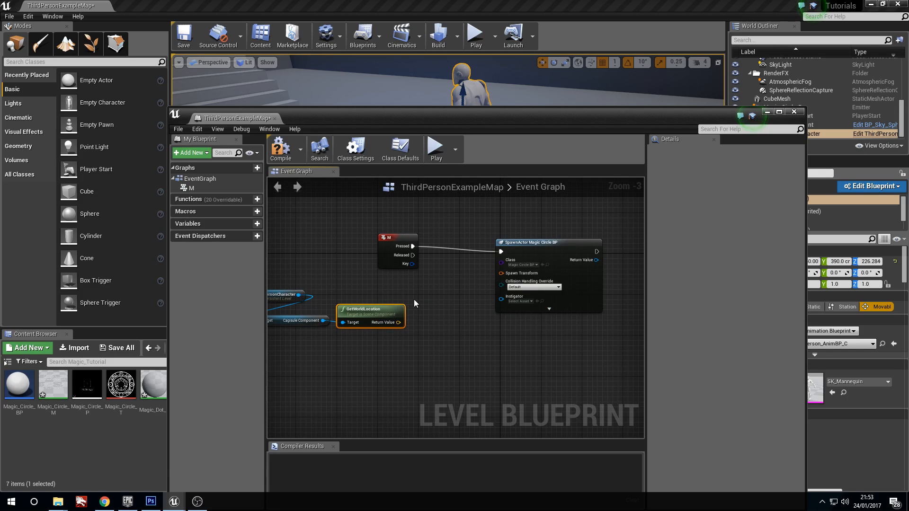
drag(555, 242, 561, 227)
right_drag(431, 324, 462, 316)
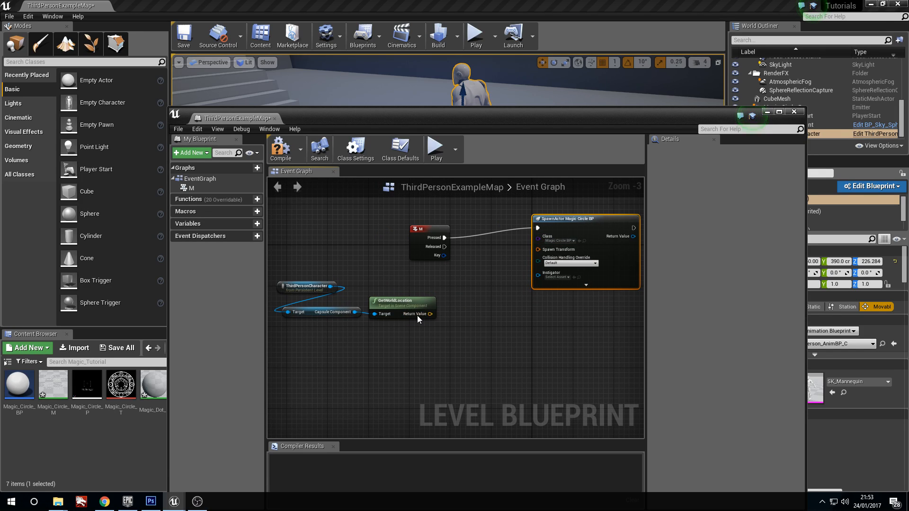
drag(430, 313, 447, 373)
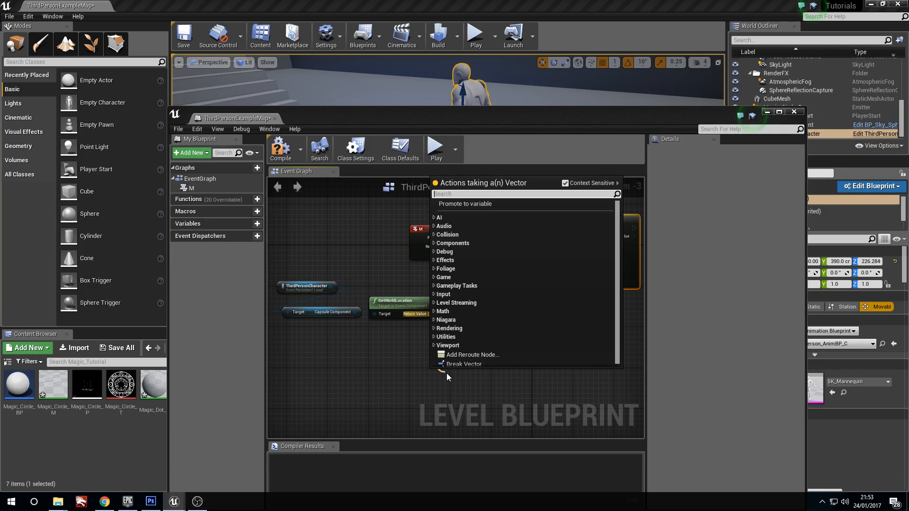
text(brea)
key(Return)
drag(447, 373, 469, 330)
right_drag(424, 285, 398, 288)
right_drag(473, 332, 493, 339)
key(Delete)
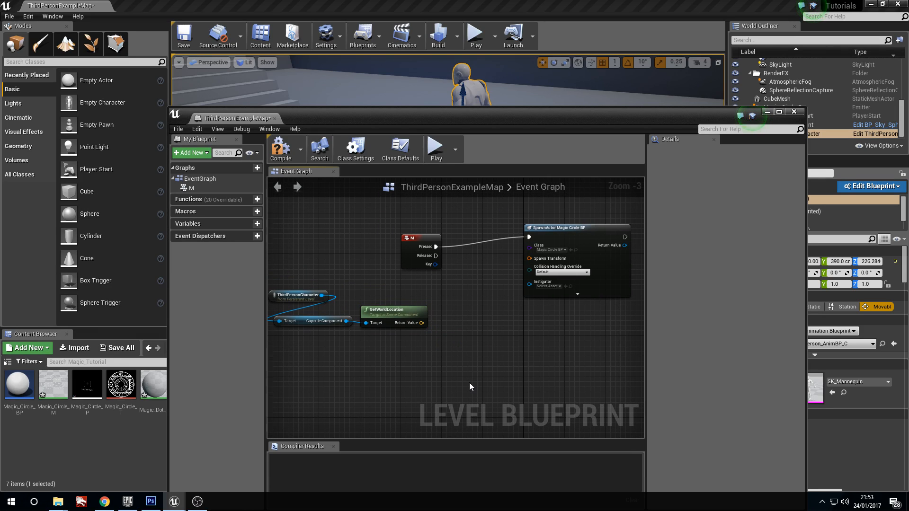
- Wire GetWorldLocation's Return Value to Spawn Transform, move the conversion node below the wires, and compile the Level Blueprint
drag(422, 323, 529, 259)
drag(460, 280, 497, 351)
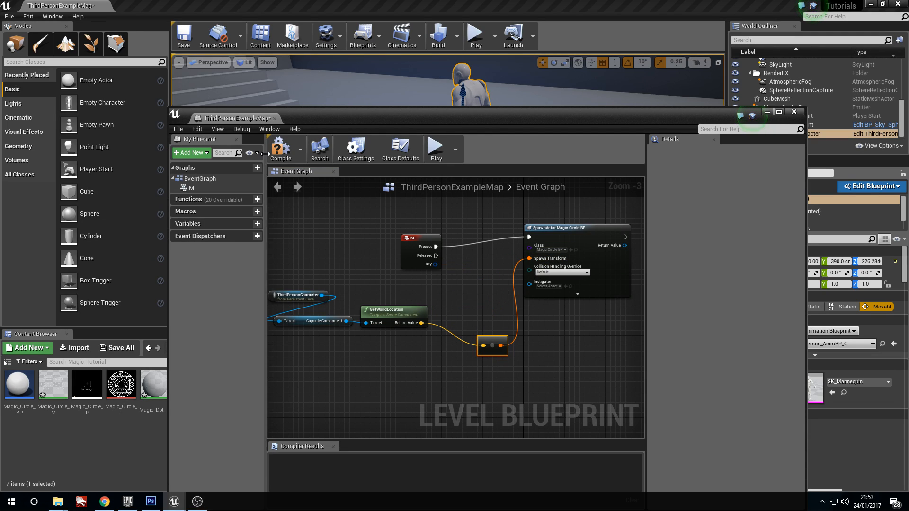
click(278, 158)
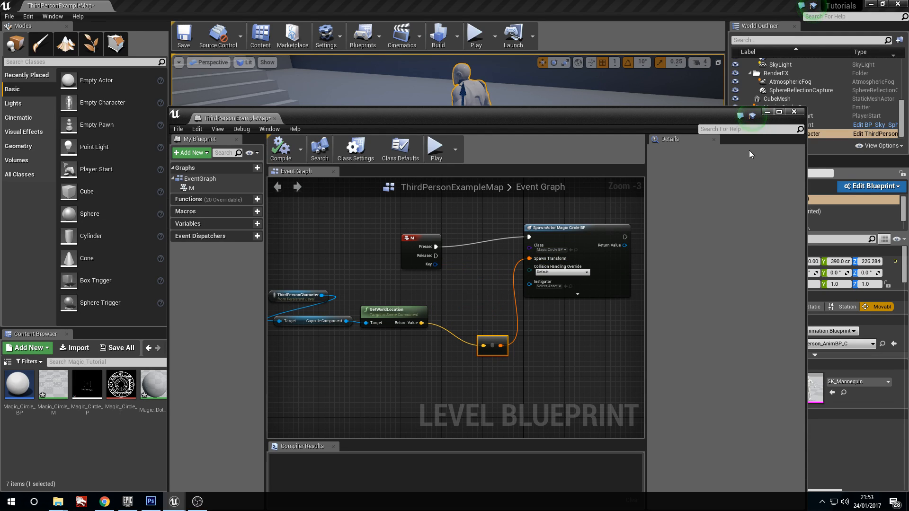
- Play the level and run the character around, spawning magic circles at several spots to test the effect
click(766, 112)
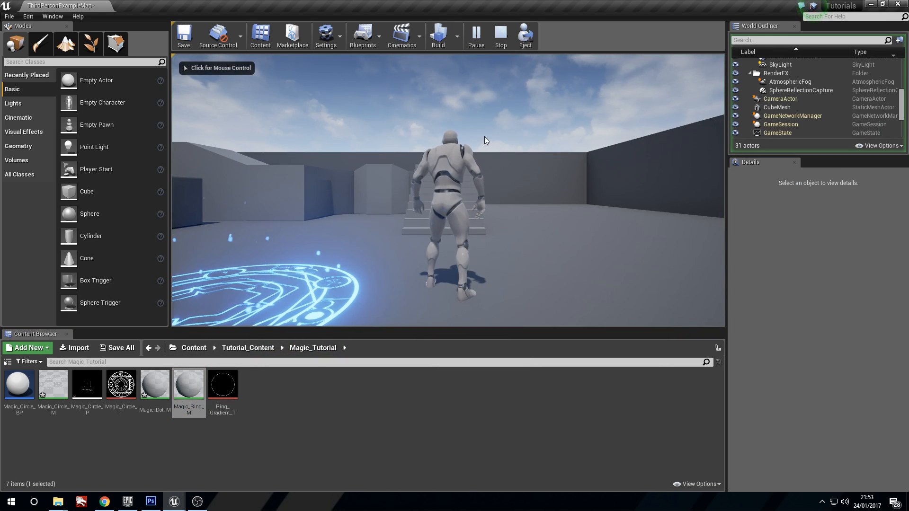
click(484, 136)
key(s)
key(a)
key(e)
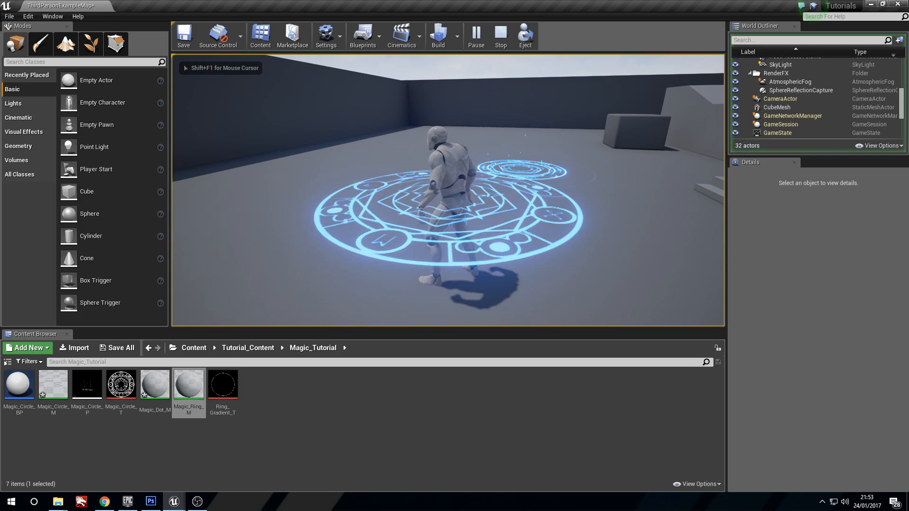
key(a)
key(e)
key(e)
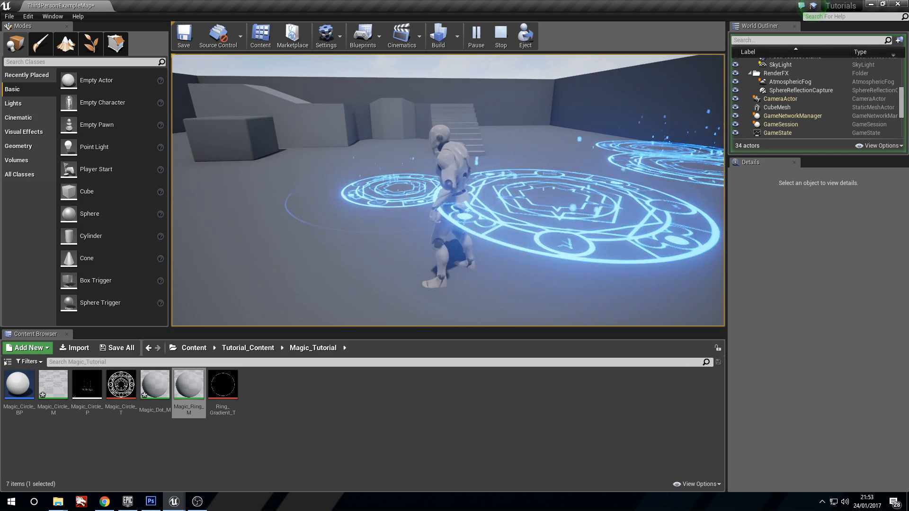
key(d)
key(s)
key(e)
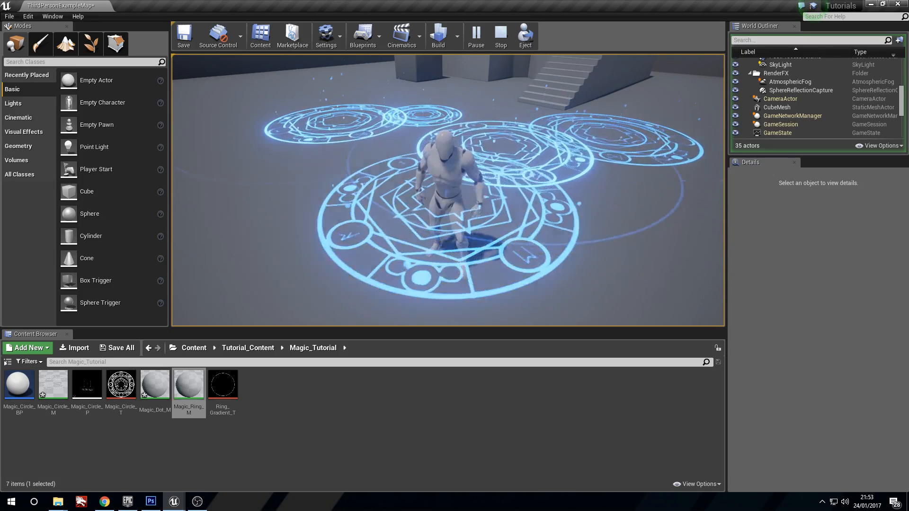
- Spawn more magic circles while moving the character to check their height against the floor, and end the play session
key(a)
key(e)
key(e)
key(e)
key(e)
key(s)
key(e)
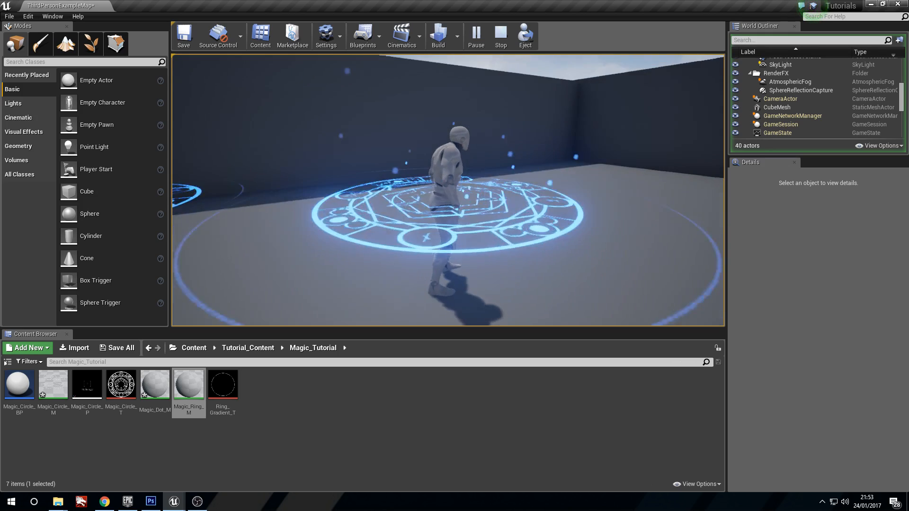
key(Escape)
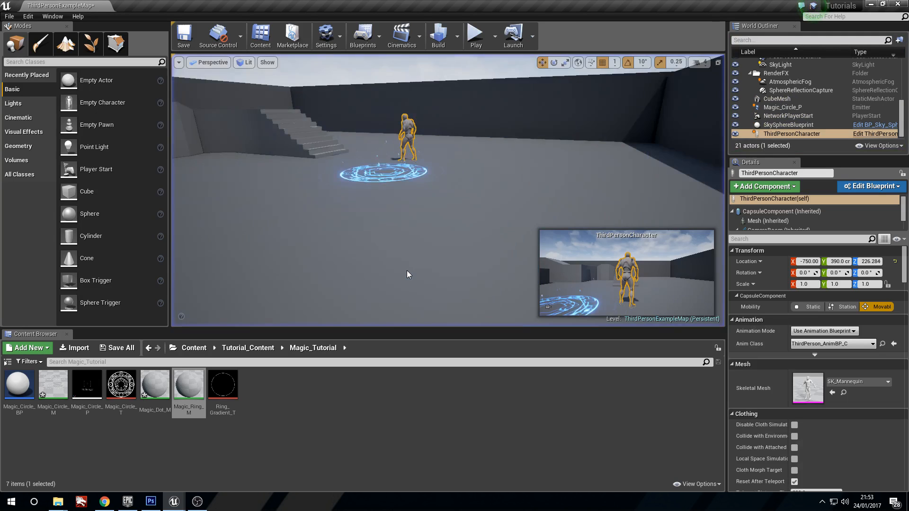
- Examine the height of ThirdPersonCharacter's origin above the floor and compare its Z location with that of the Magic_Circle_P emitter
key(w)
right_drag(407, 270, 441, 220)
click(558, 154)
click(523, 189)
key(w)
right_drag(523, 189, 544, 192)
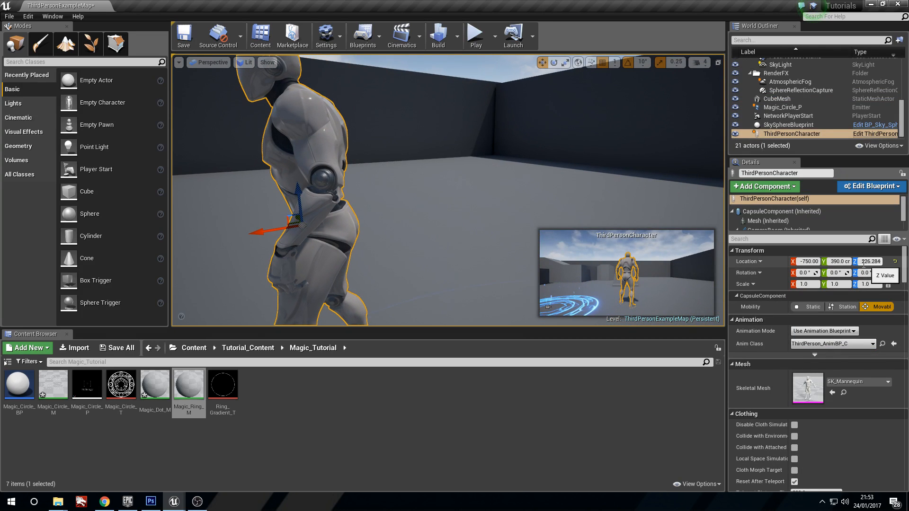
right_drag(497, 163, 378, 216)
click(515, 175)
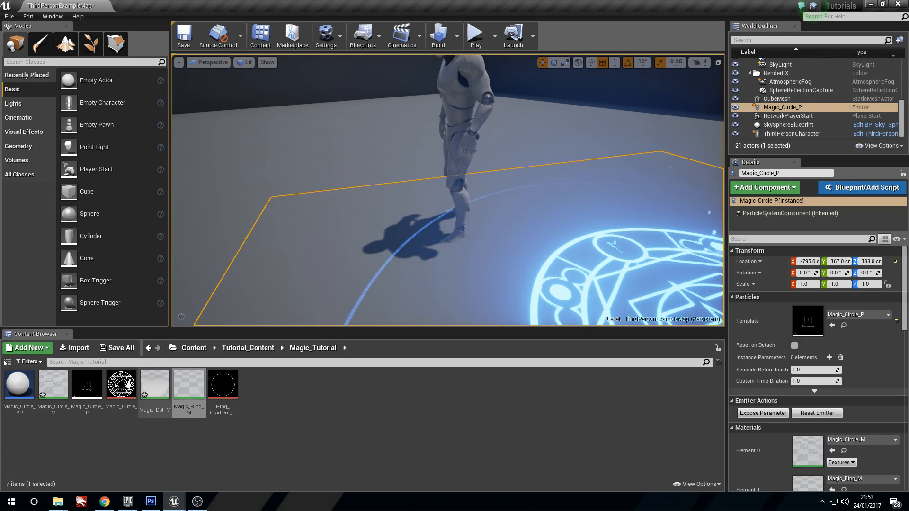
- Delete the conversion node between GetWorldLocation and SpawnActor's Spawn Transform in the Level Blueprint
double_click(32, 406)
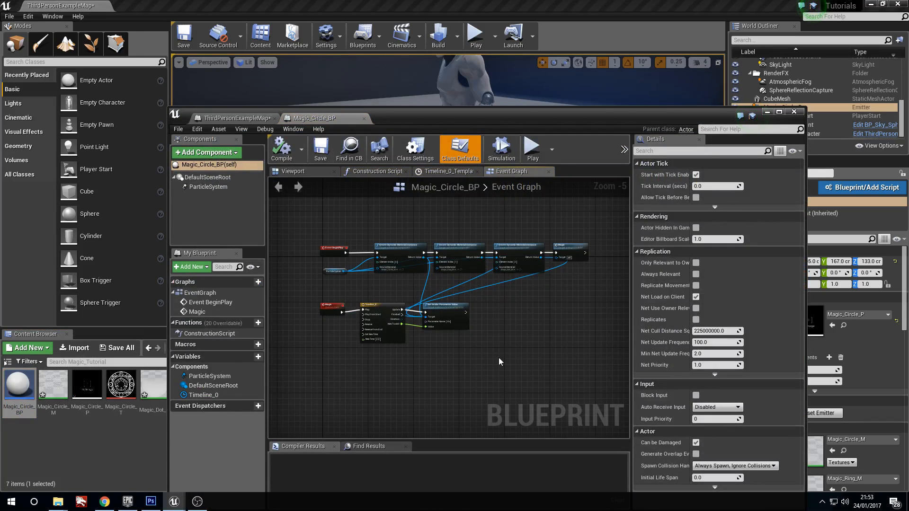
click(363, 118)
scroll(496, 261, down, 1)
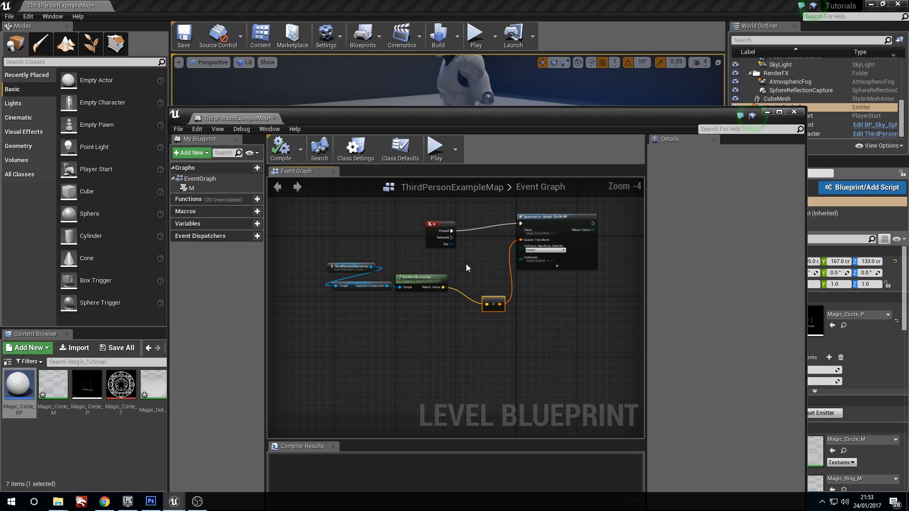
drag(516, 347, 507, 344)
key(Delete)
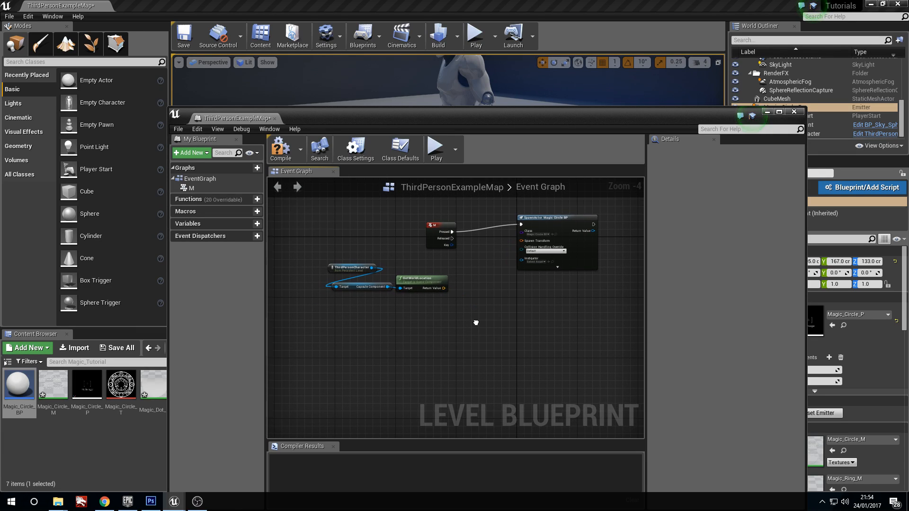
- Add a Break Vector node fed by GetWorldLocation's Return Value
scroll(438, 290, up, 3)
drag(433, 323, 452, 335)
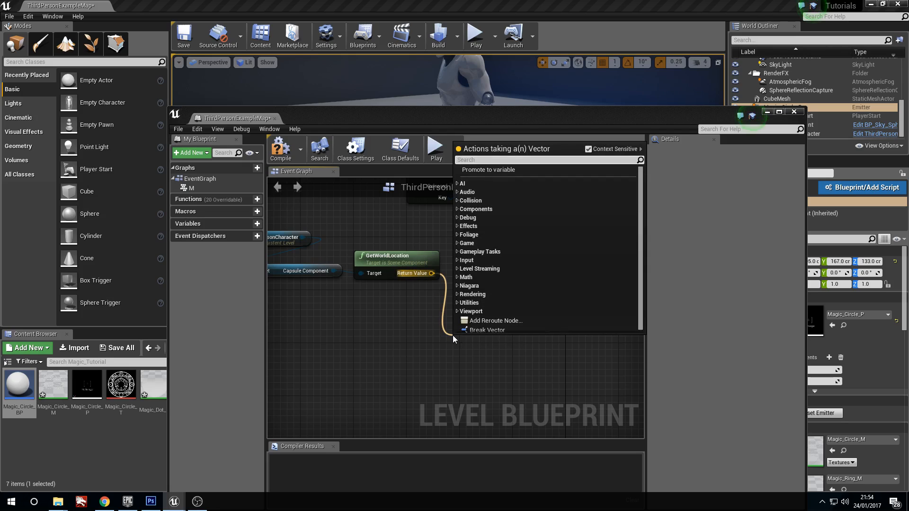
text(break)
key(Return)
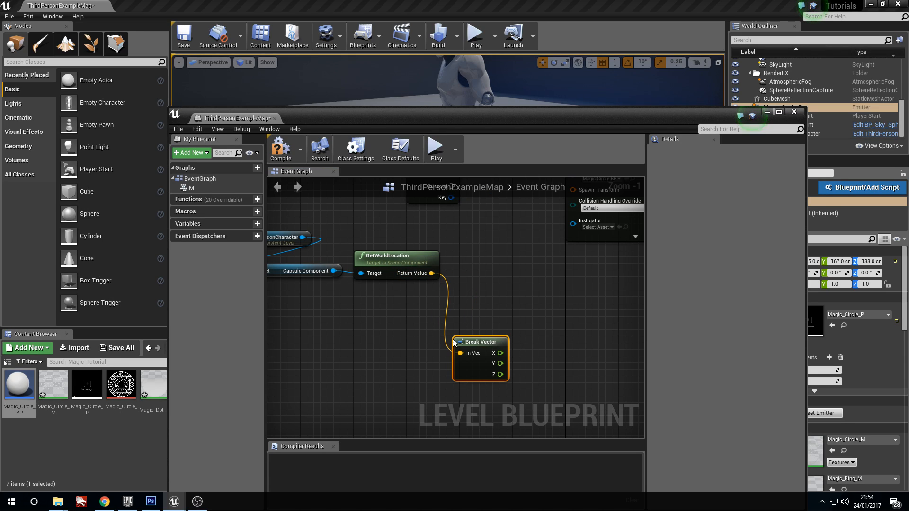
- Add a Make Vector node, wire Break Vector's X and Y into it, and align it beside Break Vector
drag(497, 357, 516, 305)
text(make ve)
key(Return)
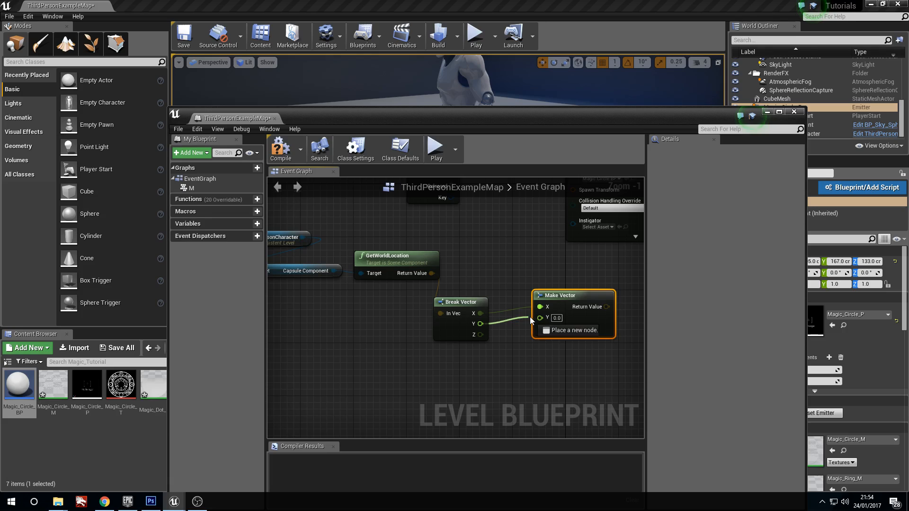
drag(566, 295, 585, 302)
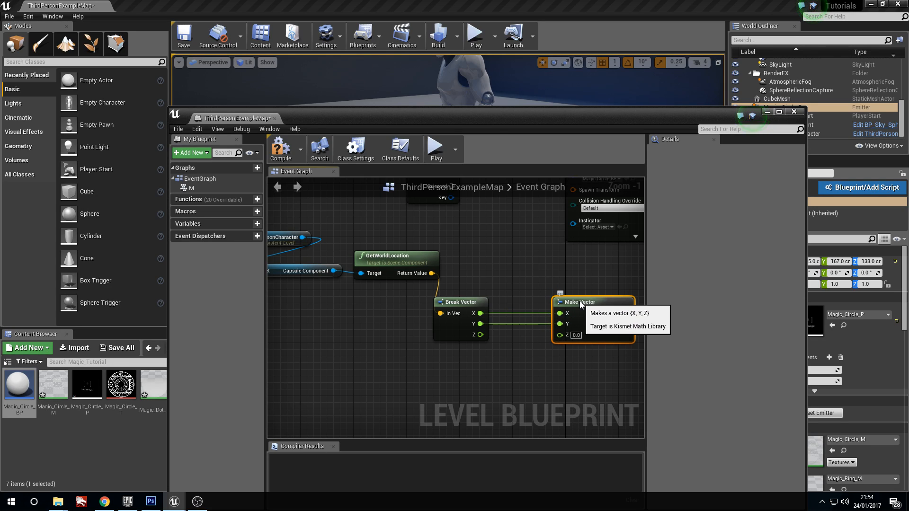
- Subtract 92 from Break Vector's Z with a float - float node, wired into Make Vector's Z and placed between both nodes
drag(490, 393, 490, 393)
text(minus)
key(Up)
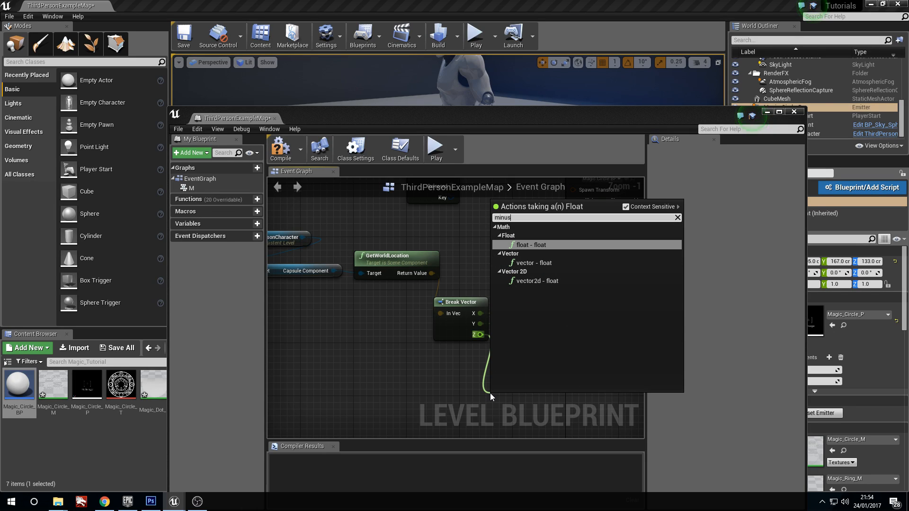
key(Return)
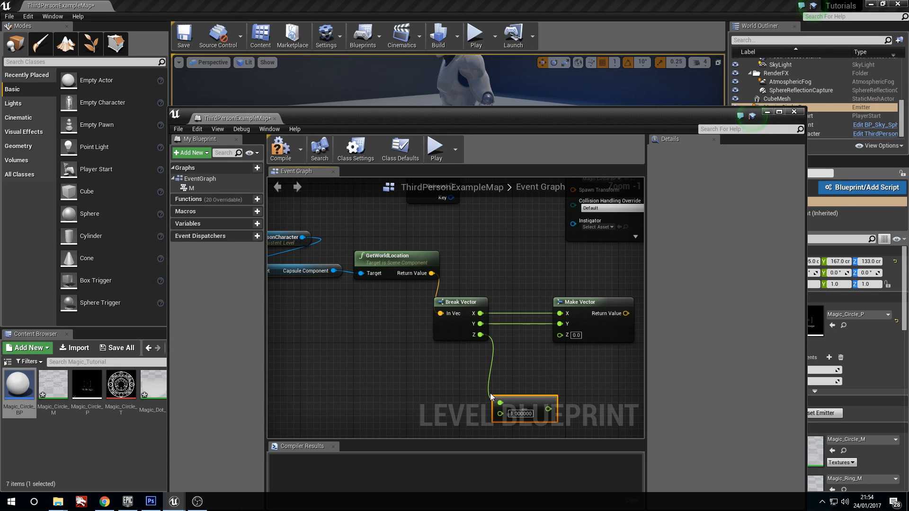
drag(522, 391, 521, 364)
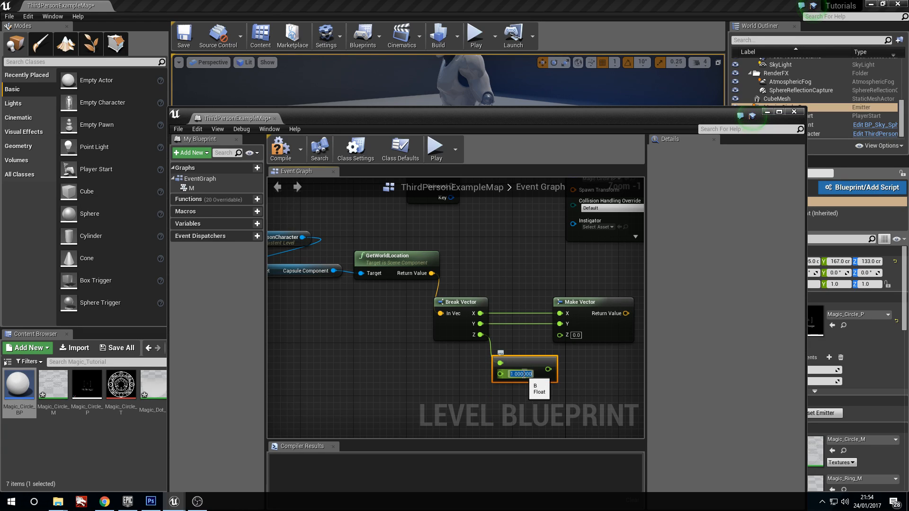
text(92)
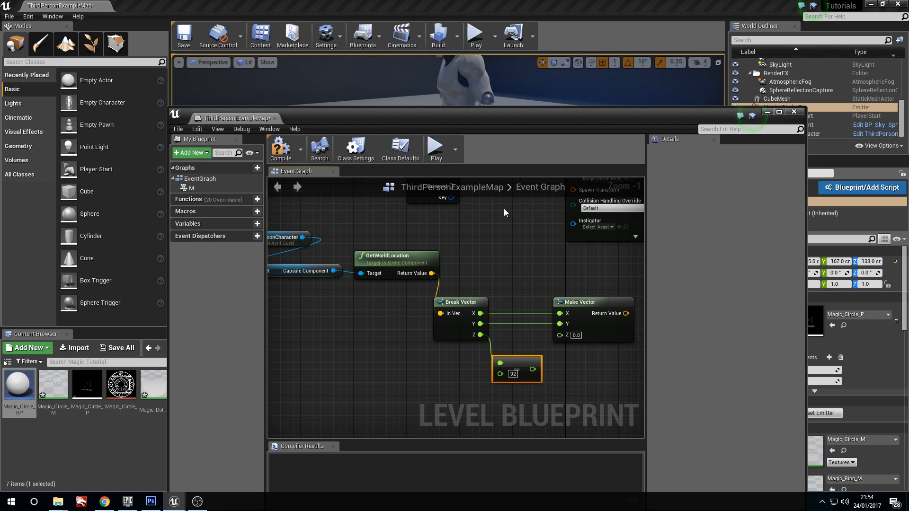
drag(530, 369, 560, 335)
drag(526, 361, 530, 343)
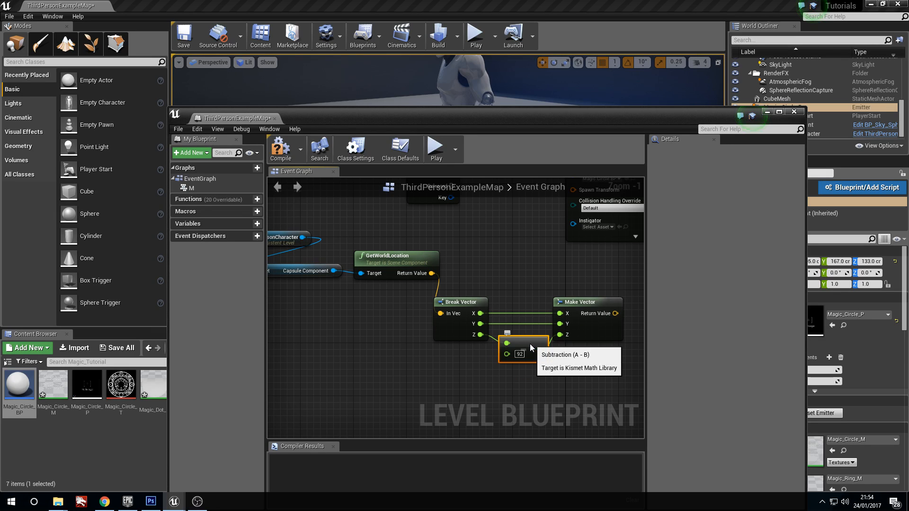
- Wire Make Vector's Return Value to SpawnActor's Spawn Transform and place the conversion node below the M event
right_drag(529, 343, 469, 369)
drag(547, 339, 512, 216)
drag(507, 259, 446, 265)
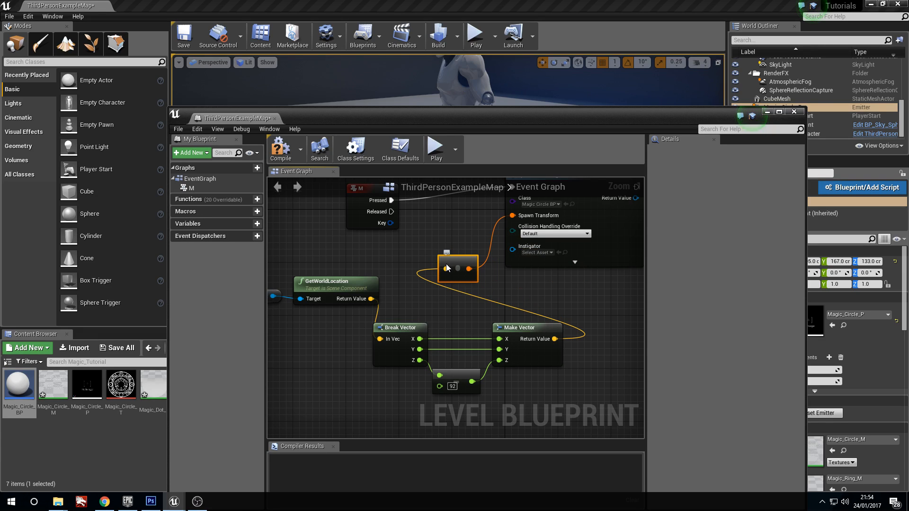
- Play the level and spawn magic circles around the floor to check the lowered spawn height, then stop playing
click(767, 112)
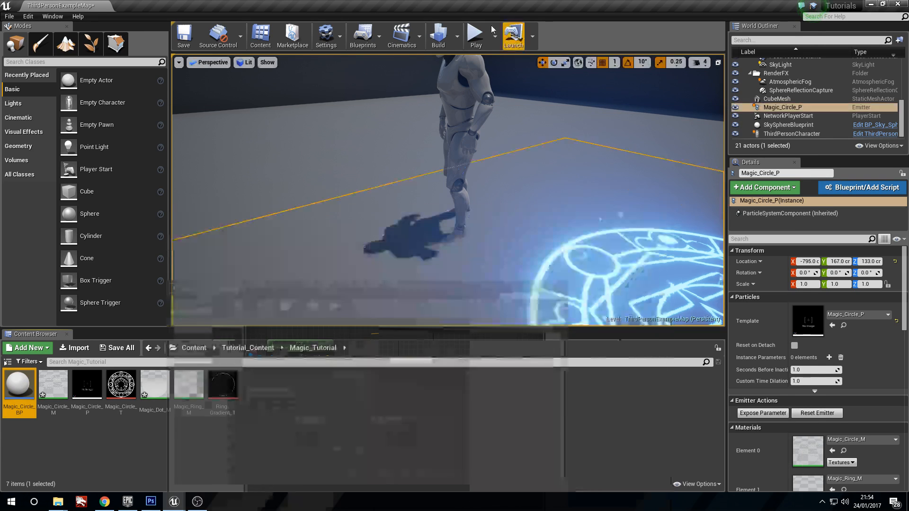
click(475, 35)
click(468, 119)
key(d)
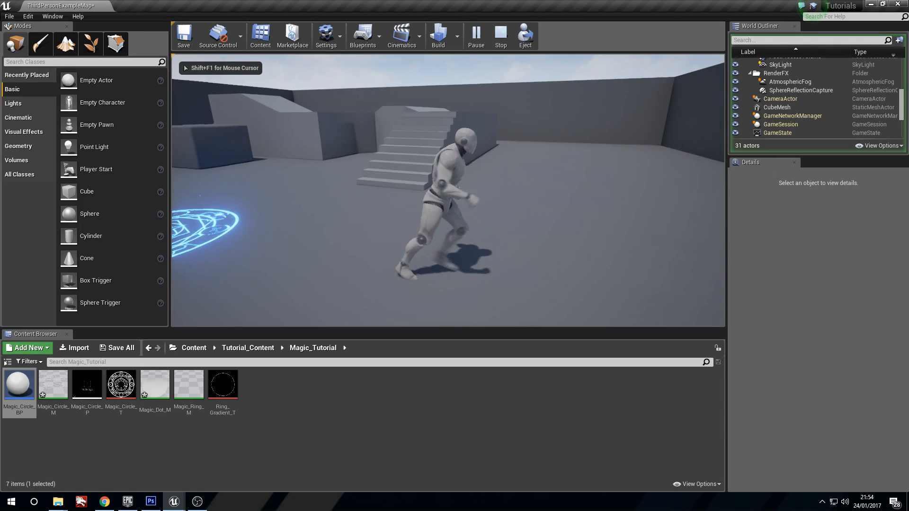
key(f)
key(d)
key(f)
key(d)
key(f)
key(a)
key(f)
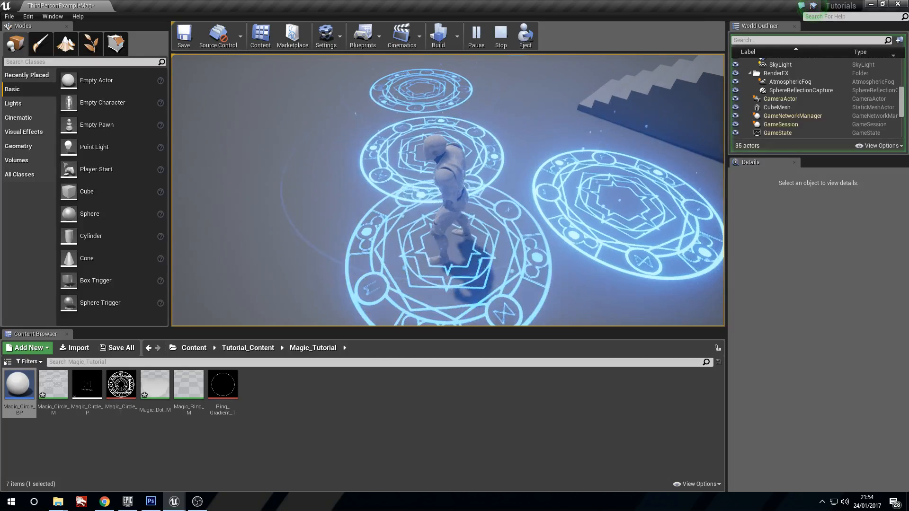
key(a)
key(f)
key(a)
key(f)
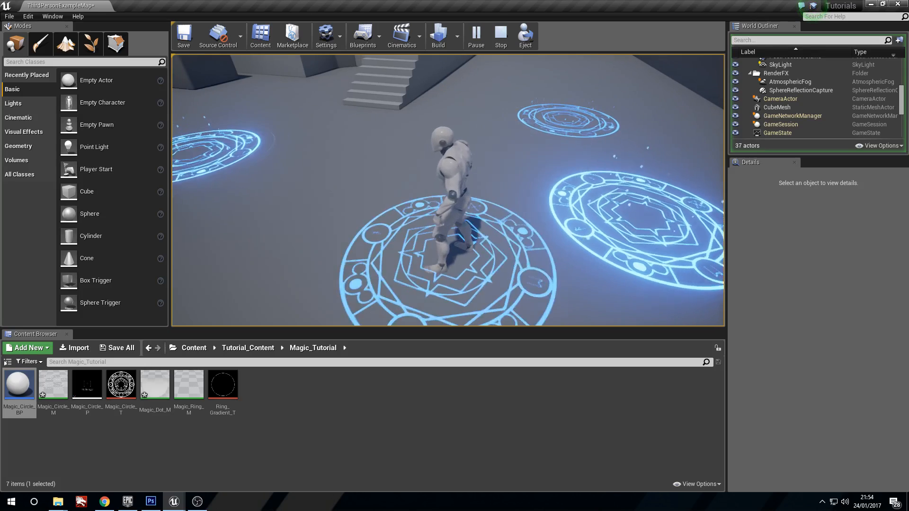
key(a)
key(f)
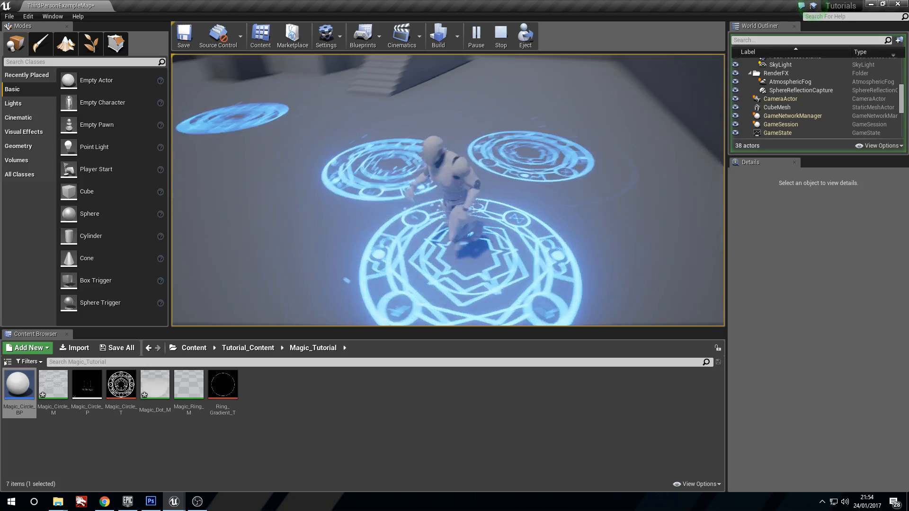
key(a)
key(f)
key(s)
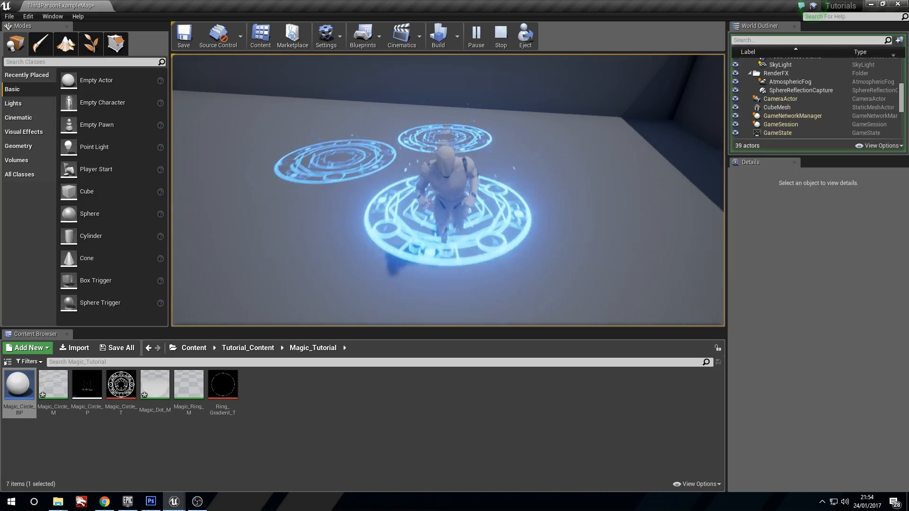
key(f)
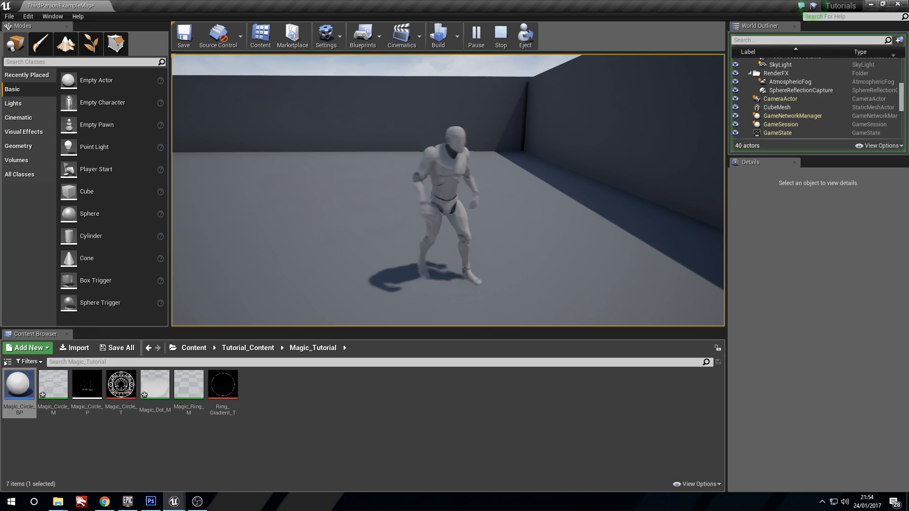
key(d)
key(f)
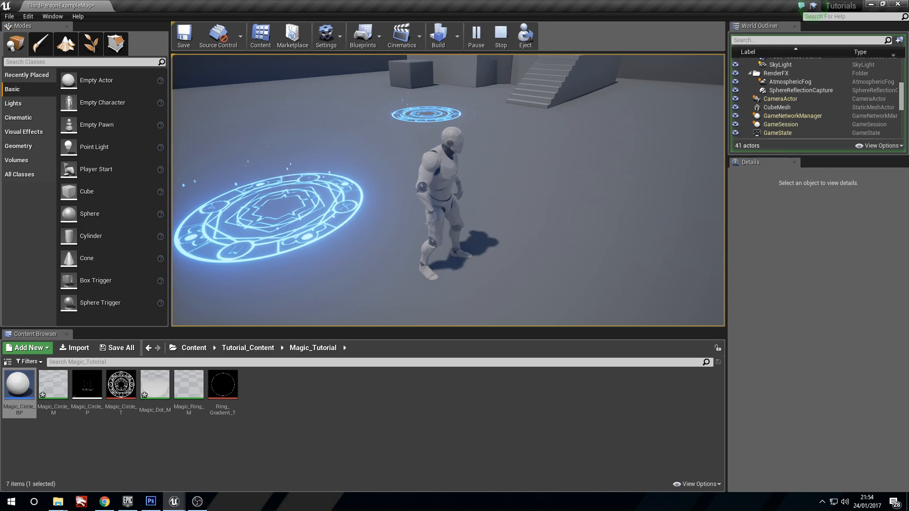
key(w)
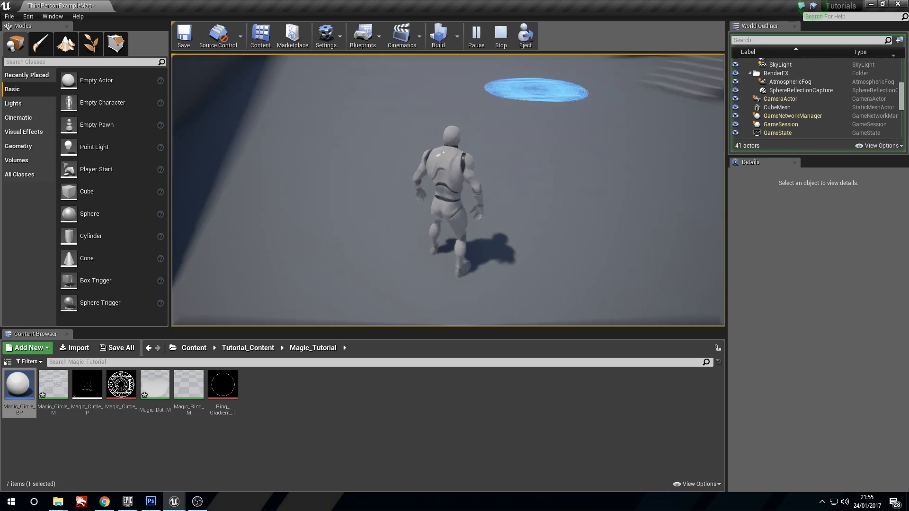
key(Escape)
- In Magic_Circle_BP, add a DestroyActor node triggered by Timeline_0's Finished output and save the blueprint
right_drag(572, 211, 589, 163)
key(w)
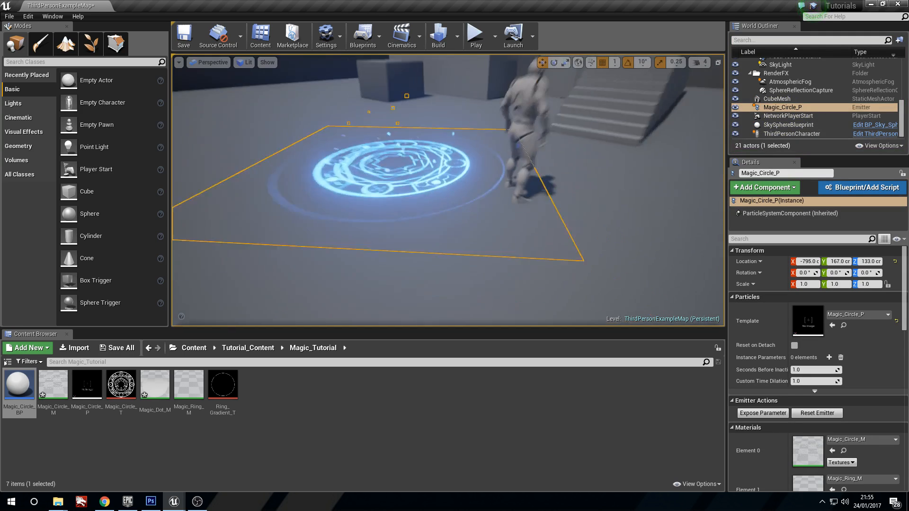
double_click(19, 395)
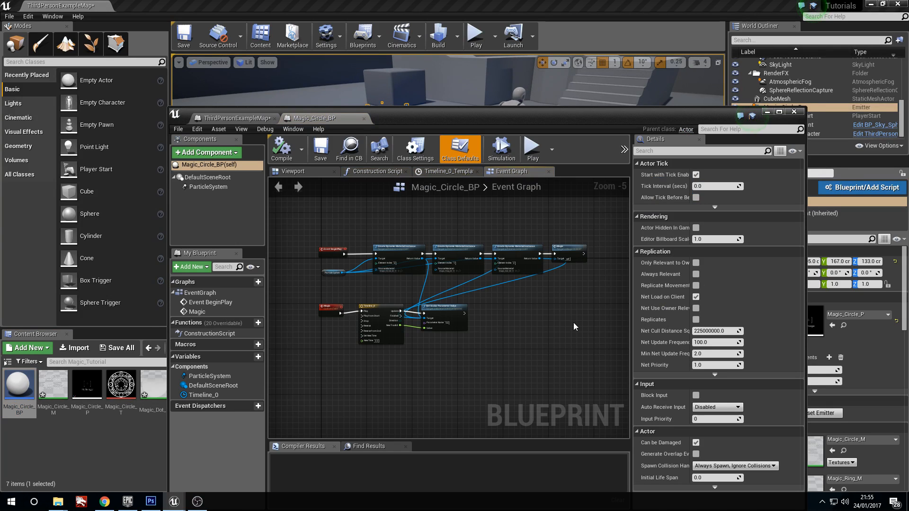
scroll(464, 303, up, 4)
click(404, 294)
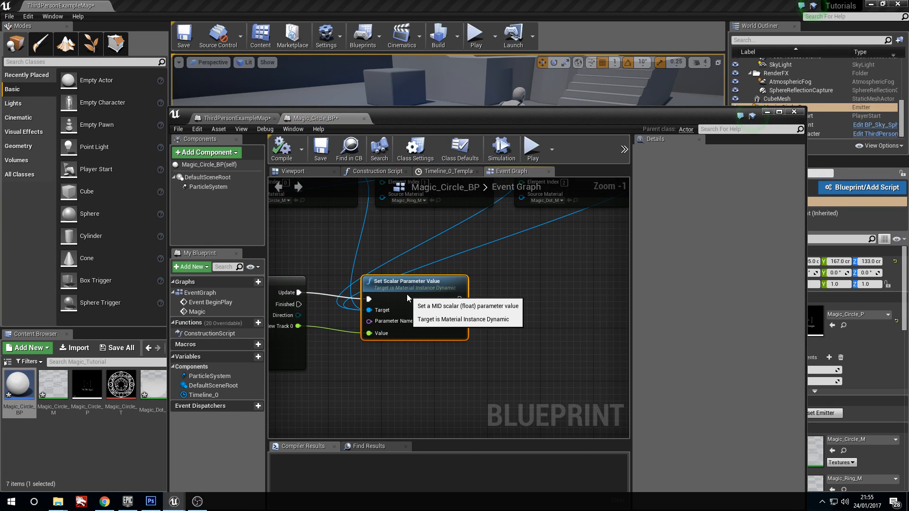
scroll(404, 294, down, 1)
right_drag(372, 288, 484, 246)
drag(433, 260, 458, 314)
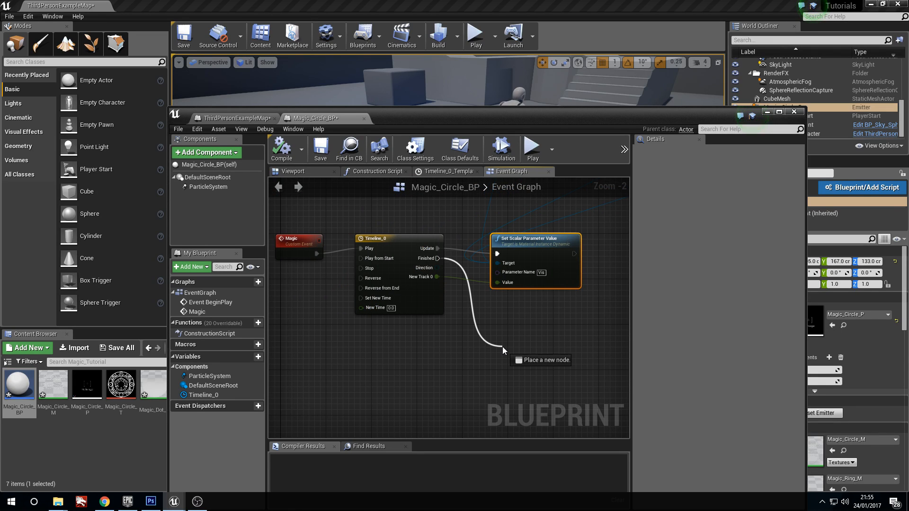
drag(502, 346, 504, 348)
text(desy)
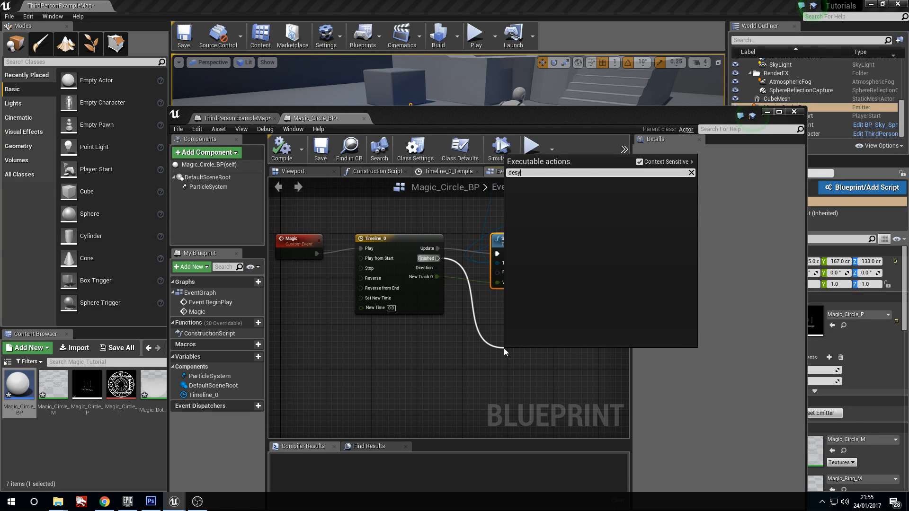
key(BackSpace)
text(ro)
key(BackSpace)
key(BackSpace)
text(troy)
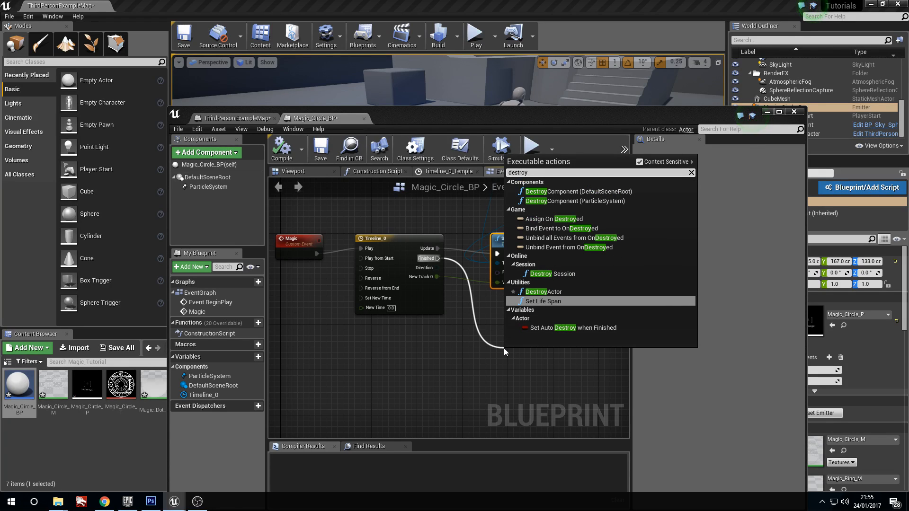
click(541, 291)
drag(538, 347, 540, 337)
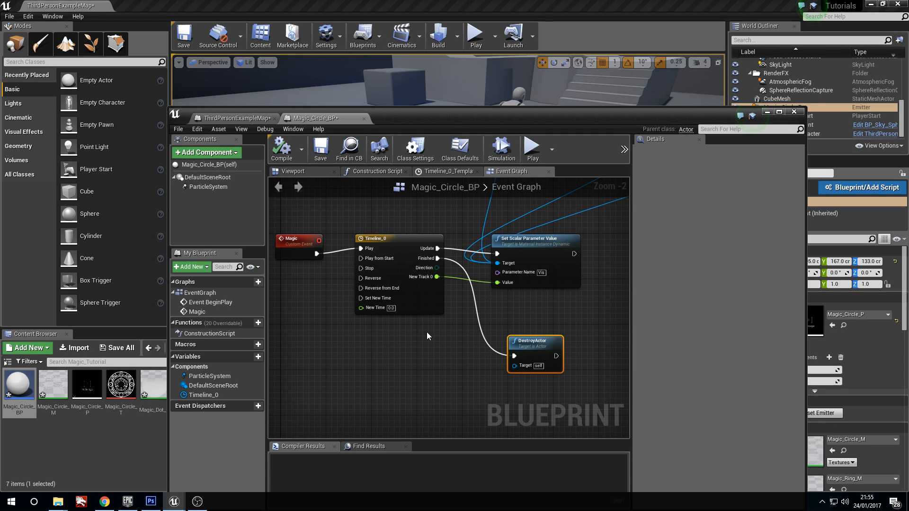
click(317, 150)
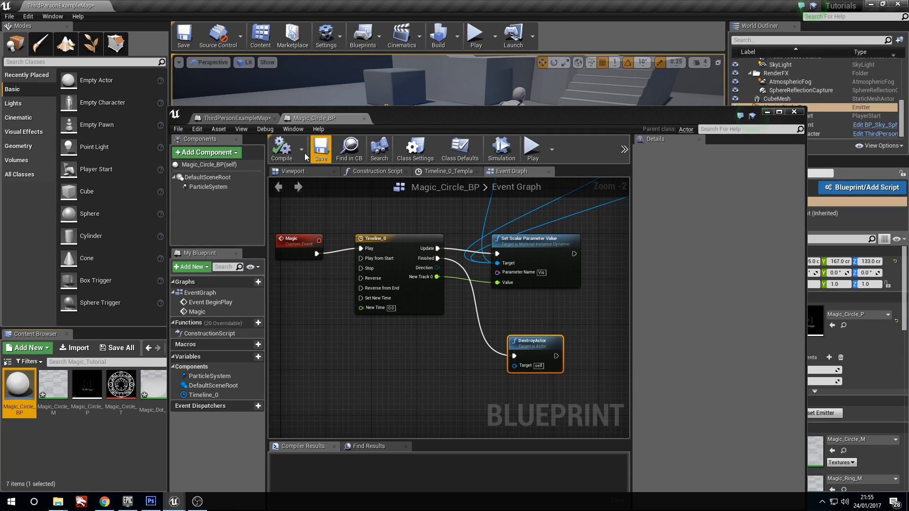
- Return to the Level Blueprint's Event Graph and move the M event node up, farther from SpawnActor
click(238, 122)
right_drag(455, 283, 485, 289)
scroll(529, 297, down, 3)
drag(440, 238, 386, 205)
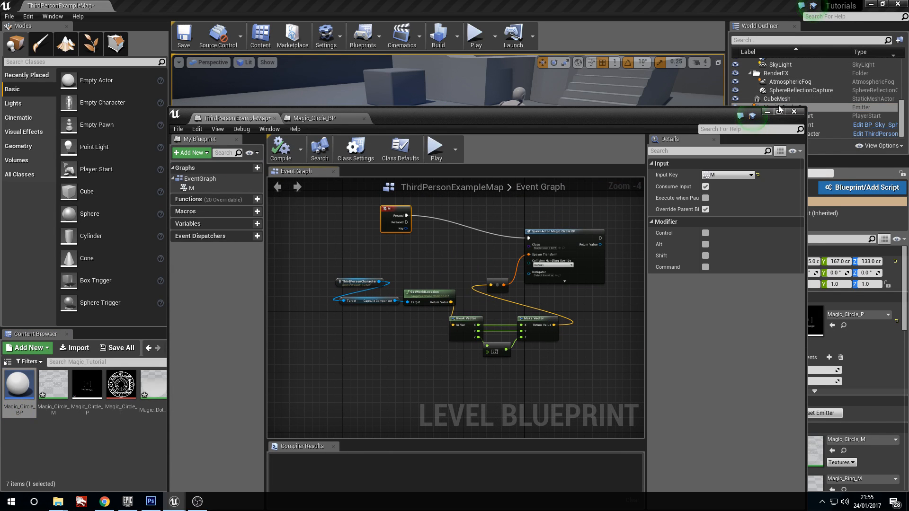
- Play the level and spawn magic circles repeatedly while moving around to check that they fade and disappear, then stop playing
click(767, 113)
click(474, 34)
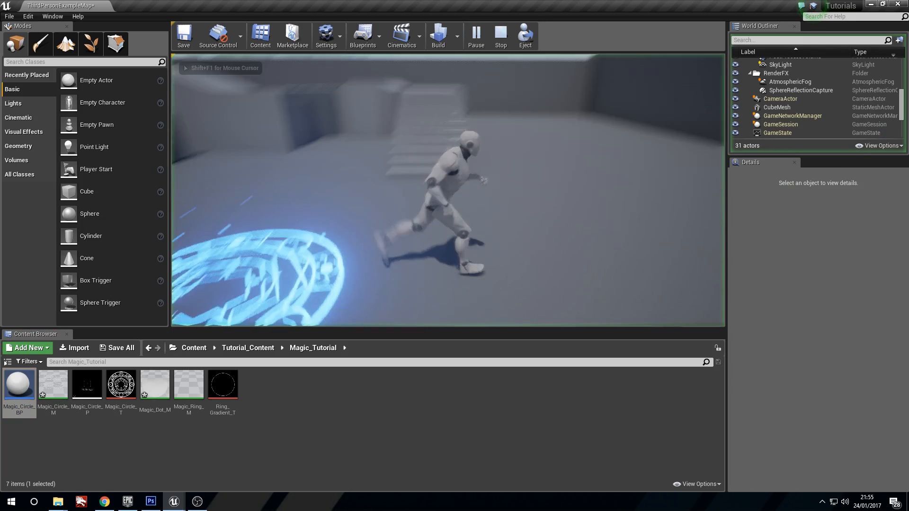
key(m)
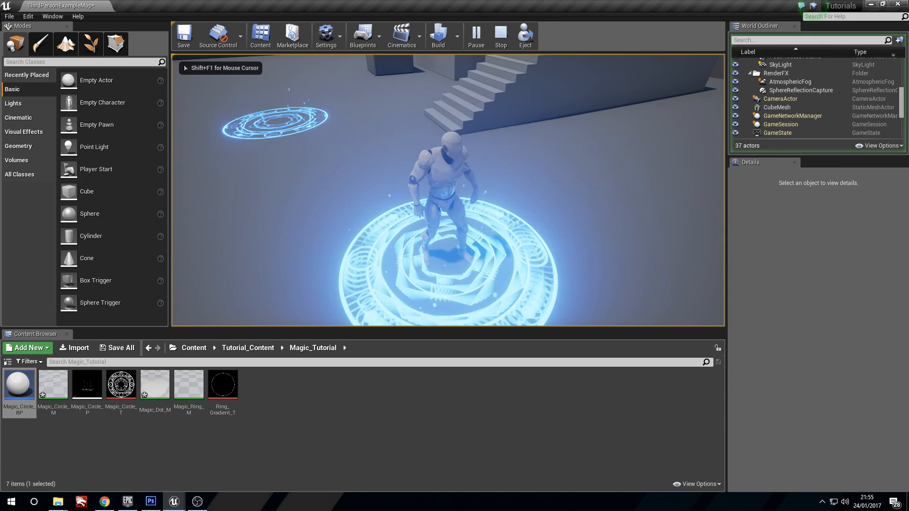
key(m)
key(m)
key(m)
key(m)
key(m)
key(m)
key(d)
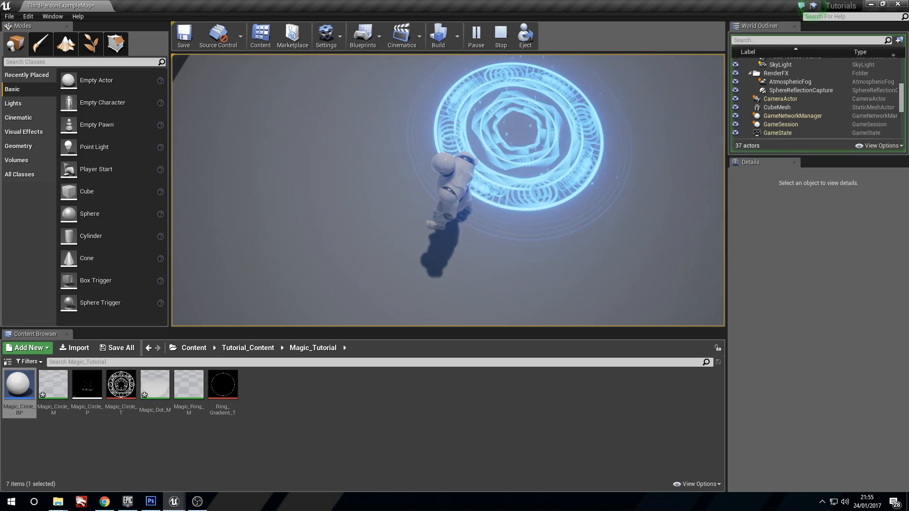
key(w)
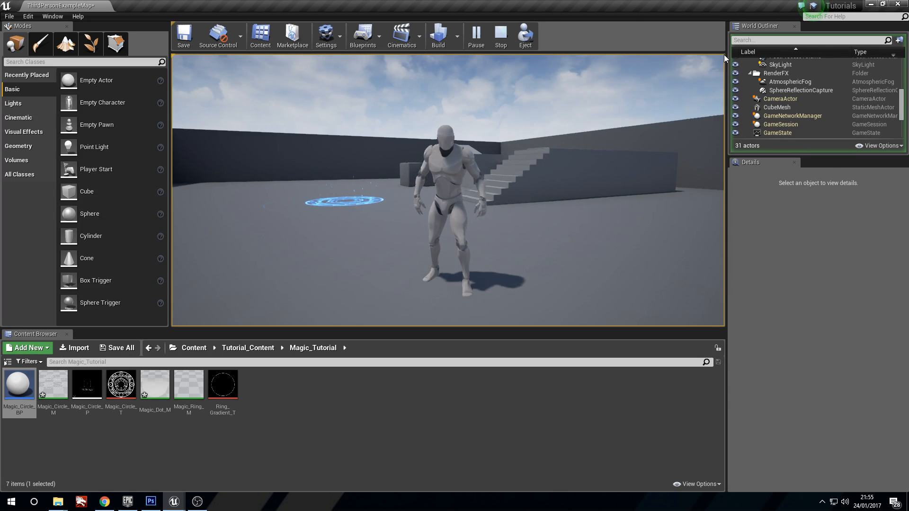
key(Escape)
- Reopen the Level Blueprint and create a Boolean variable named Can_Summ
click(377, 42)
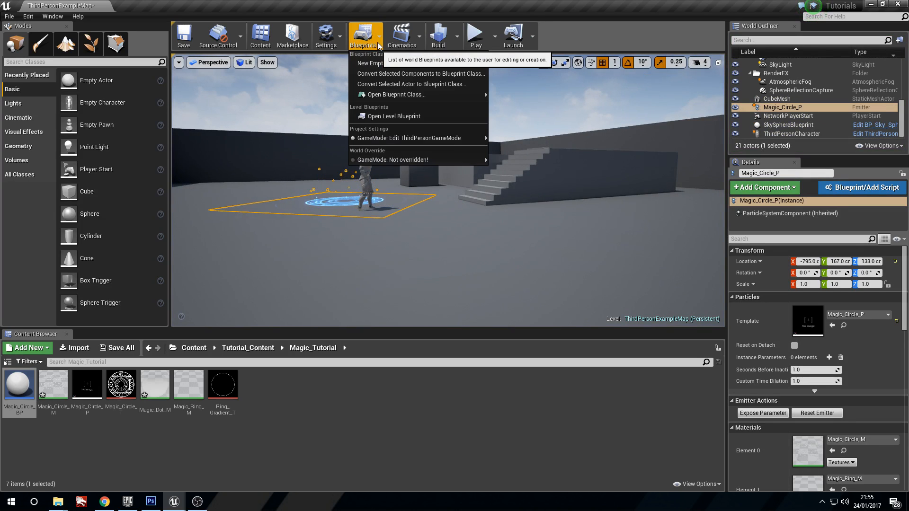
click(395, 120)
scroll(438, 266, down, 1)
right_drag(413, 248, 418, 278)
scroll(400, 260, up, 1)
drag(386, 247, 378, 247)
click(240, 226)
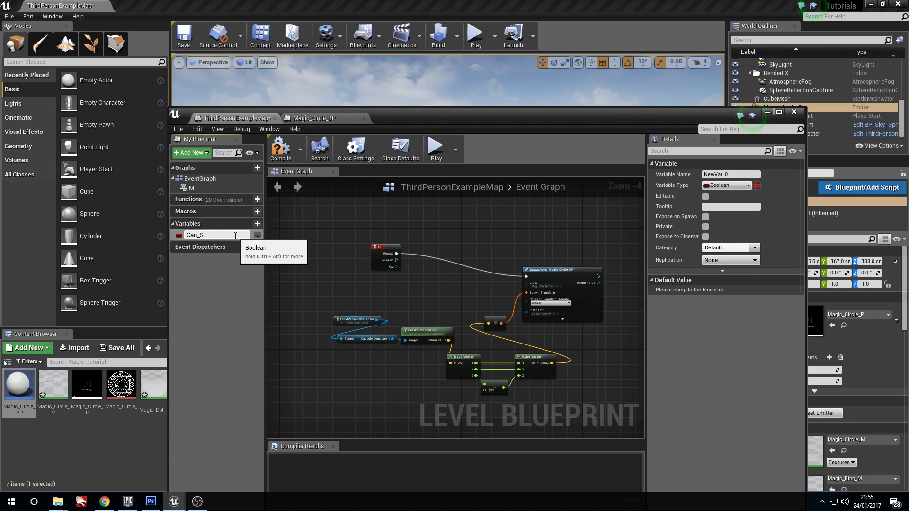
text(Can_Summ)
key(Return)
- Compile the Level Blueprint, enable Can_Summ's default value, and compile again
scroll(368, 267, up, 2)
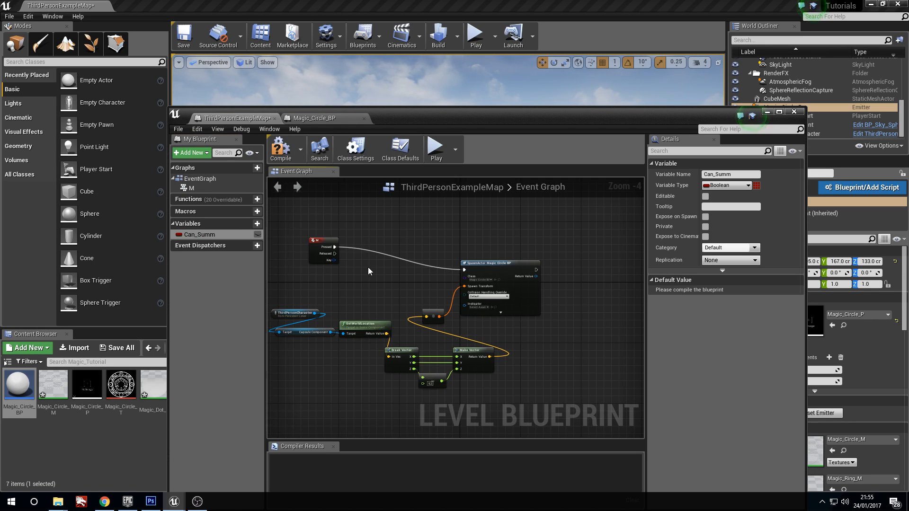
click(281, 150)
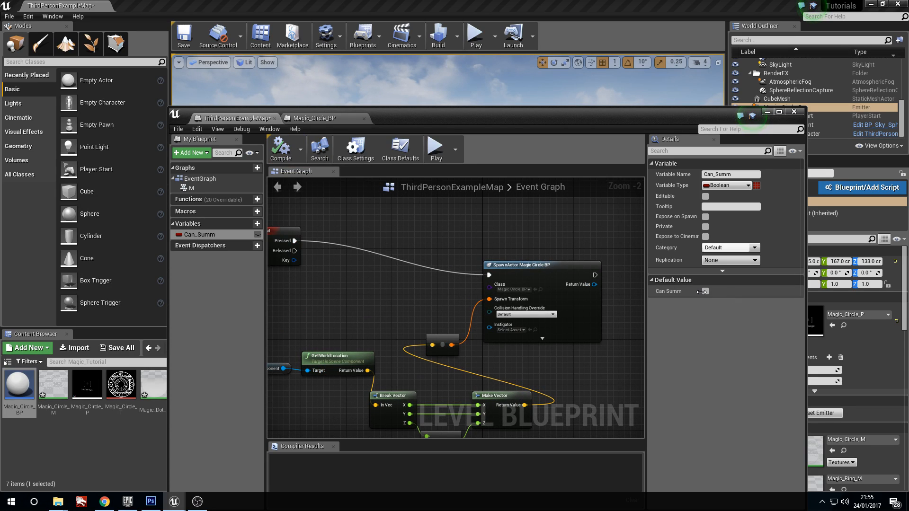
click(705, 291)
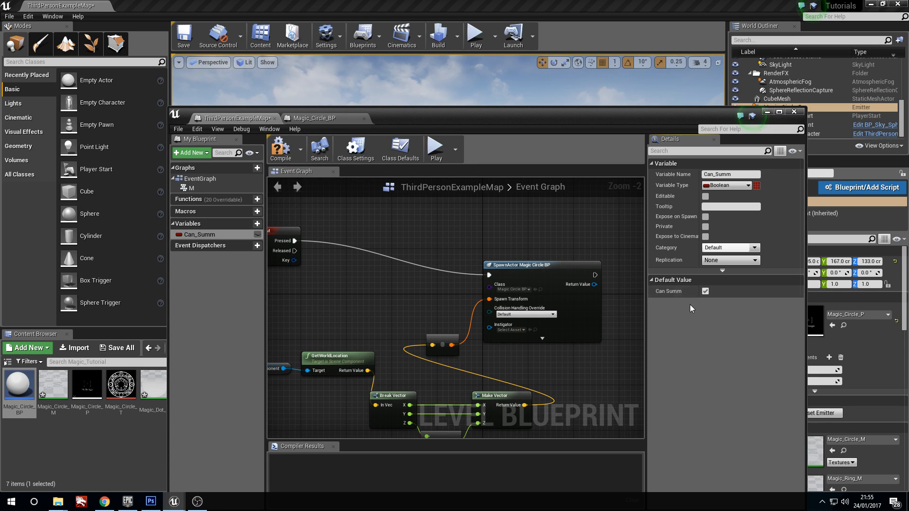
click(280, 149)
- Insert a Branch node between the M event's Pressed output and SpawnActor, moving it up slightly
right_drag(322, 248, 361, 238)
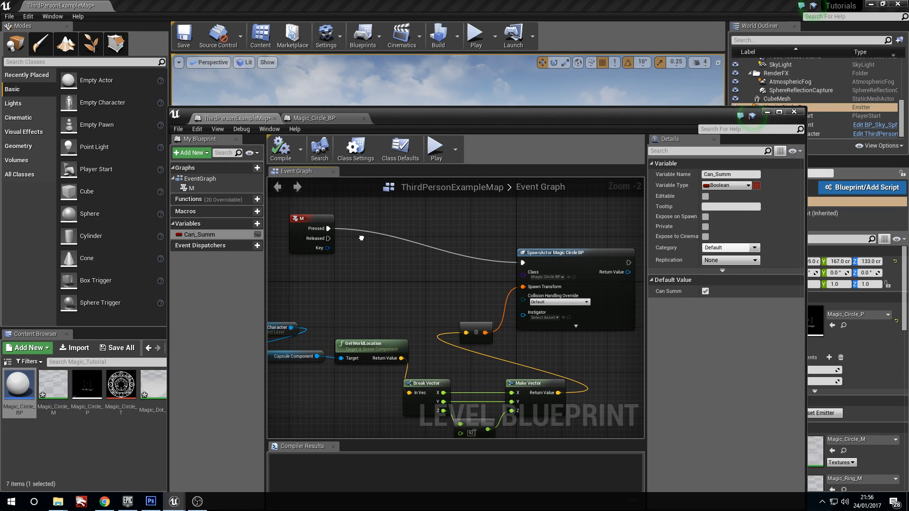
drag(328, 229, 379, 240)
text(bran)
key(Return)
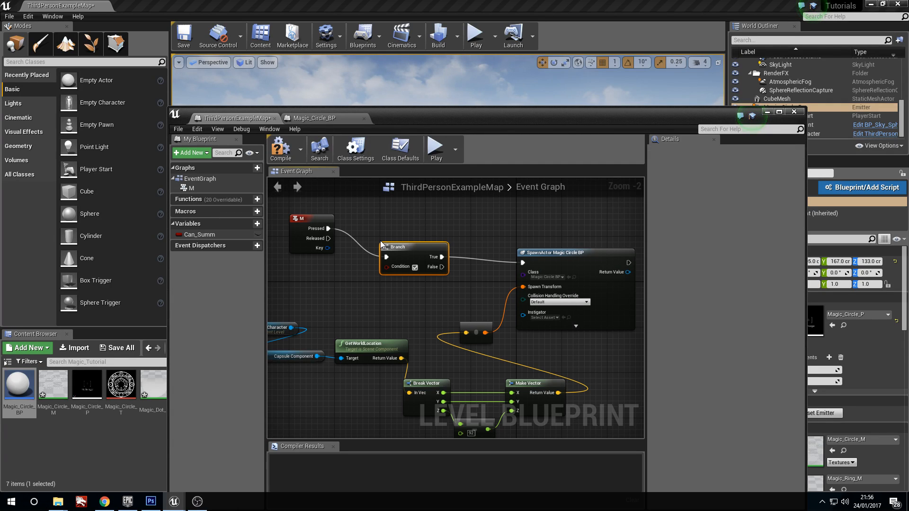
drag(416, 246, 416, 231)
- Connect a Can_Summ getter to the Branch's Condition and tidy the M event and getter positions
drag(200, 237, 388, 249)
click(305, 295)
drag(300, 288, 299, 277)
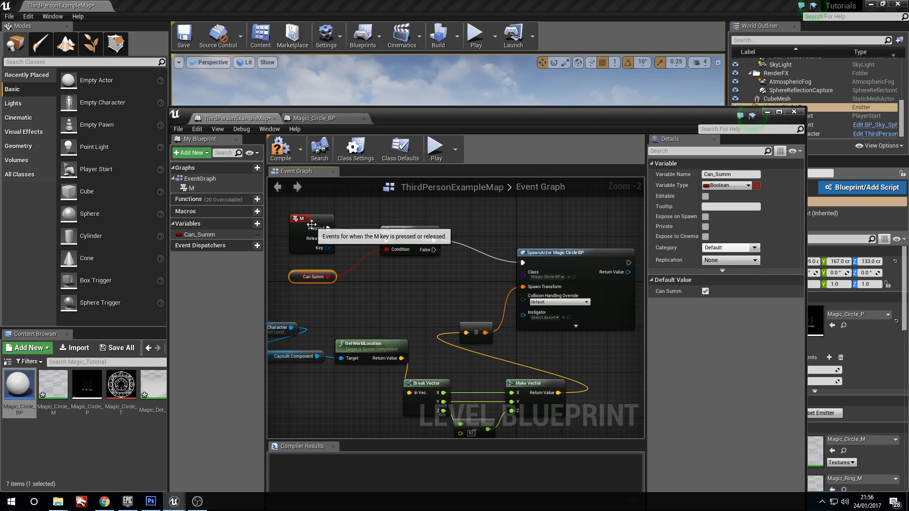
drag(311, 220, 305, 225)
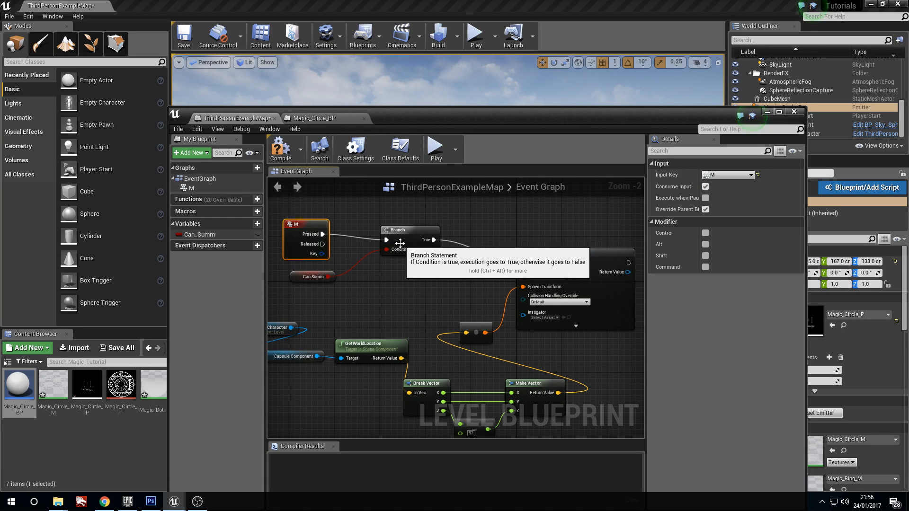
drag(316, 284, 278, 301)
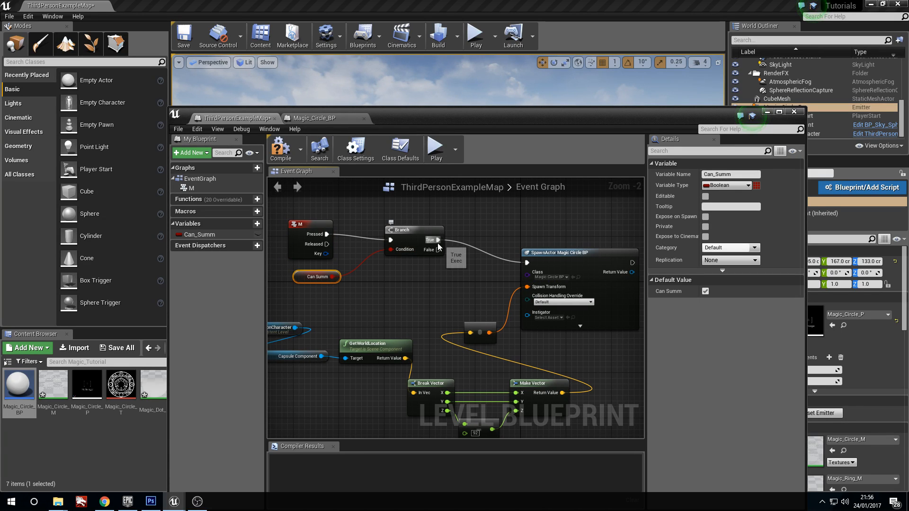
right_drag(436, 254, 384, 246)
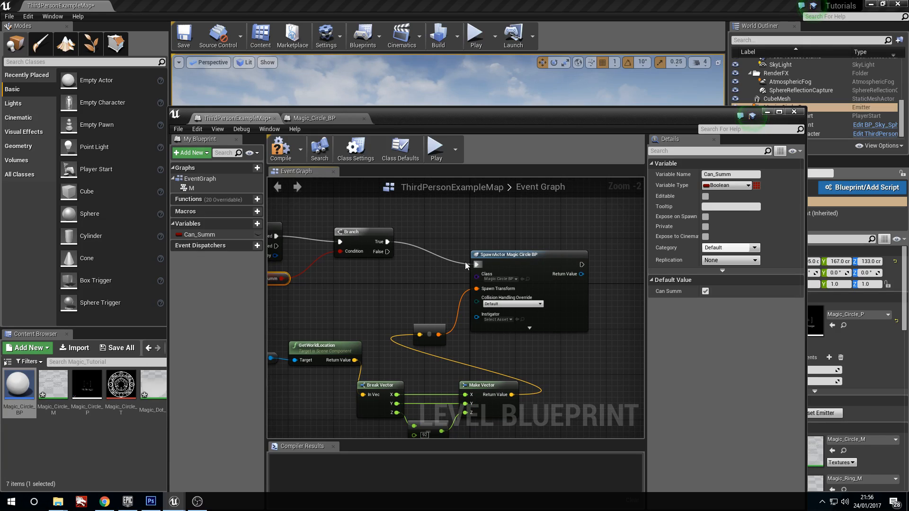
drag(457, 221, 581, 326)
click(369, 265)
right_drag(367, 270, 432, 259)
- Add a SET Can_Summ node with its value unchecked and connect it after SpawnActor's execution output
right_drag(462, 287, 372, 285)
scroll(392, 294, down, 4)
scroll(346, 286, up, 3)
right_drag(588, 270, 469, 281)
drag(432, 267, 473, 282)
click(465, 240)
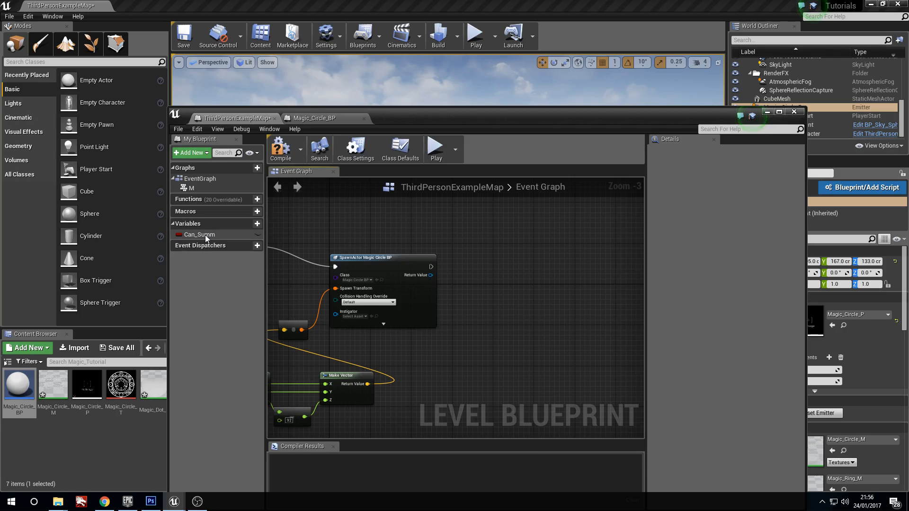
drag(205, 235, 402, 216)
drag(488, 262, 488, 263)
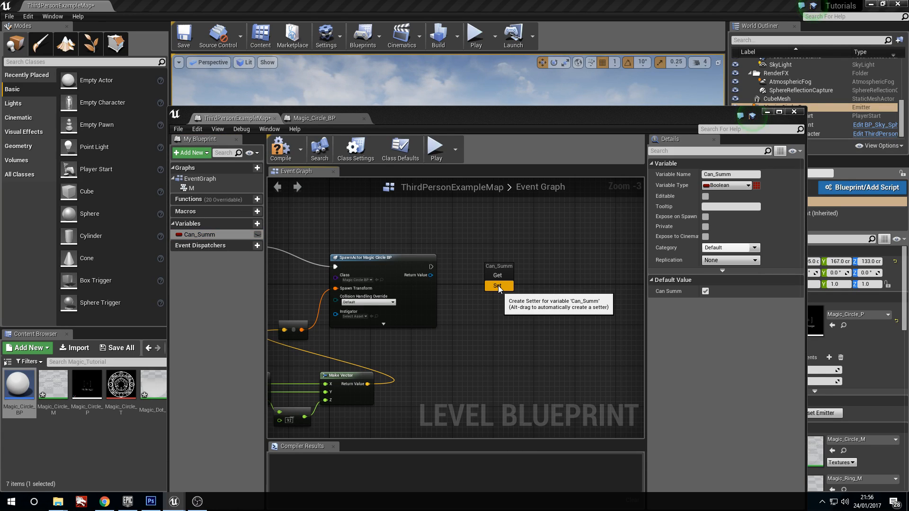
click(499, 286)
scroll(455, 284, up, 2)
drag(422, 262, 431, 268)
drag(502, 248, 489, 255)
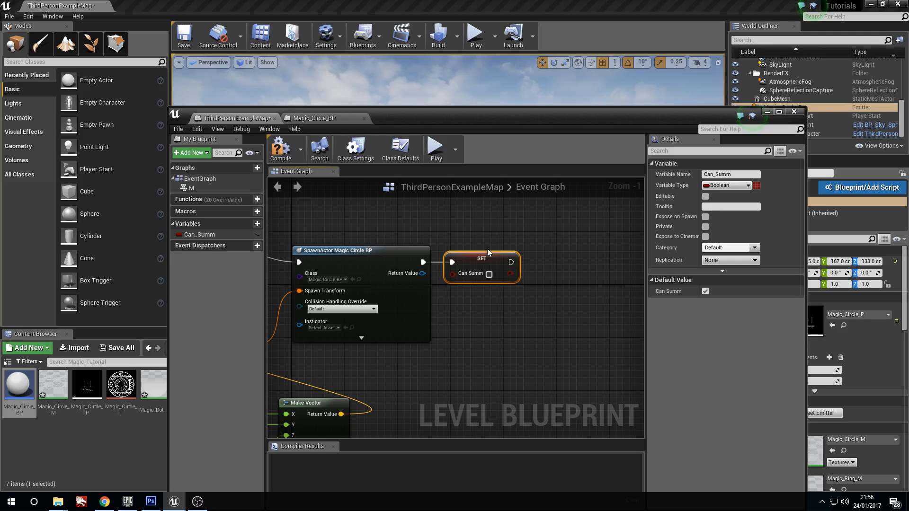
drag(488, 263, 500, 263)
- Add a Delay node after SET Can_Summ with a Duration of 5 and align it beside the SET node
right_drag(487, 264, 396, 243)
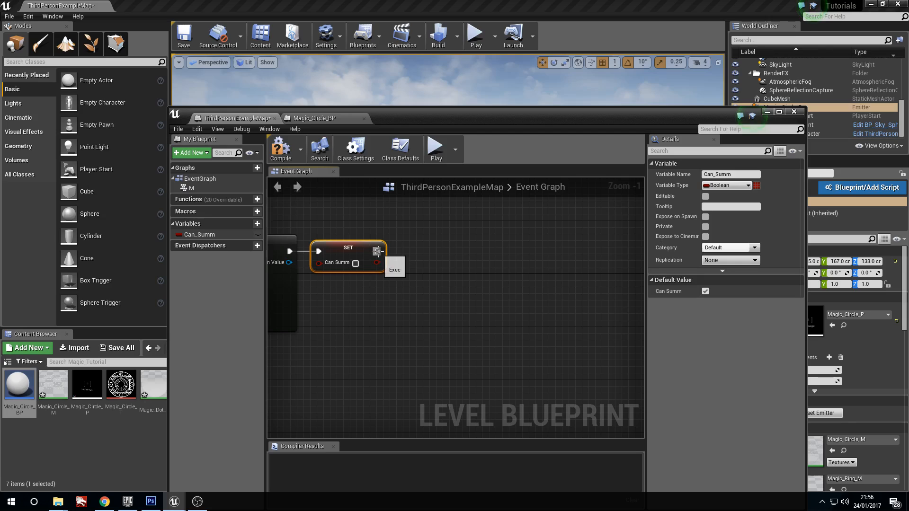
drag(419, 257, 419, 257)
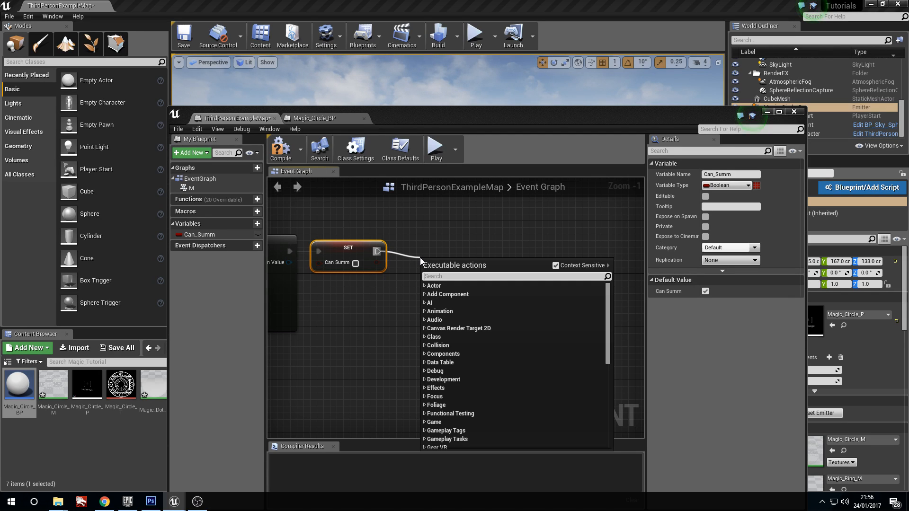
text(delay)
key(Return)
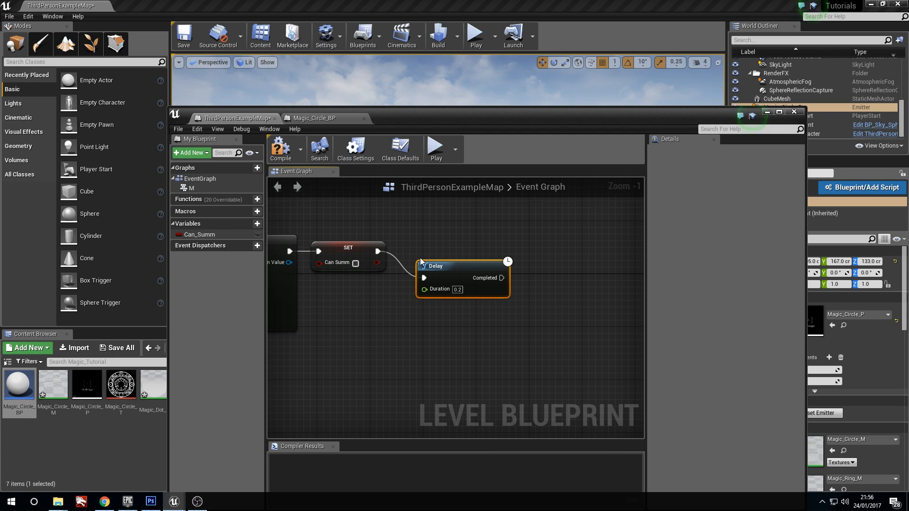
drag(451, 255, 441, 246)
click(445, 269)
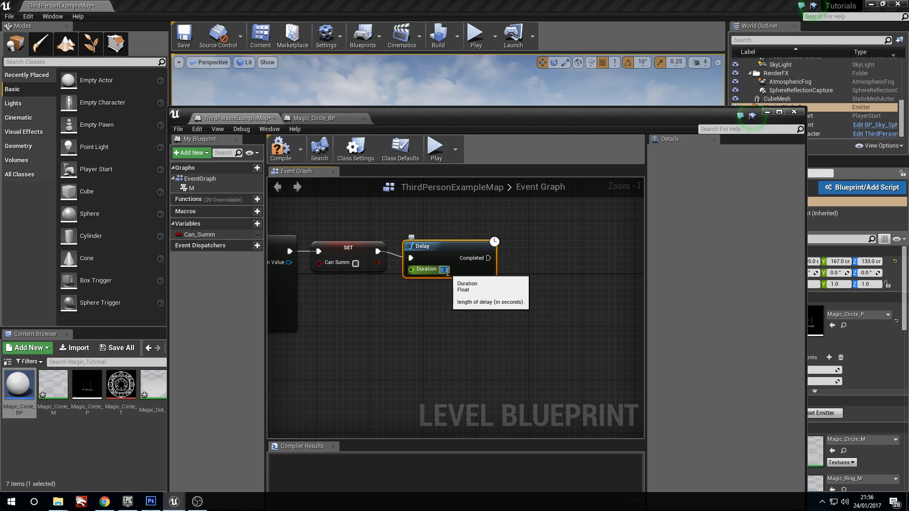
key(Return)
drag(455, 245, 459, 243)
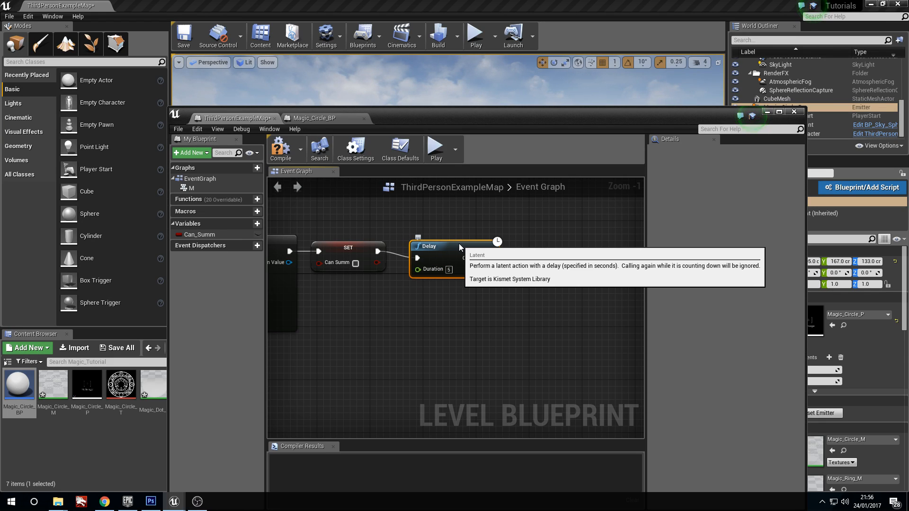
- Add a second SET Can_Summ node on the Delay's Completed output, with its value checked
click(453, 218)
drag(198, 234, 502, 286)
drag(532, 254, 524, 258)
click(544, 264)
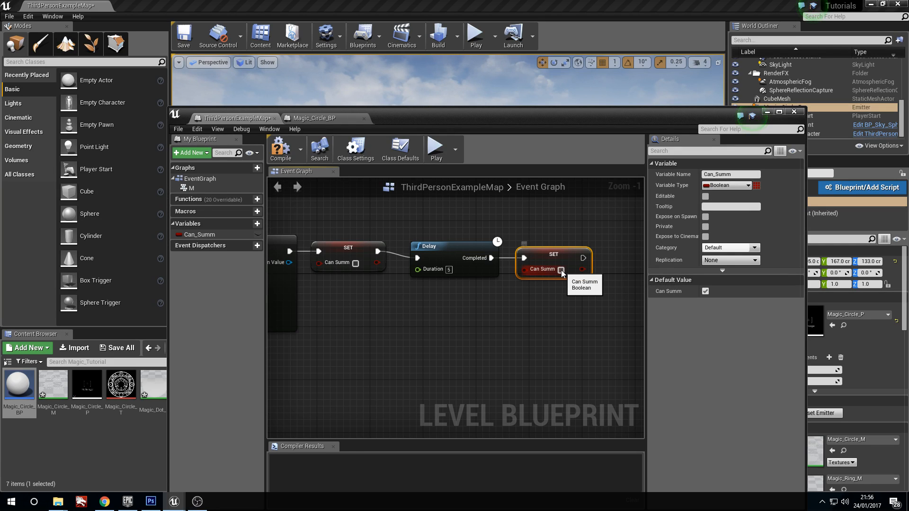
click(561, 270)
drag(582, 262, 582, 255)
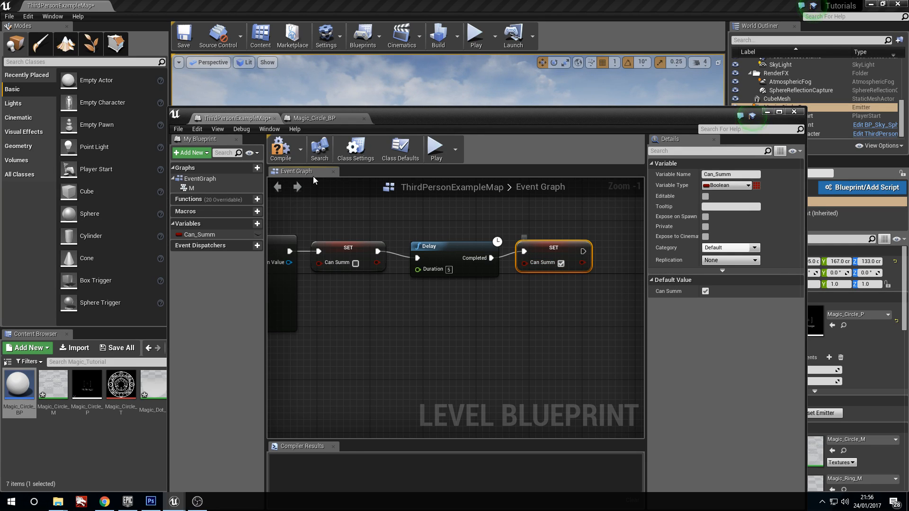
- Play the level and run around triggering magic circles to test the summoning cooldown
click(767, 112)
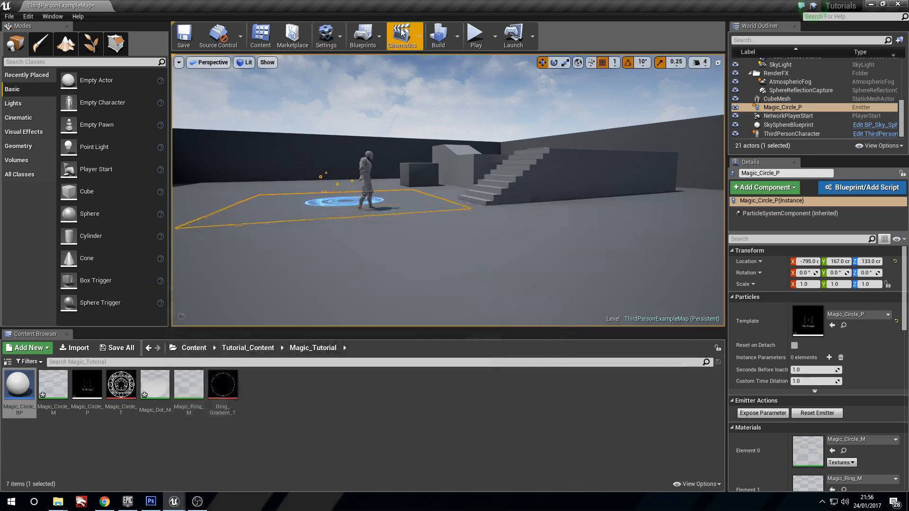
click(475, 35)
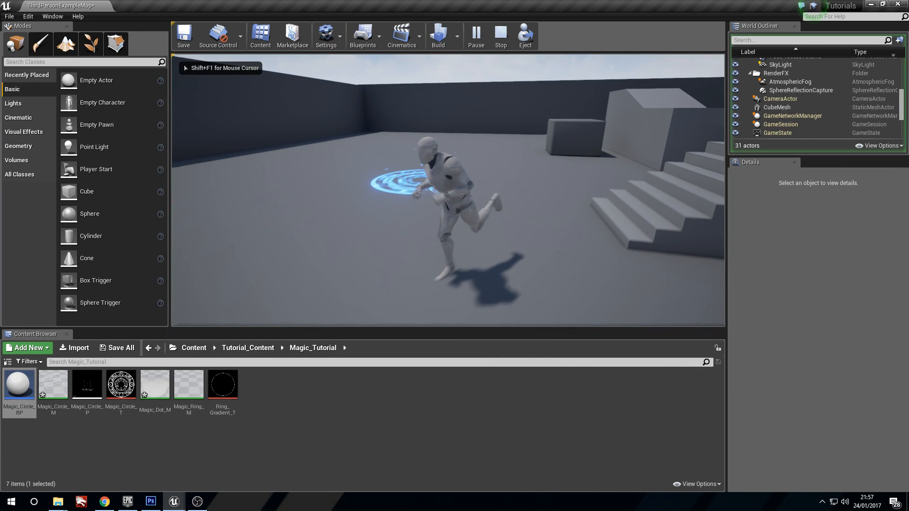
key(f)
key(a)
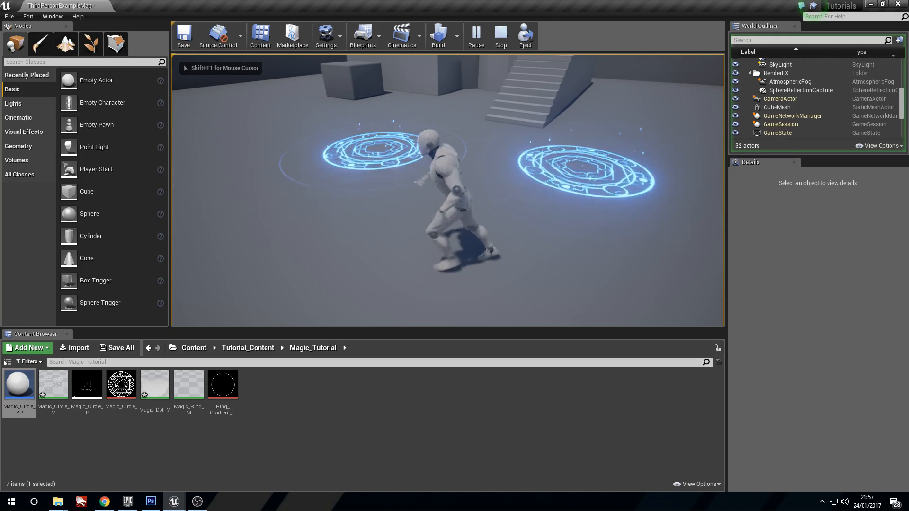
key(d)
key(a)
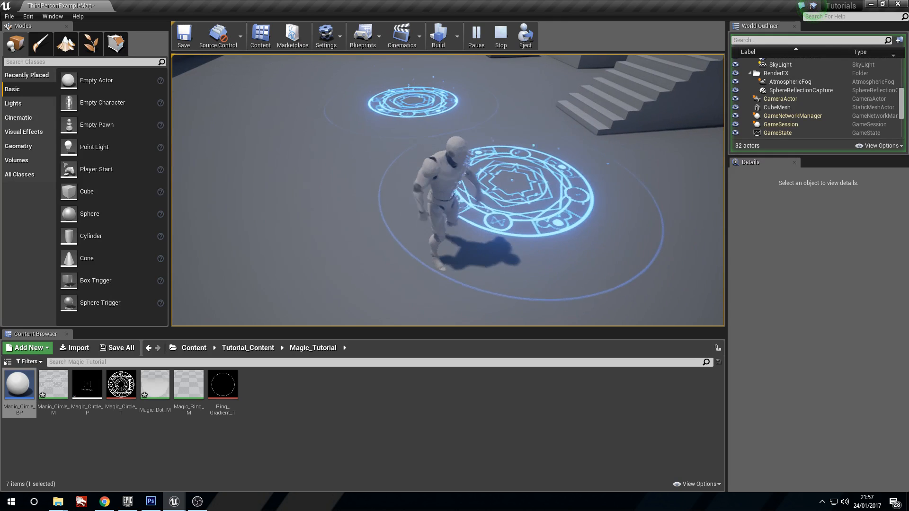
key(f)
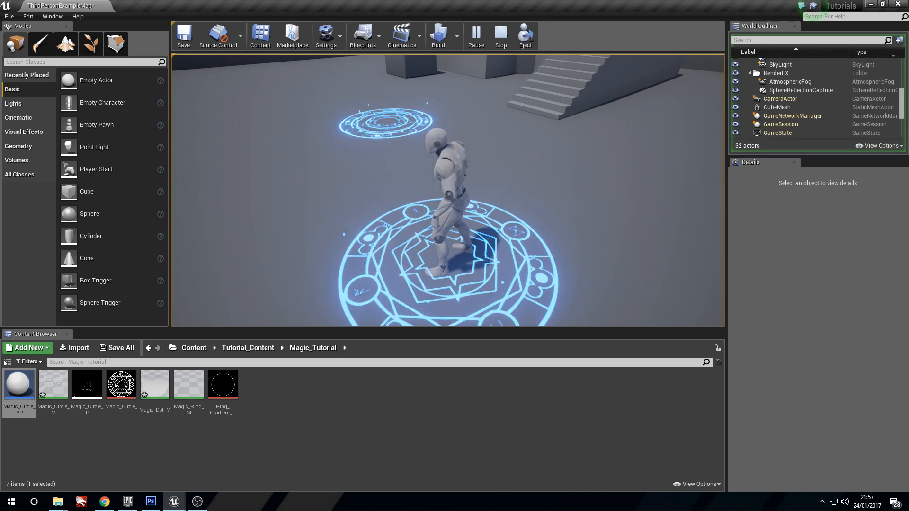
key(d)
key(a)
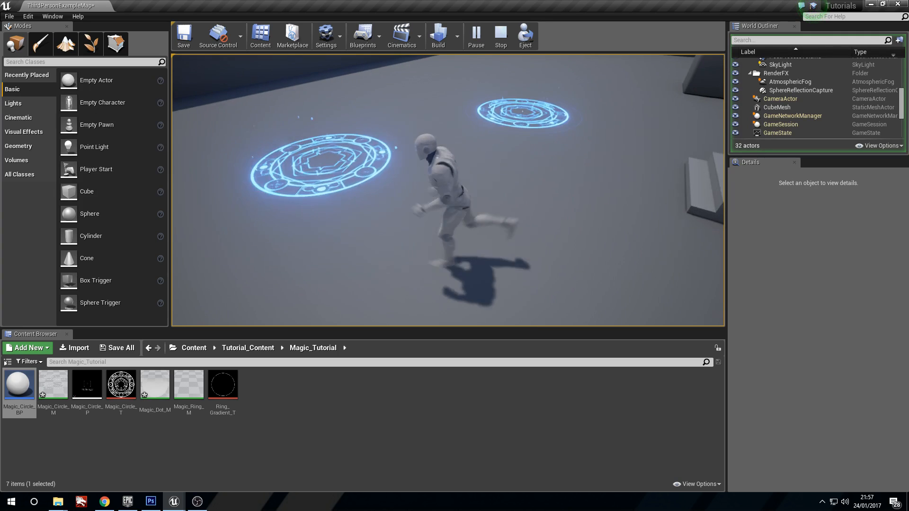
key(w)
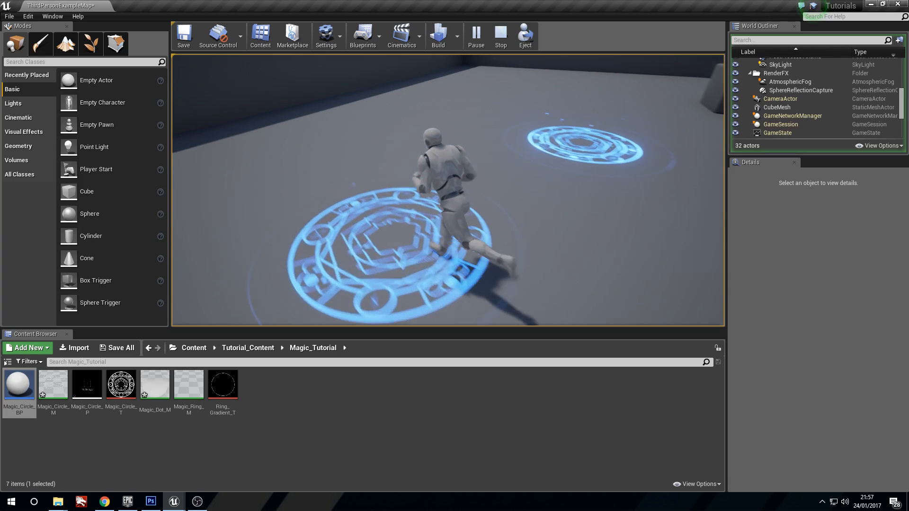